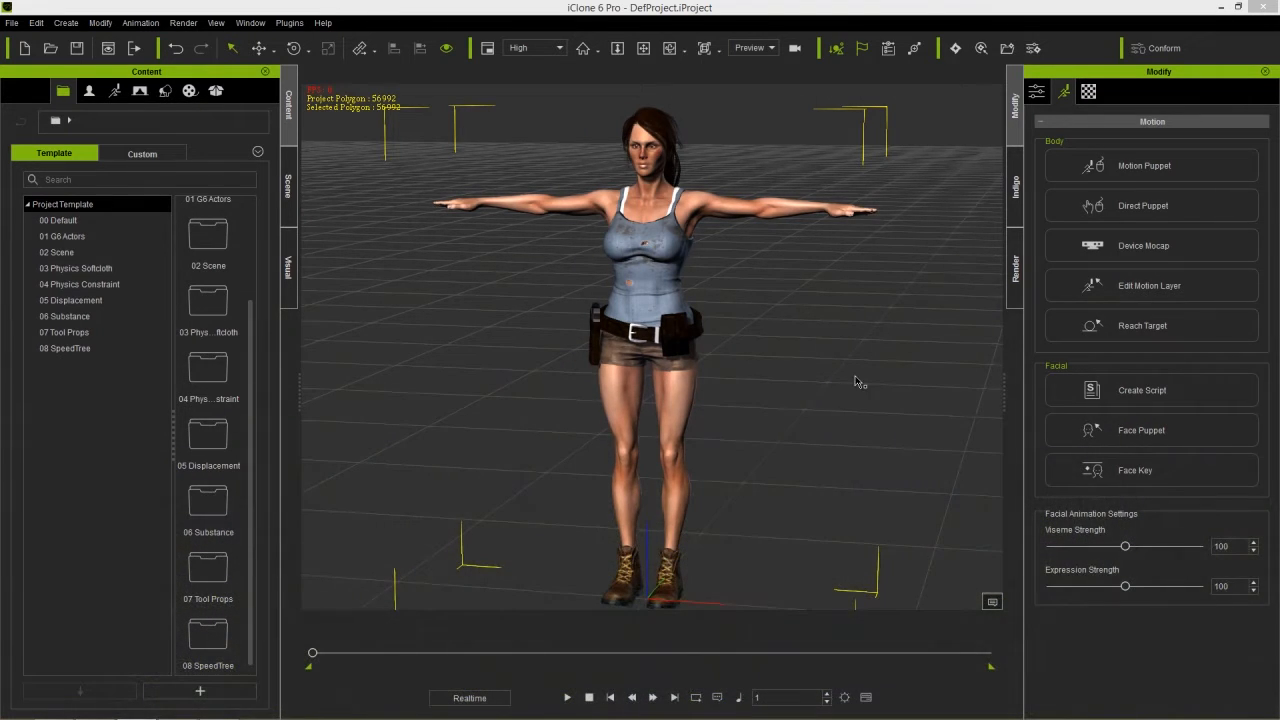
- Examine the T-posed female character from several angles and distances
left_click_drag(795, 276, 737, 302, "alt")
middle_click_drag(737, 302, 735, 375, "alt")
right_click_drag(735, 375, 728, 300, "alt")
left_click_drag(506, 381, 700, 394, "alt")
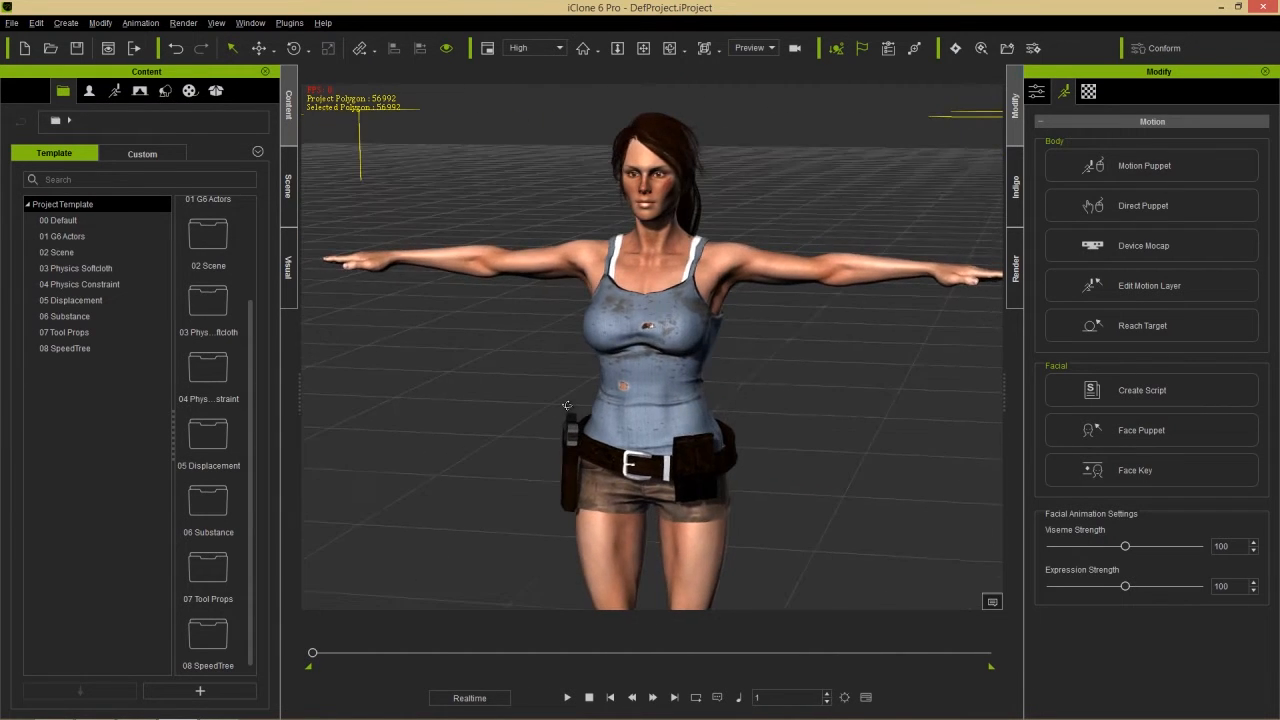
middle_click_drag(660, 428, 674, 372, "alt")
right_click_drag(674, 372, 679, 434, "alt")
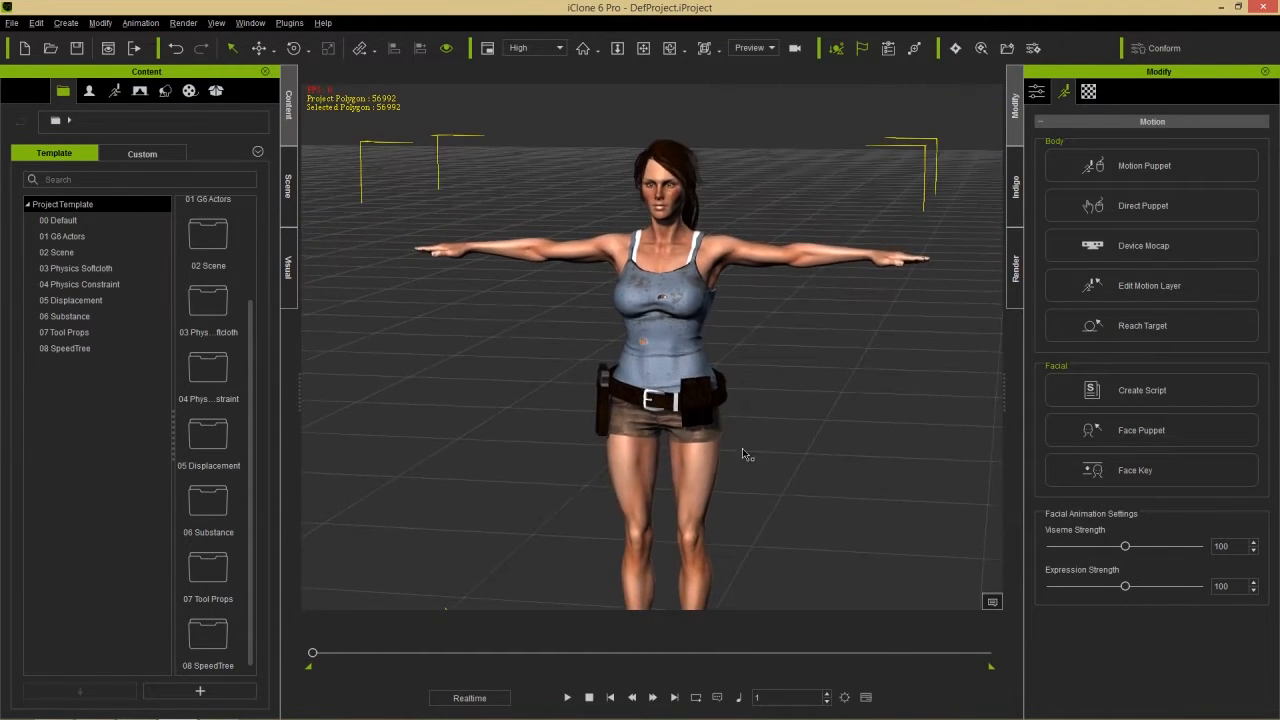
mouse_move(806, 404)
left_mouse_down("alt")
mouse_move(655, 408)
mouse_move(794, 398)
left_mouse_up("alt")
middle_click_drag(760, 428, 760, 371, "alt")
right_click_drag(760, 371, 726, 388, "alt")
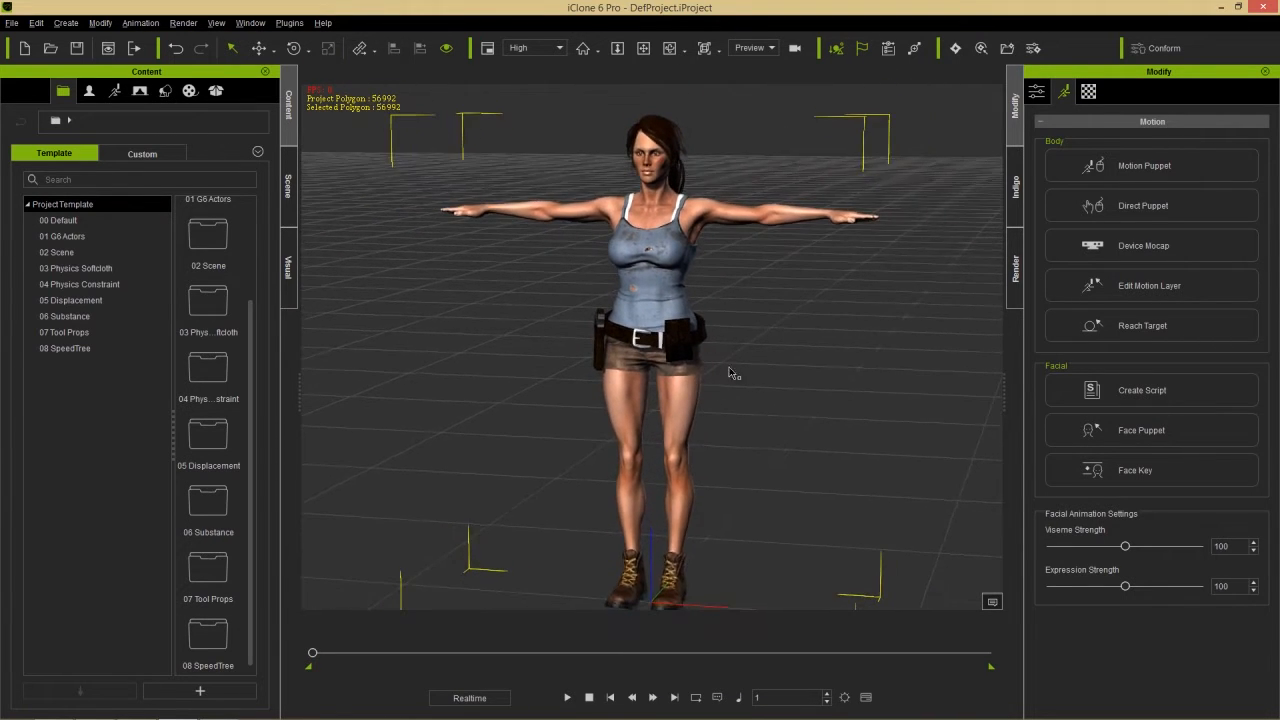
middle_click_drag(725, 360, 707, 352, "alt")
left_click_drag(707, 352, 735, 322, "alt")
middle_click_drag(733, 319, 705, 336, "alt")
right_click_drag(705, 336, 714, 292, "alt")
middle_click_drag(660, 270, 679, 286, "alt")
mouse_move(679, 286)
left_mouse_down("alt")
mouse_move(718, 296)
mouse_move(699, 292)
left_mouse_up("alt")
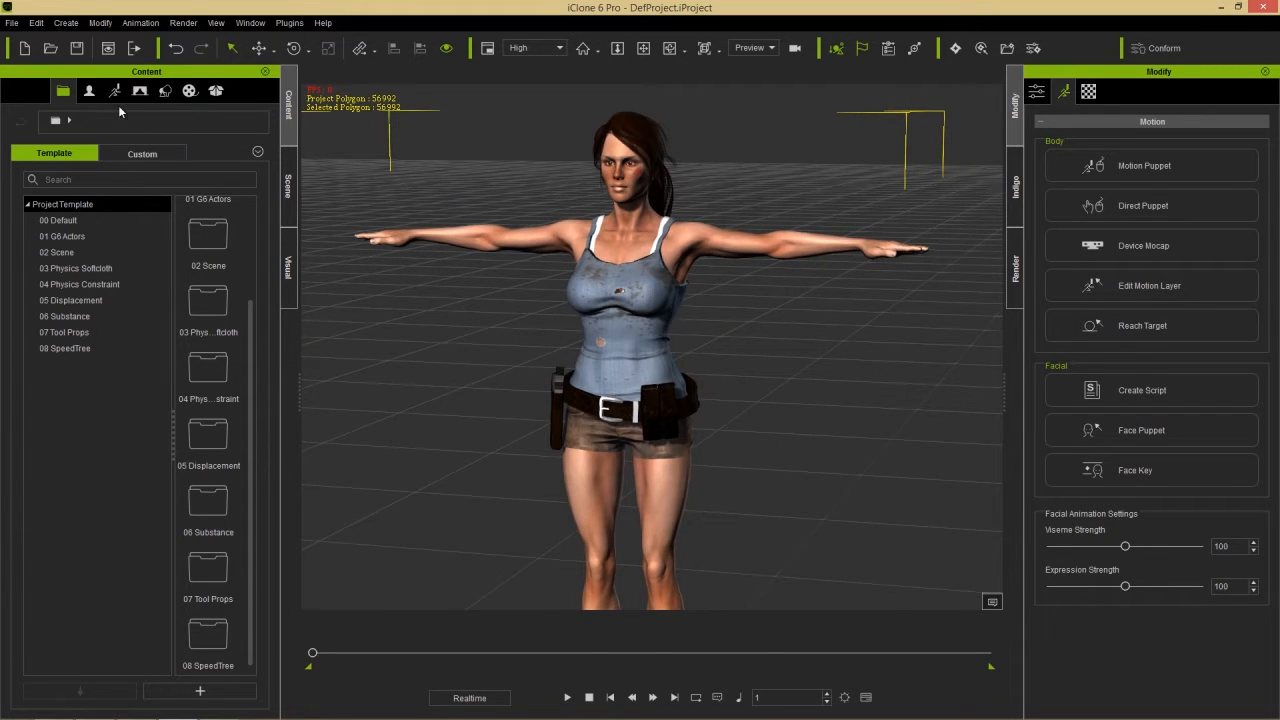
- Apply the Stand04 motion from the 04_G5 MixMove_Female template folder to the character and view the full body during playback
left_click(116, 91)
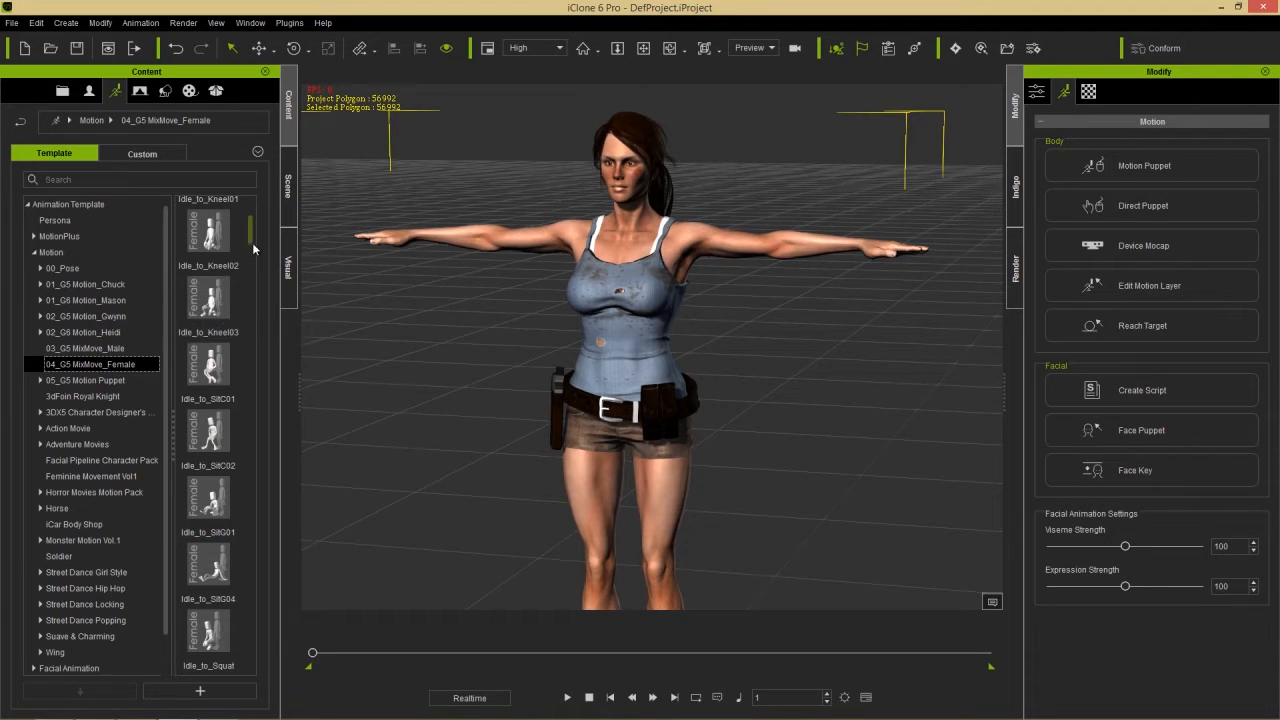
left_click_drag(251, 237, 266, 647)
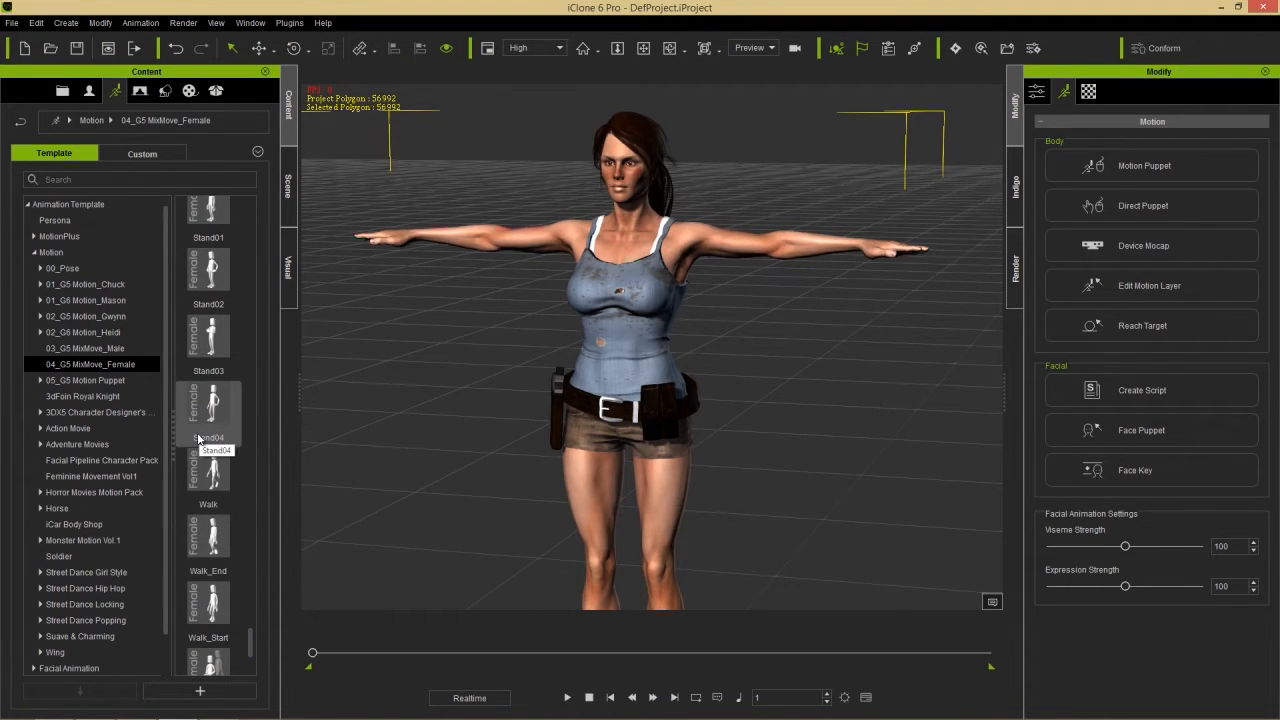
double_click(210, 405)
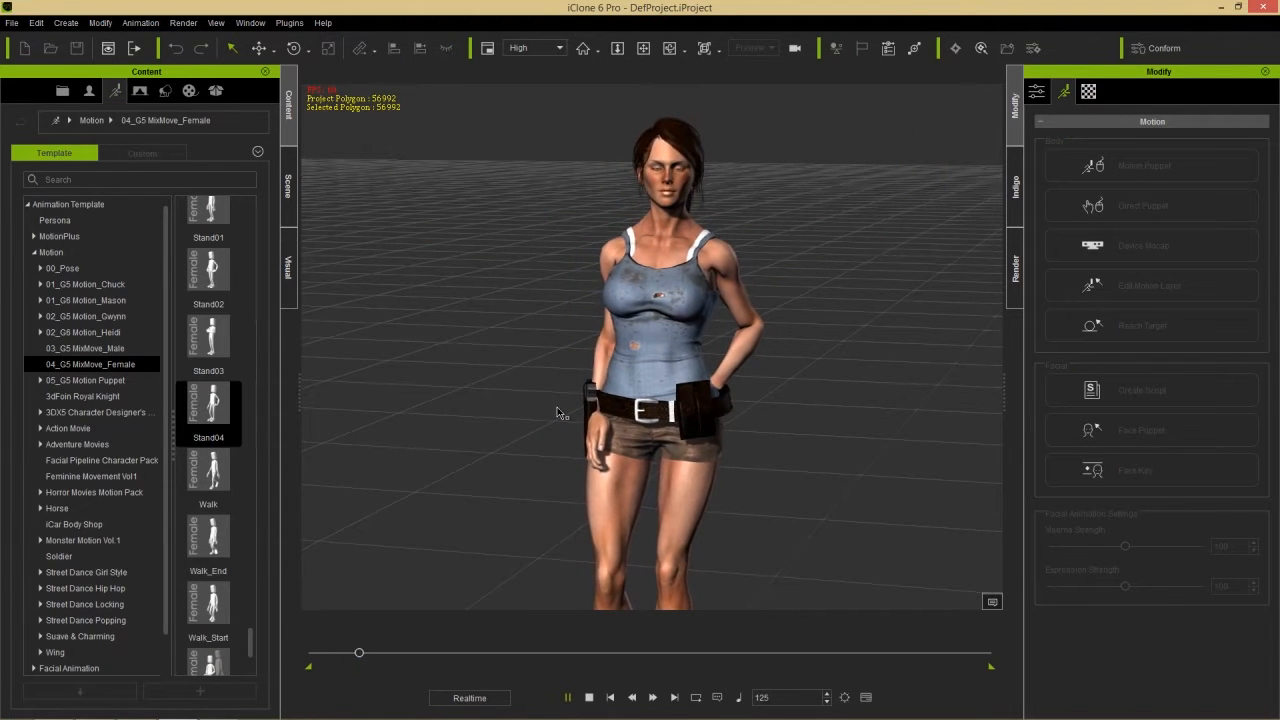
middle_click_drag(709, 517, 691, 426)
scroll(695, 438, "down", 2)
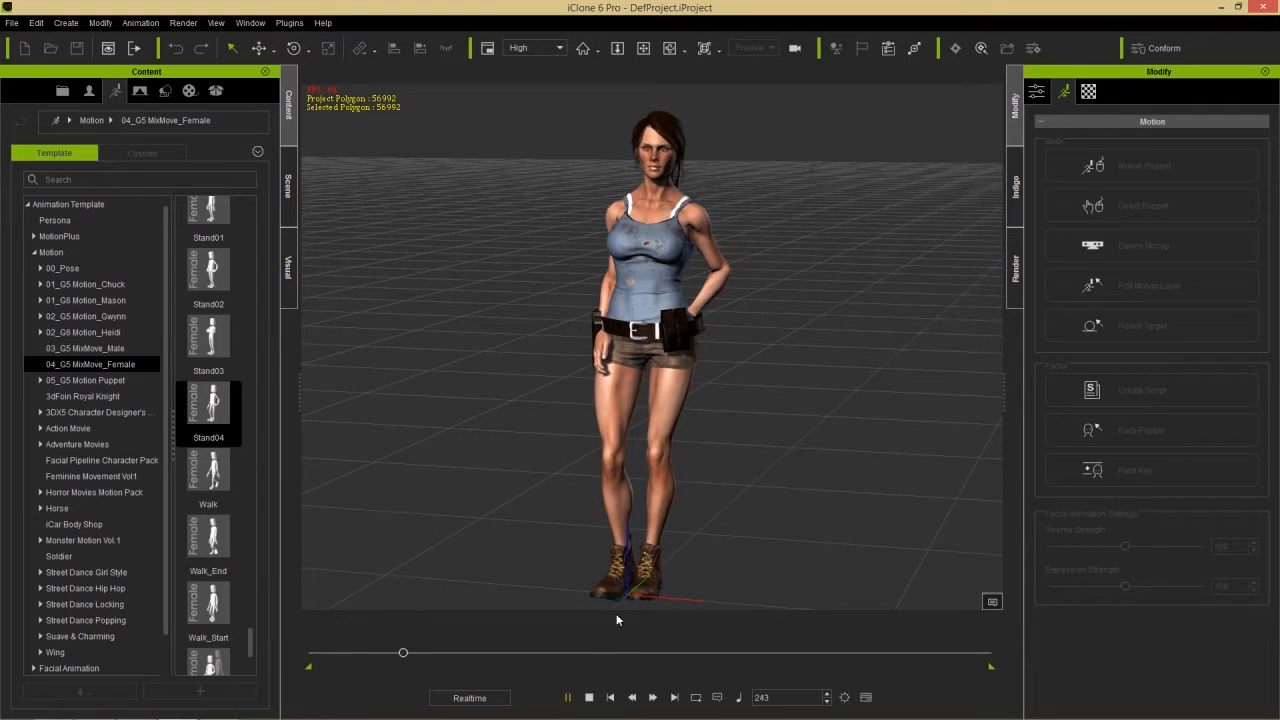
- Open the timeline, pause playback, and display the Lara Test avatar's object-related tracks
key("F3")
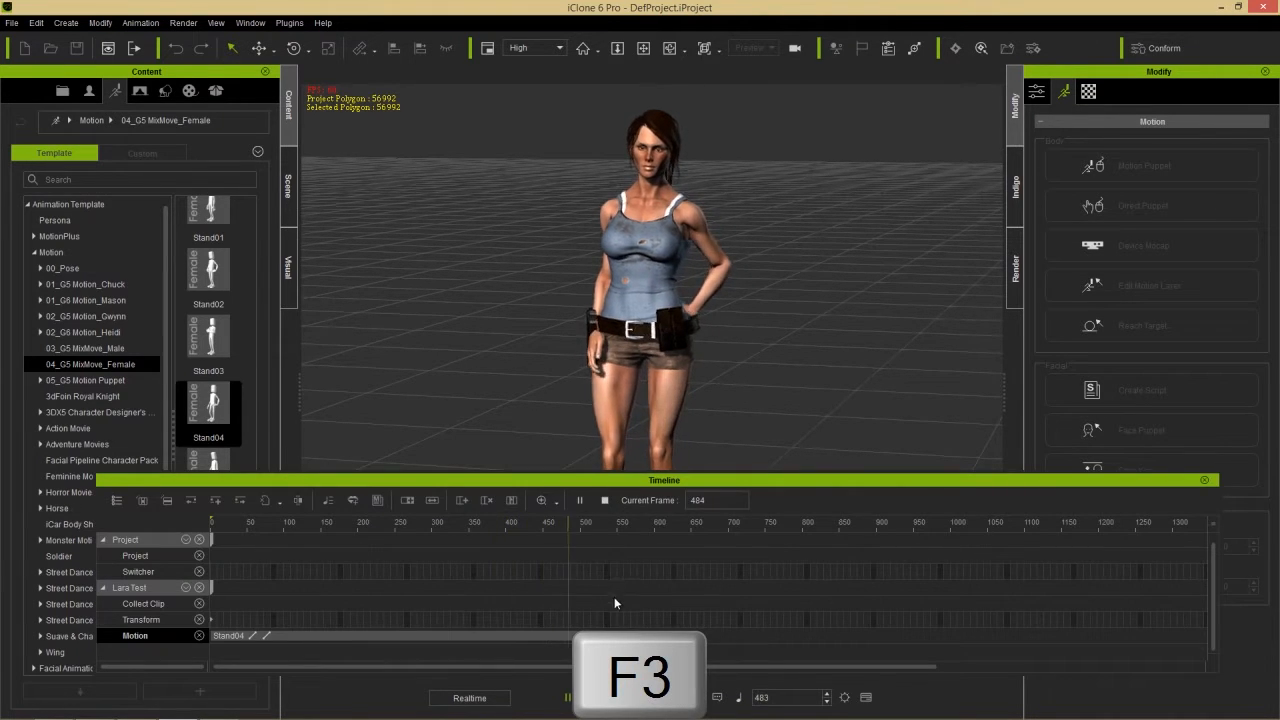
left_click(568, 698)
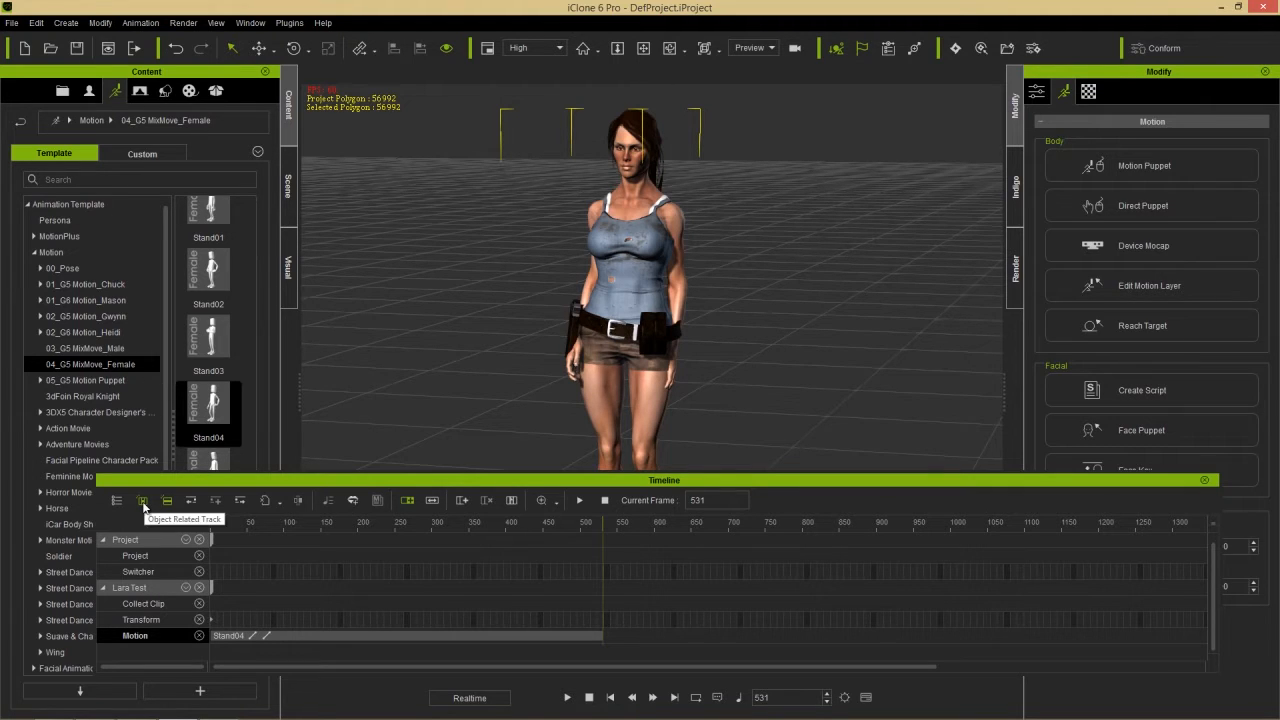
left_click(143, 502)
left_click(425, 341)
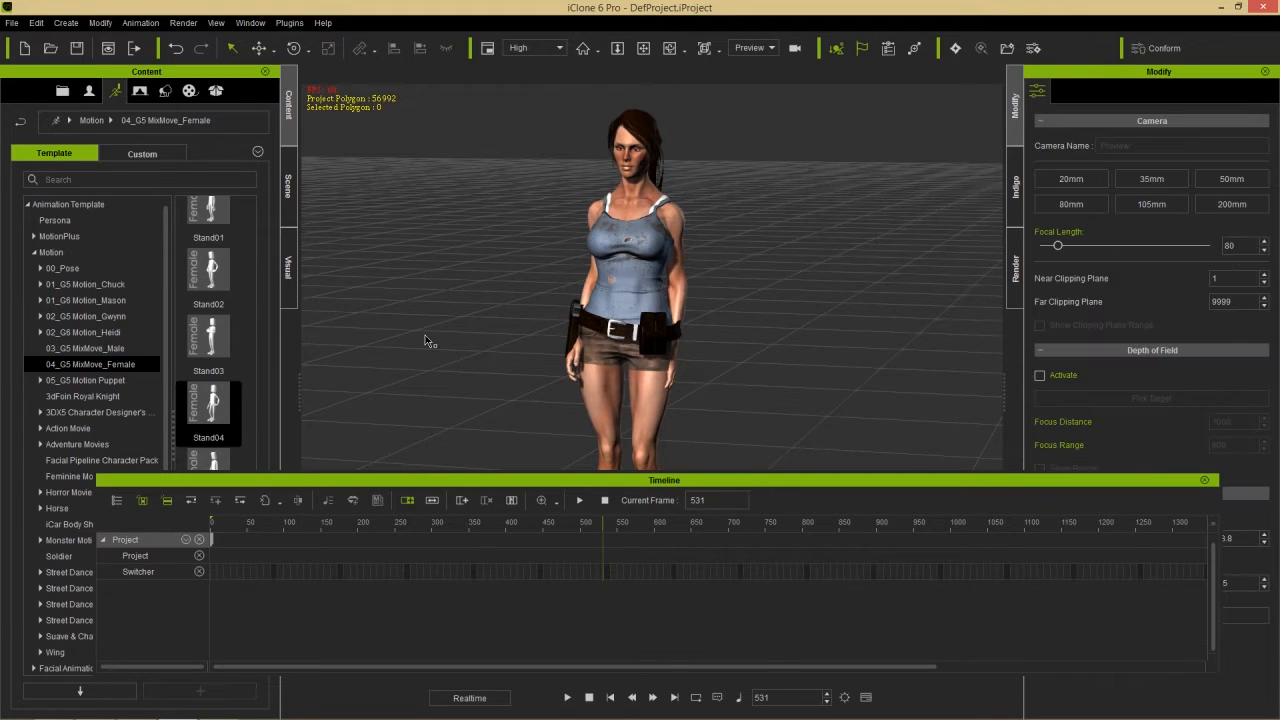
left_click(653, 264)
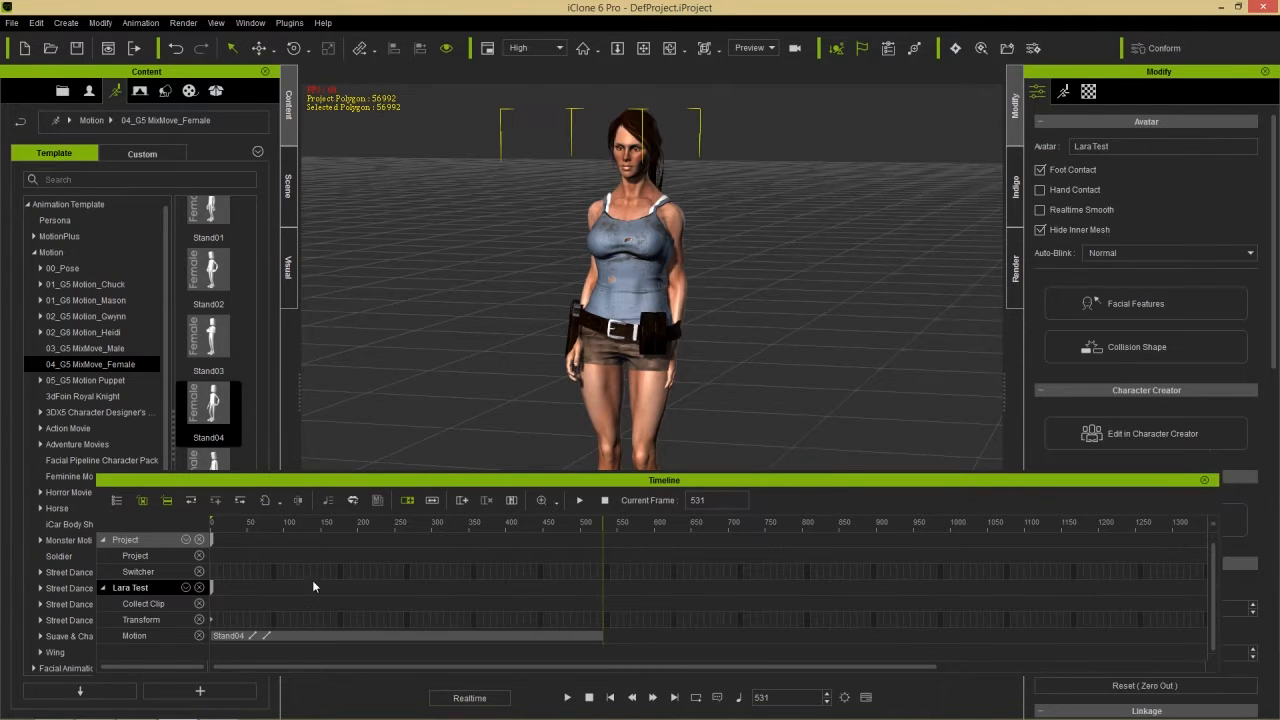
- Move the Stand04 clip on the avatar's Motion track to about frame 540 and return the playhead to frame 1
left_click_drag(308, 527, 193, 501)
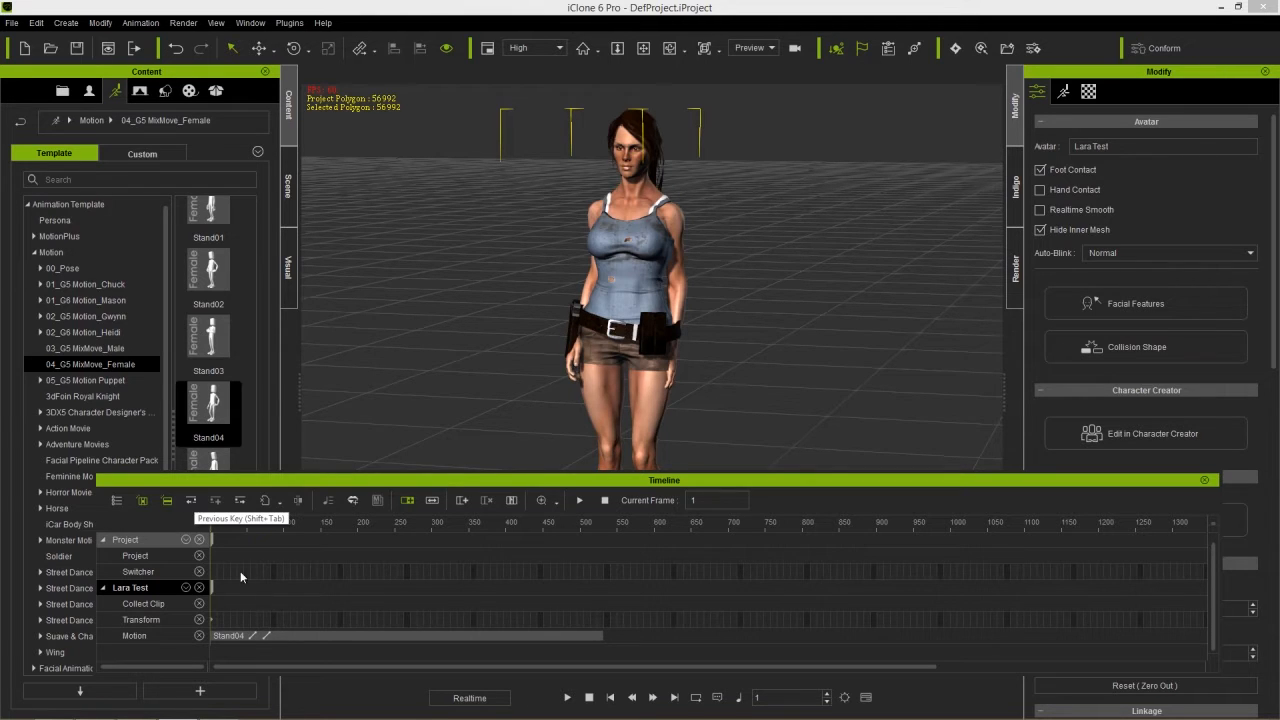
left_click(287, 633)
left_click_drag(292, 634, 684, 634)
left_click_drag(450, 521, 208, 530)
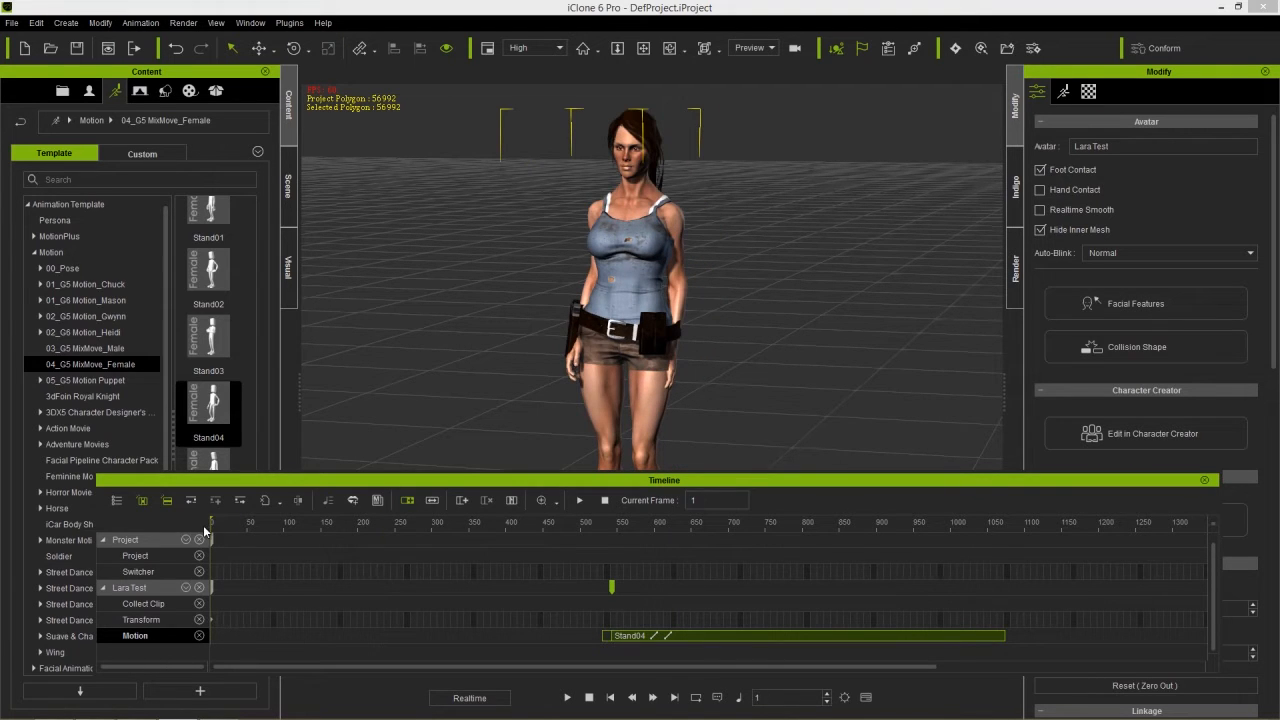
- Open Direct Puppet for the avatar, choose the upper chest joint, and preview puppeteering it with Primary rotation
middle_click_drag(512, 379, 470, 367)
middle_click_drag(503, 295, 511, 328)
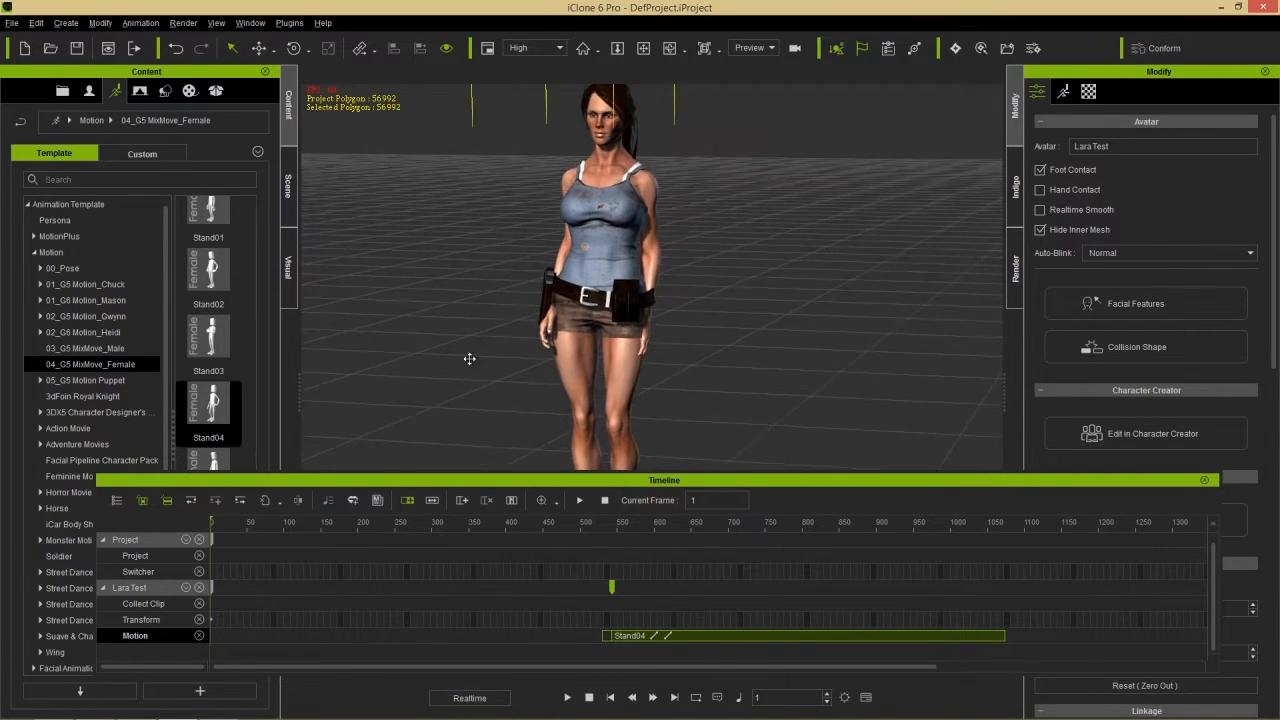
right_click_drag(511, 324, 545, 319)
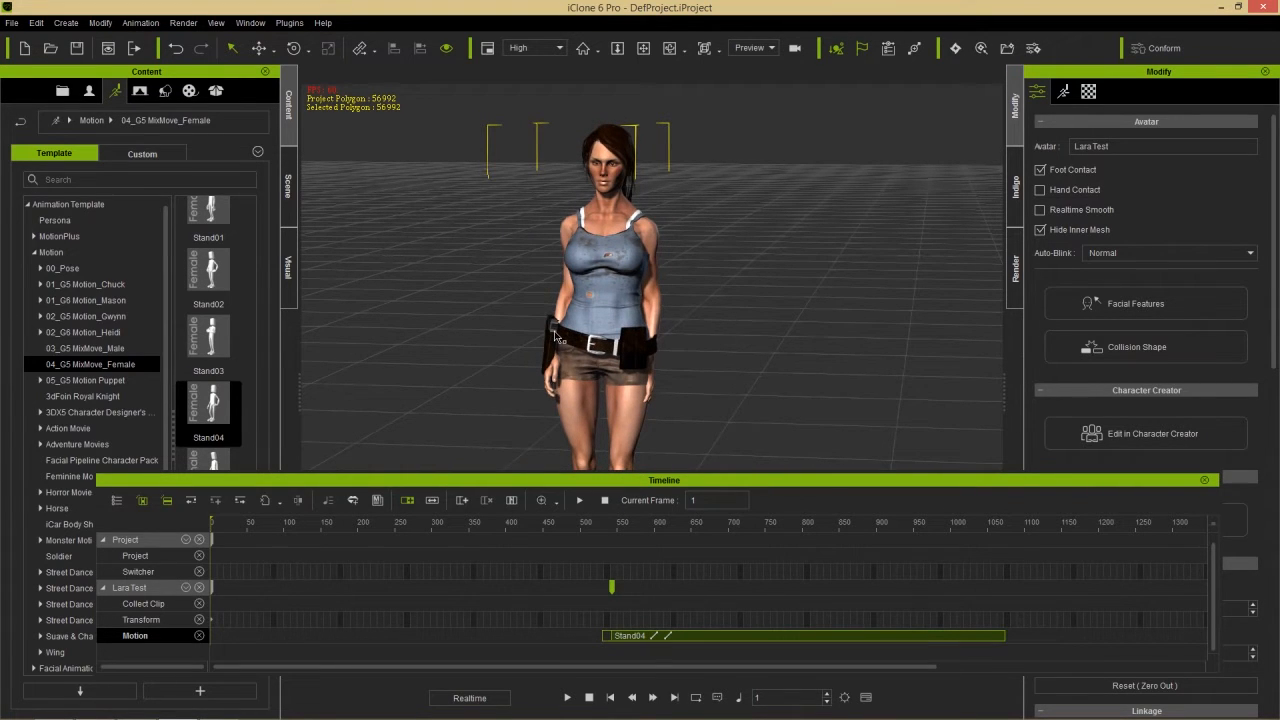
left_click(1065, 92)
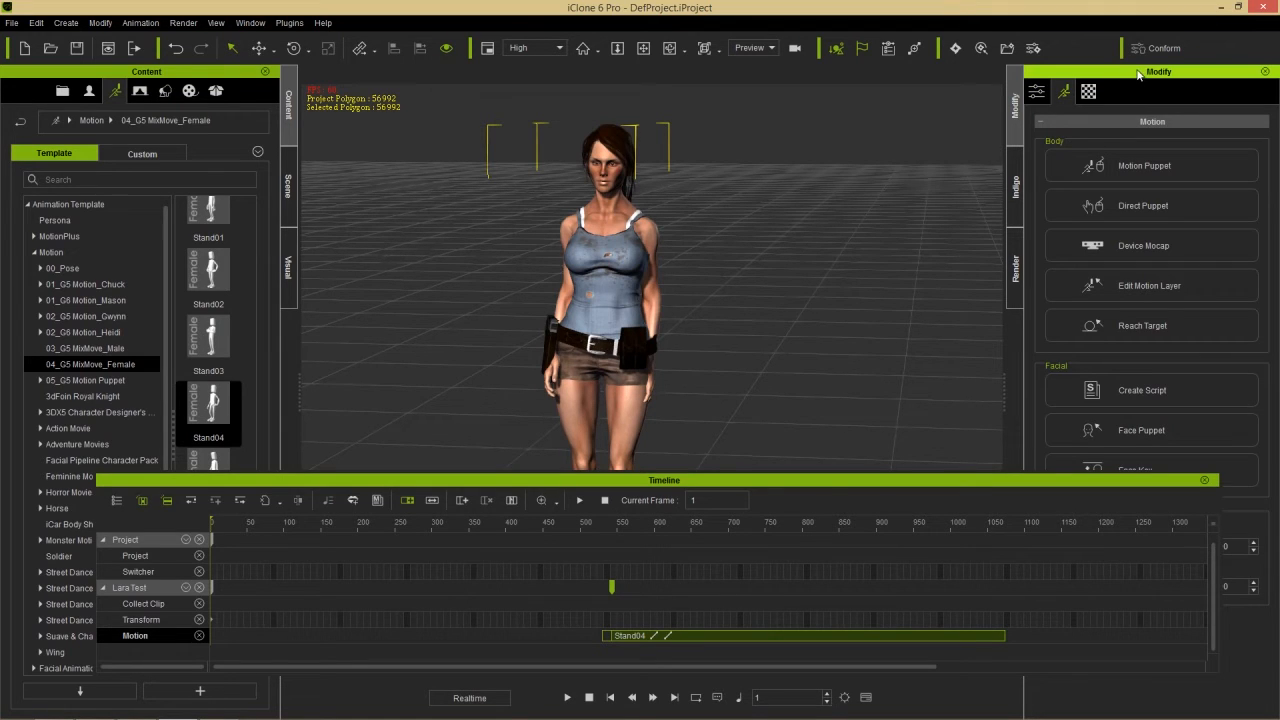
left_click(1152, 209)
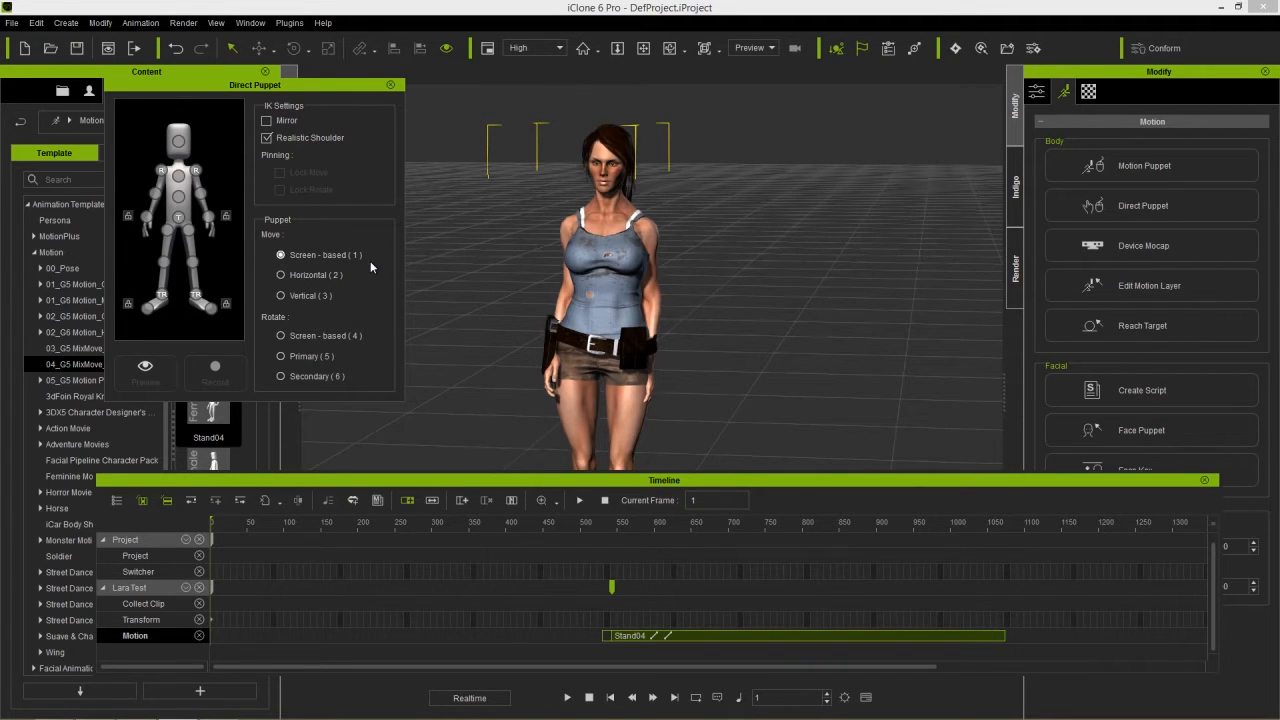
left_click(179, 177)
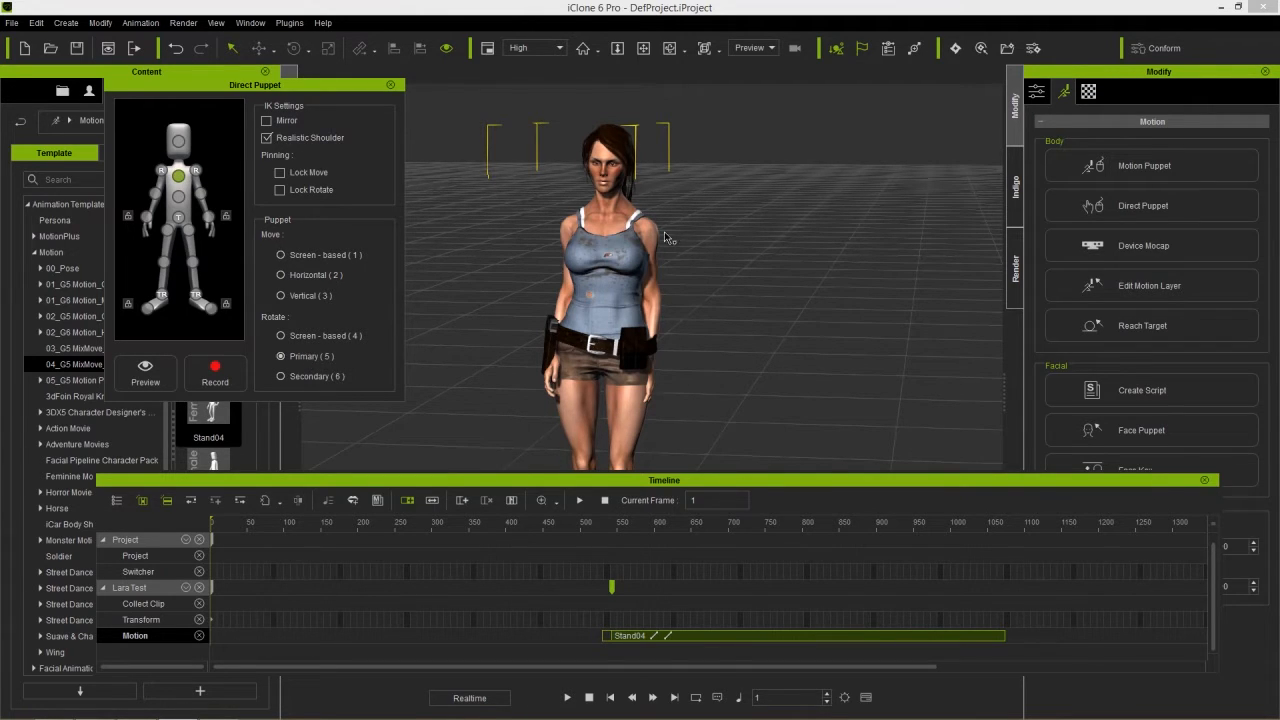
key("space")
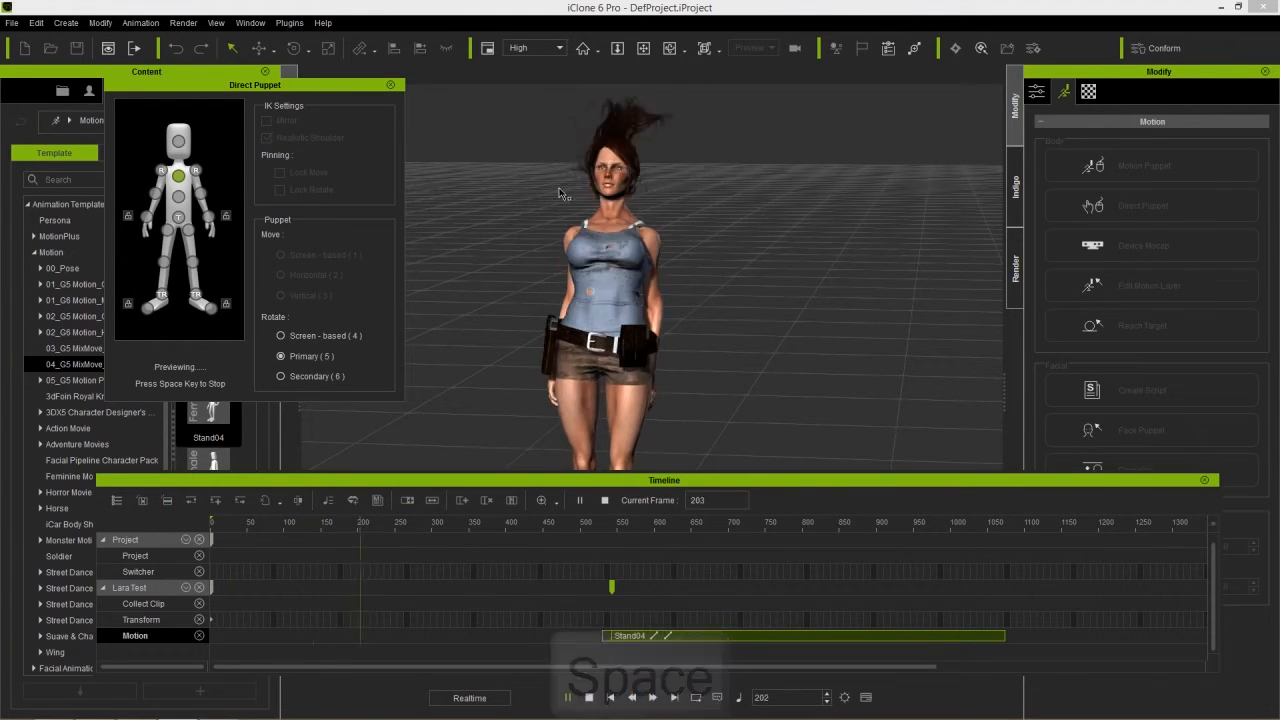
key("space")
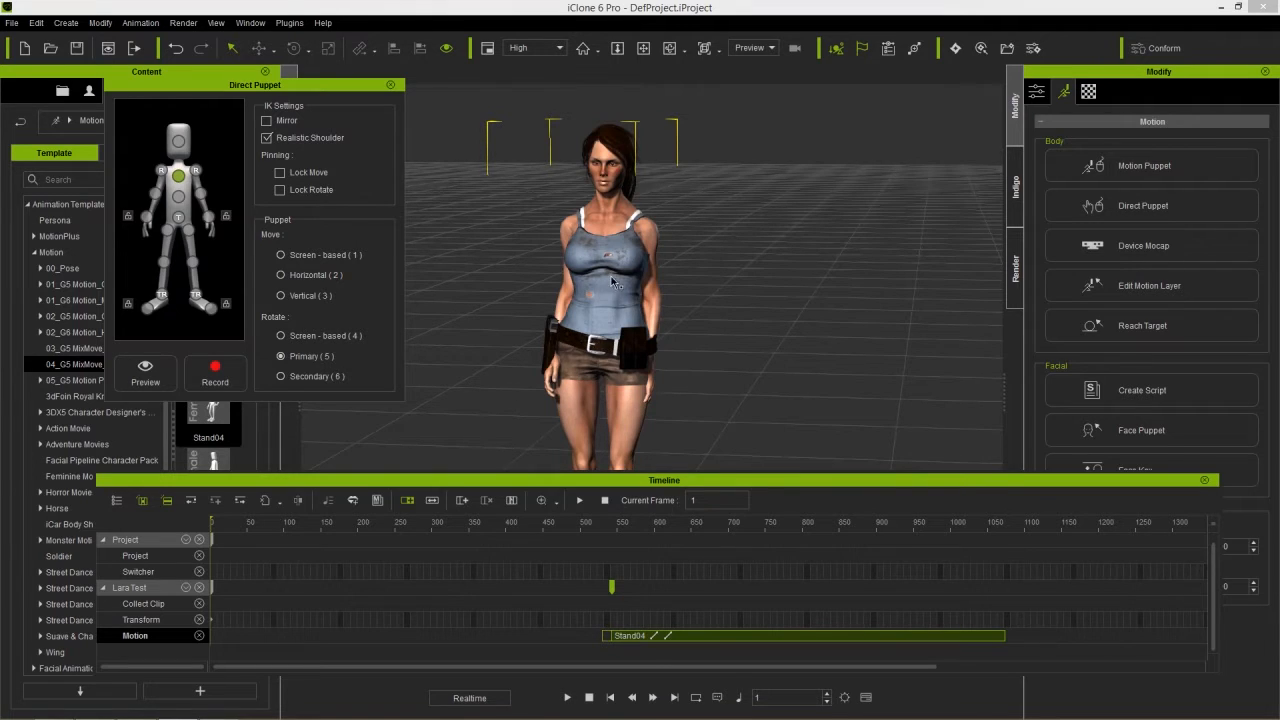
- Record a puppet clip of the upper chest with Primary rotation from frame 1 to about frame 460
left_click(214, 375)
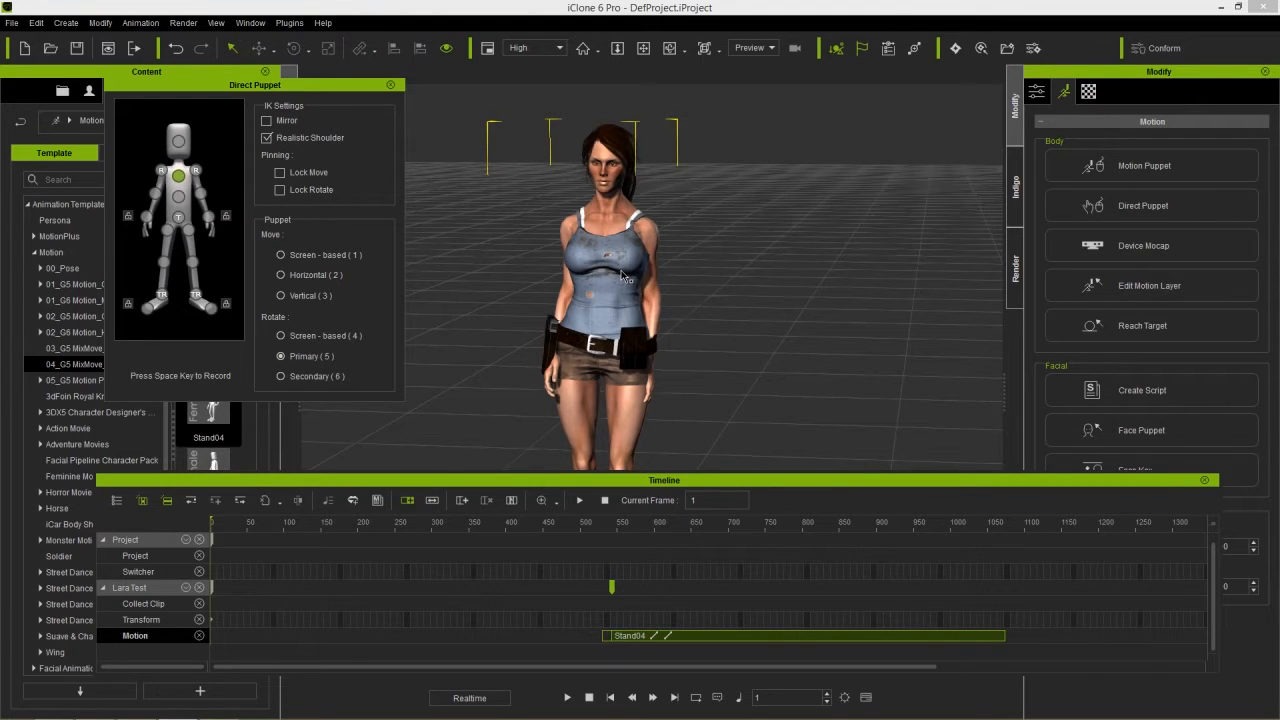
key("space")
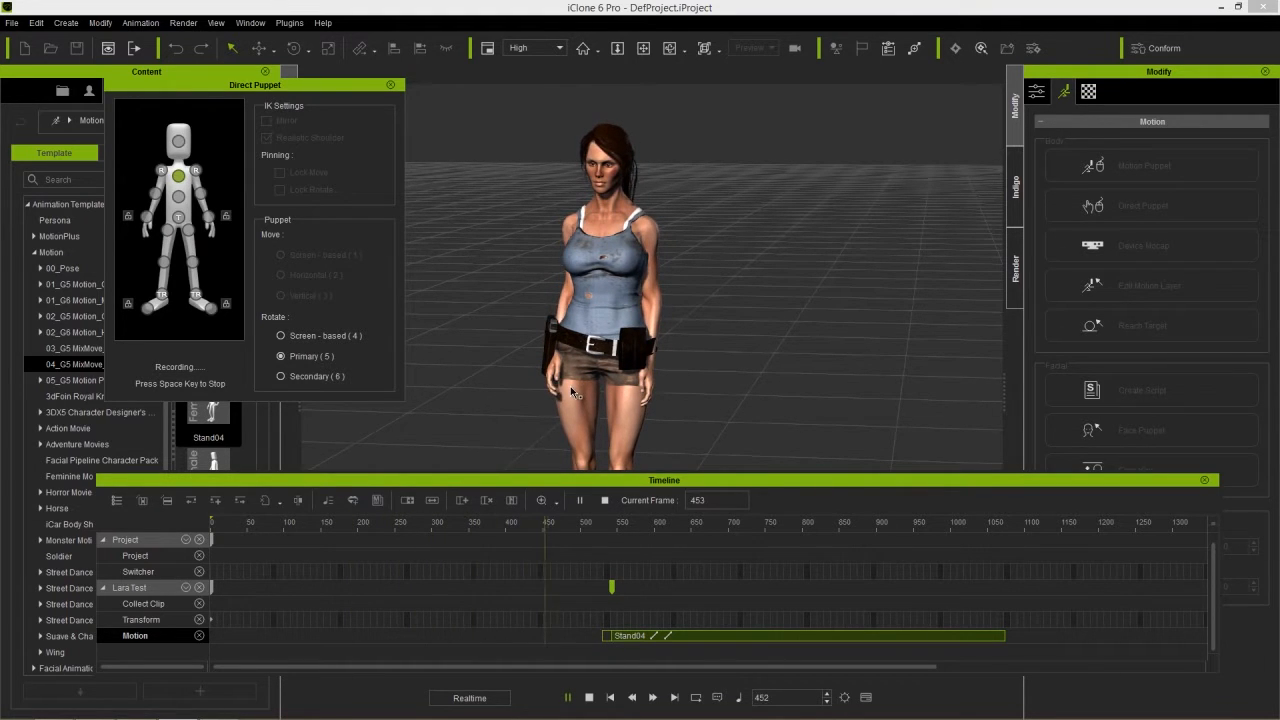
key("space")
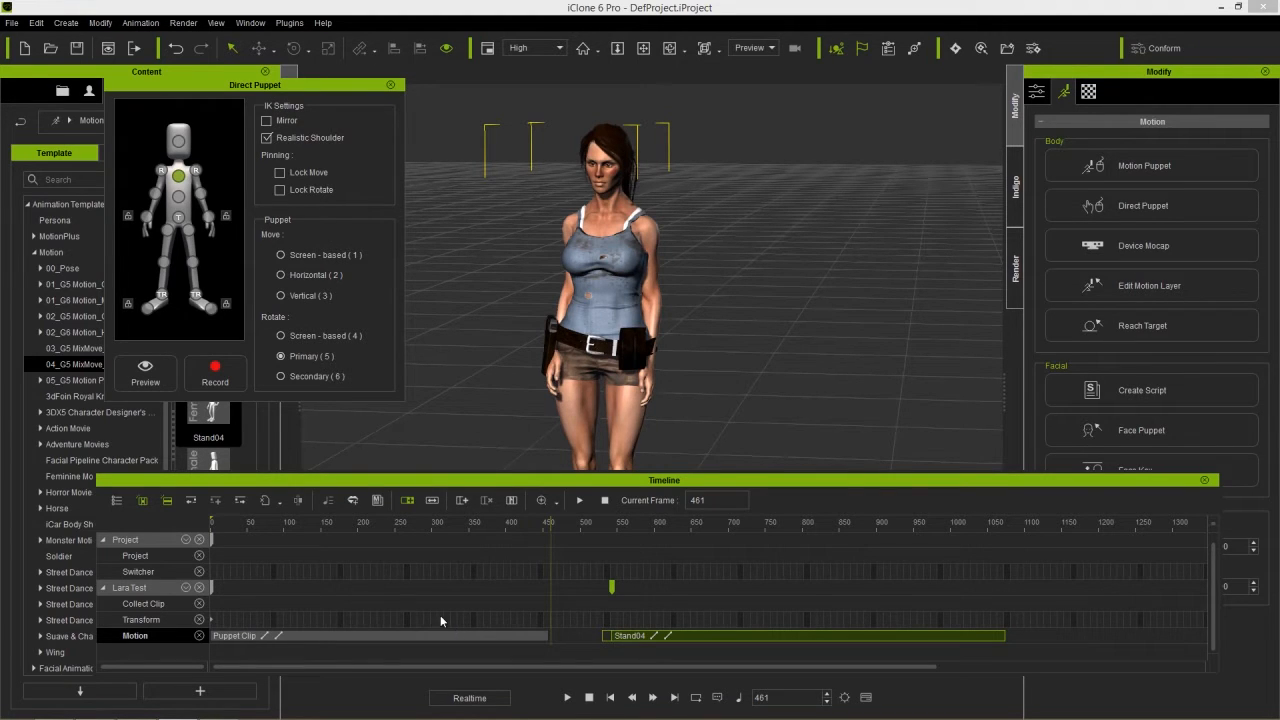
- Record head movement with Primary rotation over the existing puppet clip from frame 1 to about frame 460, and close Direct Puppet
left_click_drag(343, 524, 200, 535)
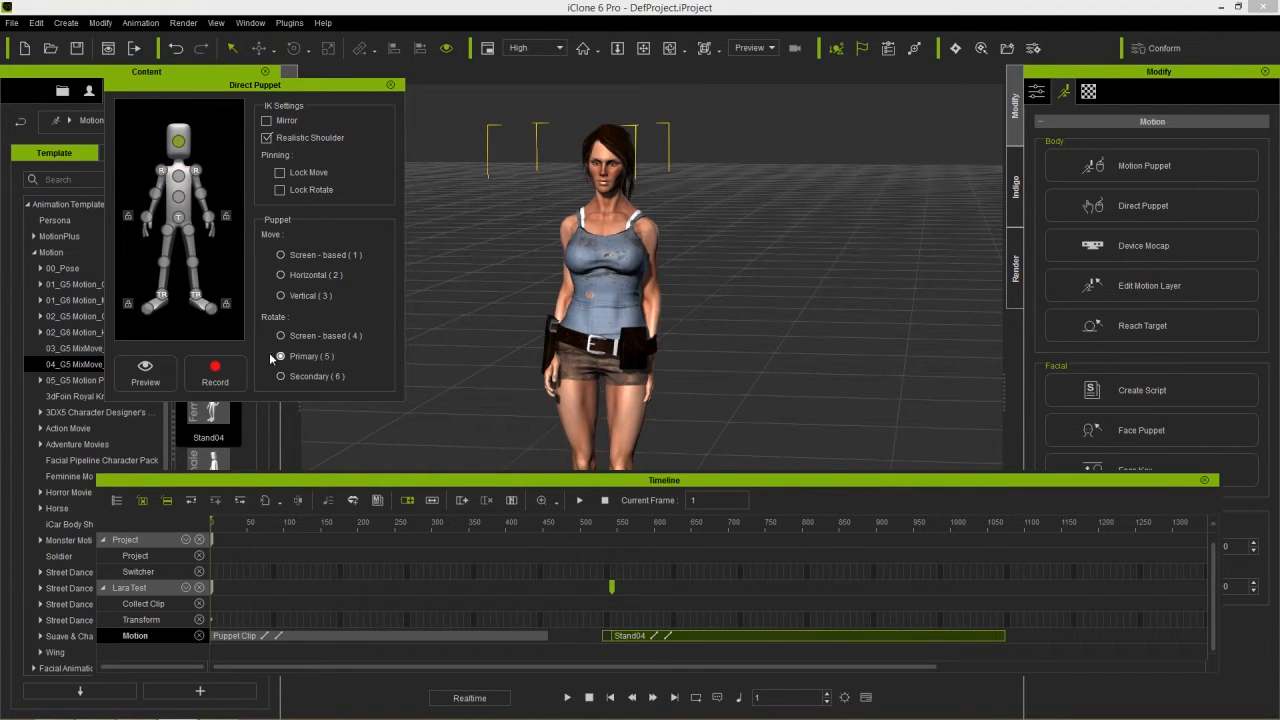
left_click(216, 374)
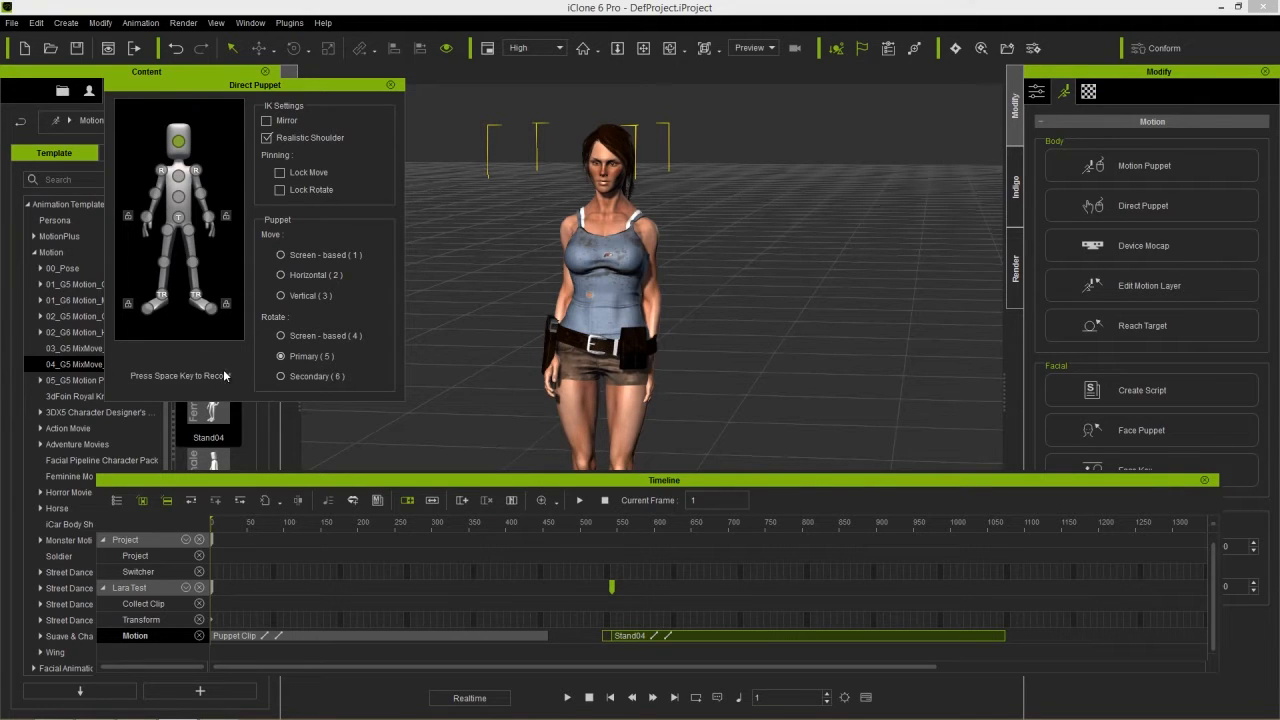
key("space")
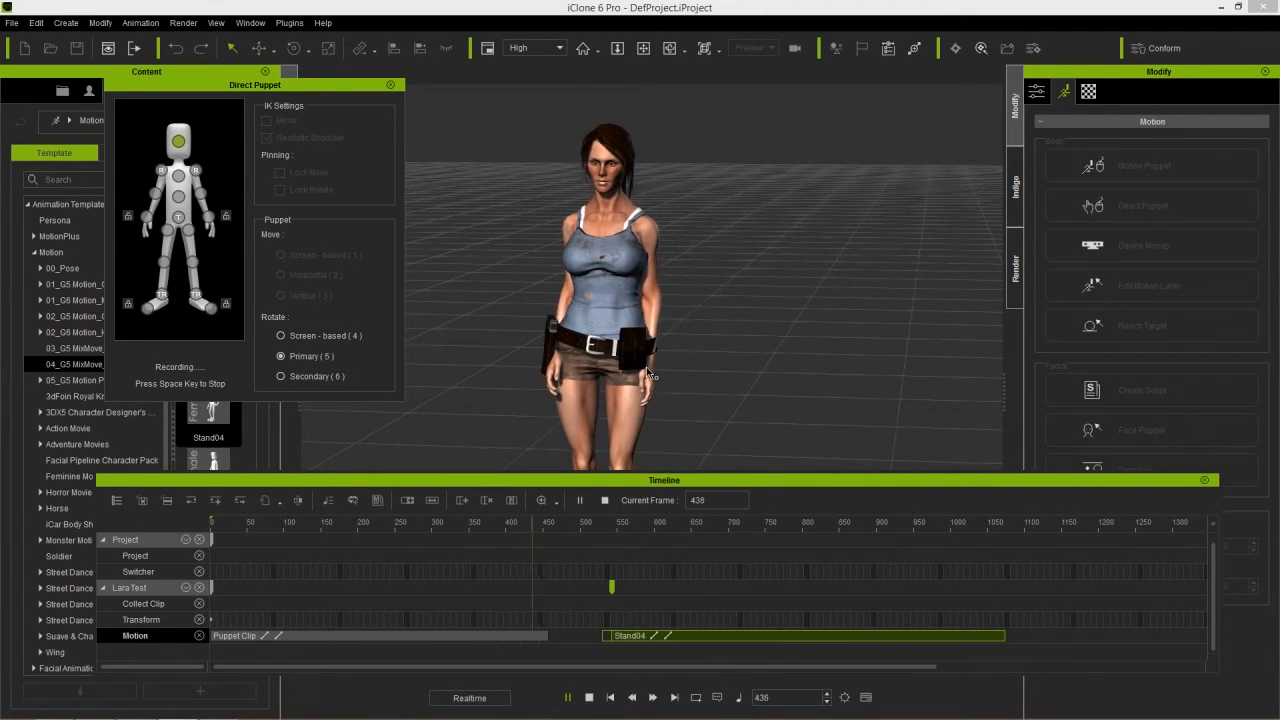
key("space")
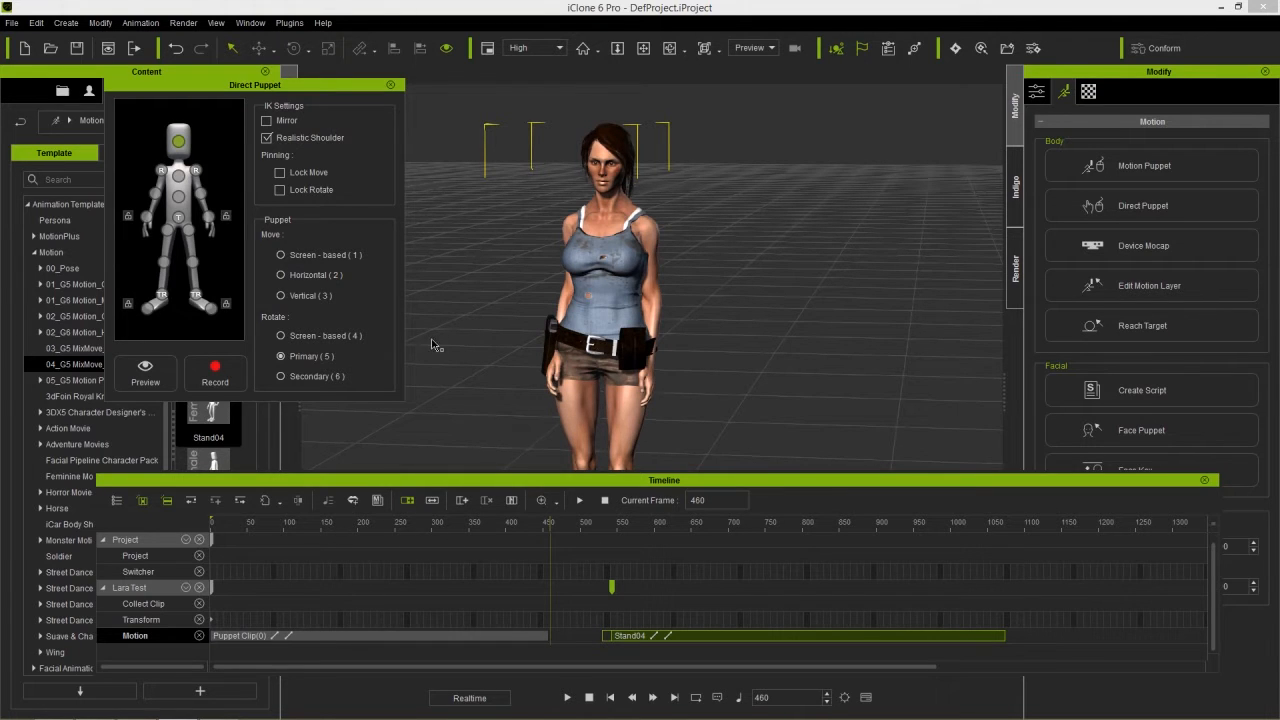
left_click(392, 86)
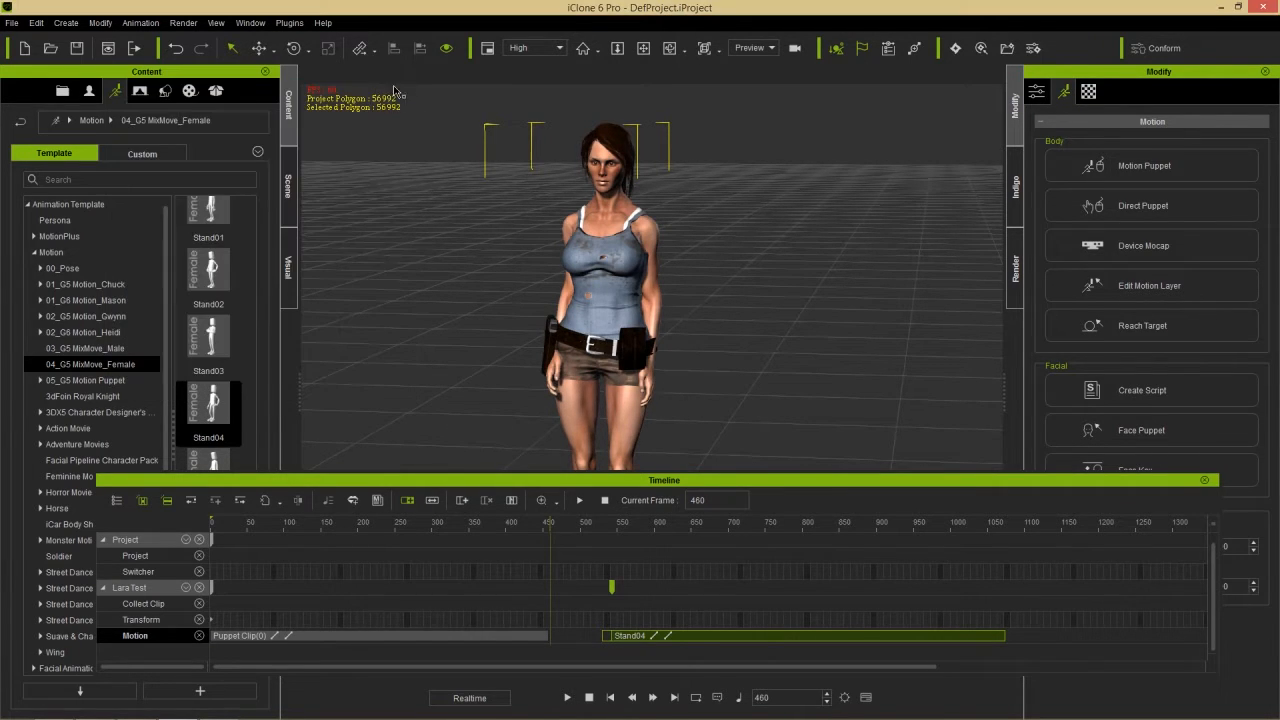
- Move the Stand04 clip to about frame 460, directly after the puppet clip, and play back the change between them
left_click_drag(703, 636, 641, 636)
left_click_drag(549, 523, 403, 520)
key("space")
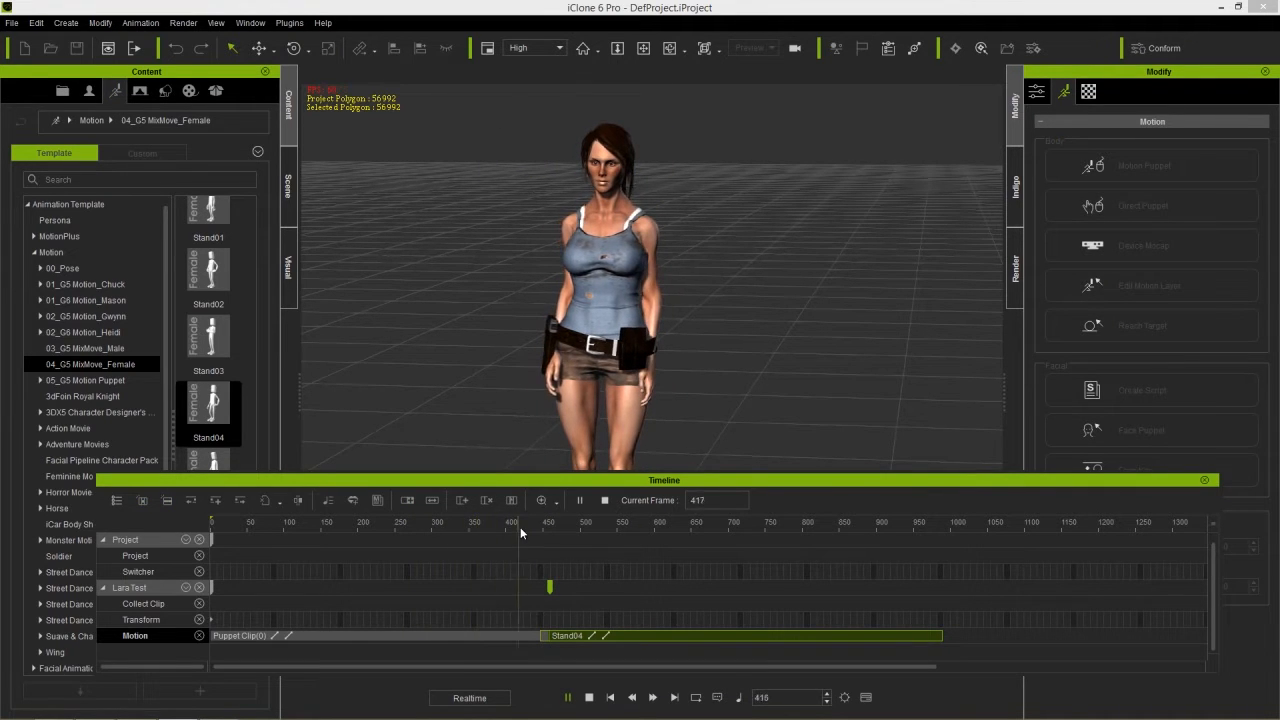
key("space")
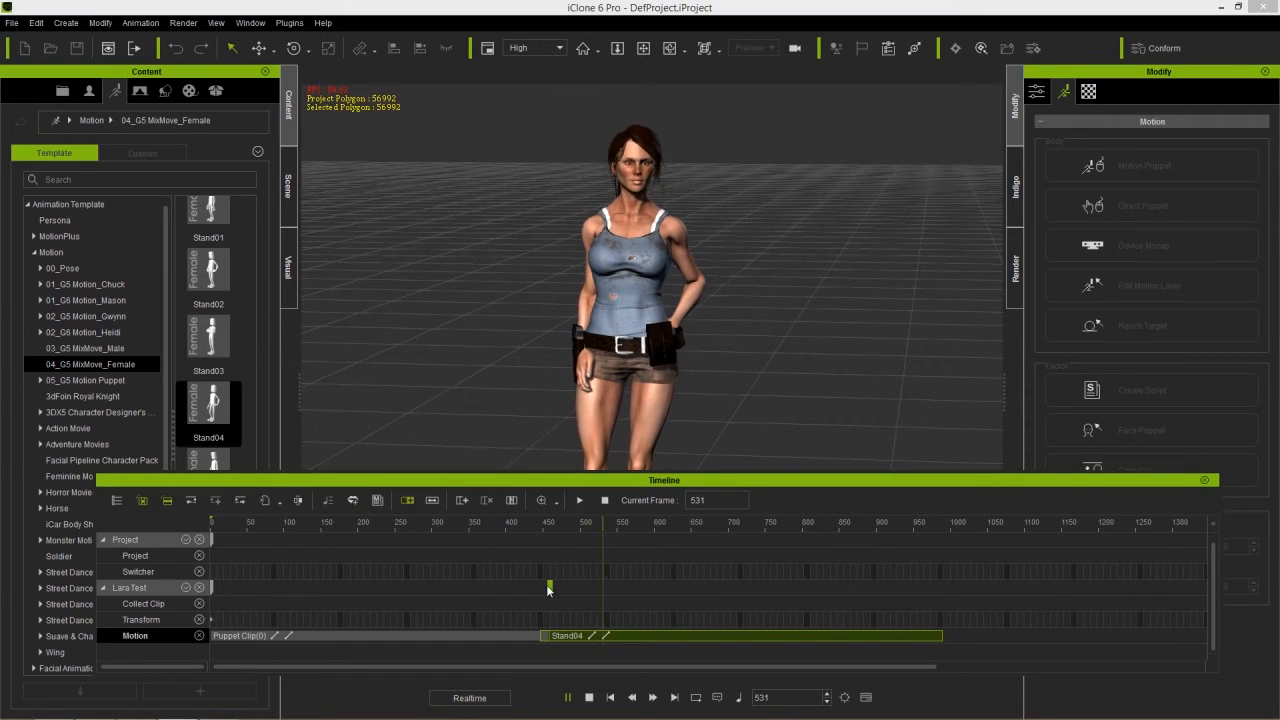
- Extend the Stand04 clip's transition back to about frame 360 over the puppet clip and play back the smoother blend
left_click_drag(528, 635, 478, 635)
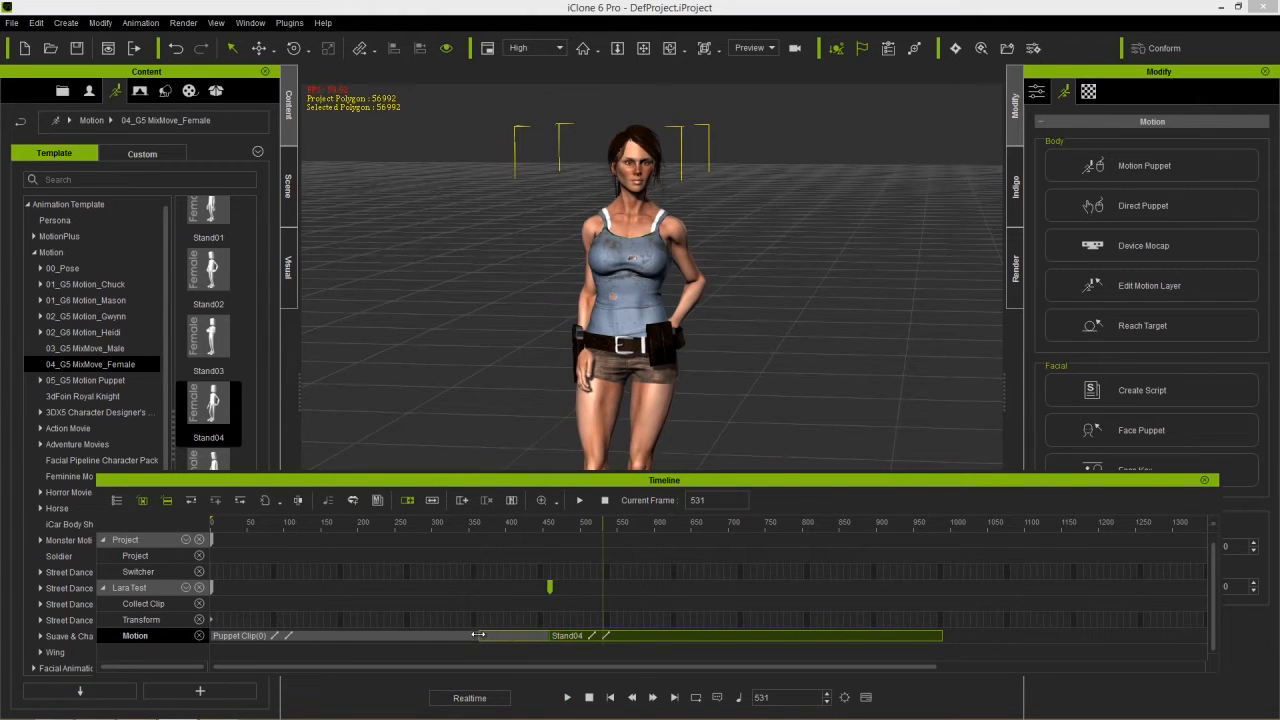
left_click_drag(459, 533, 422, 529)
key("space")
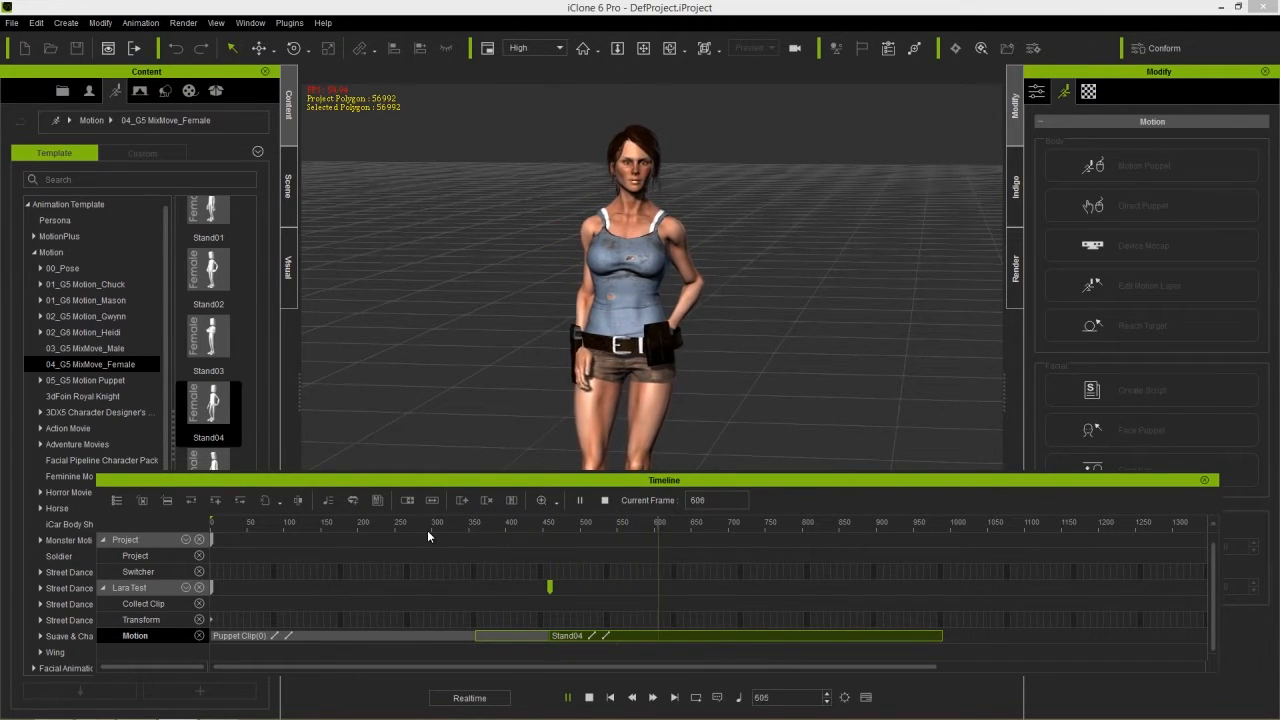
key("space")
- Return the playhead to frame 1 and mark the Collect Clip range across both motion clips, up to about frame 990
left_click_drag(427, 528, 203, 514)
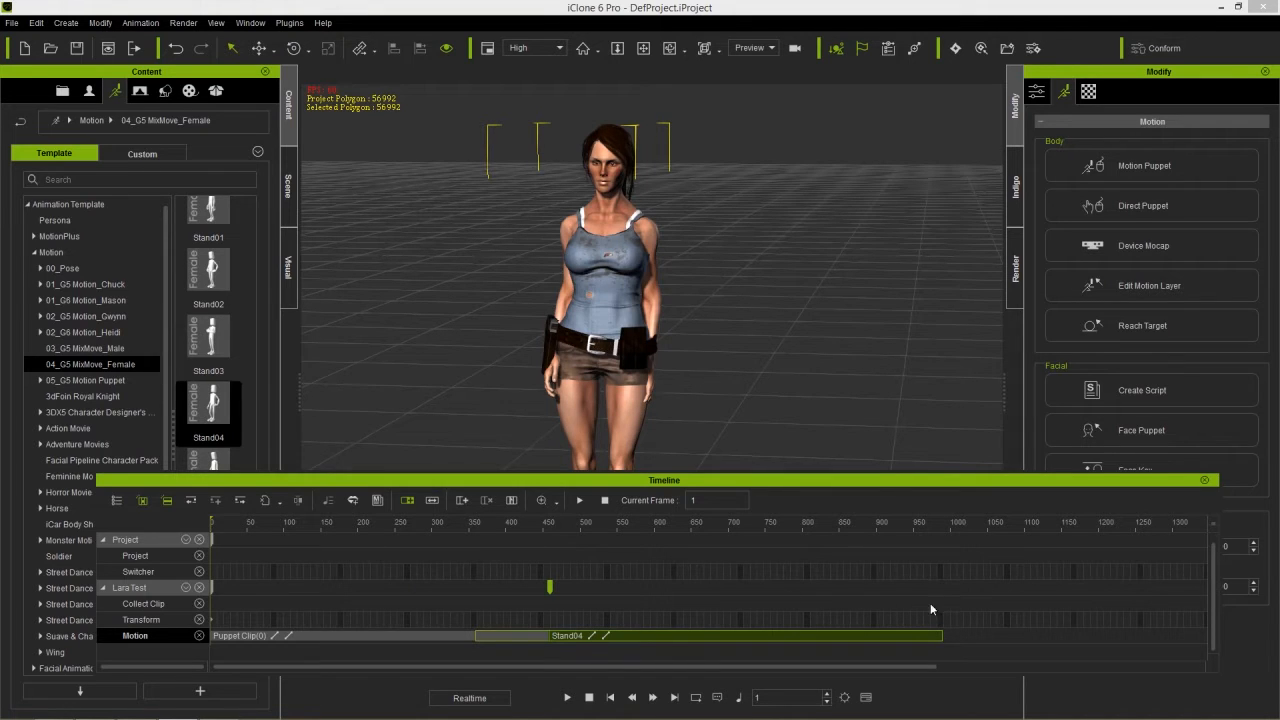
left_click_drag(940, 602, 196, 620)
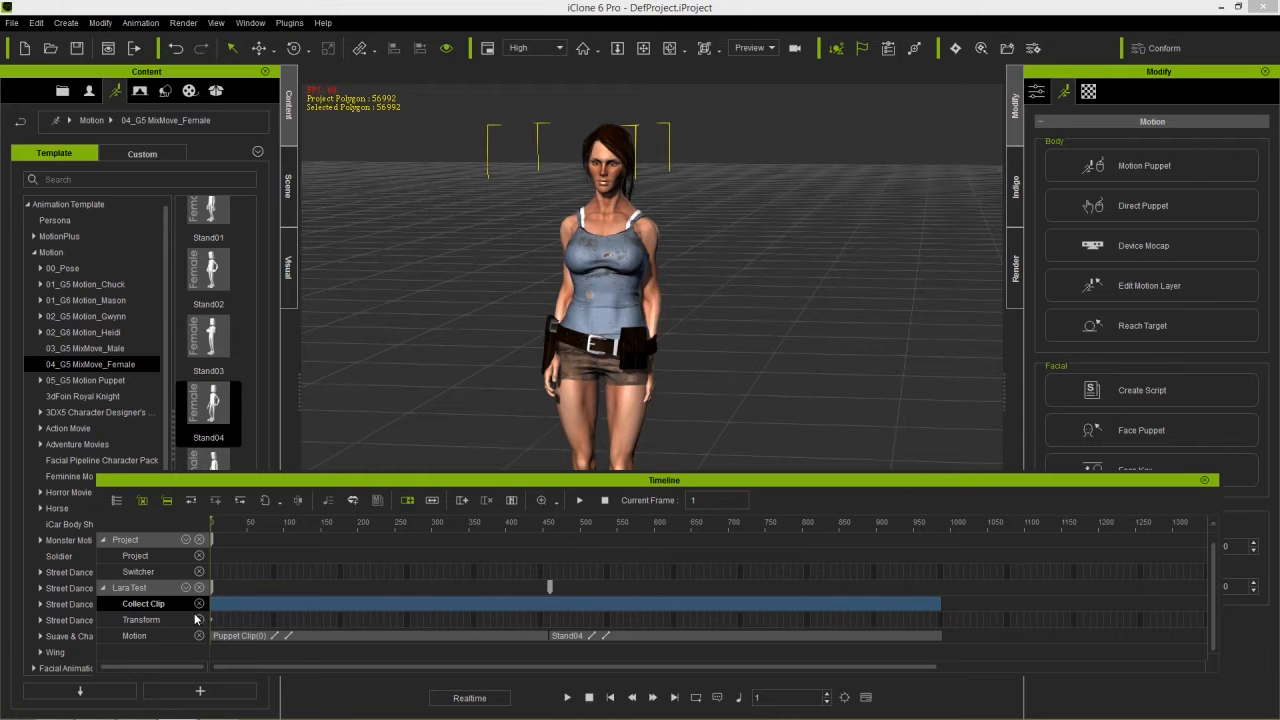
- Save the collected clip to the desktop as a motion file named idle step 01
right_click(258, 602)
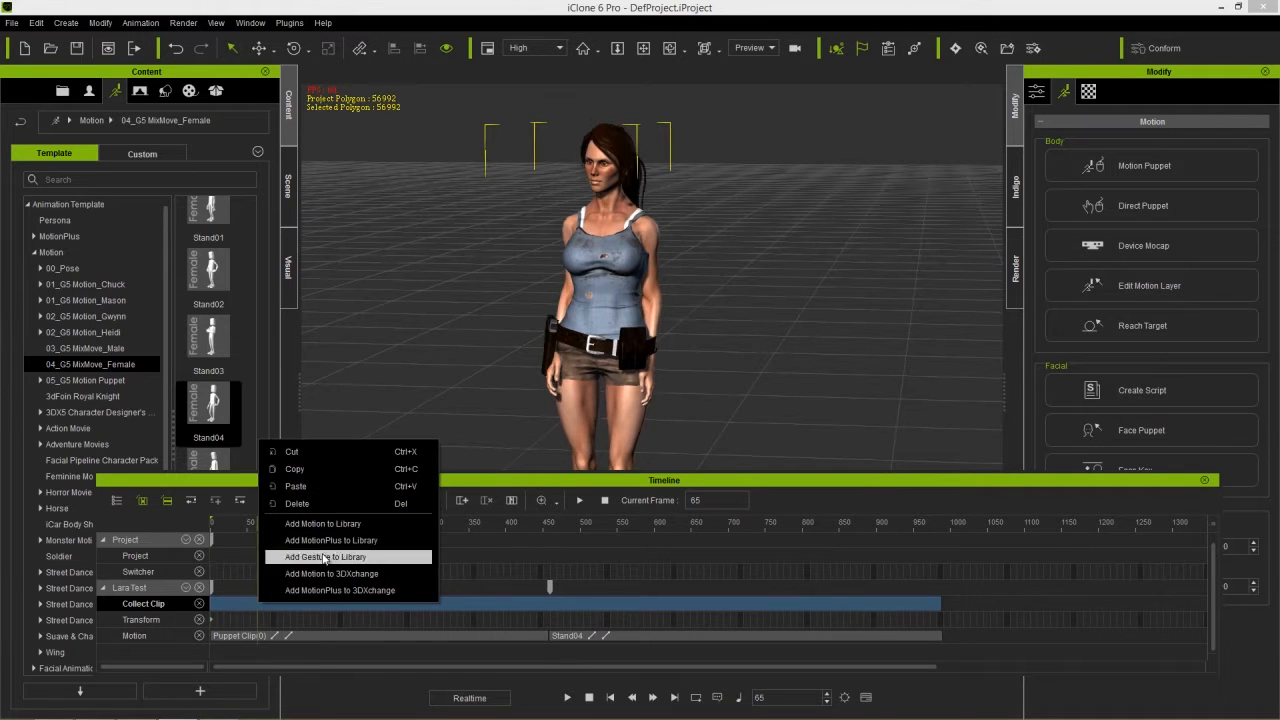
left_click(346, 524)
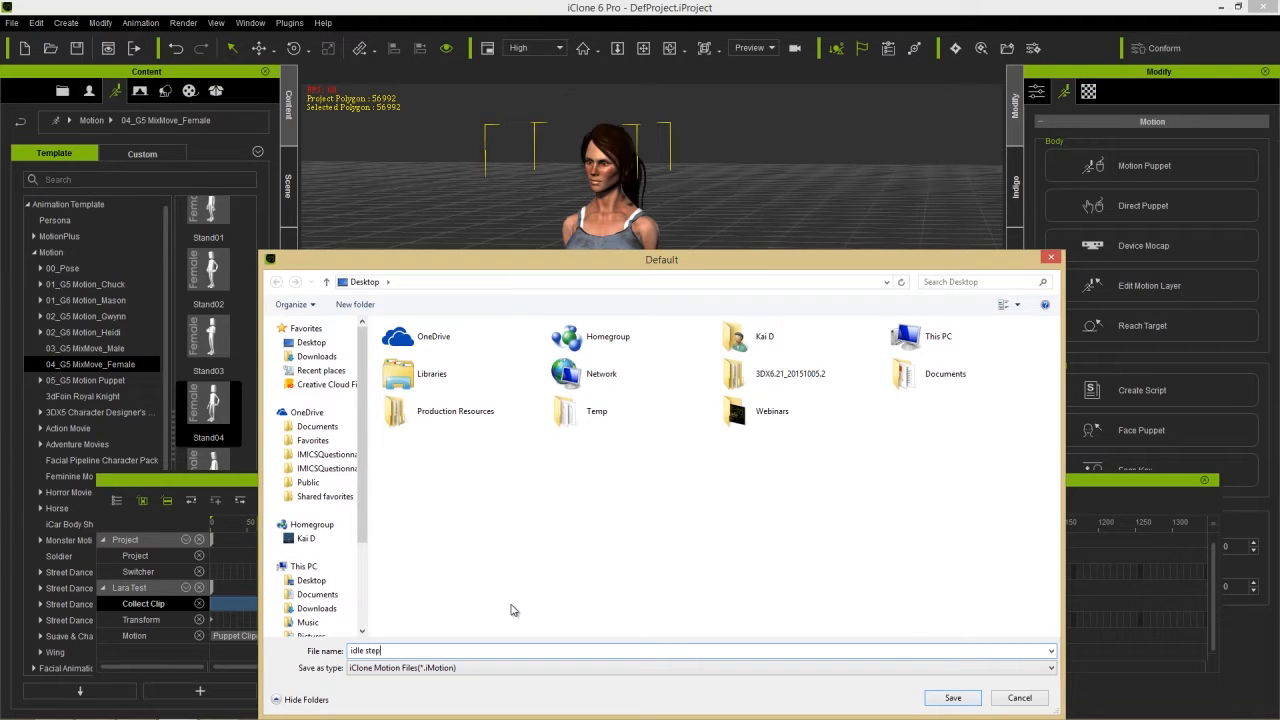
key("Return")
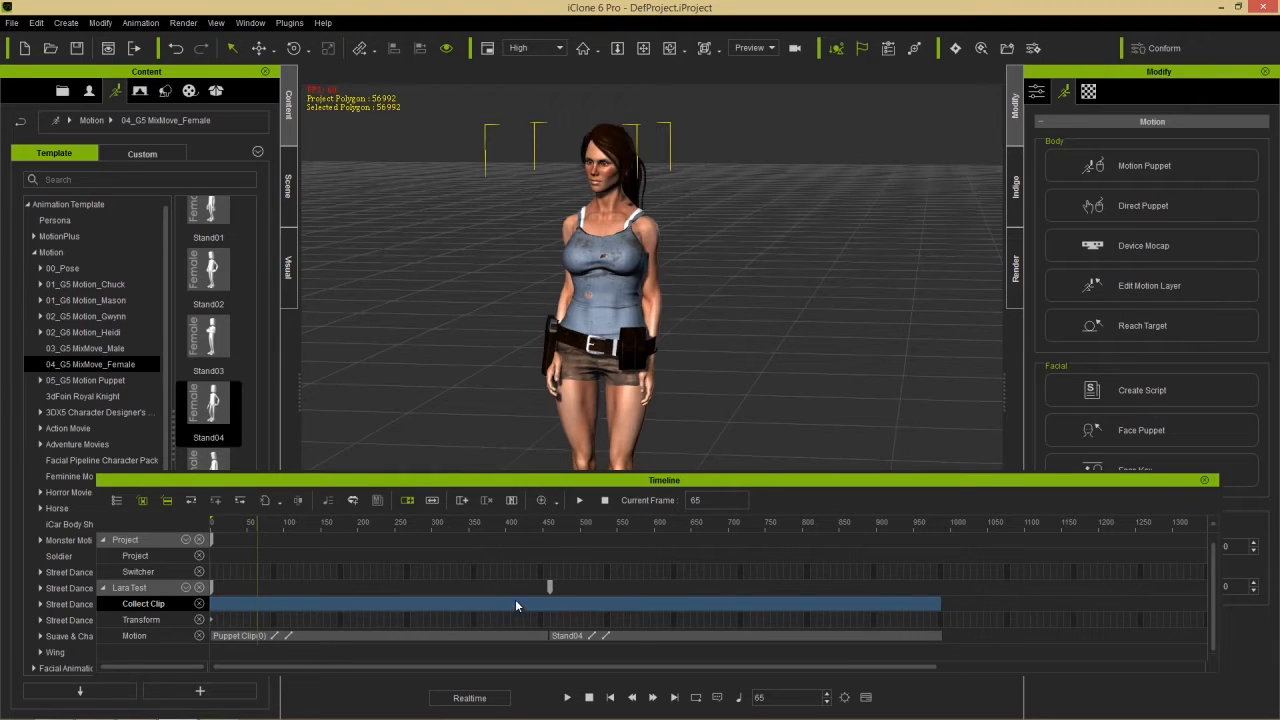
- Delete the Puppet Clip and Stand04 clips from the Motion track and return the playhead to frame 1
left_click(510, 633)
key("Delete")
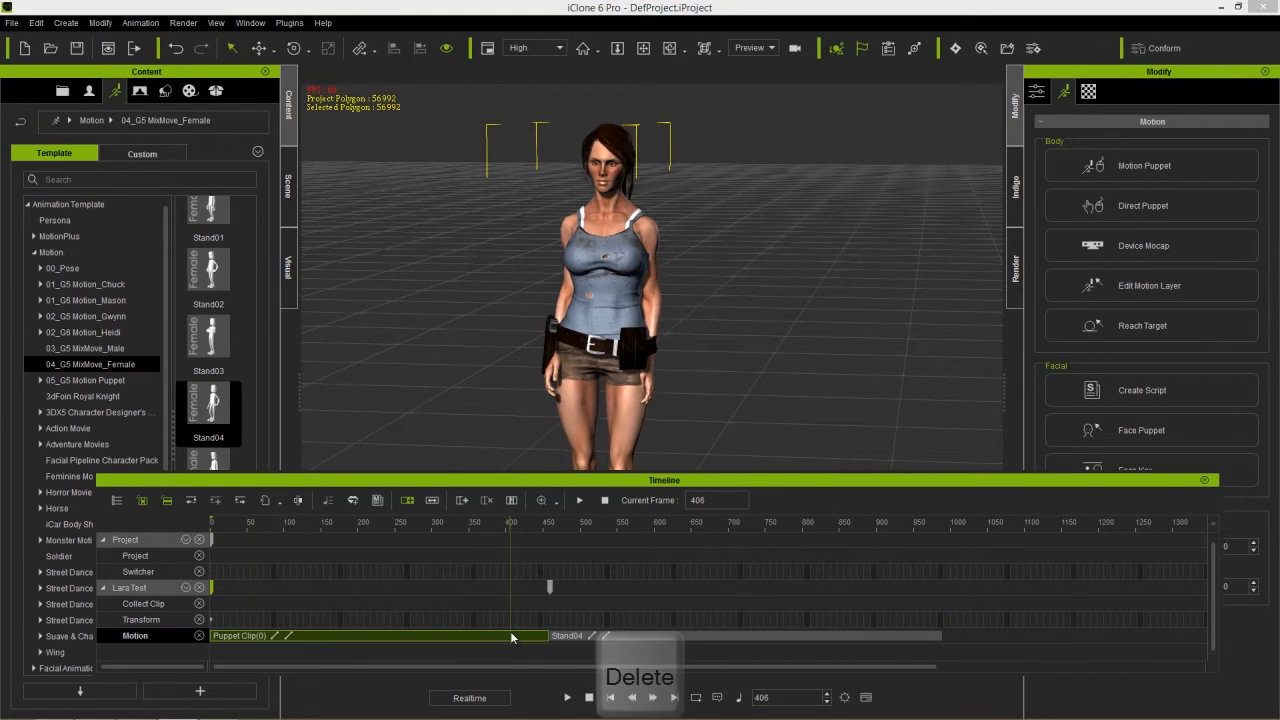
key("Delete")
left_click_drag(510, 527, 203, 531)
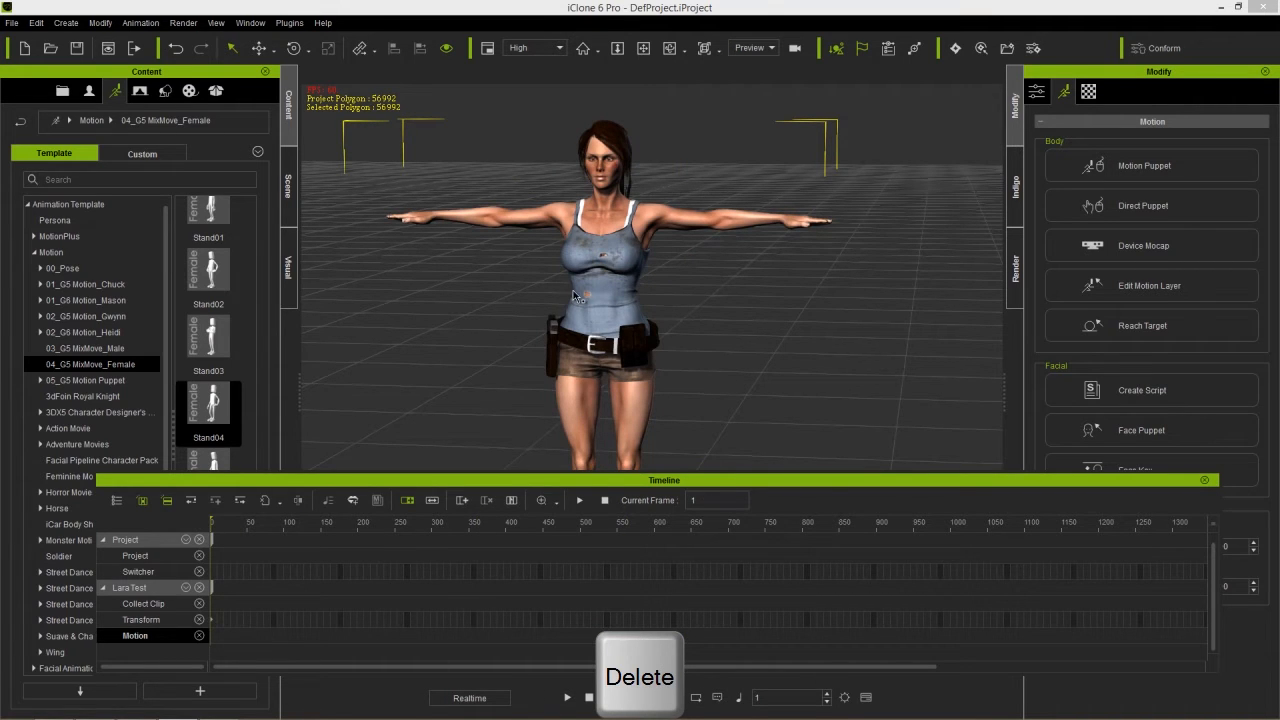
- Apply the saved idle step 01 motion file from the desktop to the character and play it back
key("super+m")
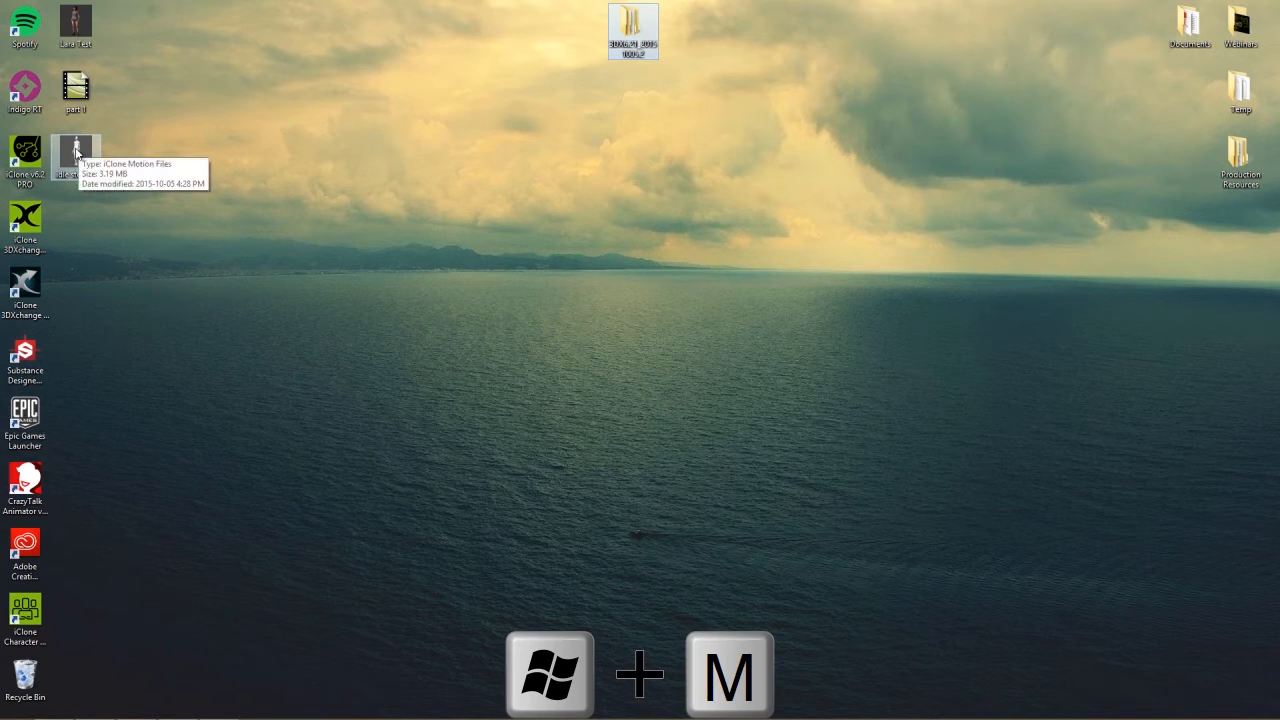
left_click_drag(76, 152, 597, 265)
key("alt+Tab")
key("alt+Tab")
key("alt+Tab")
key("alt+Tab")
key("alt+Tab")
key("alt+Tab")
key("alt+Tab")
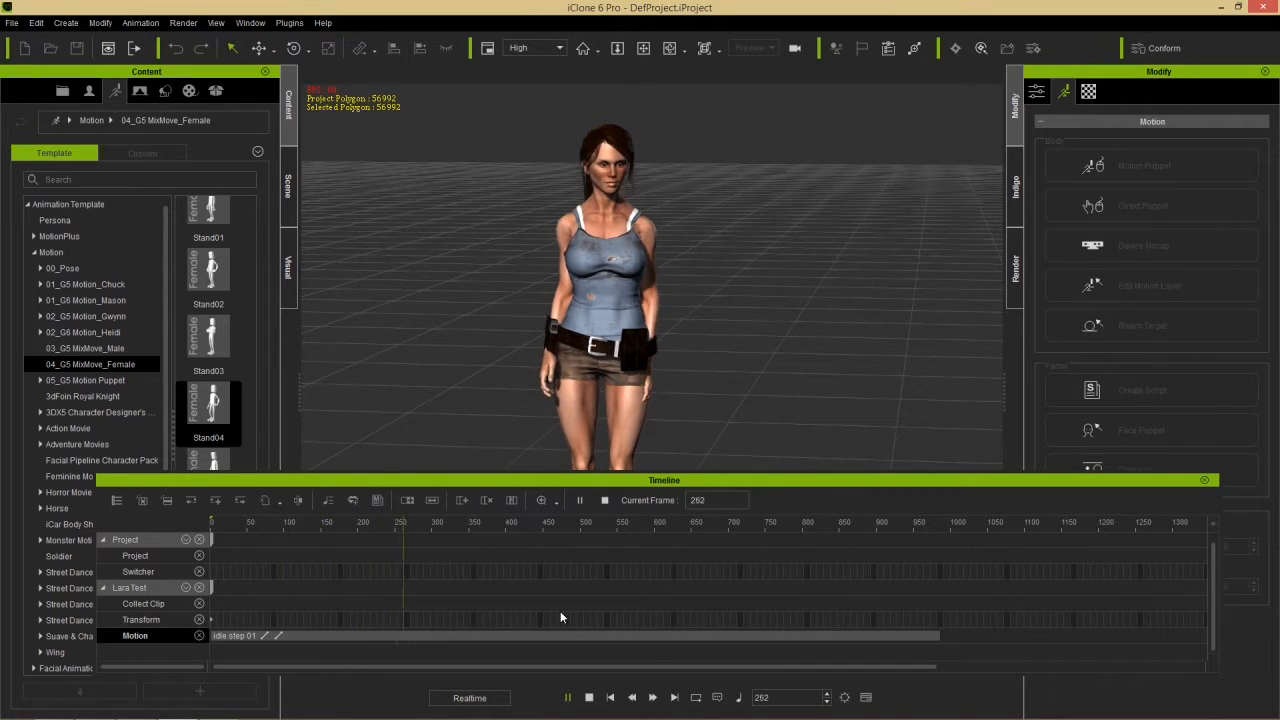
key("space")
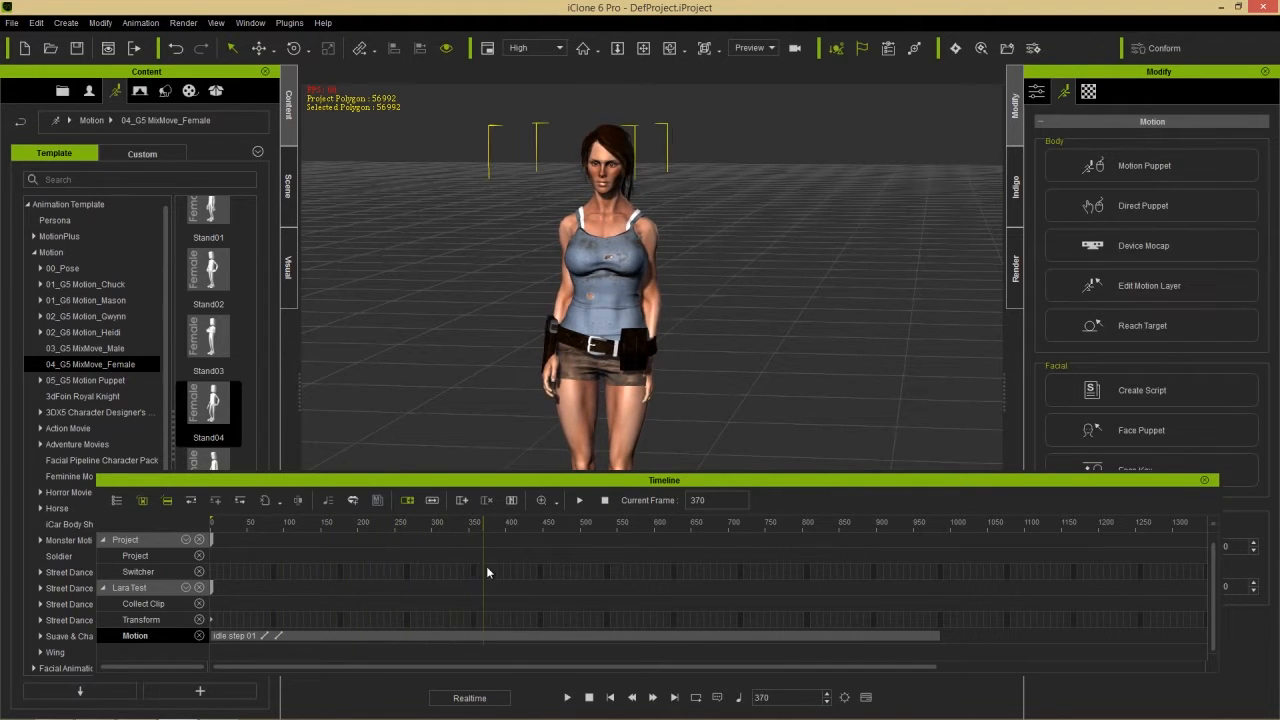
- Speed up the idle step 01 clip by shortening it to about frame 550, and play it back from frame 1
left_click_drag(474, 526, 515, 516)
left_click(575, 636)
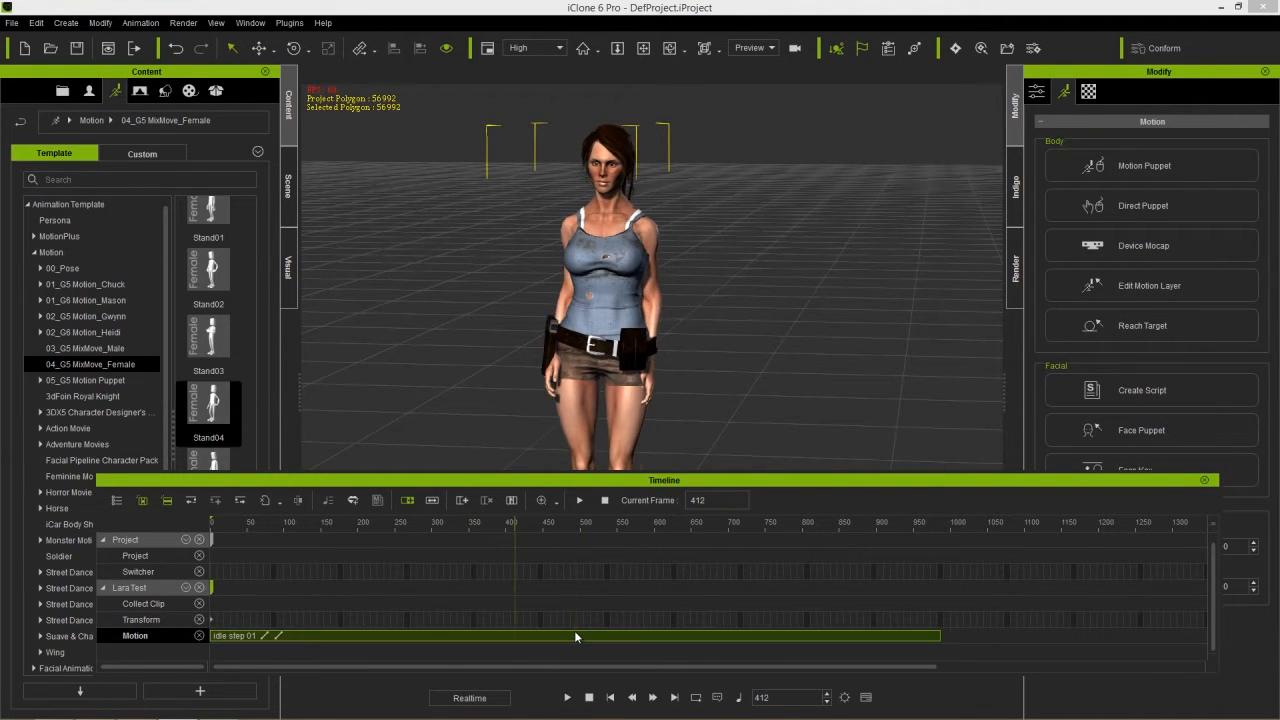
left_click(432, 501)
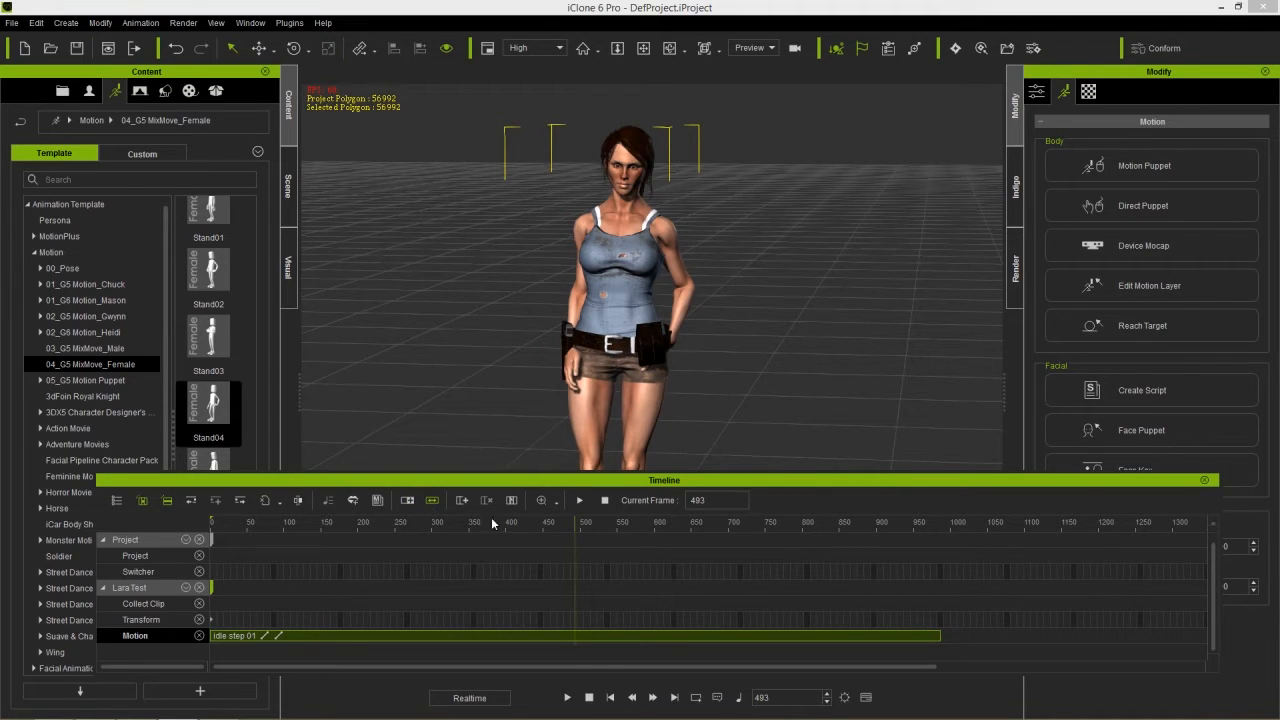
left_click_drag(938, 633, 605, 626)
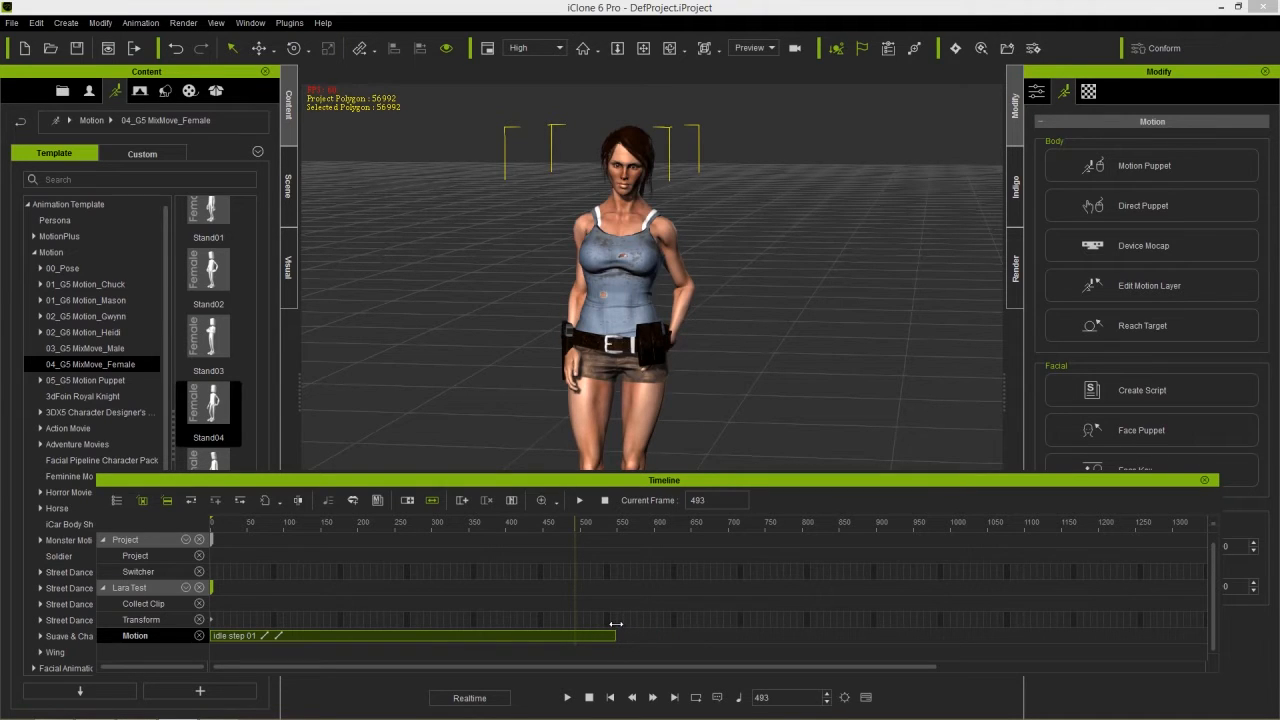
left_click_drag(614, 526, 205, 520)
key("space")
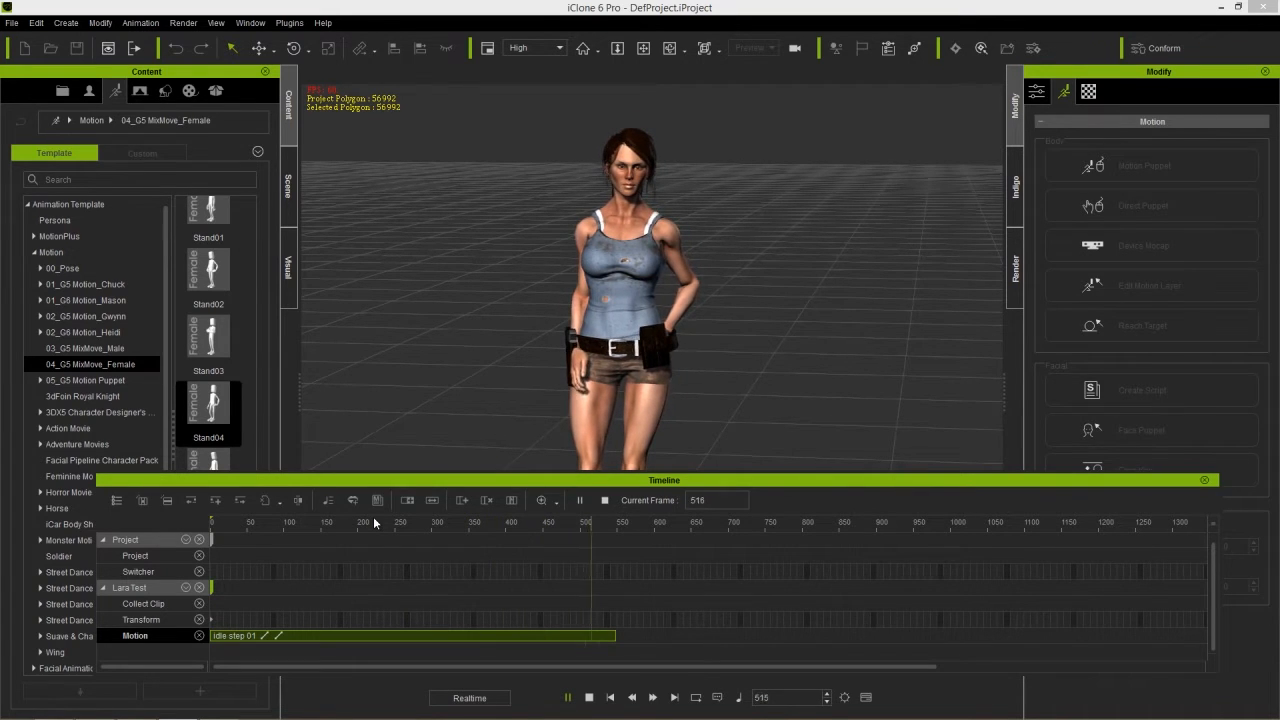
key("space")
left_click_drag(313, 527, 199, 524)
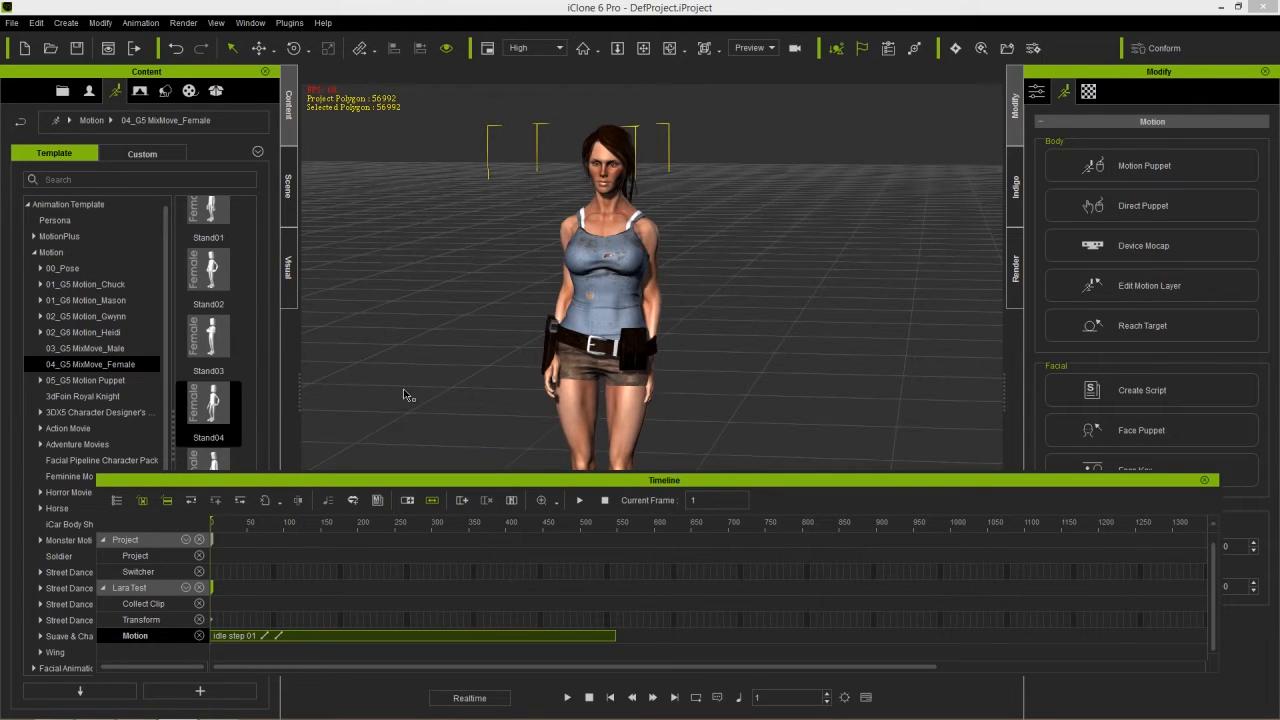
- Open Edit Motion Layer for the character and set the bone display opacity to 0
right_click_drag(432, 370, 494, 360)
middle_click_drag(572, 382, 558, 326)
mouse_move(558, 326)
right_mouse_down()
mouse_move(572, 322)
mouse_move(578, 340)
right_mouse_up()
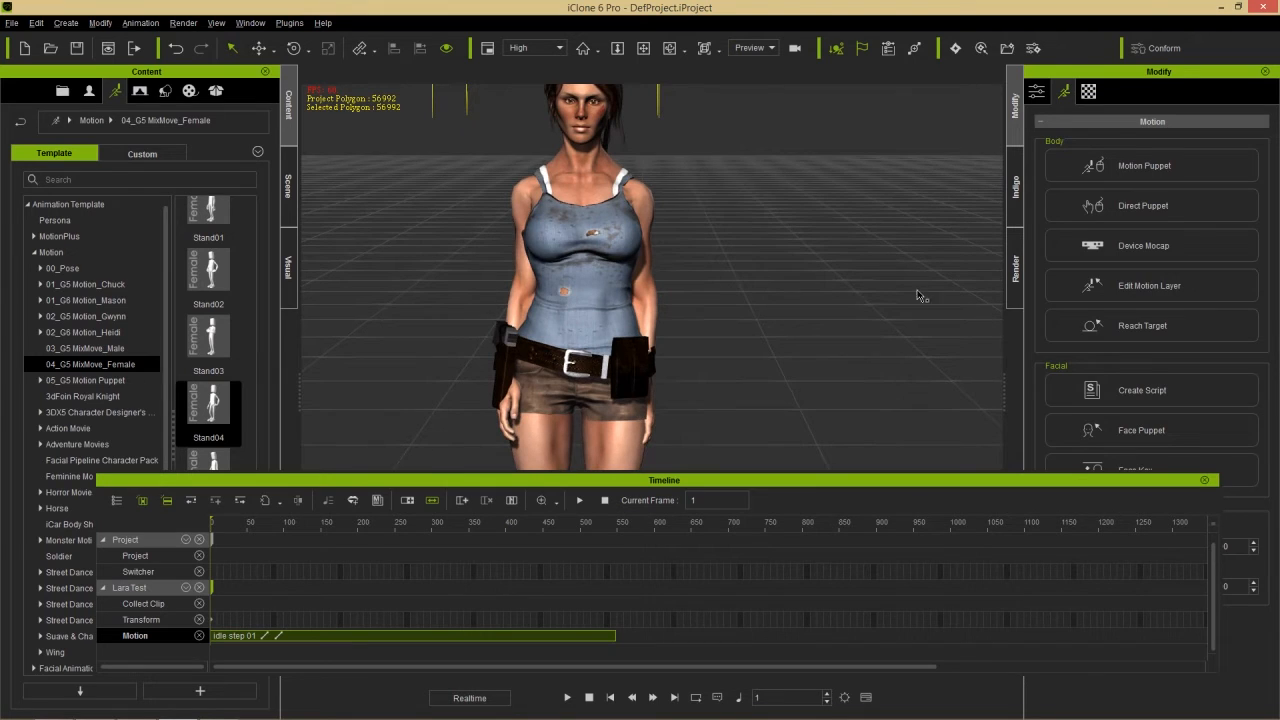
left_click(1152, 287)
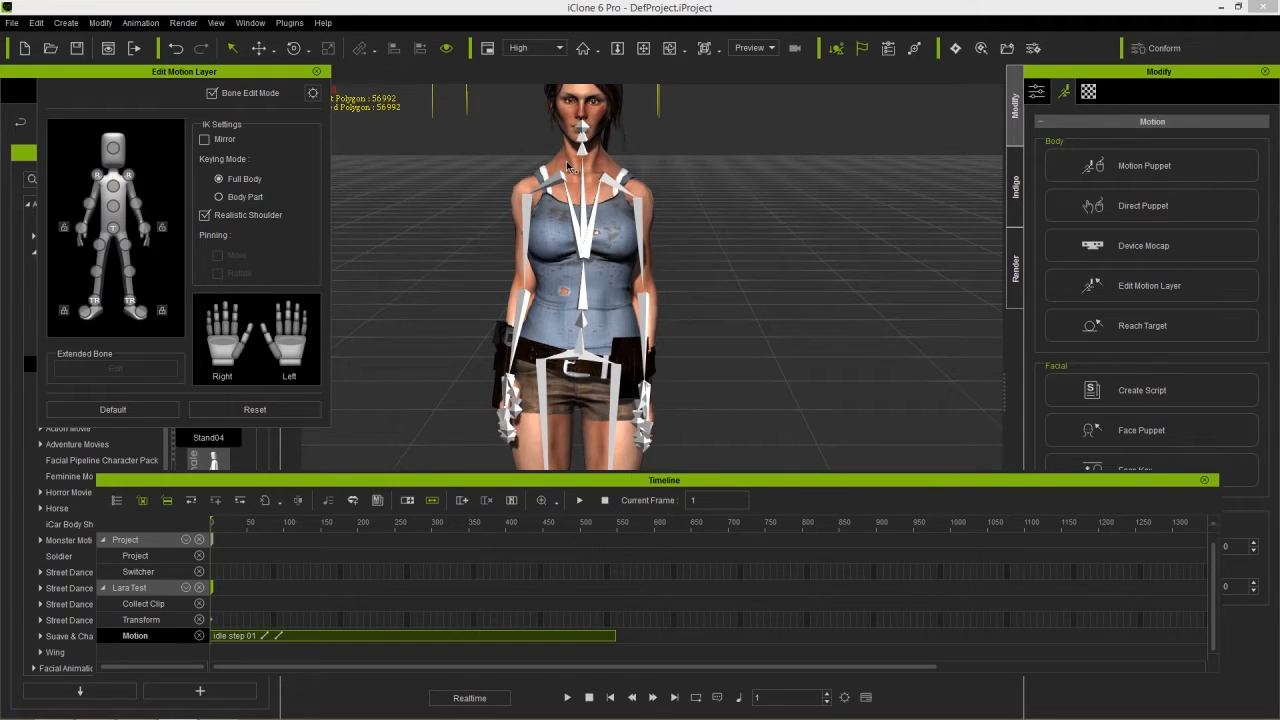
left_click(313, 94)
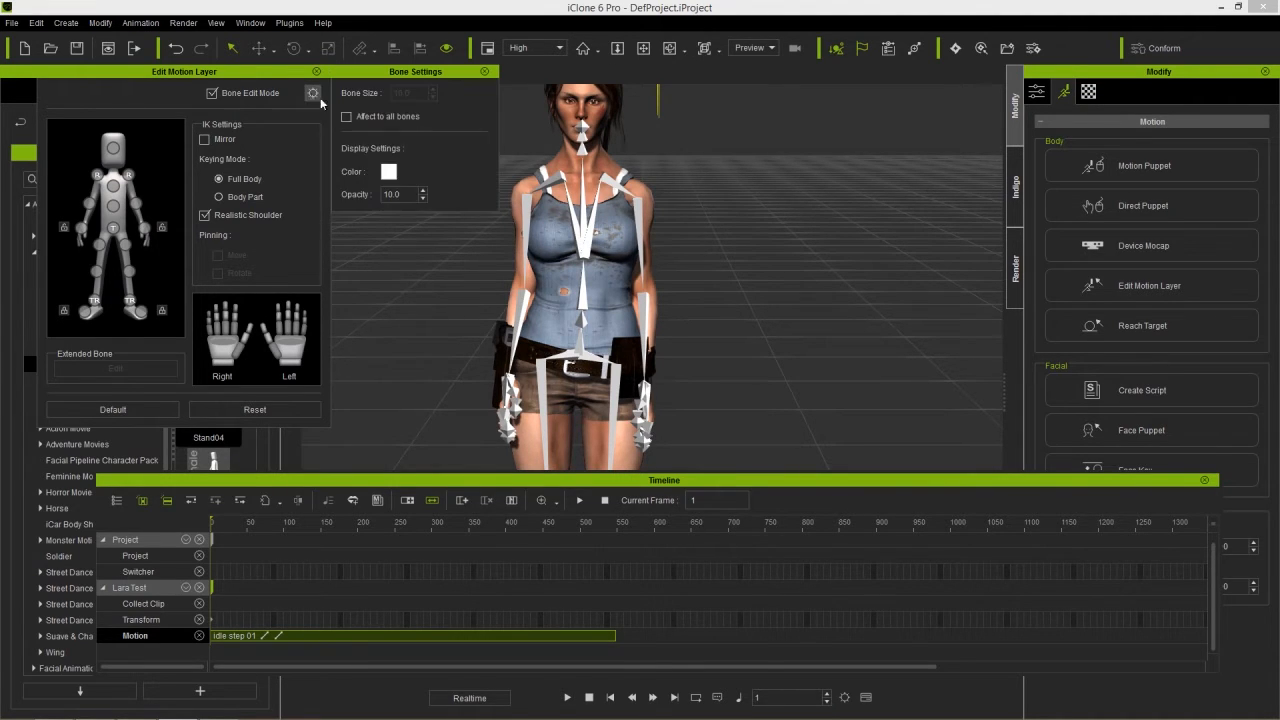
double_click(409, 194)
type("0")
key("Return")
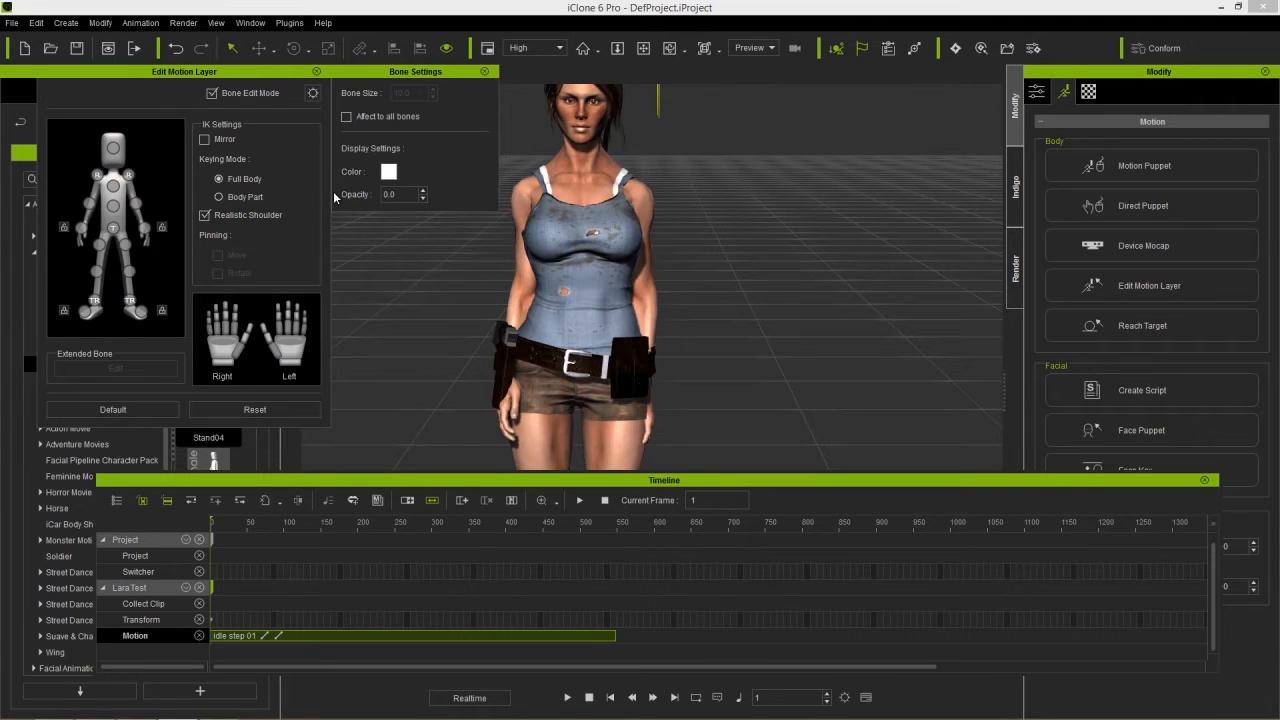
left_click(484, 71)
- At frame 1, raise the left shoulder joint slightly with Mirror on, so both arms swing out from the body
scroll(561, 214, "up", 2)
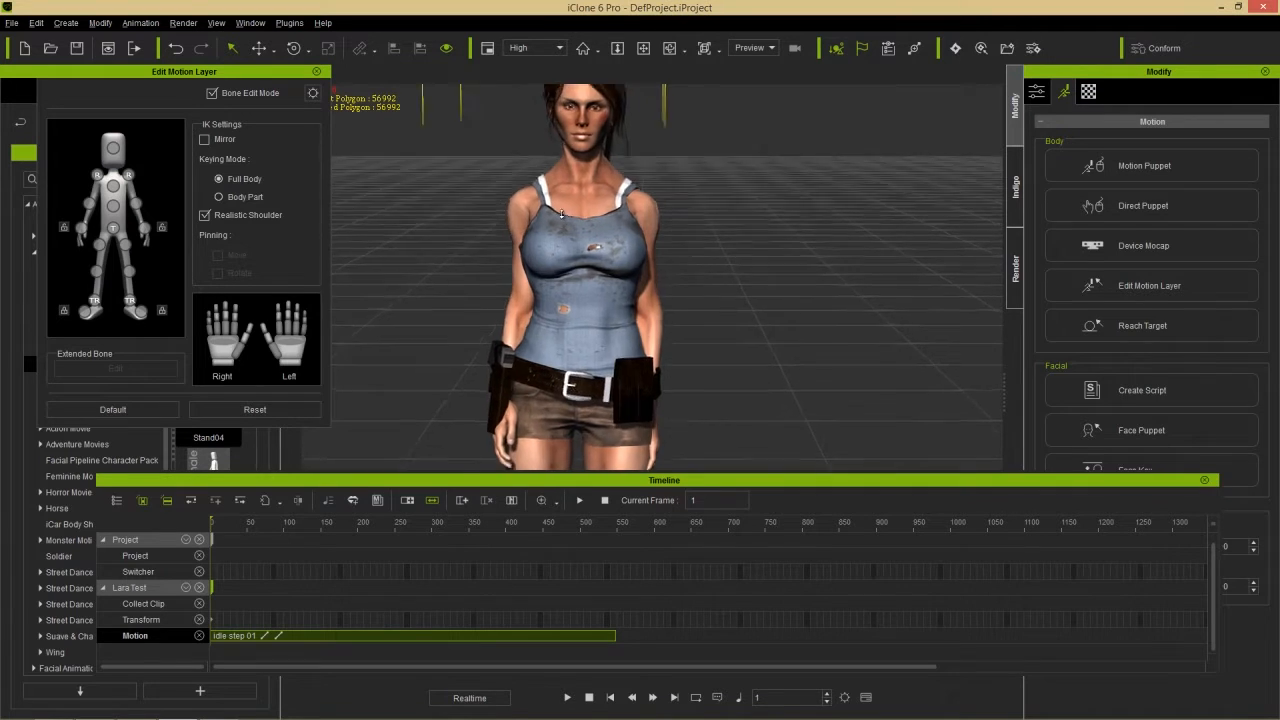
scroll(561, 214, "up", 2)
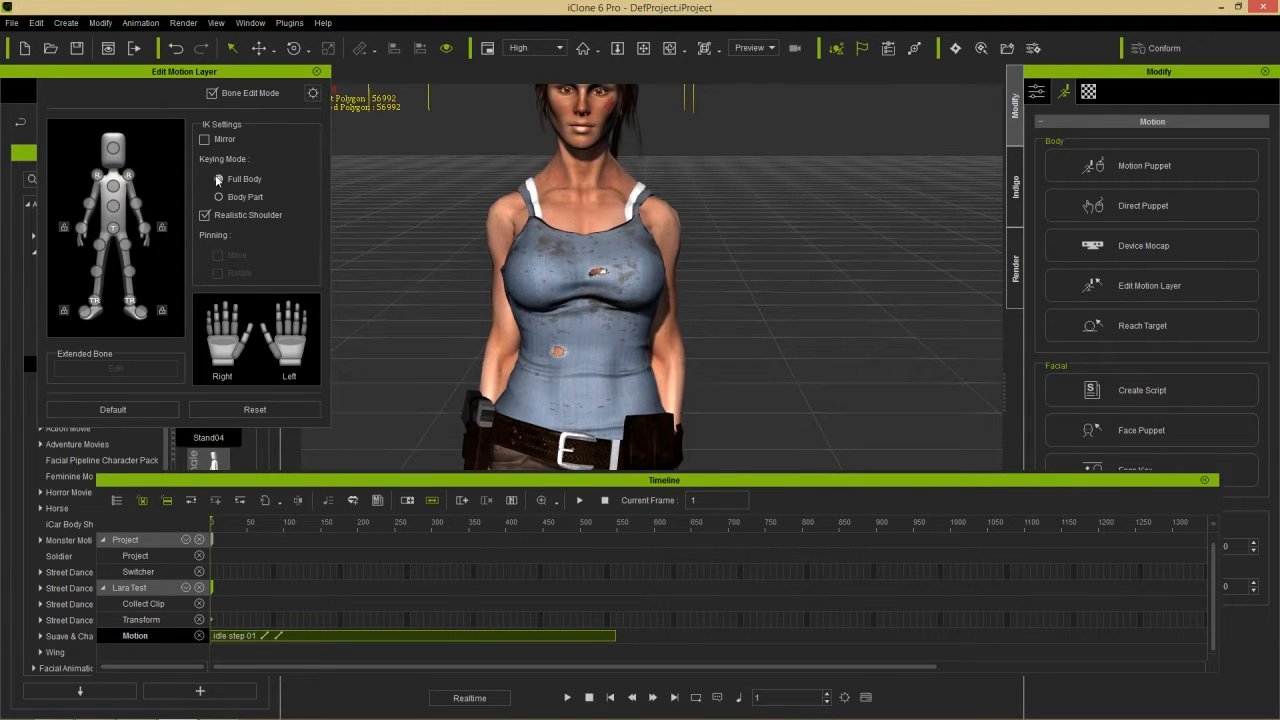
left_click(129, 175)
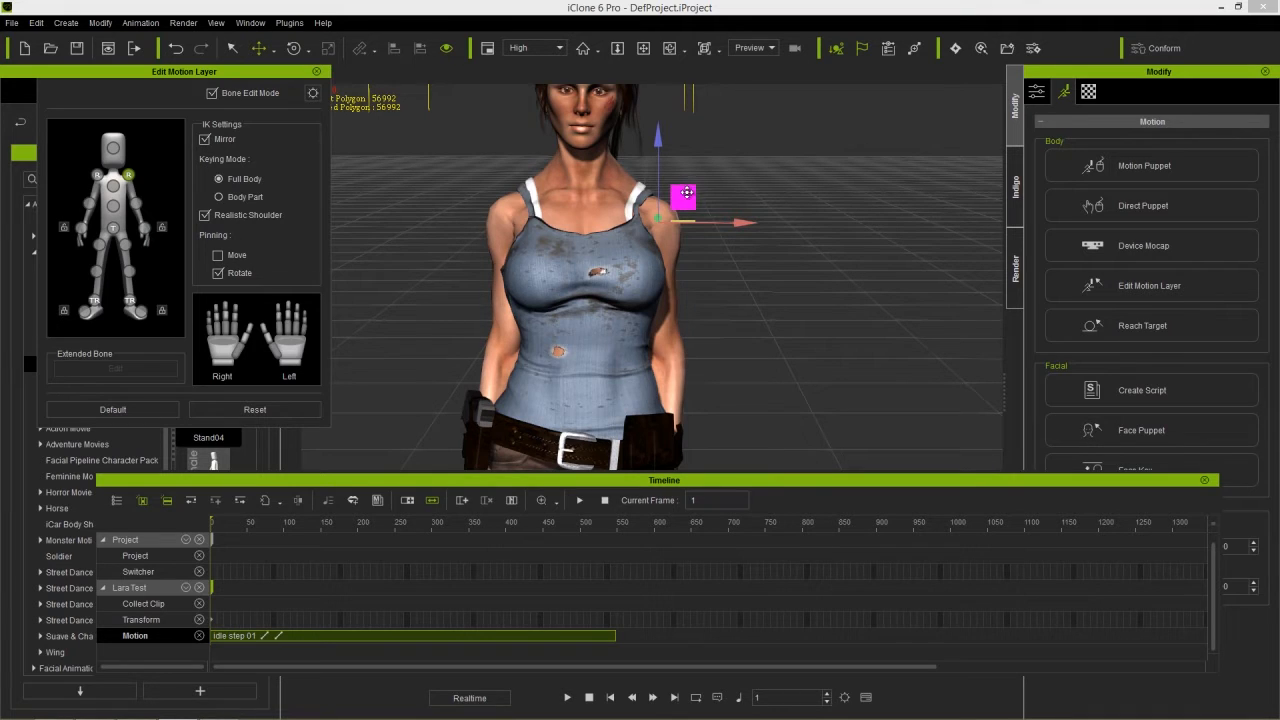
left_click_drag(683, 192, 689, 153)
key("ctrl+z")
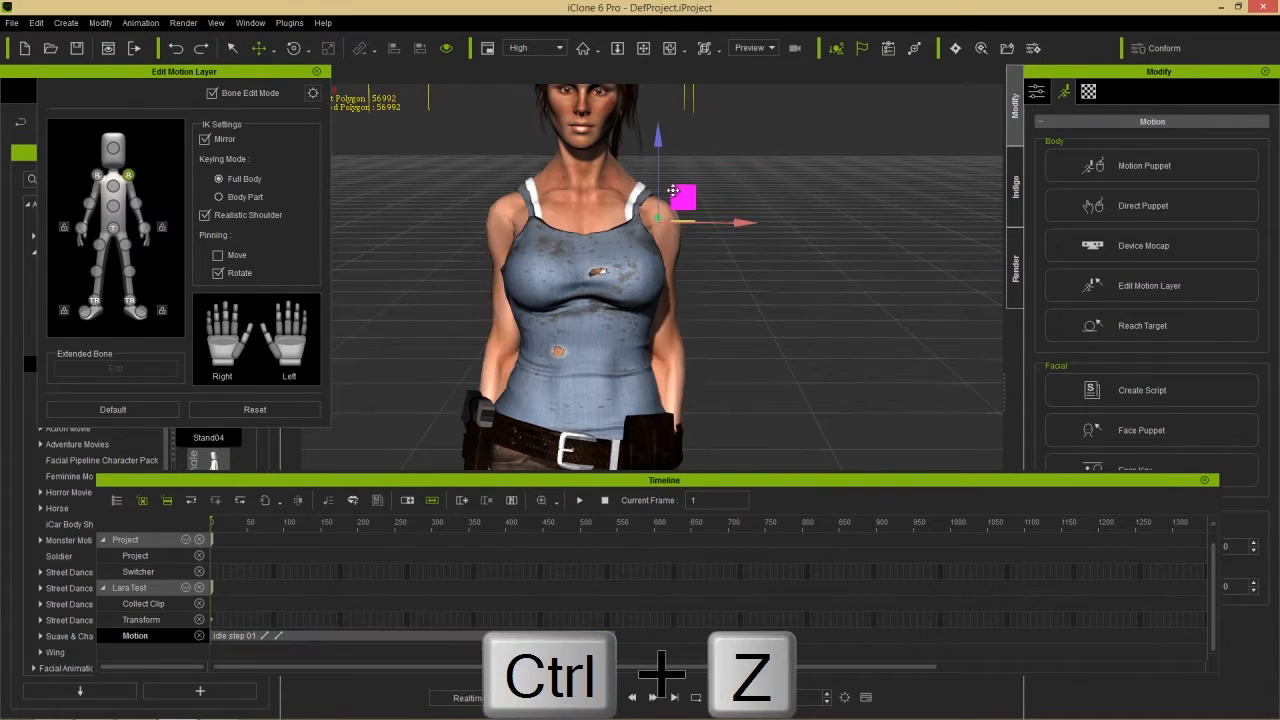
left_click_drag(661, 141, 663, 130)
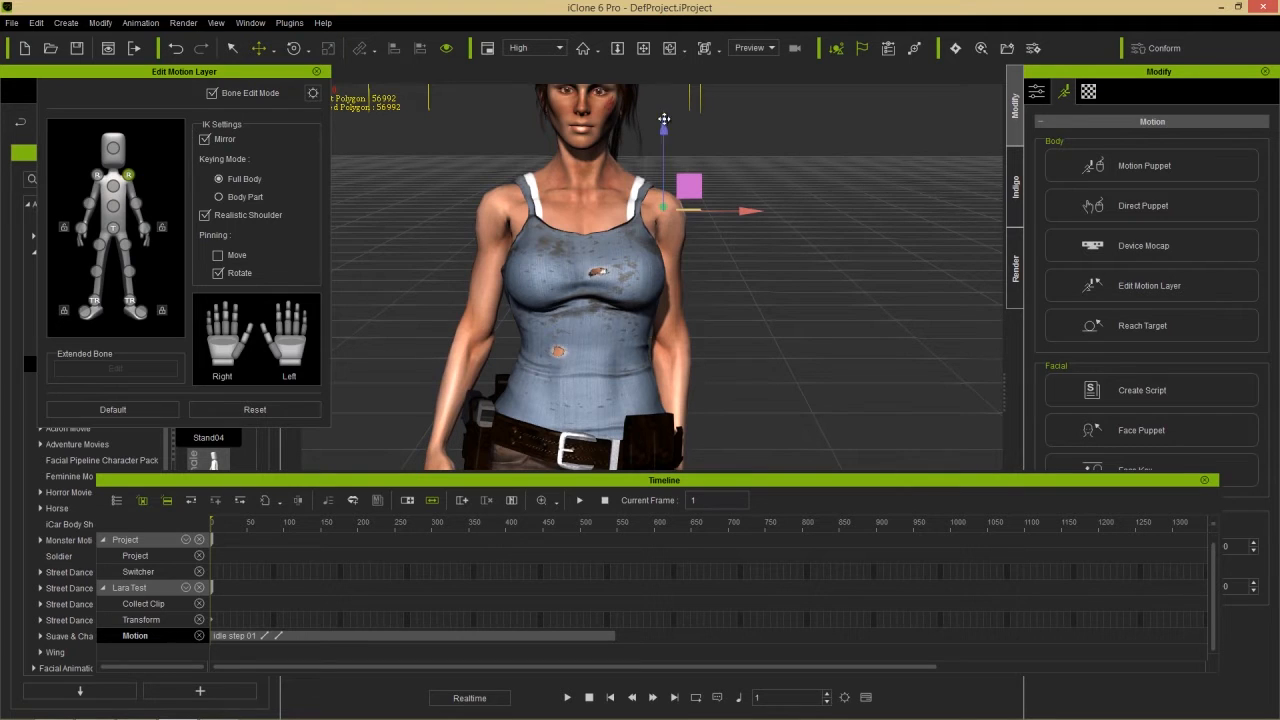
right_click_drag(854, 346, 690, 327)
scroll(687, 321, "down", 3)
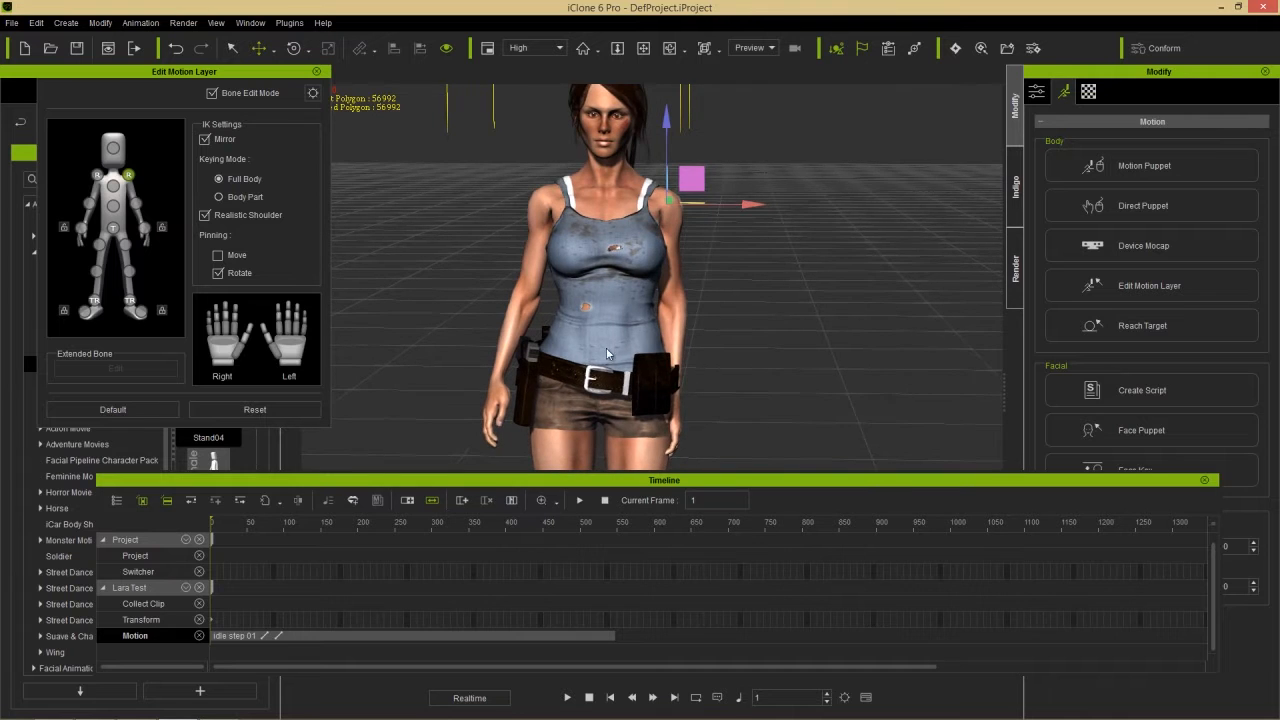
mouse_move(753, 320)
right_mouse_down()
mouse_move(716, 333)
mouse_move(740, 338)
right_mouse_up()
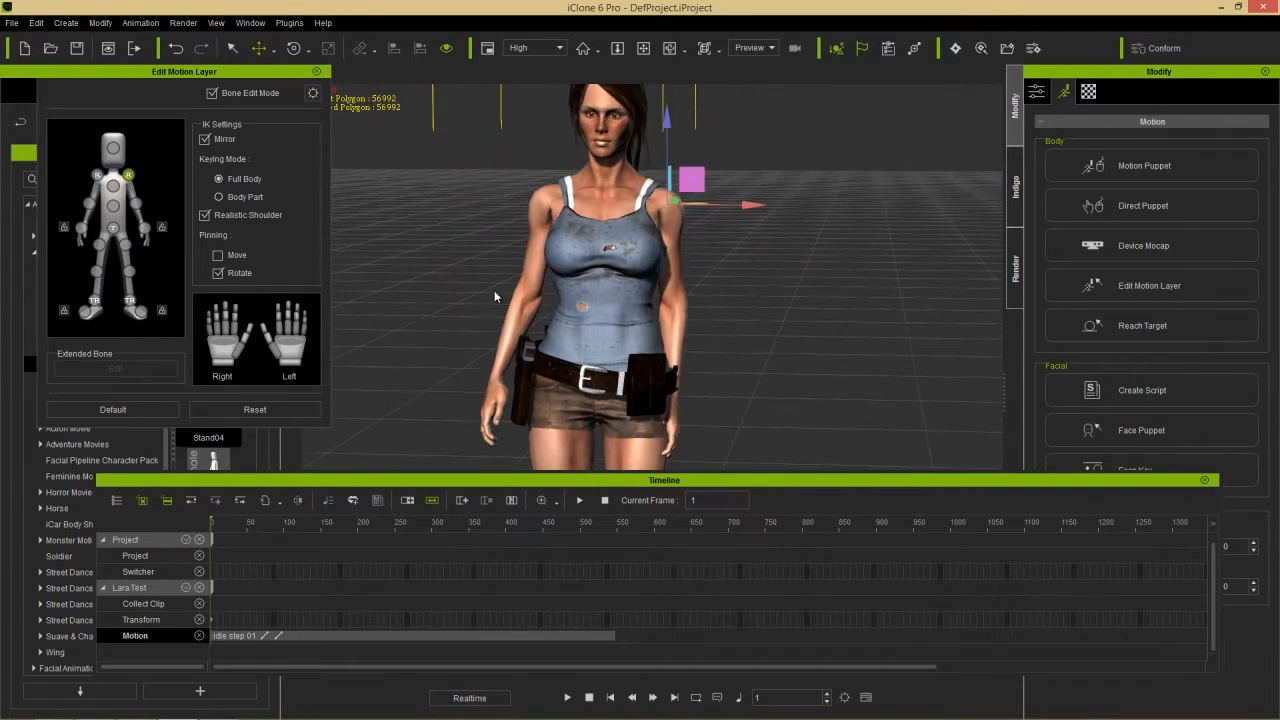
- Turn off Mirror and rotate the left shoulder slightly to bring only the left arm farther out
left_click(204, 140)
key("e")
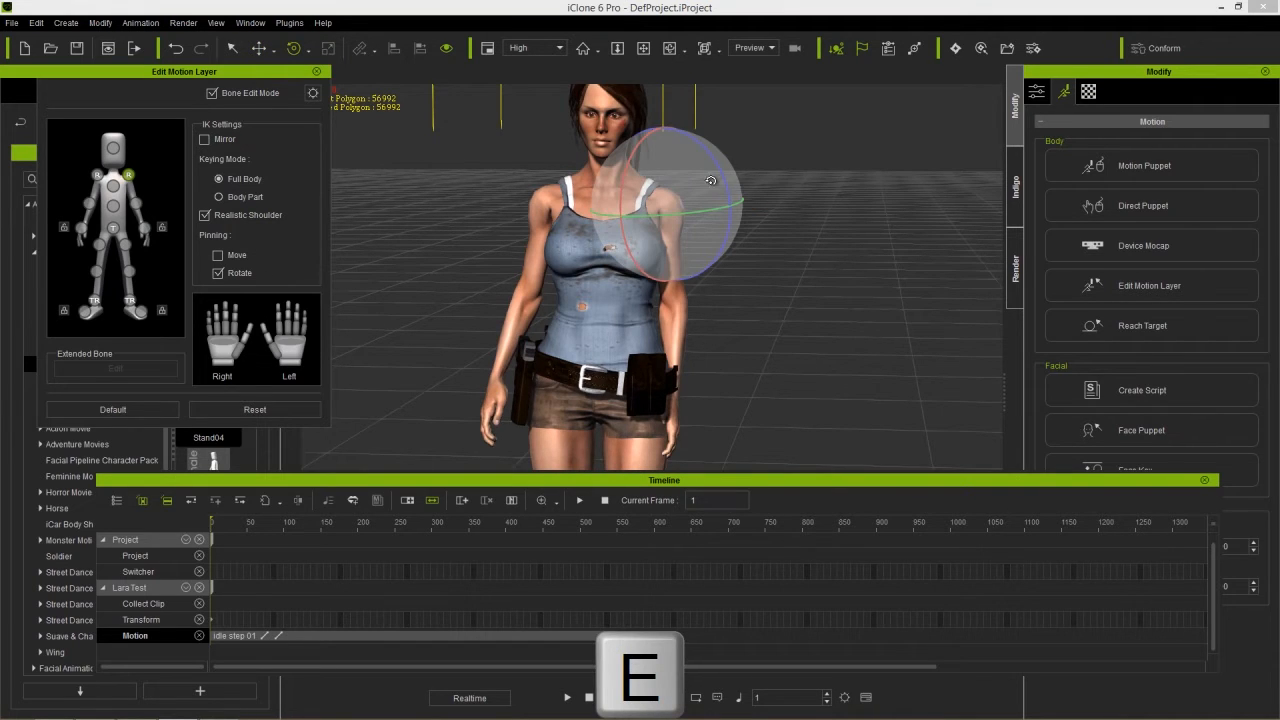
left_click_drag(723, 181, 723, 174)
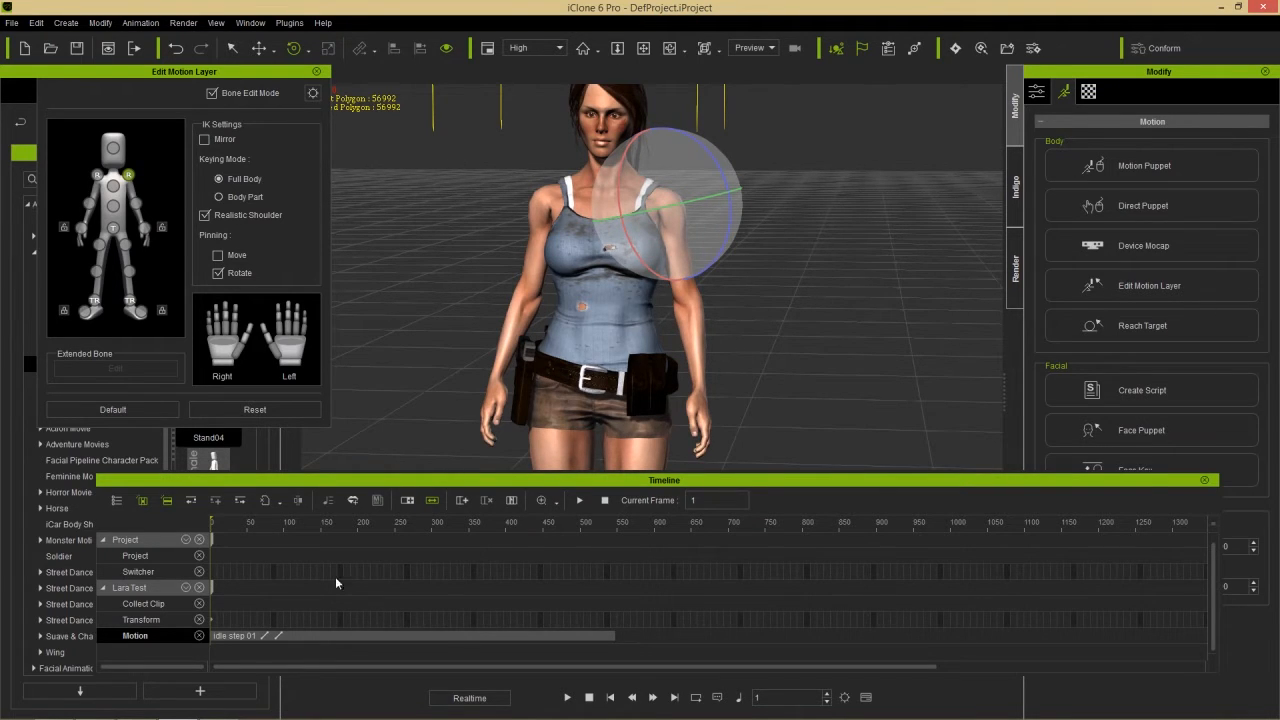
- Go to frame 276, where the hand is on the hip, and show the character's Motion Layer track with its body parts expanded
left_click_drag(268, 522, 415, 540)
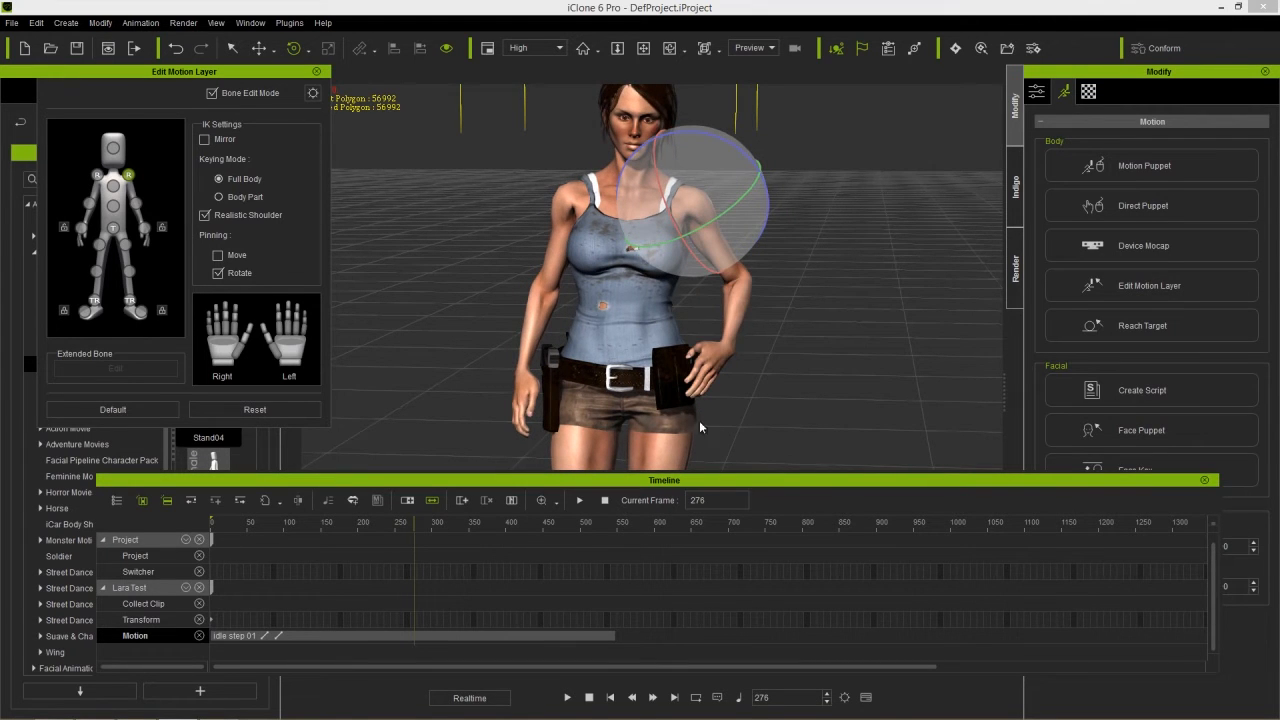
scroll(700, 427, "up", 5)
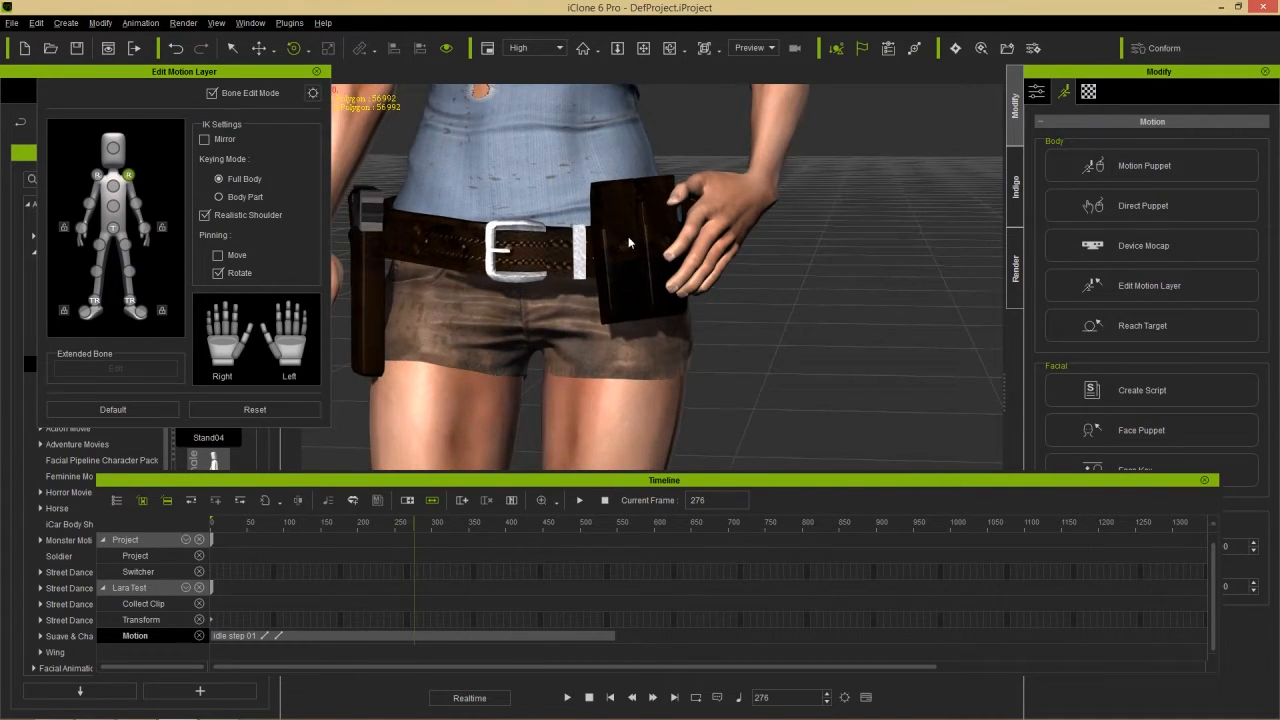
middle_click_drag(629, 243, 640, 270)
right_click_drag(817, 309, 778, 310)
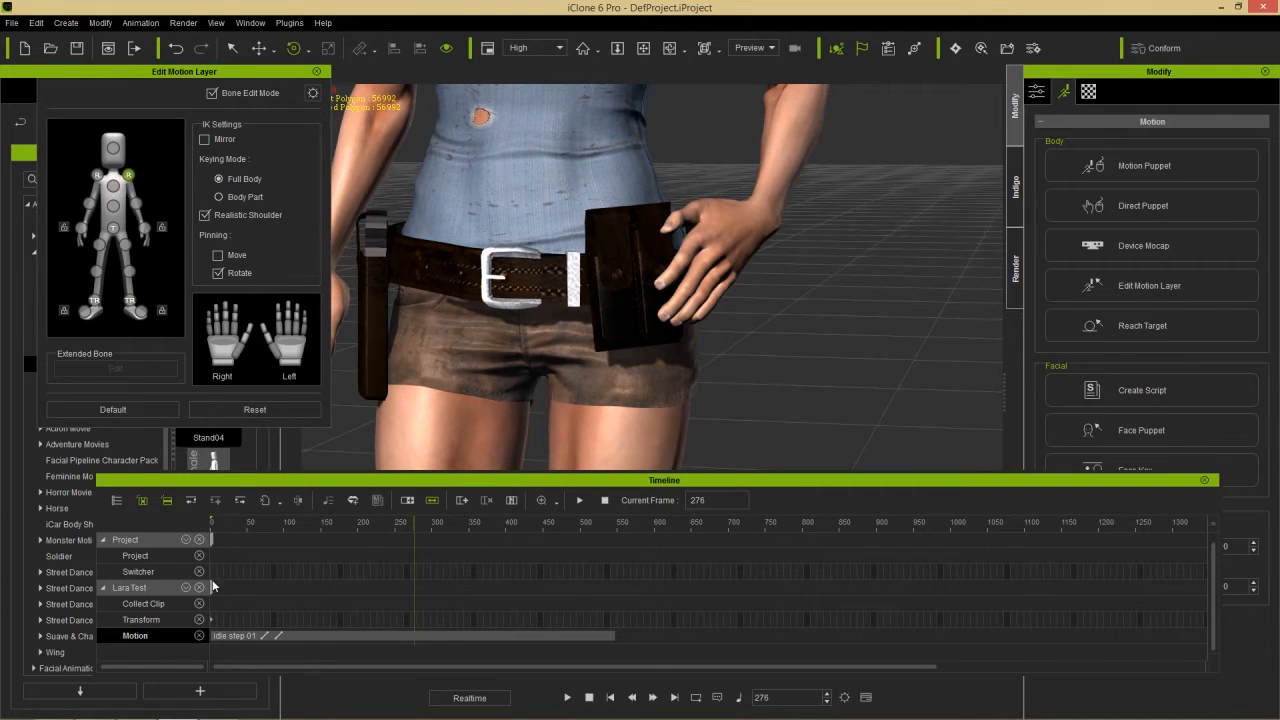
right_click(187, 590)
left_click(193, 426)
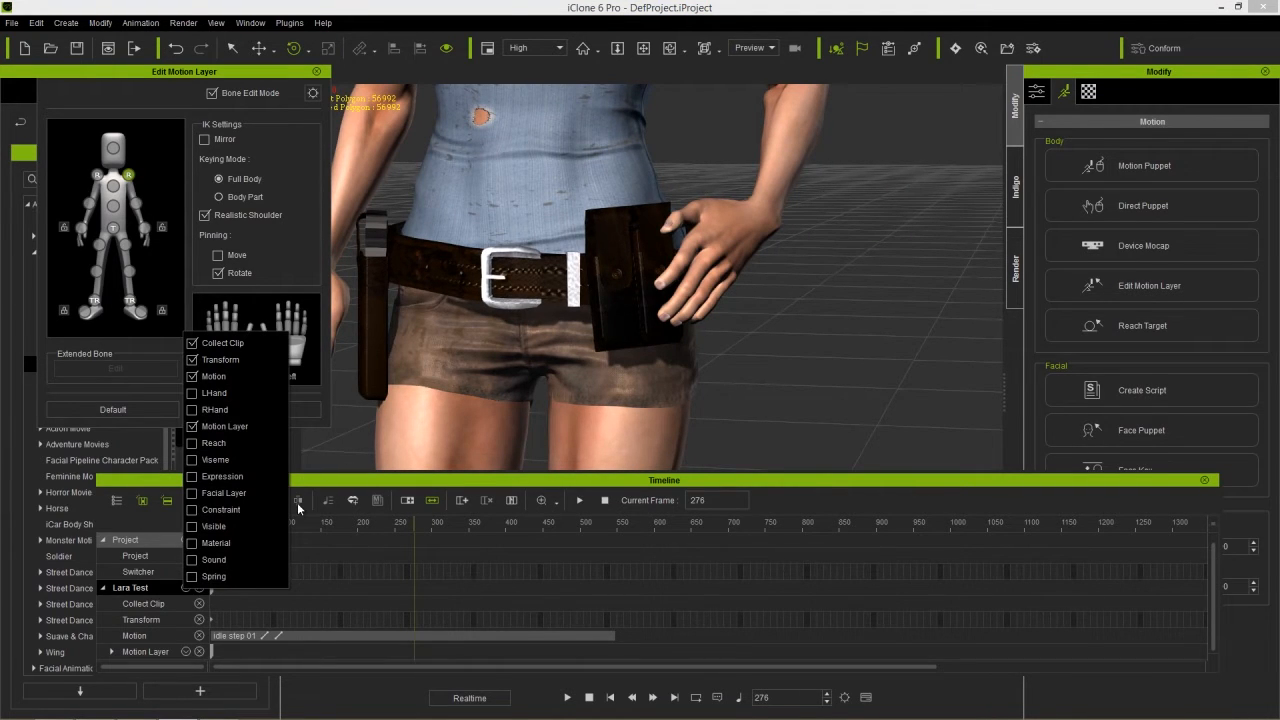
left_click(437, 485)
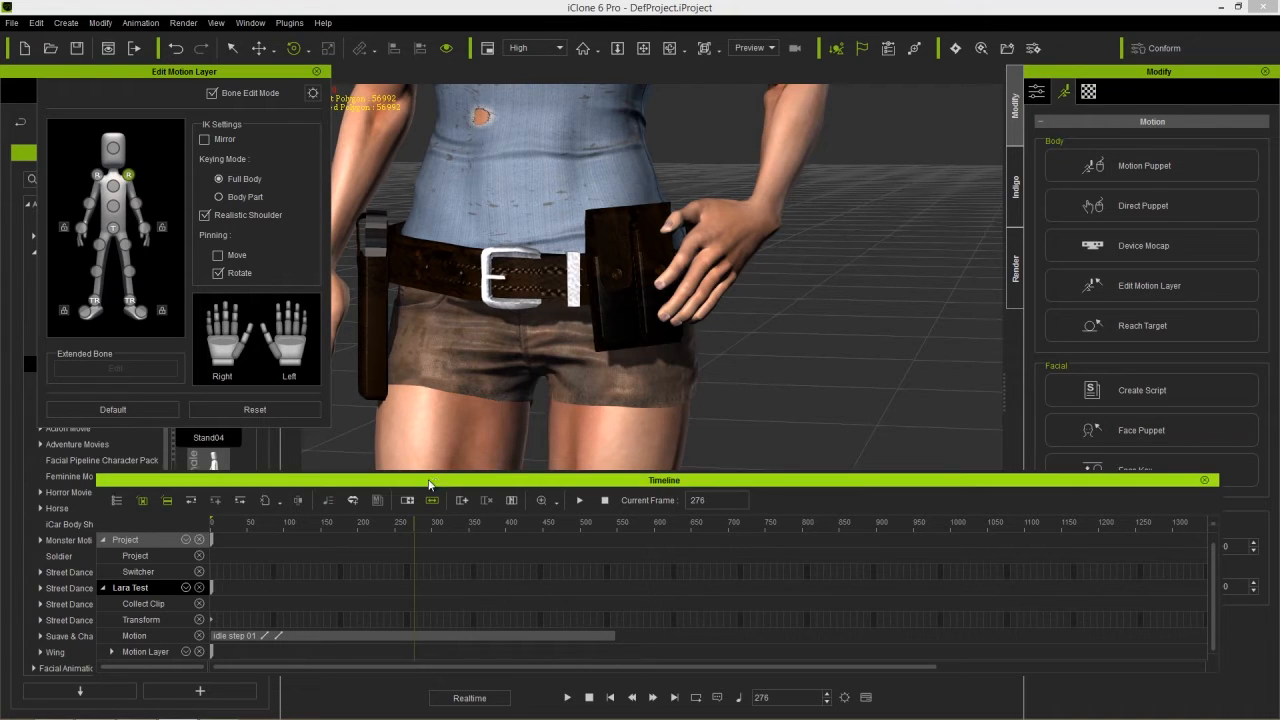
left_click(113, 651)
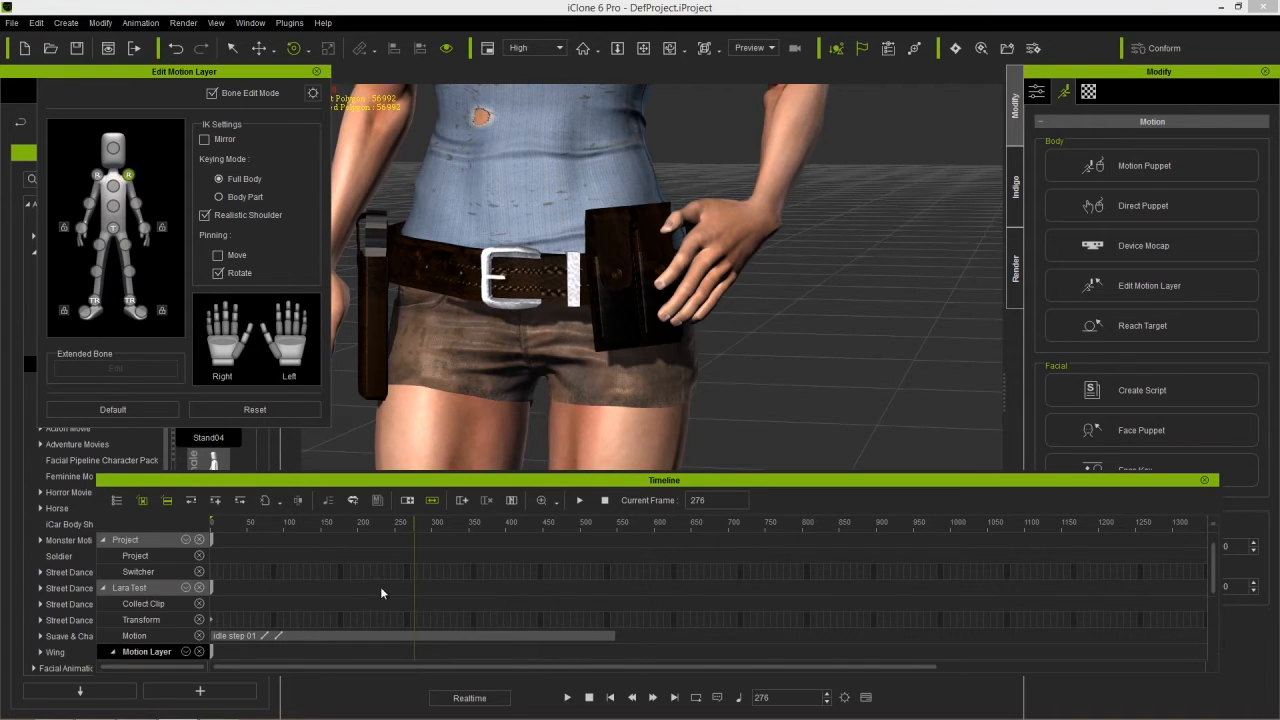
- Add a Motion Layer key at frame 276 and advance the playhead to frame 285 to check the left hand at the belt
scroll(381, 594, "down", 3)
scroll(378, 591, "up", 3)
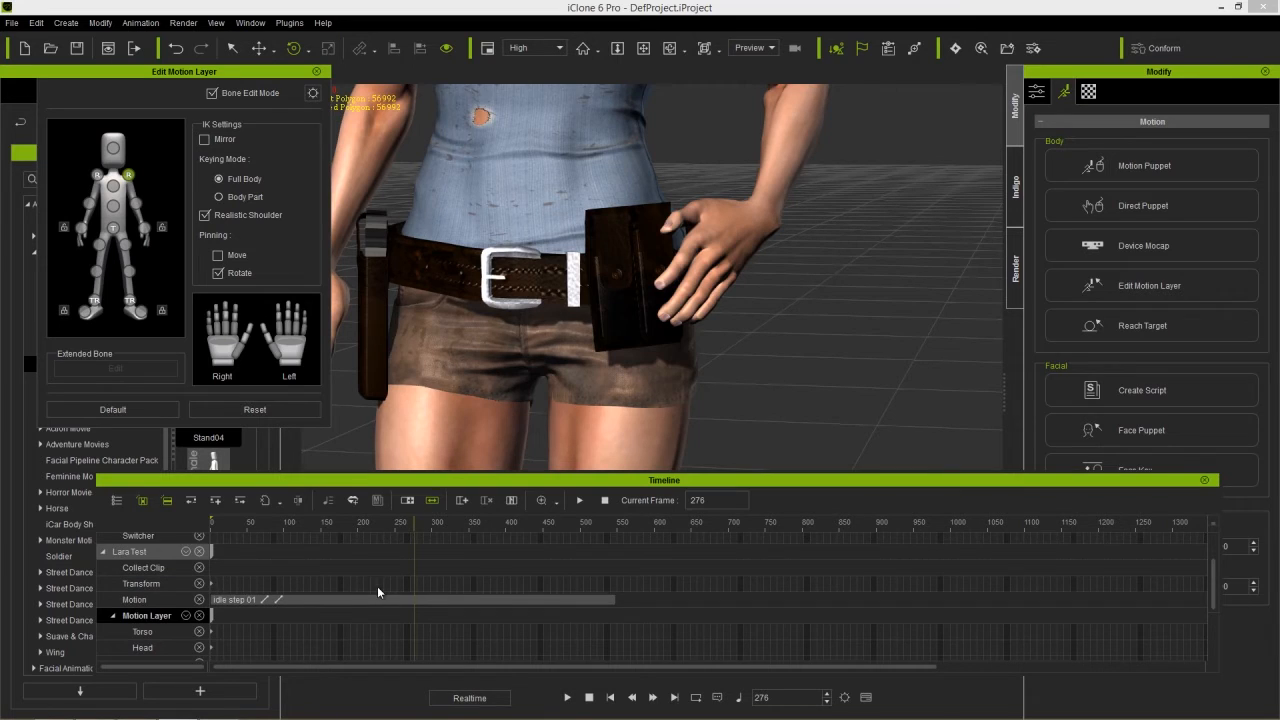
scroll(362, 597, "down", 1)
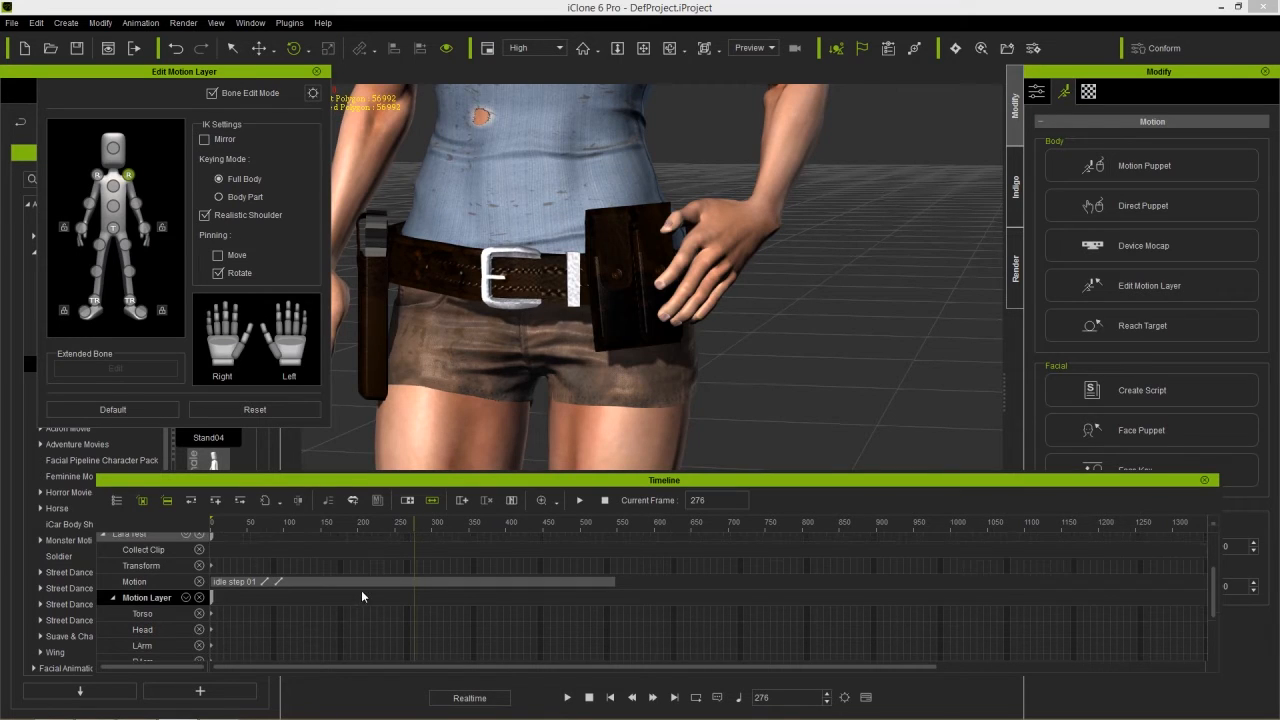
left_click(415, 598)
left_click_drag(415, 530, 432, 528)
middle_click_drag(644, 299, 600, 343)
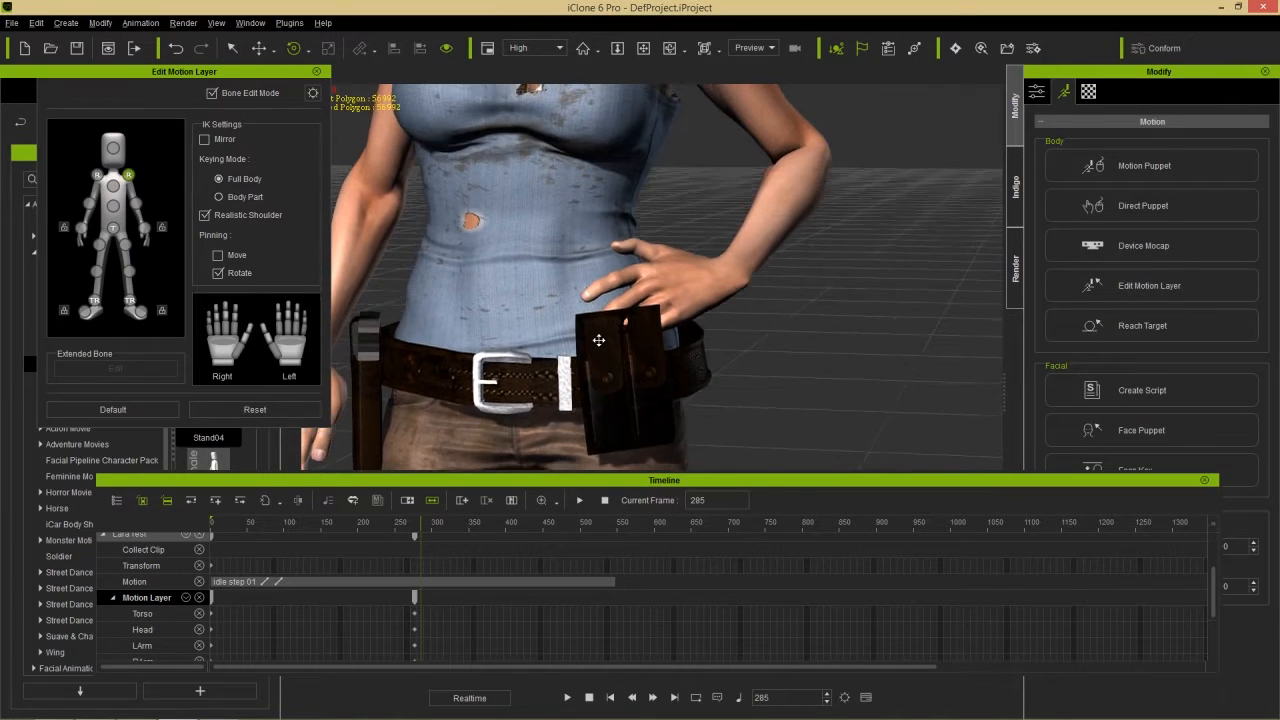
- At frame 282, turn off Rotate pinning and rotate the left hand so its fingers clear the belt pouch
scroll(600, 365, "down", 2)
scroll(427, 579, "up", 5)
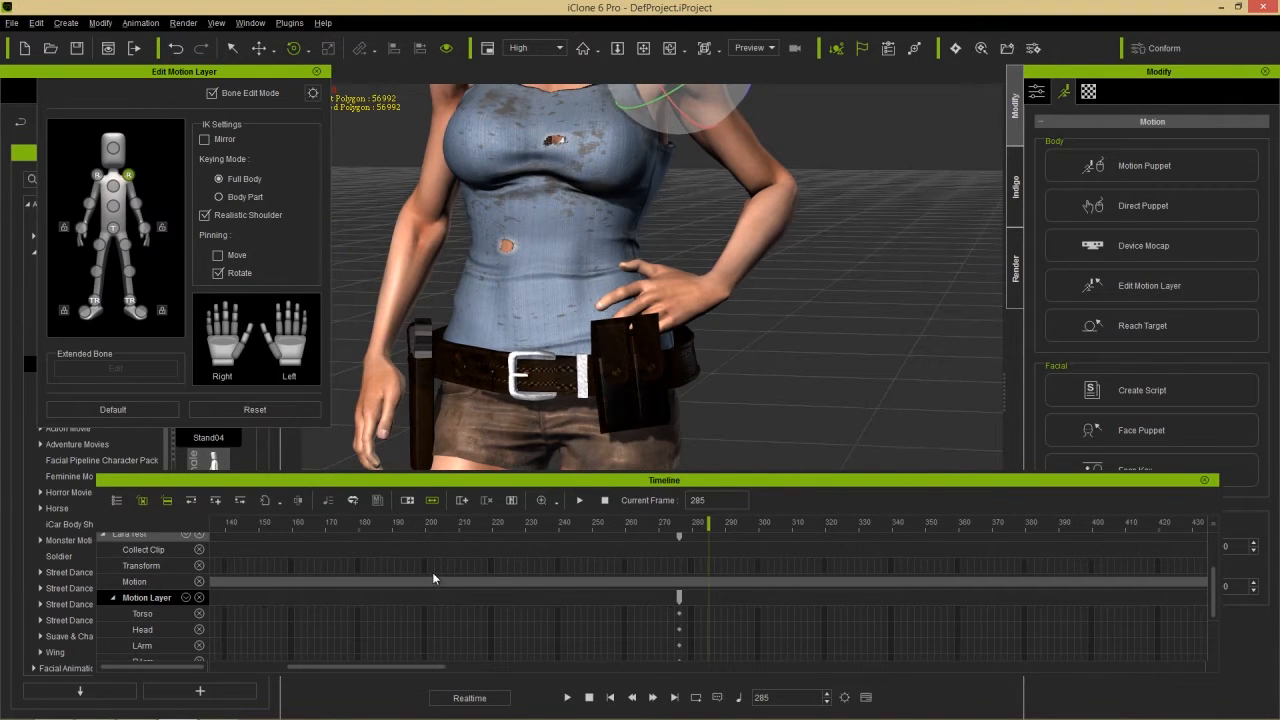
left_click_drag(715, 524, 687, 527)
left_click(217, 272)
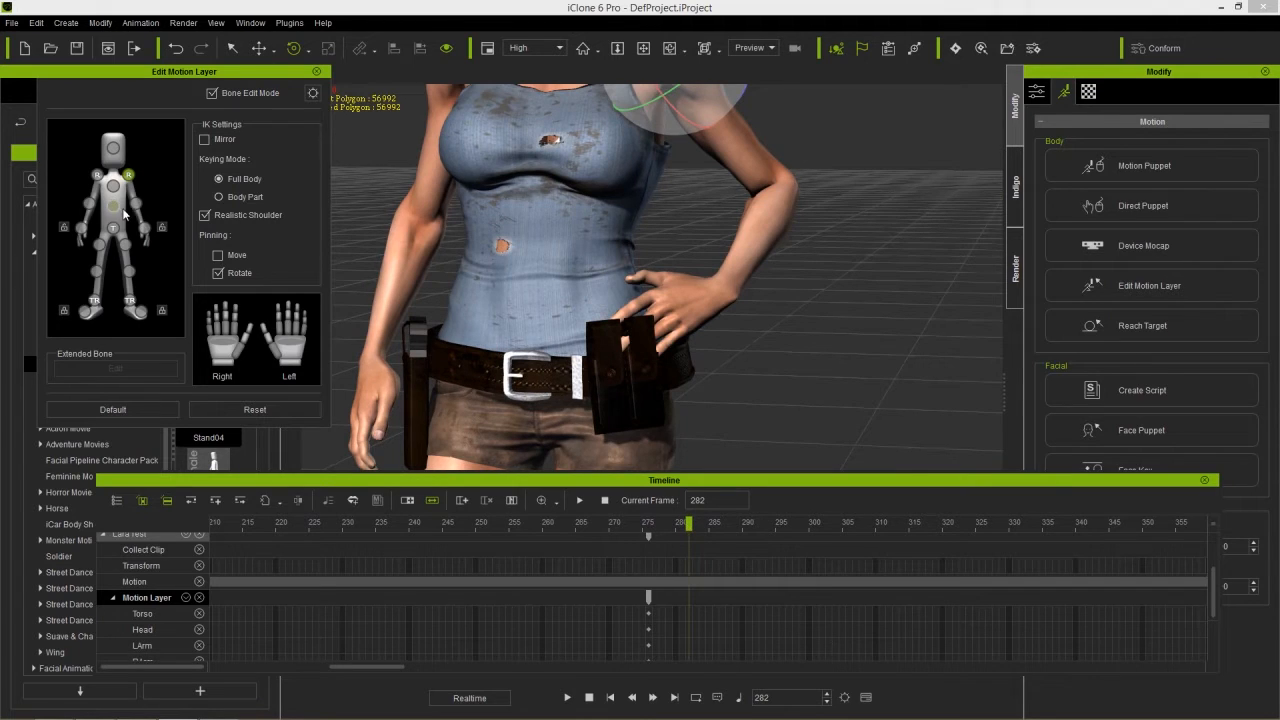
left_click(145, 228)
left_click_drag(711, 267, 690, 300)
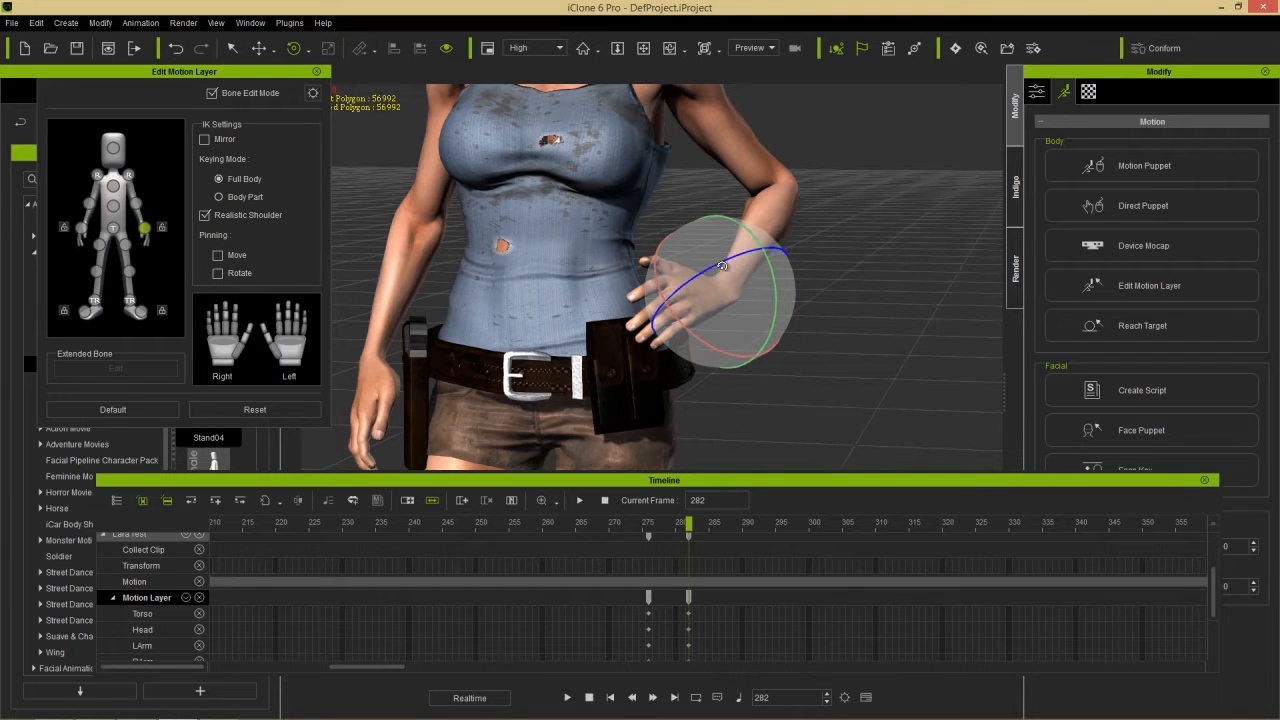
- Advance to frame 292 and rotate the left forearm slightly to adjust the hand's placement at the waist
mouse_move(655, 523)
left_mouse_down()
mouse_move(643, 523)
mouse_move(680, 525)
left_mouse_up()
left_click_drag(698, 524, 757, 538)
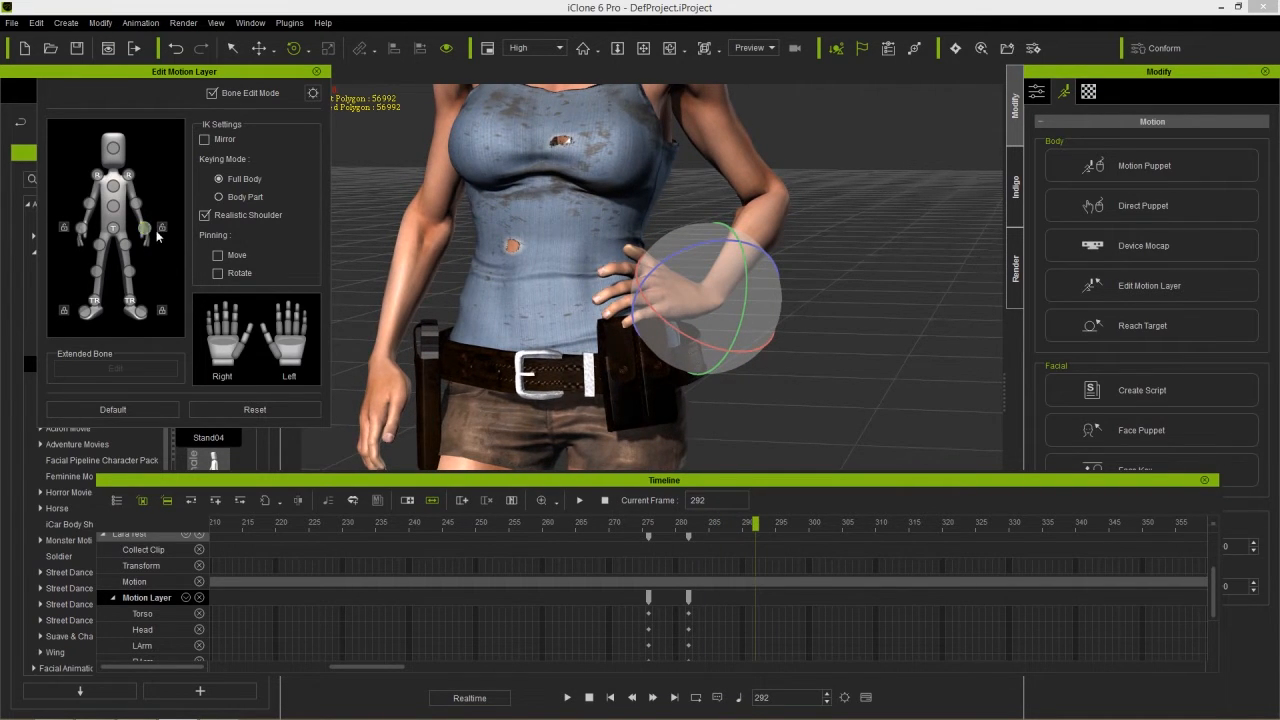
left_click(770, 222)
left_click_drag(732, 230, 718, 225)
- Rotate the left hand at frame 292 so the palm rests more naturally against the hip
right_click_drag(728, 270, 822, 299)
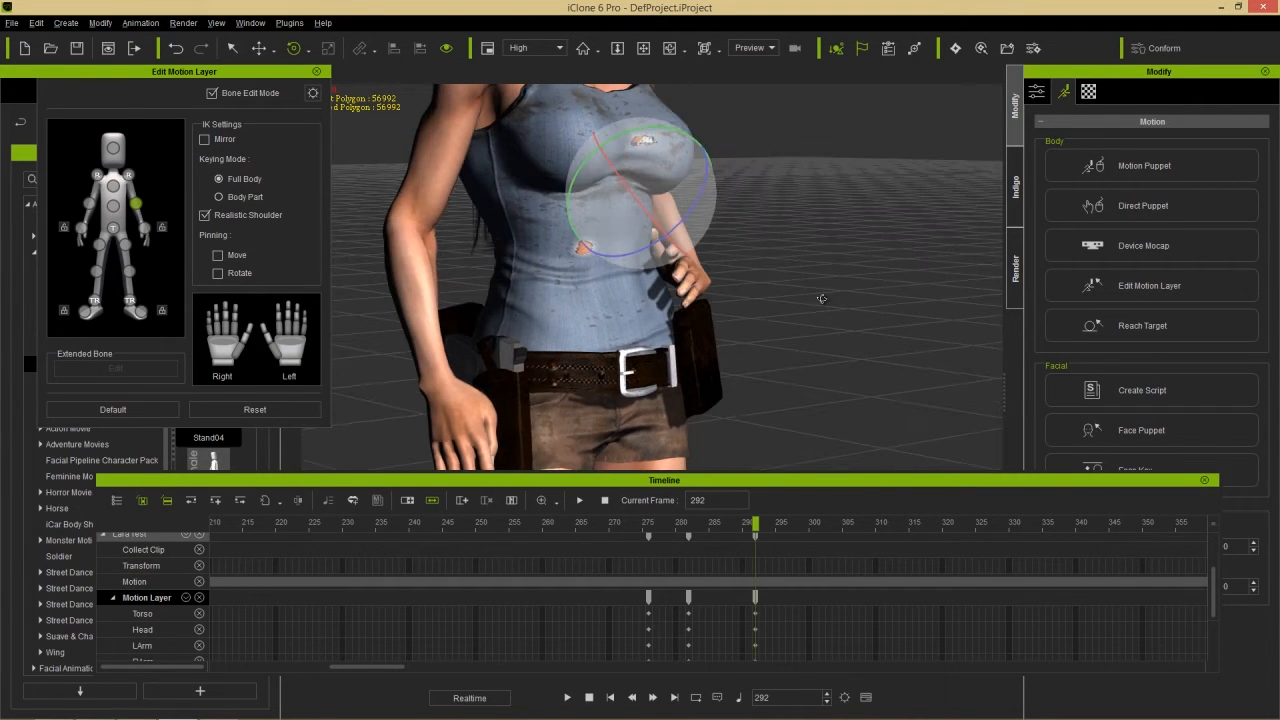
left_click(145, 229)
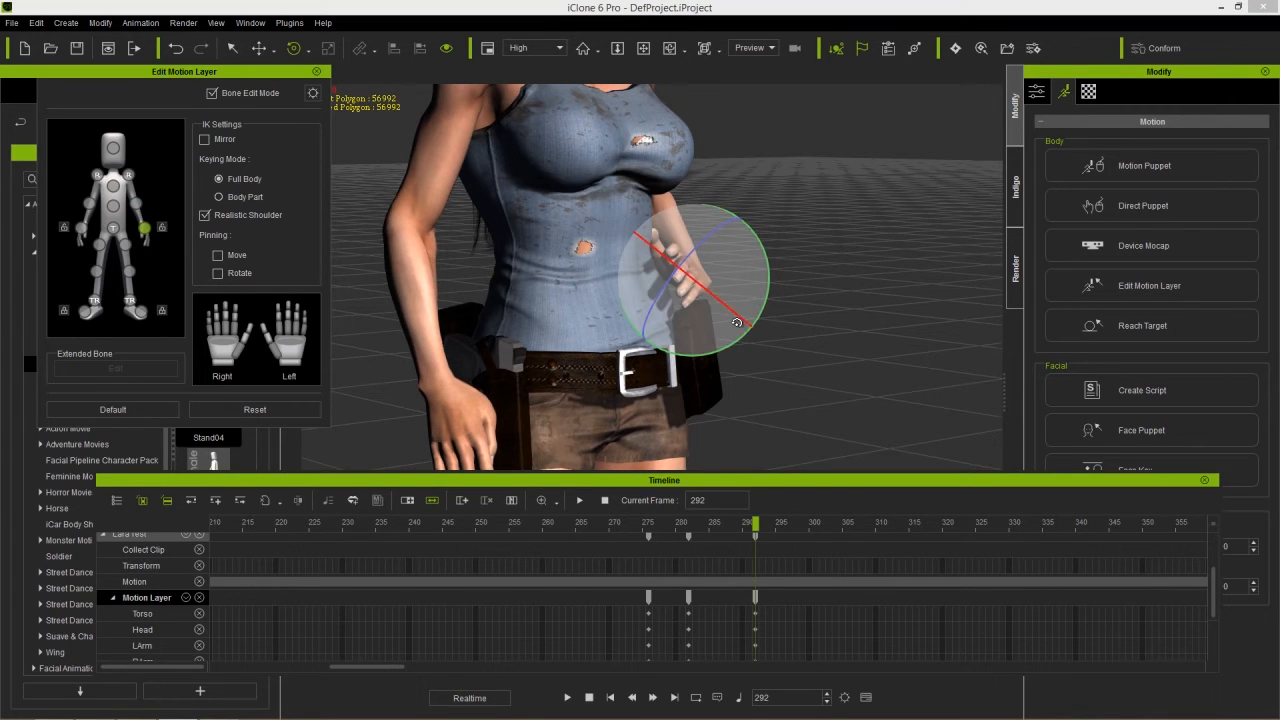
left_click_drag(670, 298, 656, 296)
left_click_drag(713, 343, 710, 266)
right_click_drag(745, 266, 734, 334)
- Move the frame 282 Motion Layer key to frame 284 and rotate the left forearm there to keep the hand off the pouch
mouse_move(722, 526)
left_mouse_down()
mouse_move(676, 529)
mouse_move(714, 529)
mouse_move(697, 531)
left_mouse_up()
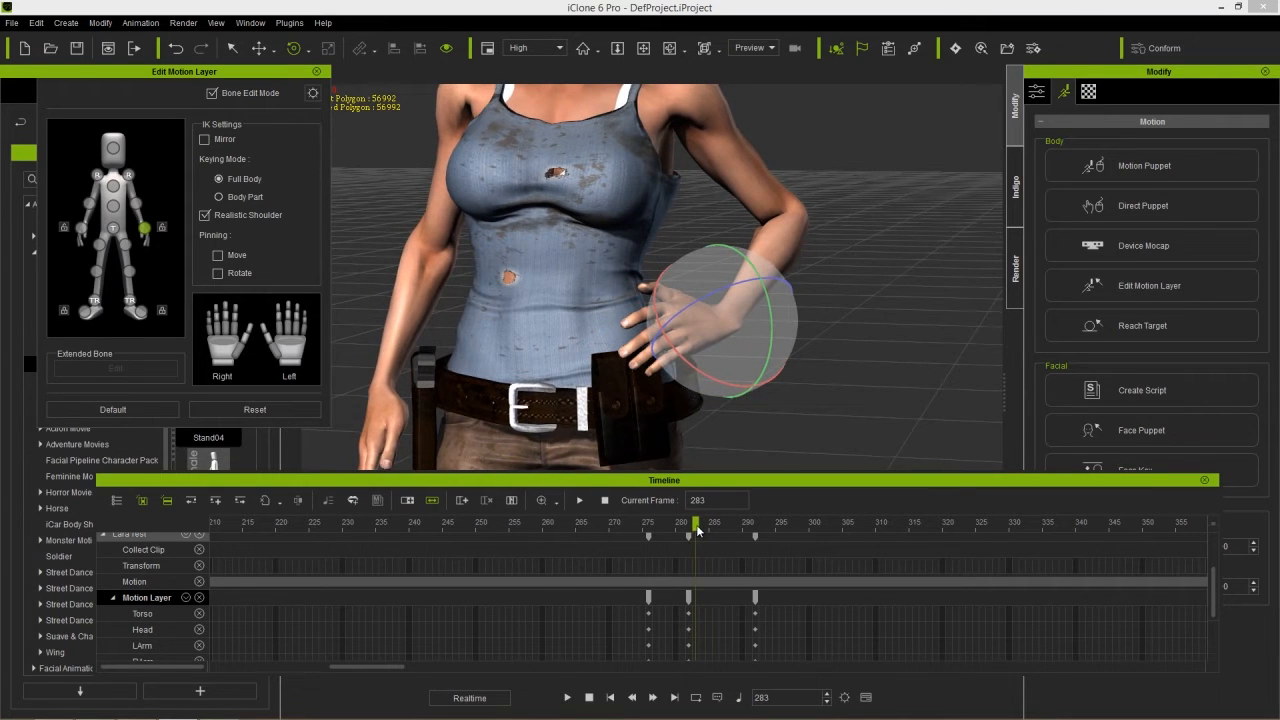
left_click_drag(689, 600, 701, 600)
left_click(649, 533)
left_click_drag(649, 533, 704, 547)
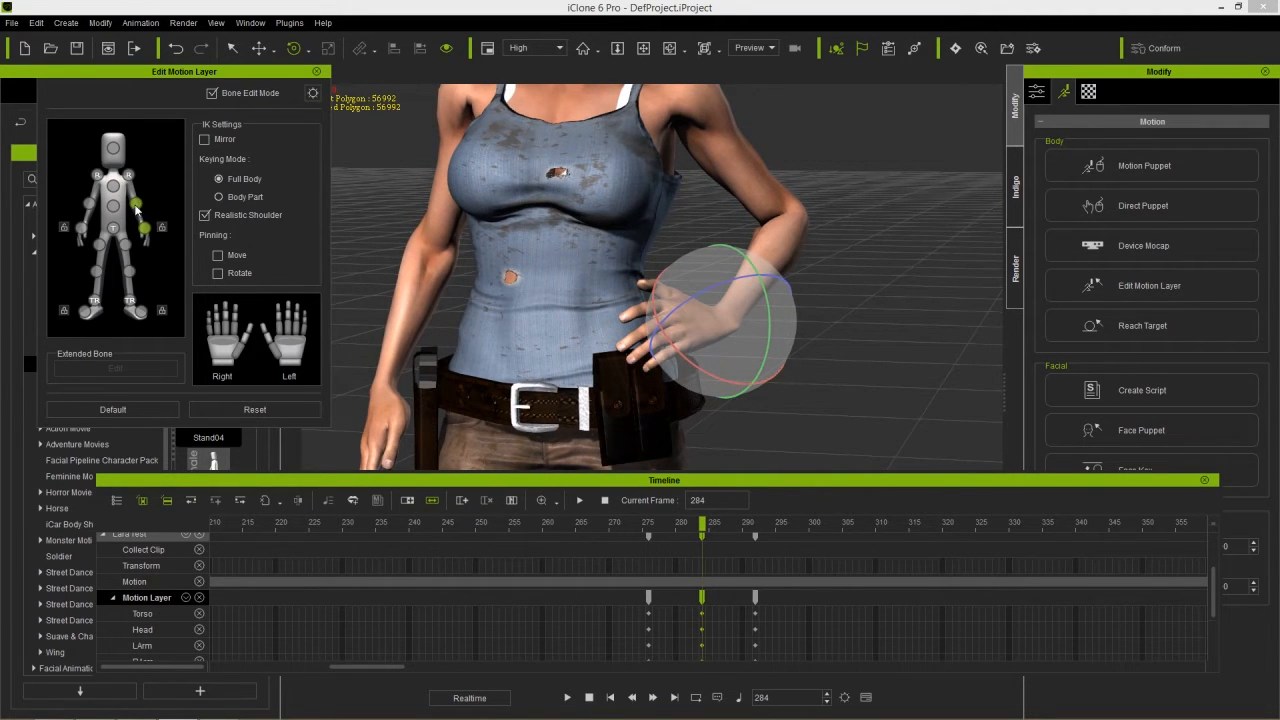
left_click(135, 204)
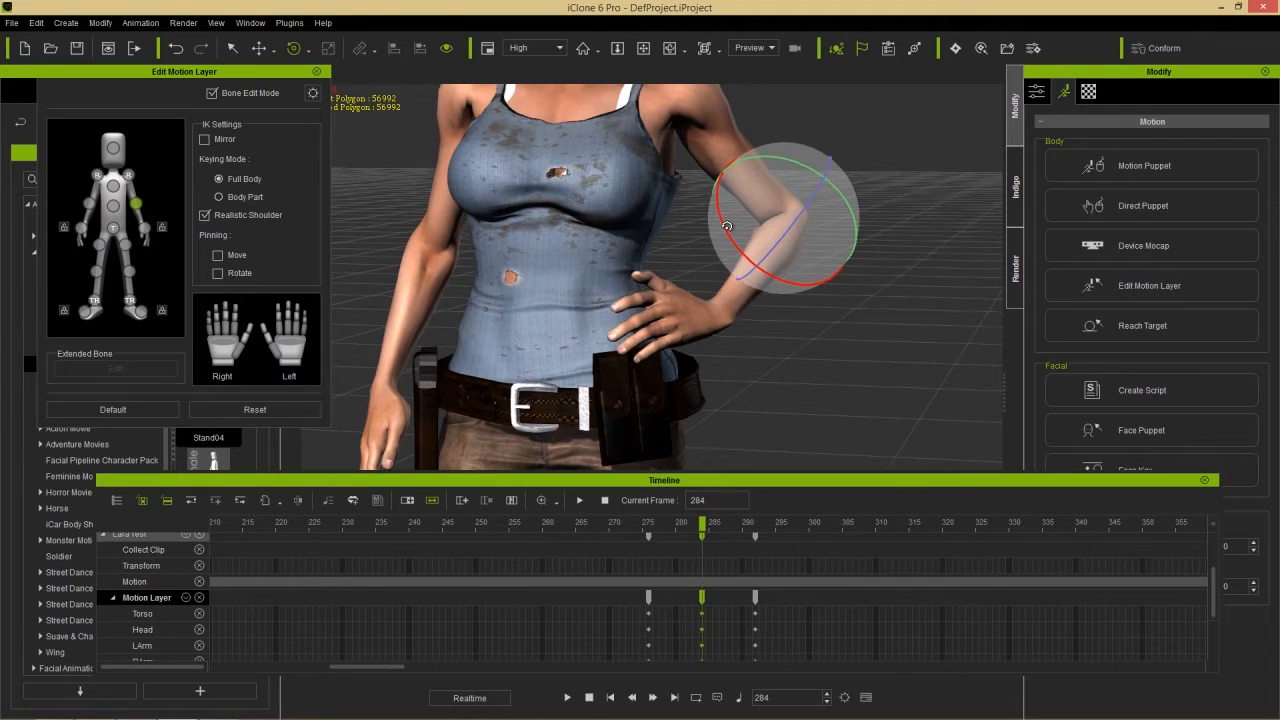
left_click_drag(681, 527, 758, 522)
- Add a Motion Layer key at frame 506, while the left hand is still on the hip
scroll(798, 537, "down", 4)
scroll(883, 557, "down", 4)
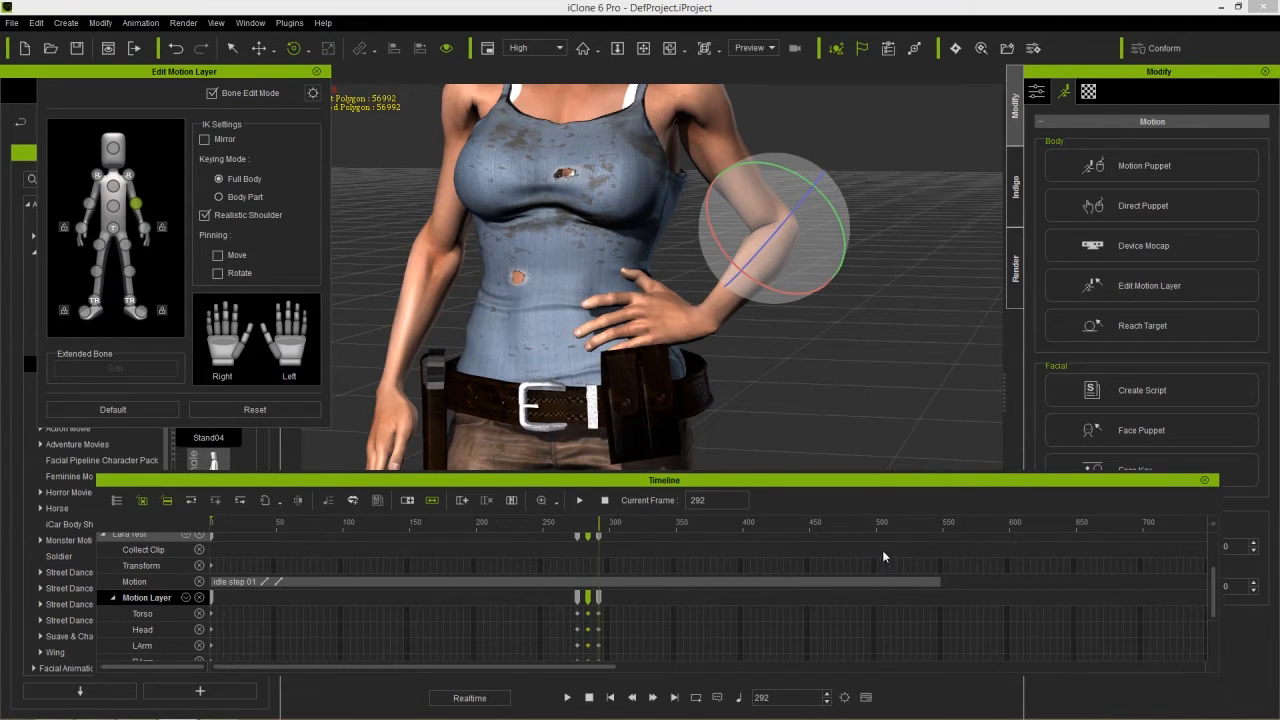
left_click_drag(598, 527, 885, 517)
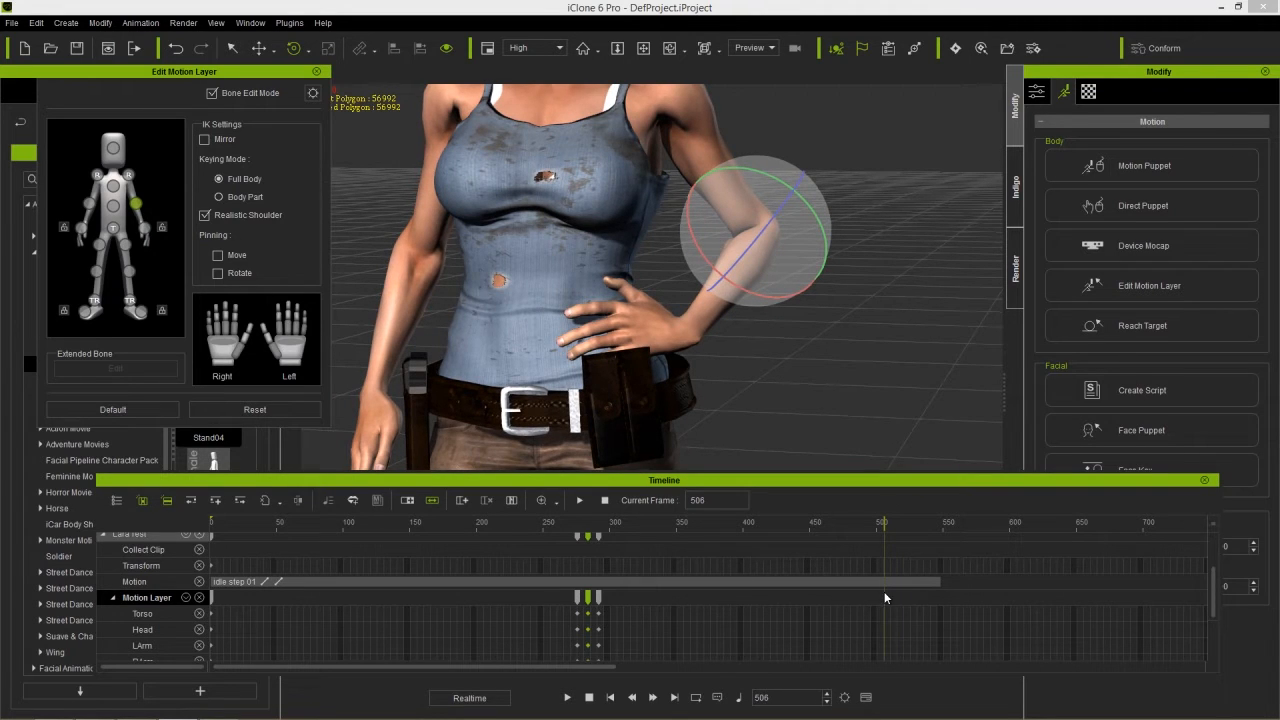
scroll(917, 622, "up", 3)
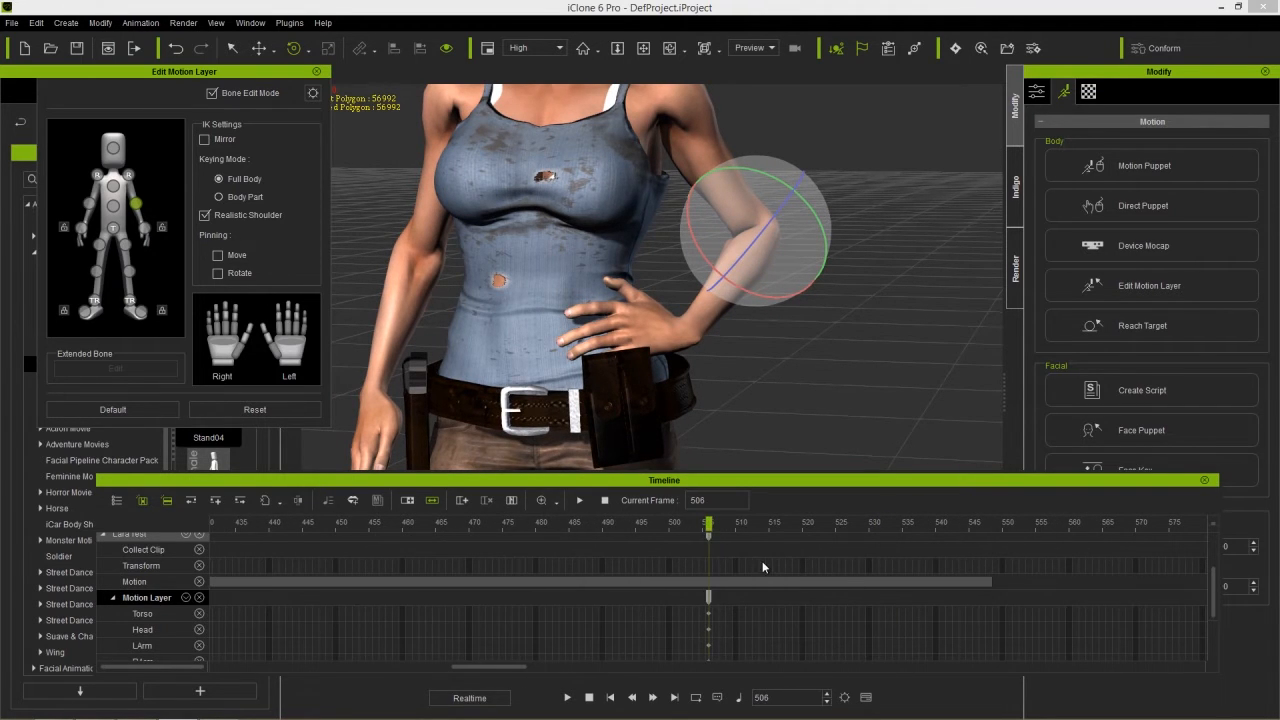
- At frame 528, rotate the left forearm to lift the hand off the pouch, and scrub to frame 548 to check the arm's descent
left_click_drag(714, 533, 855, 521)
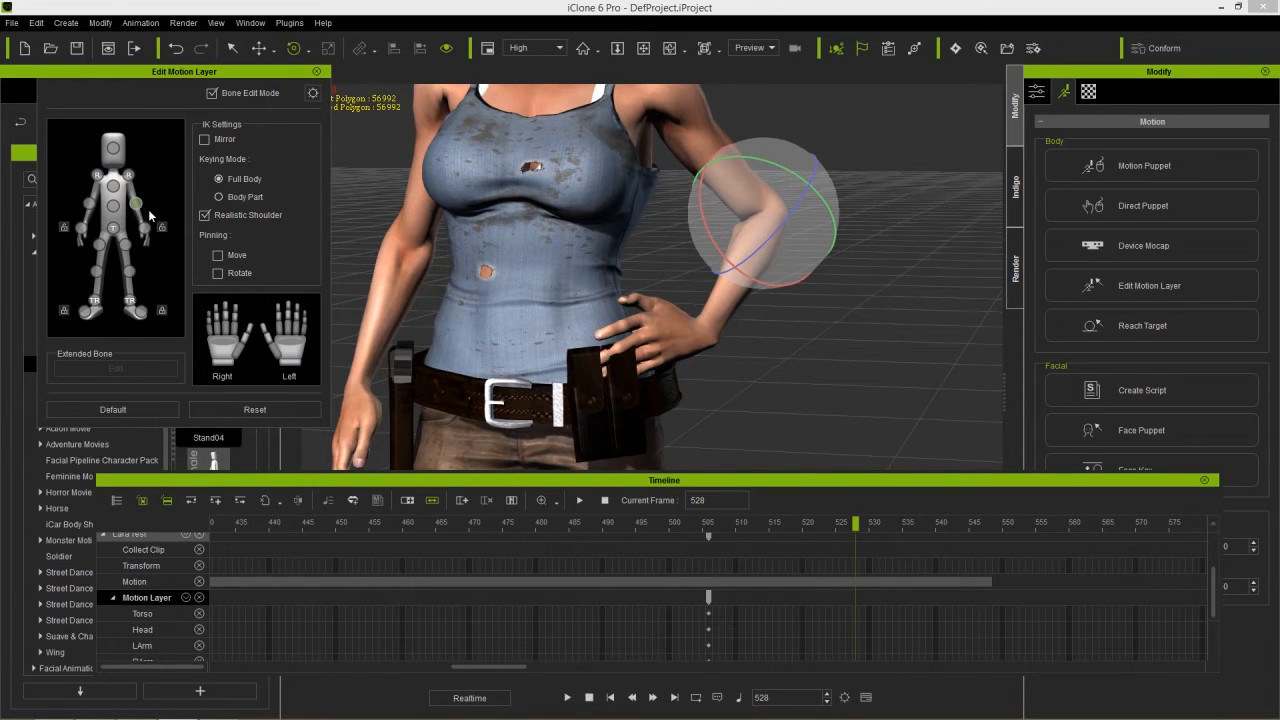
left_click_drag(703, 238, 729, 249)
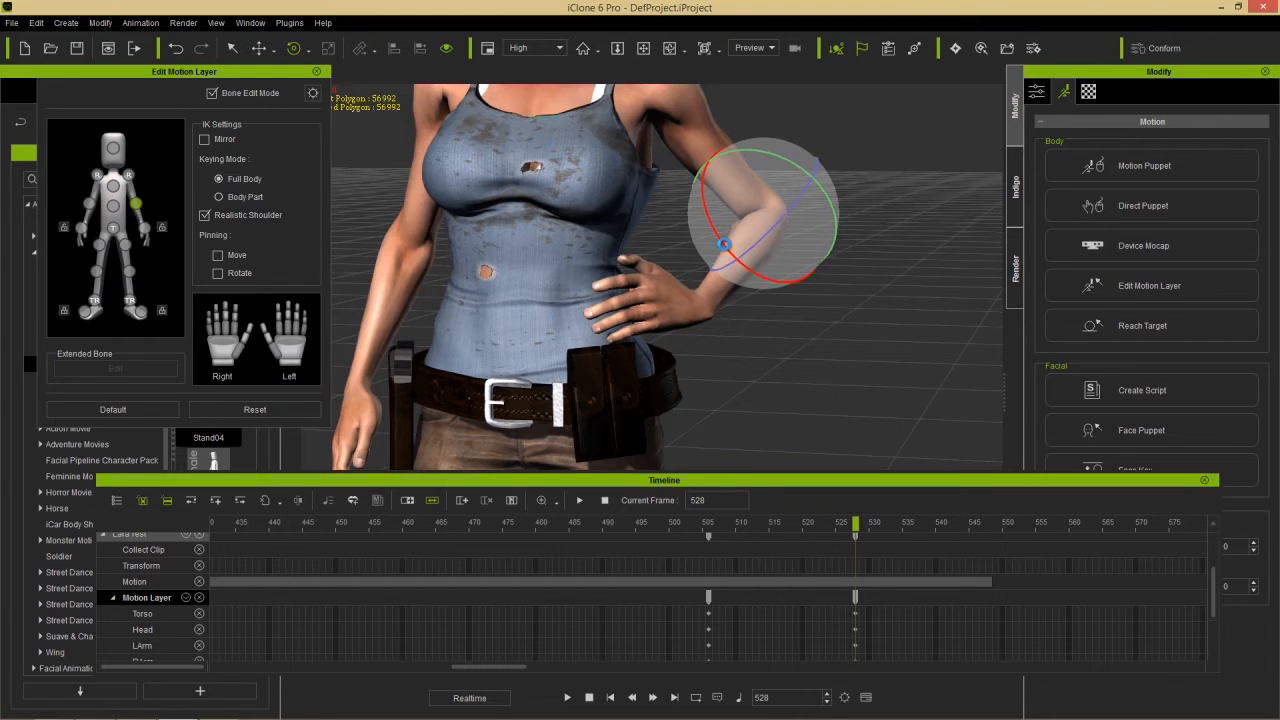
left_click_drag(713, 524, 990, 510)
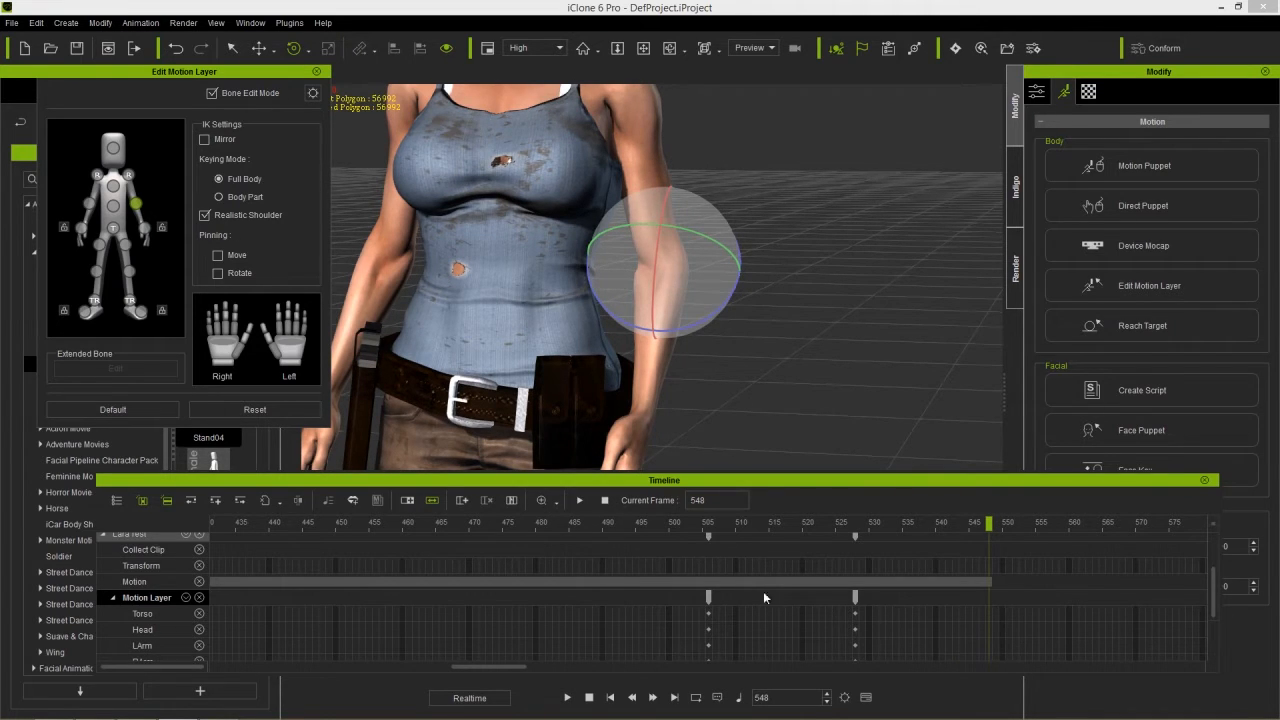
- Copy the Motion Layer key at frame 1
left_click_drag(511, 666, 506, 666)
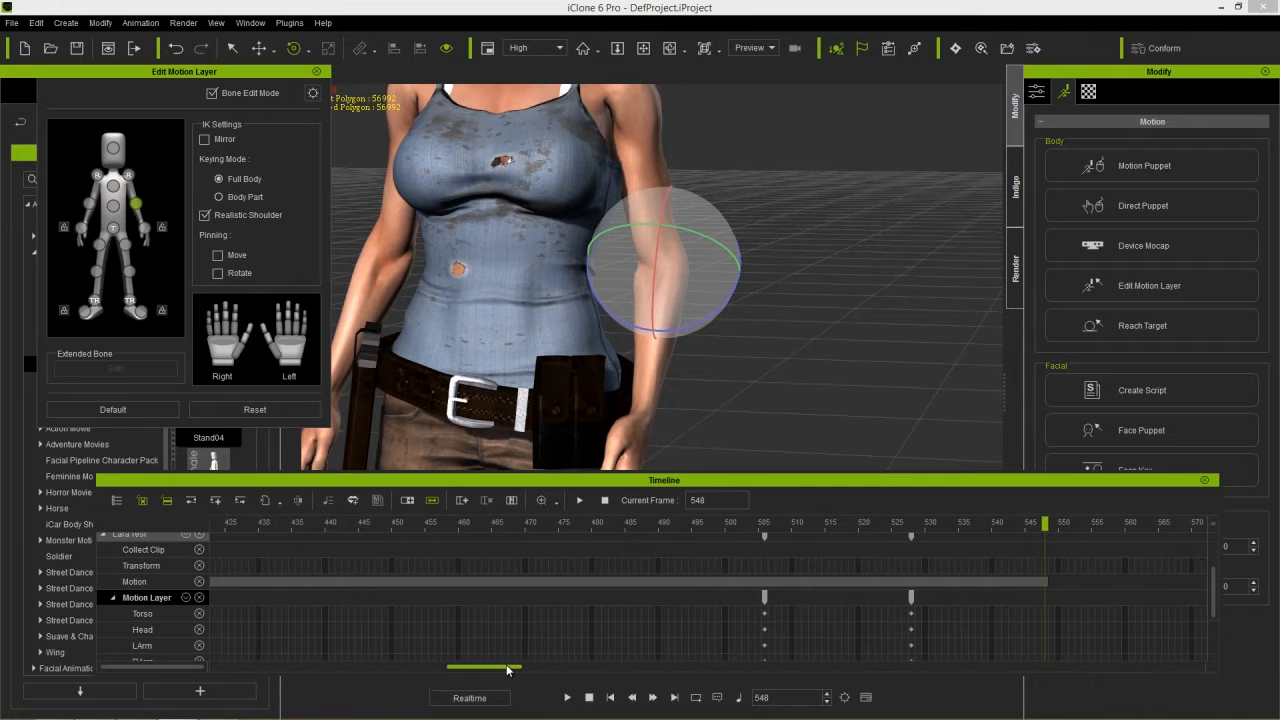
scroll(588, 617, "down", 3)
scroll(588, 621, "down", 2)
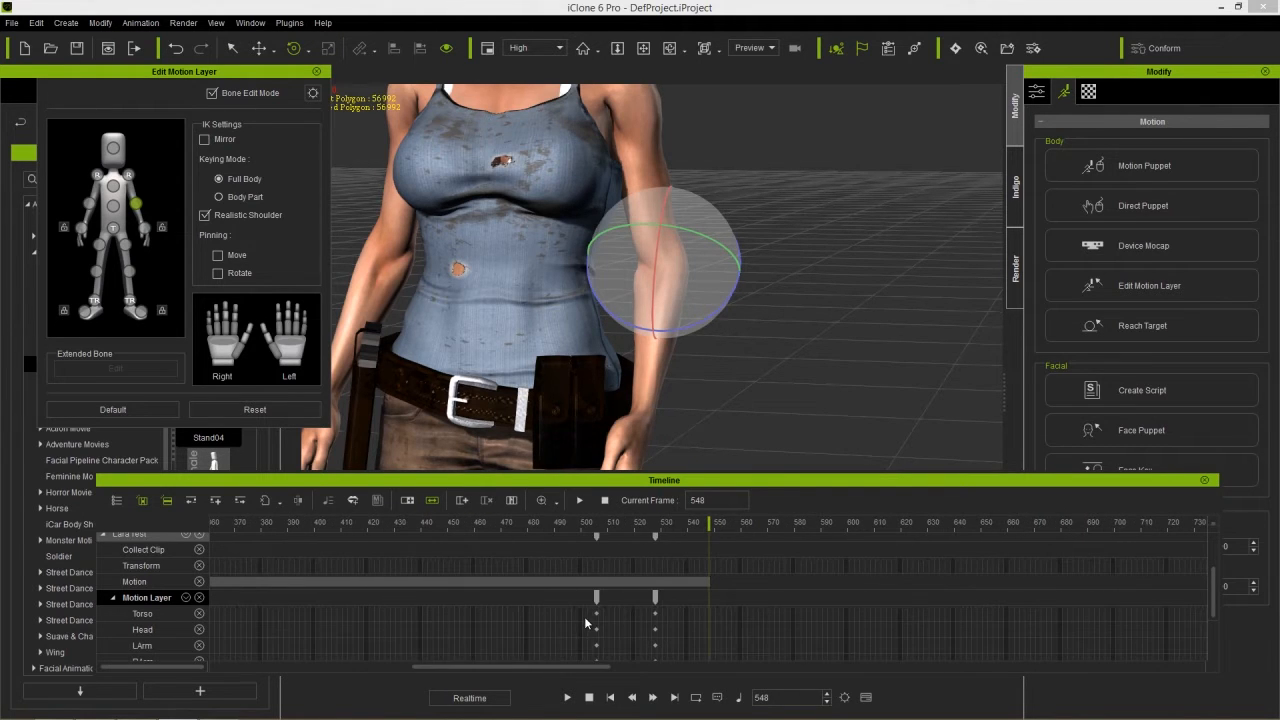
left_click_drag(548, 666, 326, 669)
scroll(329, 635, "down", 3)
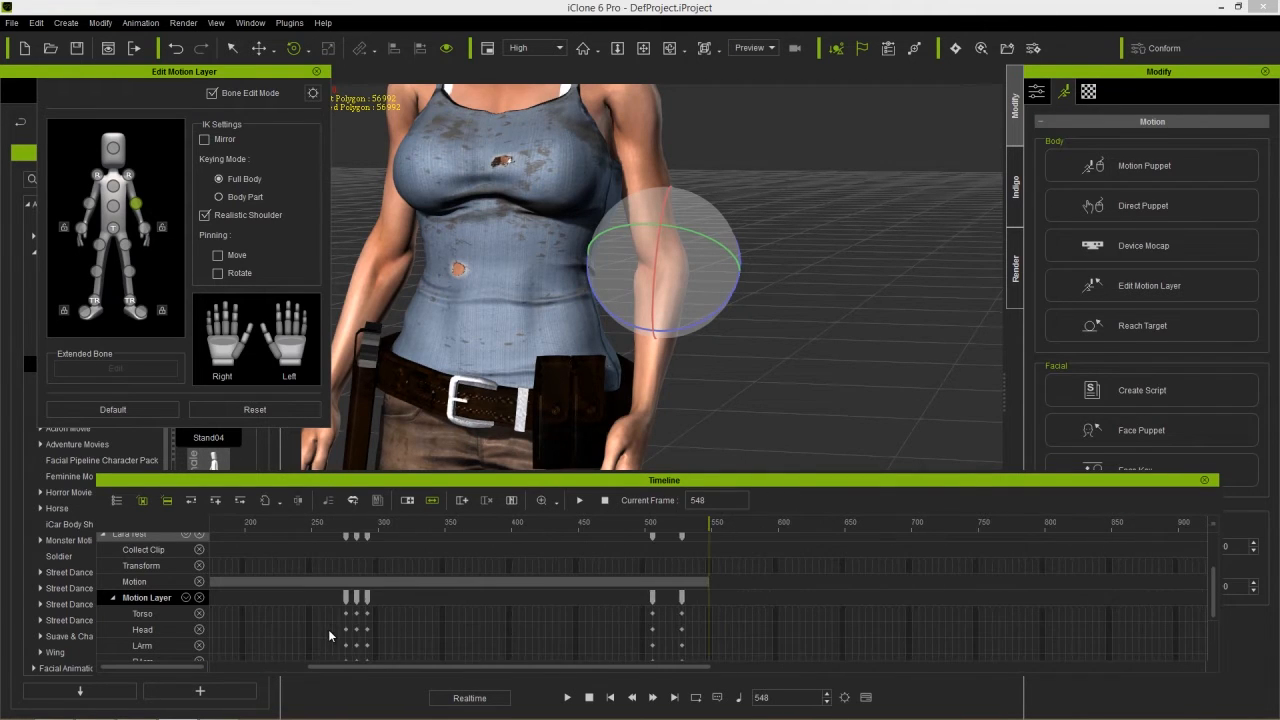
left_click_drag(402, 661, 306, 667)
left_click(212, 598)
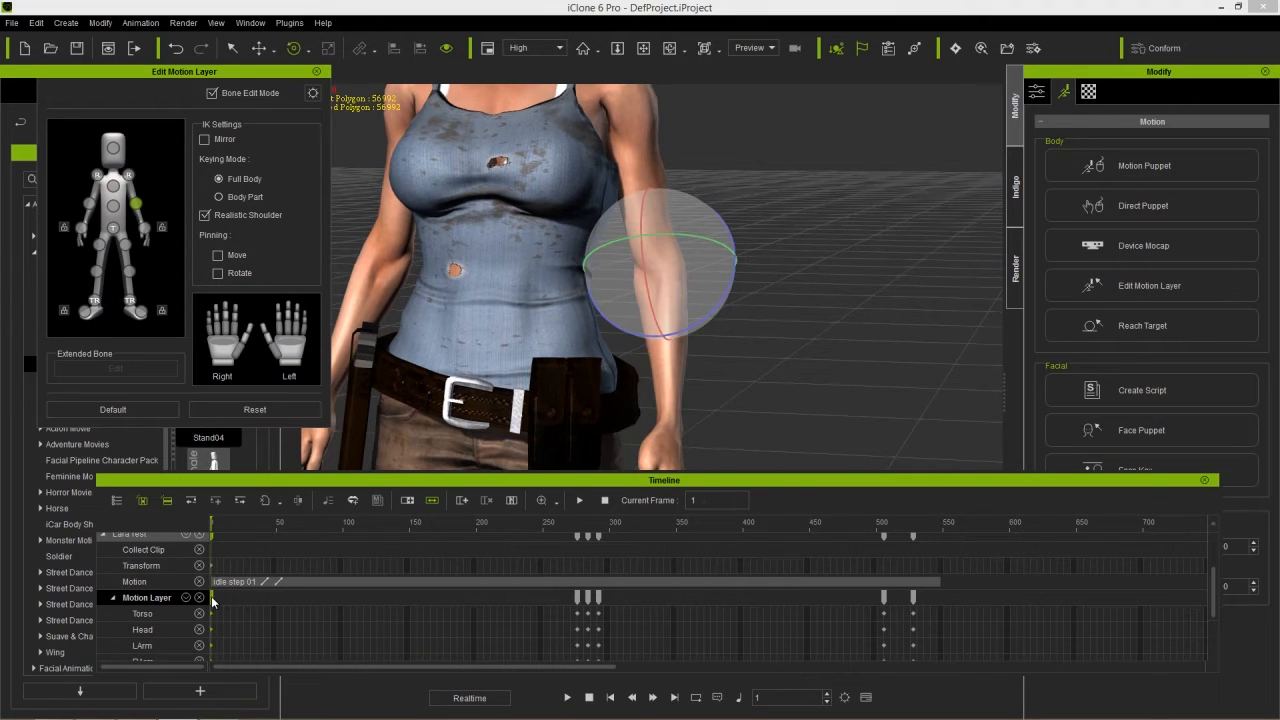
right_click(213, 598)
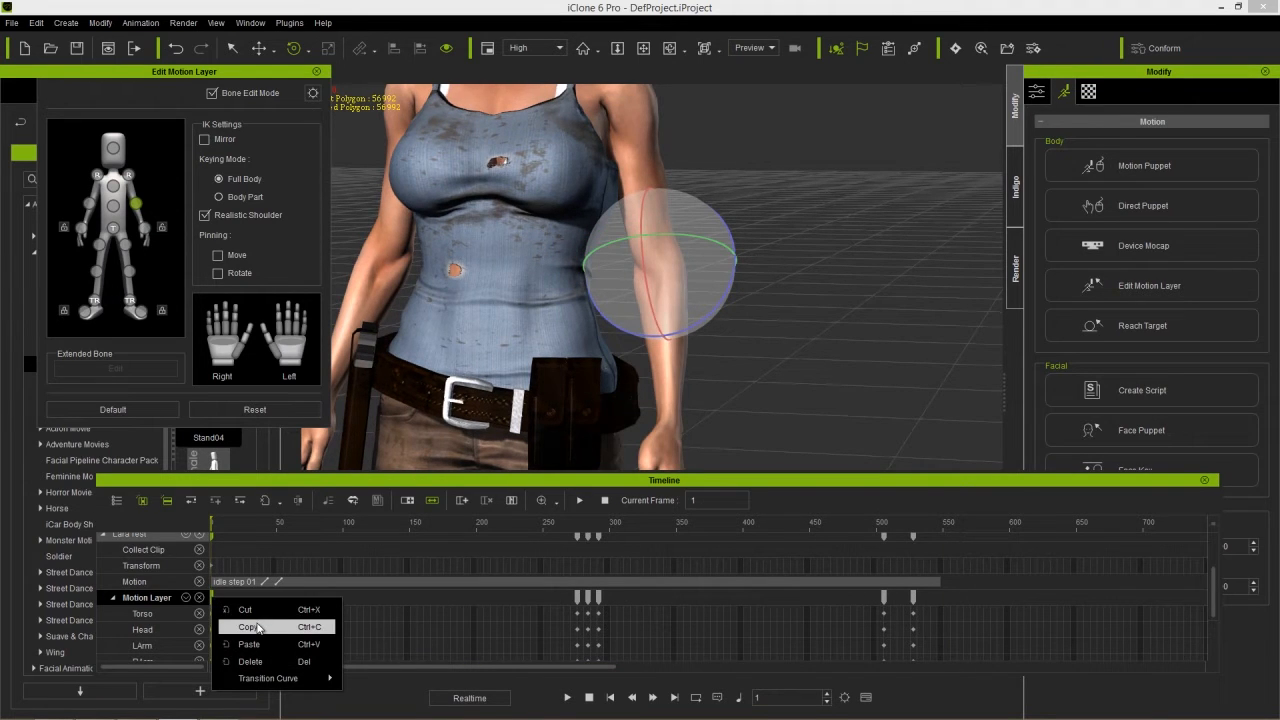
left_click(257, 628)
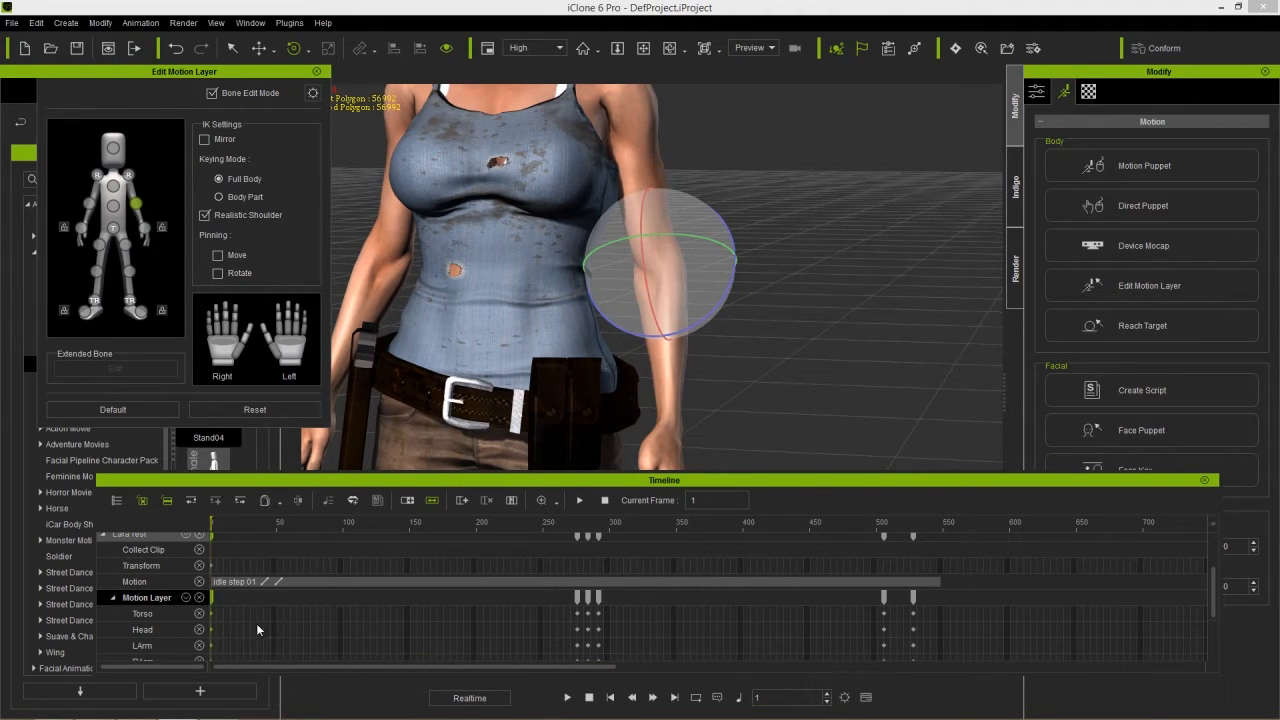
- Paste the copied Motion Layer key at frame 548, the end of the idle motion clip
left_click(929, 524)
left_click_drag(929, 524, 941, 528)
scroll(954, 577, "up", 4, "ctrl")
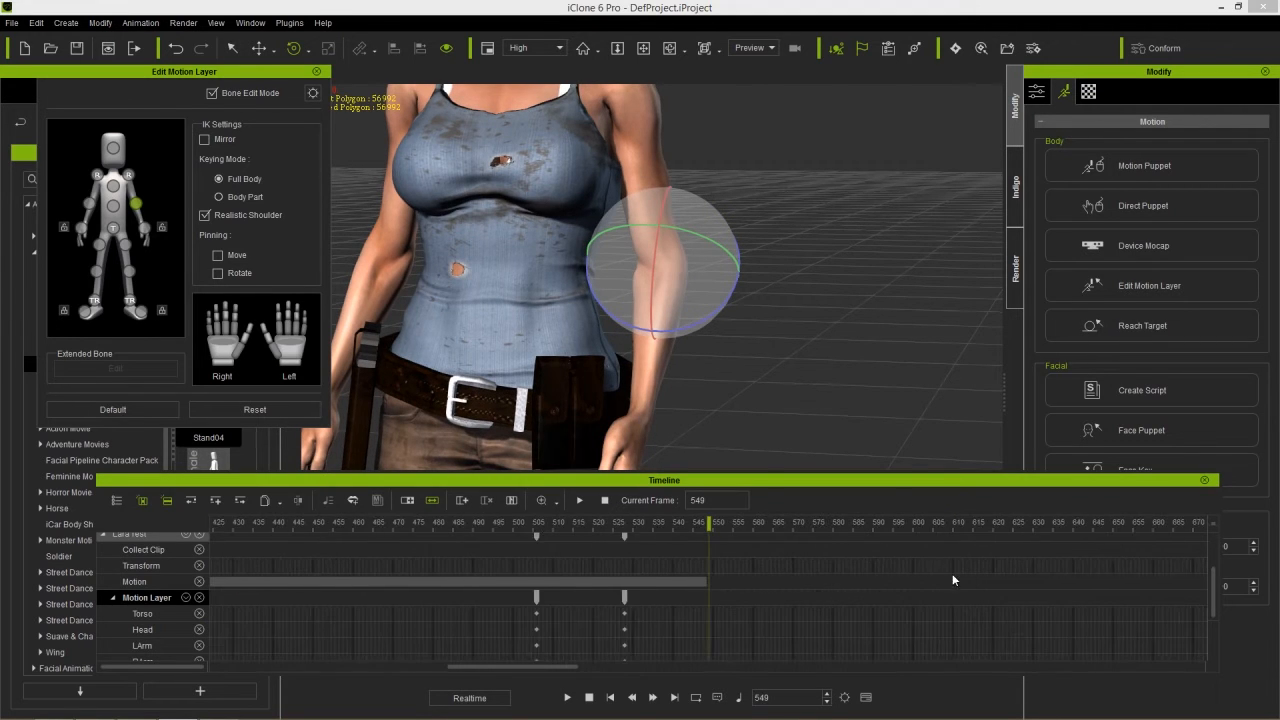
left_click(705, 603)
right_click(705, 603)
left_click(743, 644)
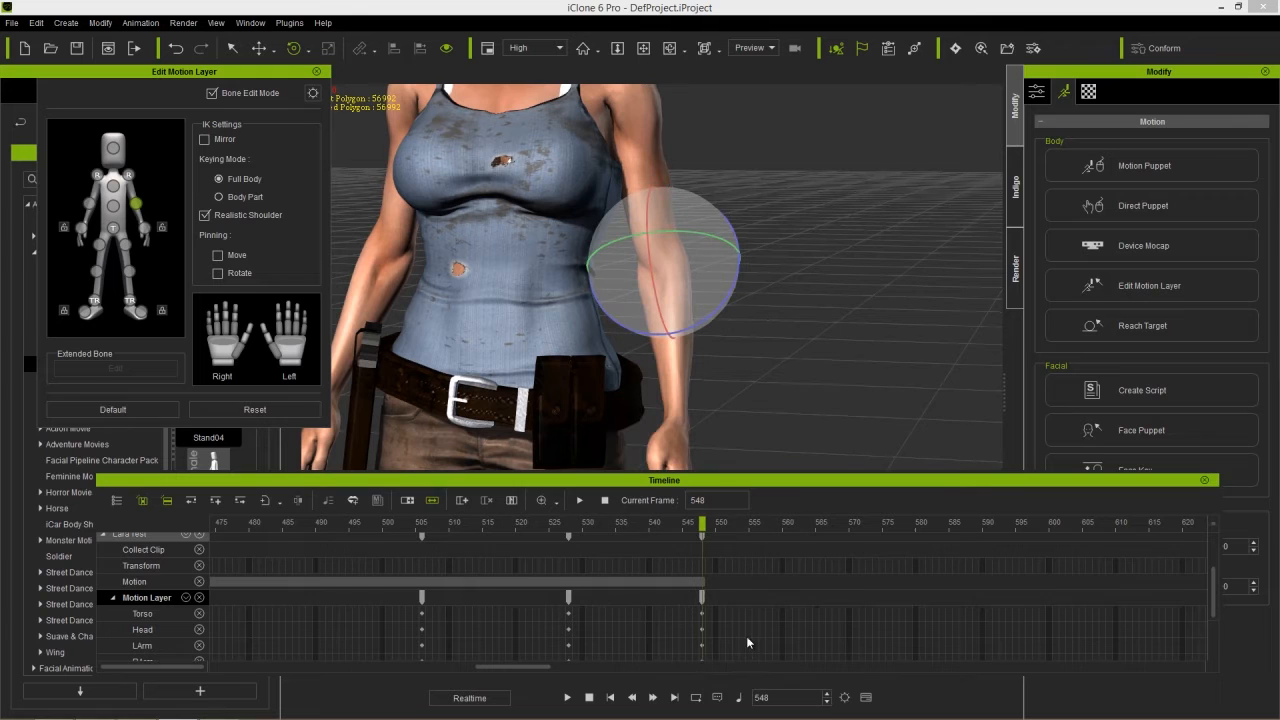
- Scrub back over the arm movement, close Edit Motion Layer, and play the animation from frame 1 to review the full-body idle
left_click_drag(672, 531, 499, 540)
scroll(490, 552, "down", 5)
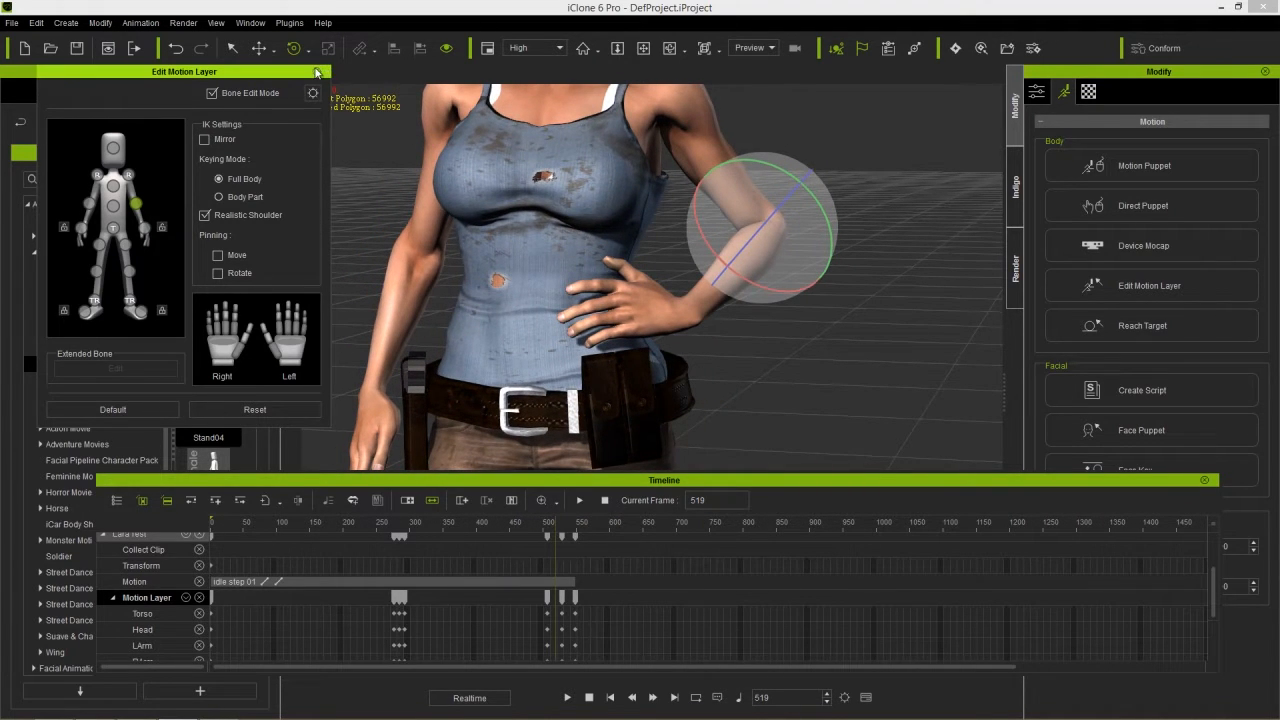
left_click(316, 72)
left_click_drag(240, 523, 204, 519)
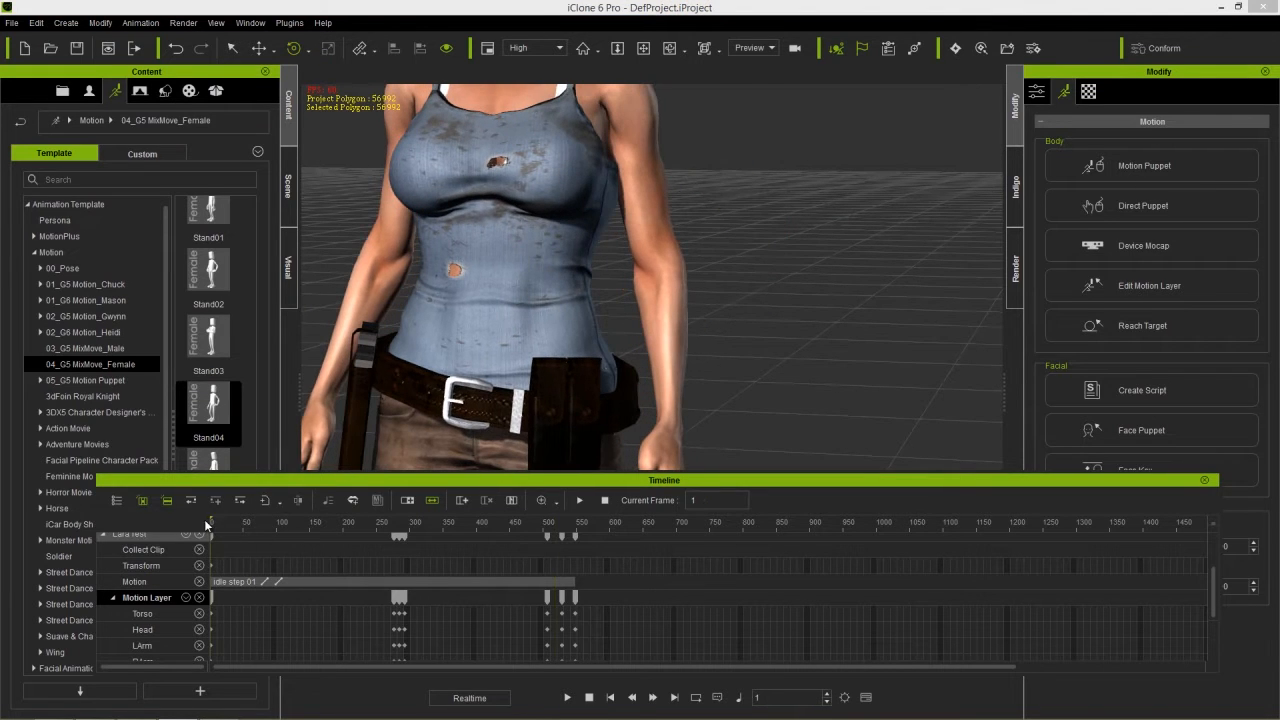
key("space")
scroll(601, 300, "down", 5)
right_click_drag(600, 309, 636, 309)
scroll(590, 310, "down", 3)
middle_click_drag(568, 334, 572, 309)
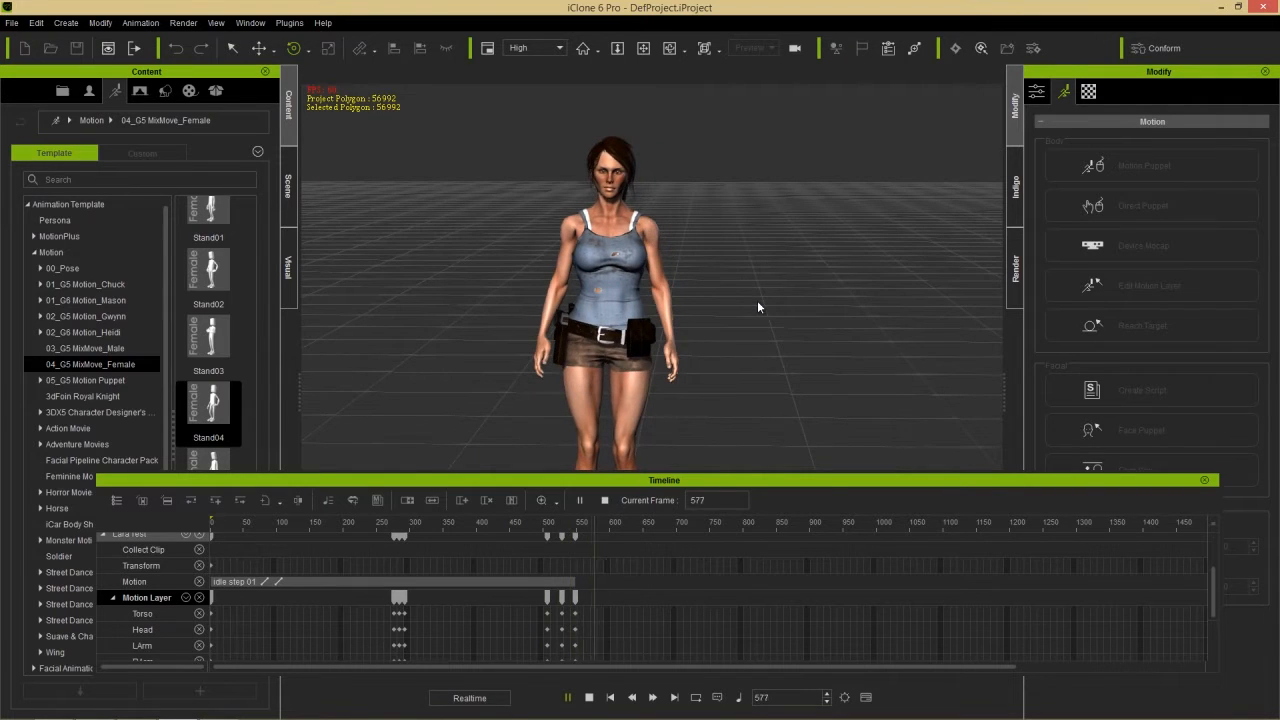
key("space")
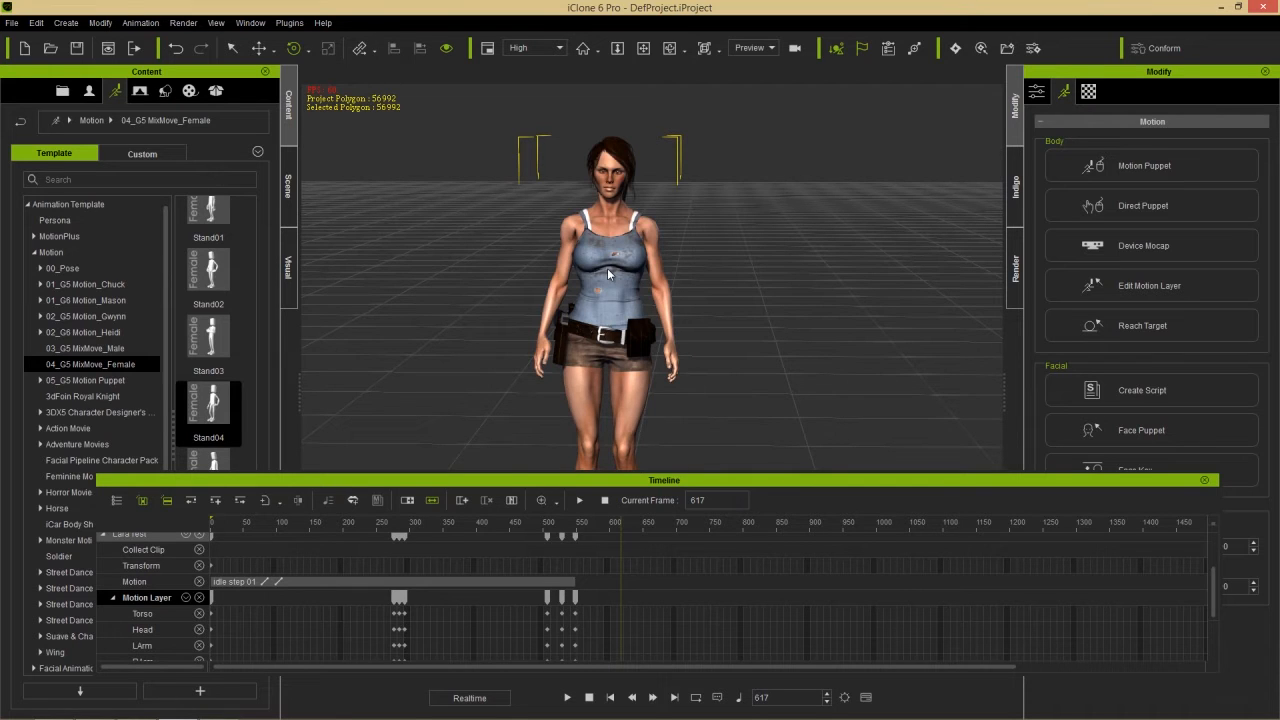
- Send the character to 3DXchange for editing and accept the removal of its accessories' animation data
left_click(1040, 91)
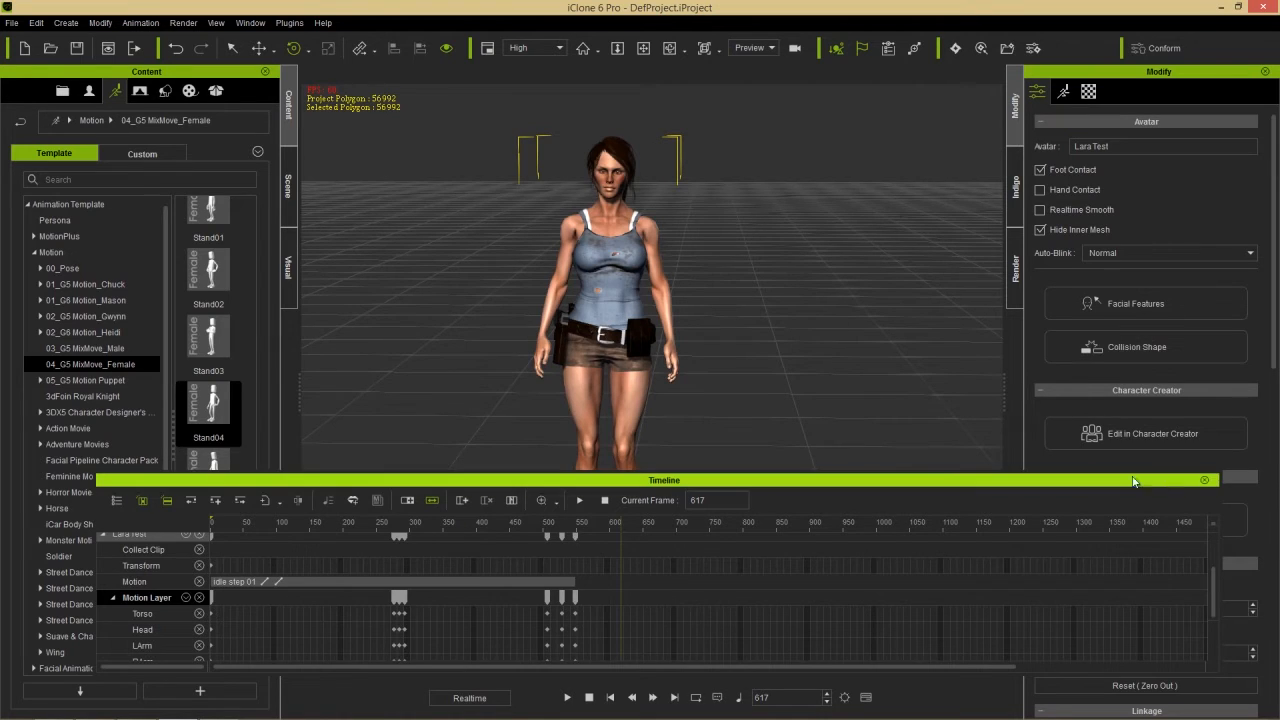
left_click(1203, 482)
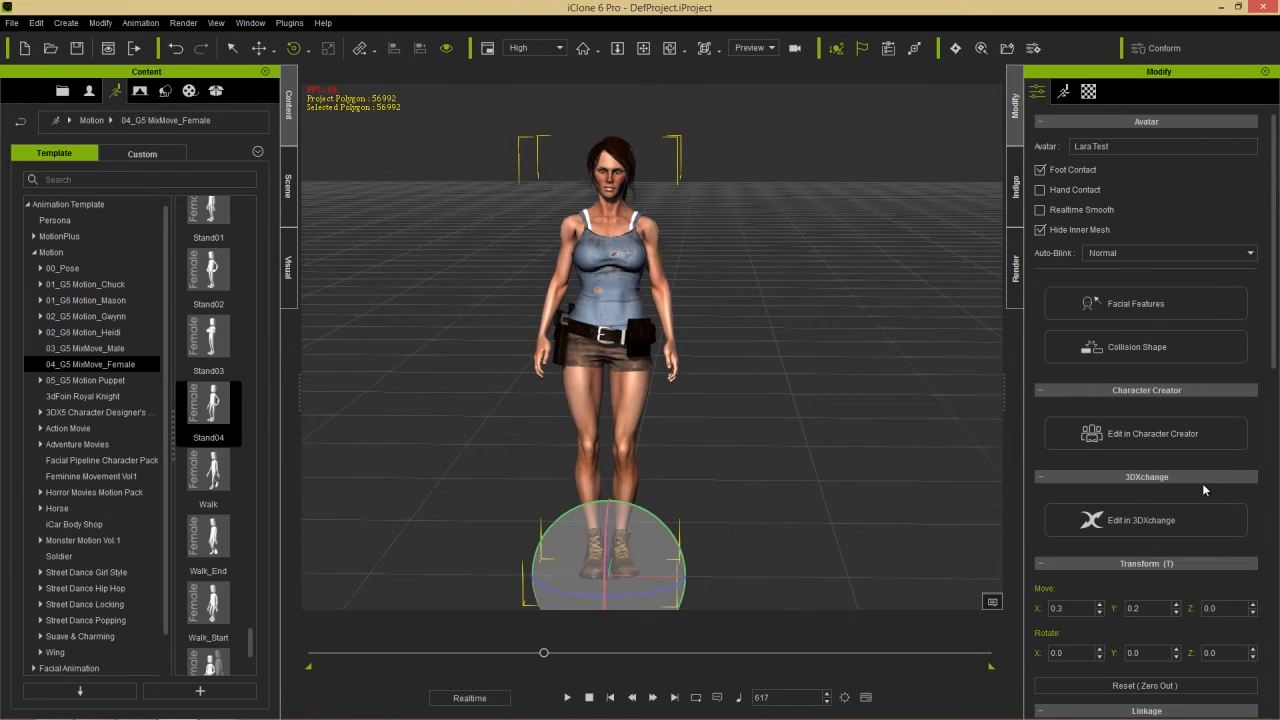
left_click(1142, 520)
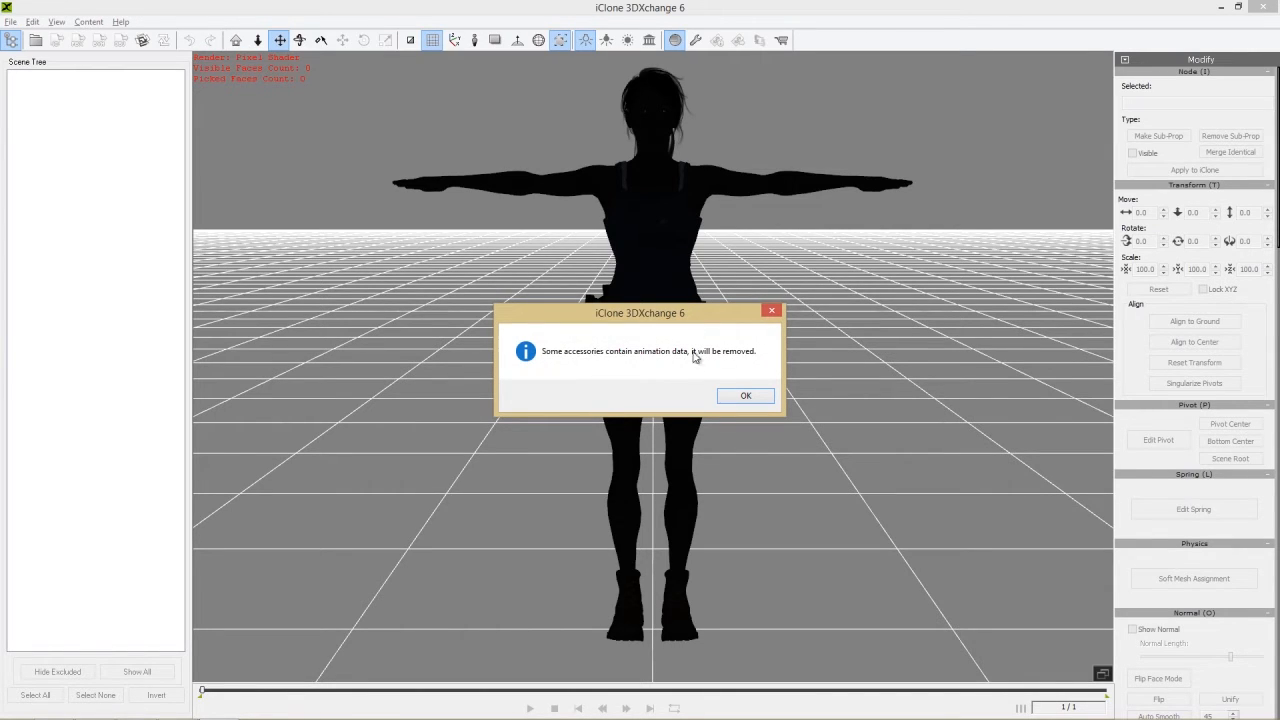
left_click(746, 393)
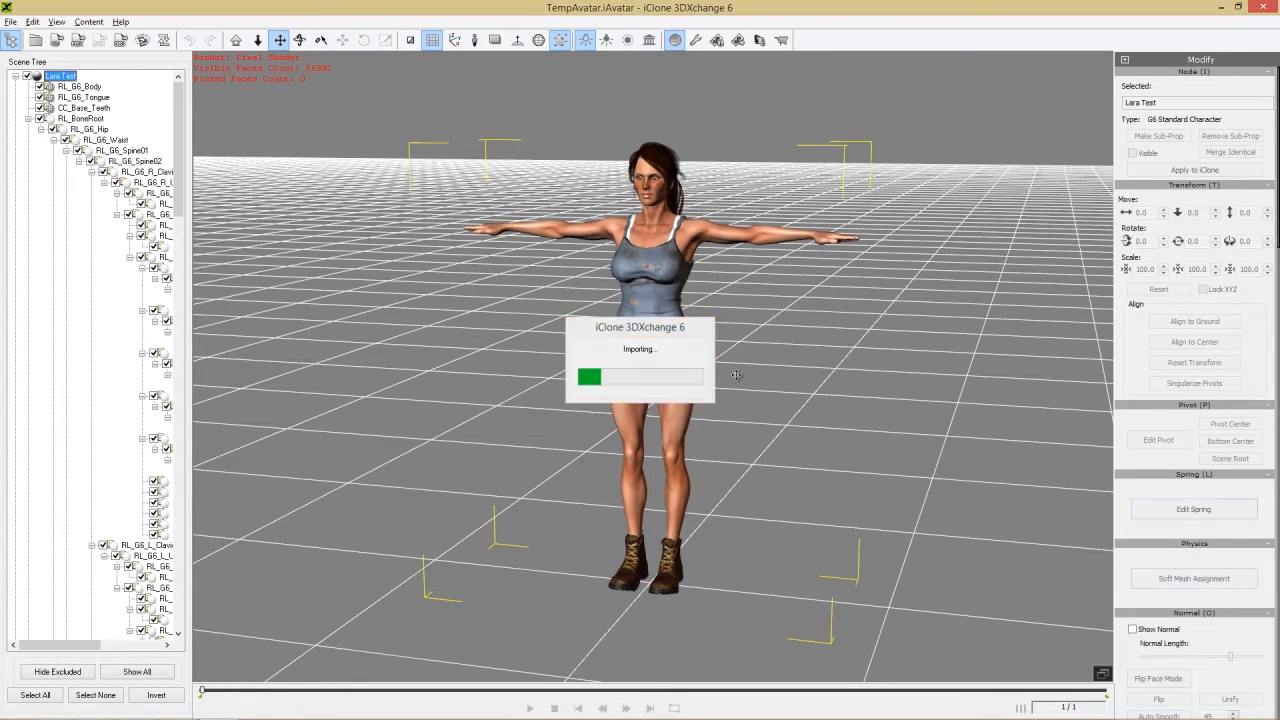
right_click_drag(574, 355, 625, 378)
scroll(625, 378, "up", 8)
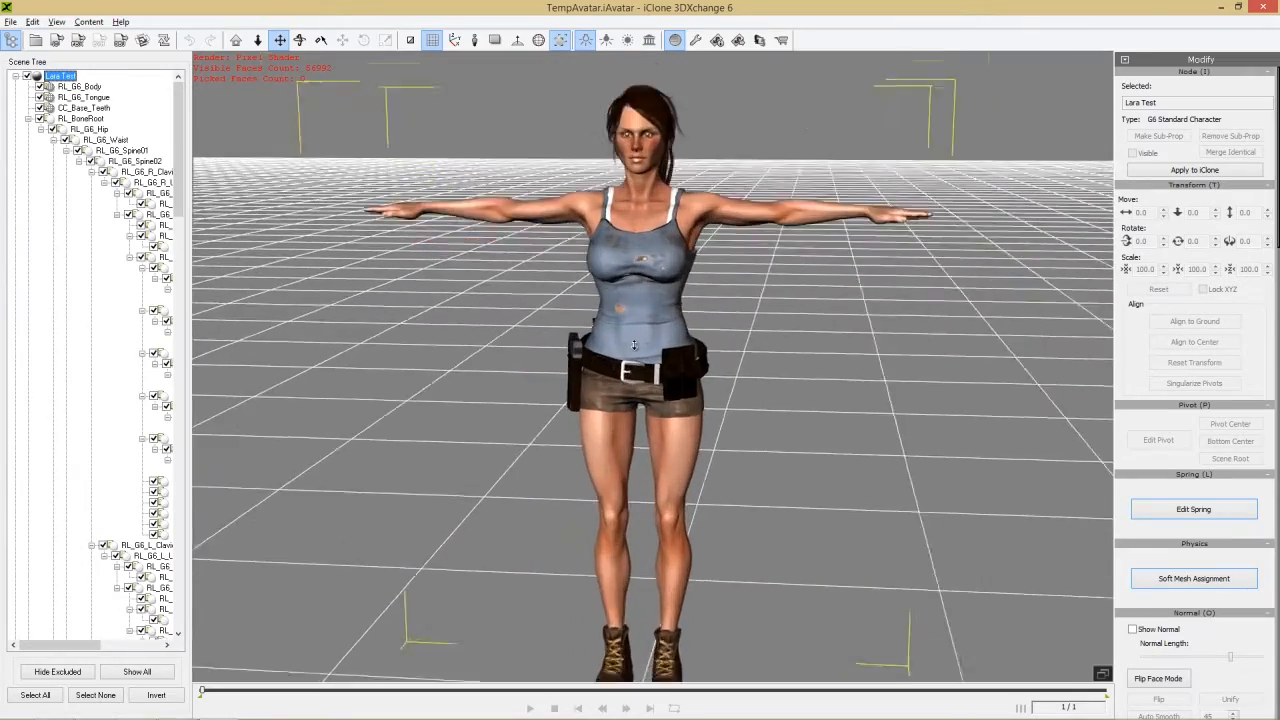
scroll(632, 329, "down", 2)
mouse_move(652, 393)
right_mouse_down()
mouse_move(552, 397)
mouse_move(637, 399)
right_mouse_up()
scroll(682, 379, "down", 3)
middle_click_drag(637, 399, 630, 369)
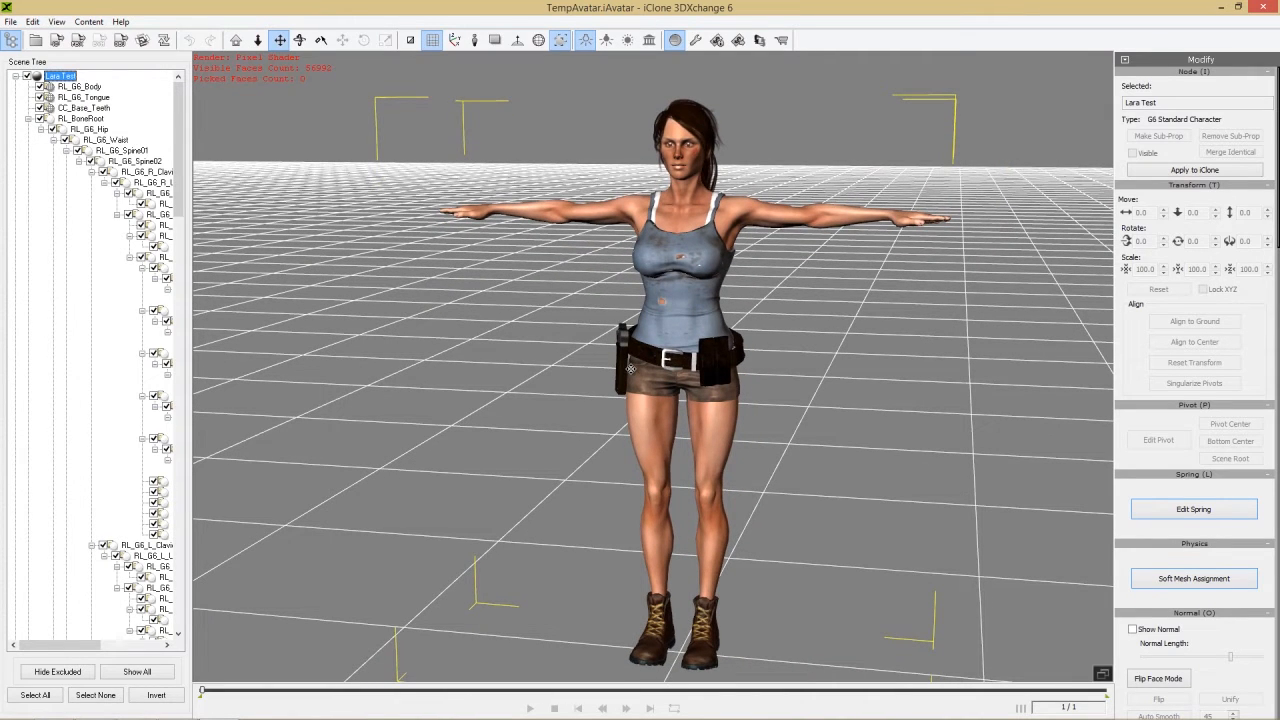
- Switch back to iClone and show the Timeline again
key("alt+Tab")
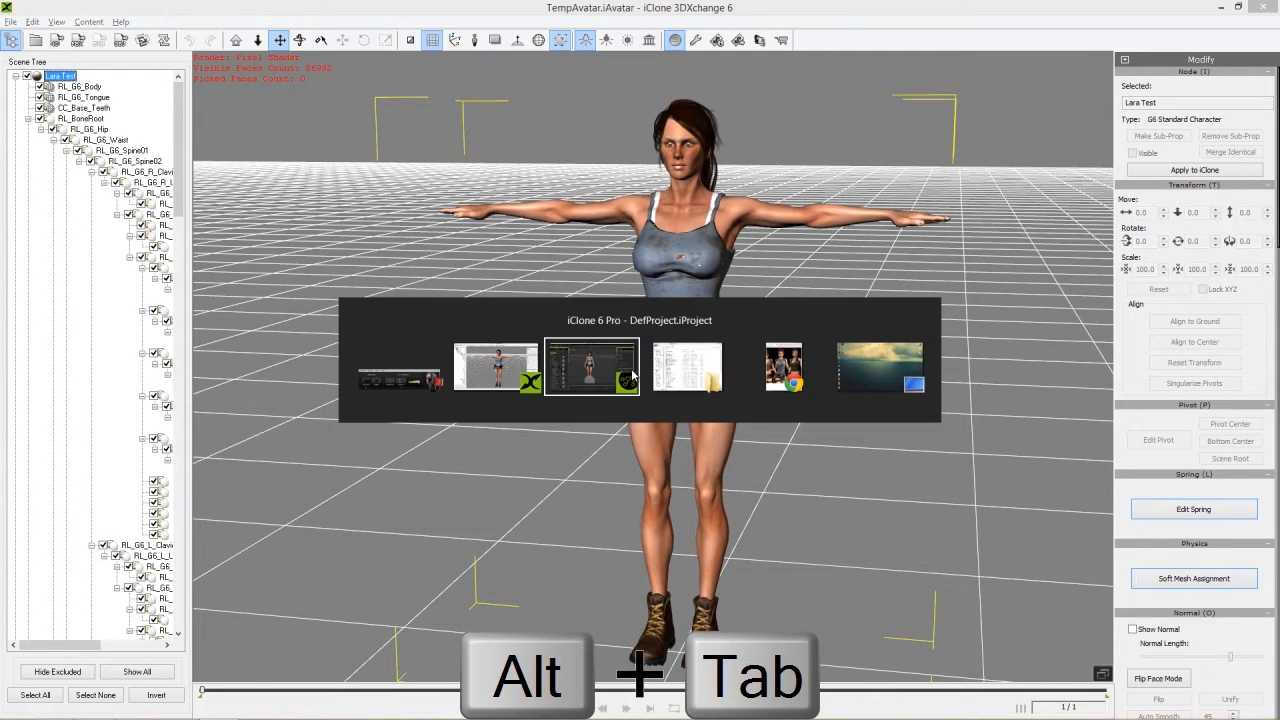
key("F3")
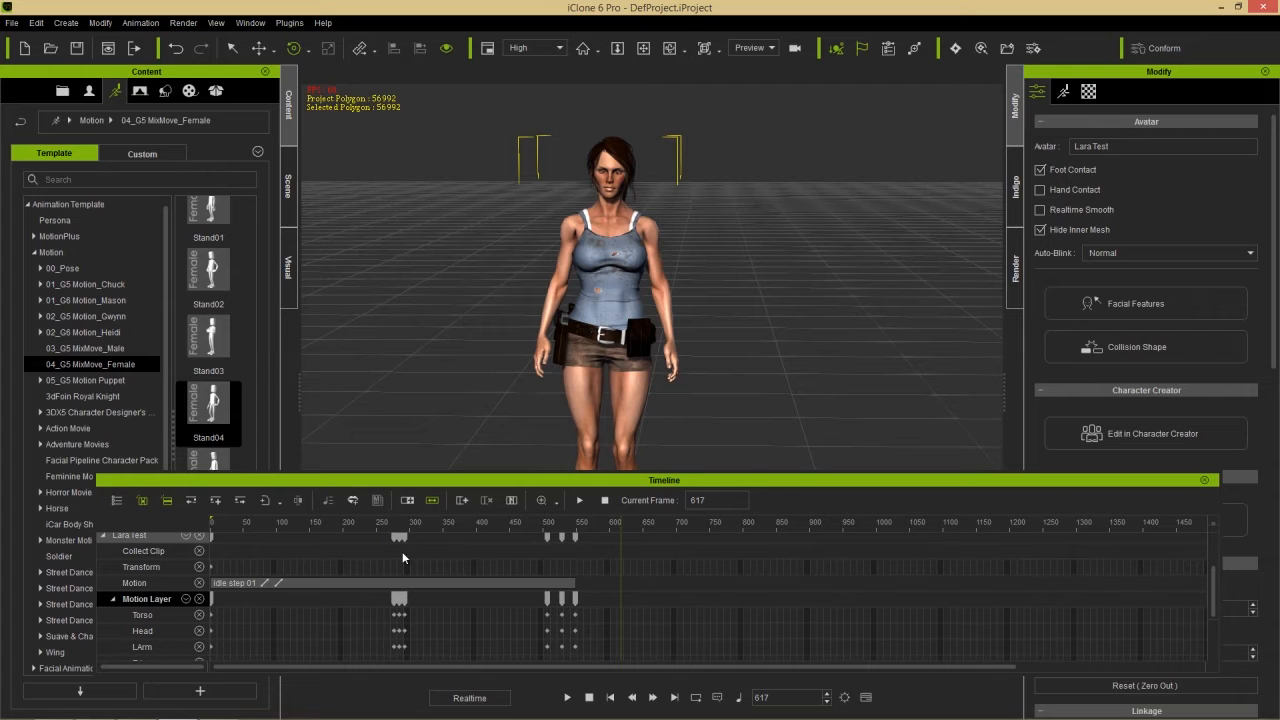
- Mark the whole idle motion as a collect clip, from its last Motion Layer key back to frame 1
scroll(402, 551, "up", 2)
scroll(401, 551, "up", 1)
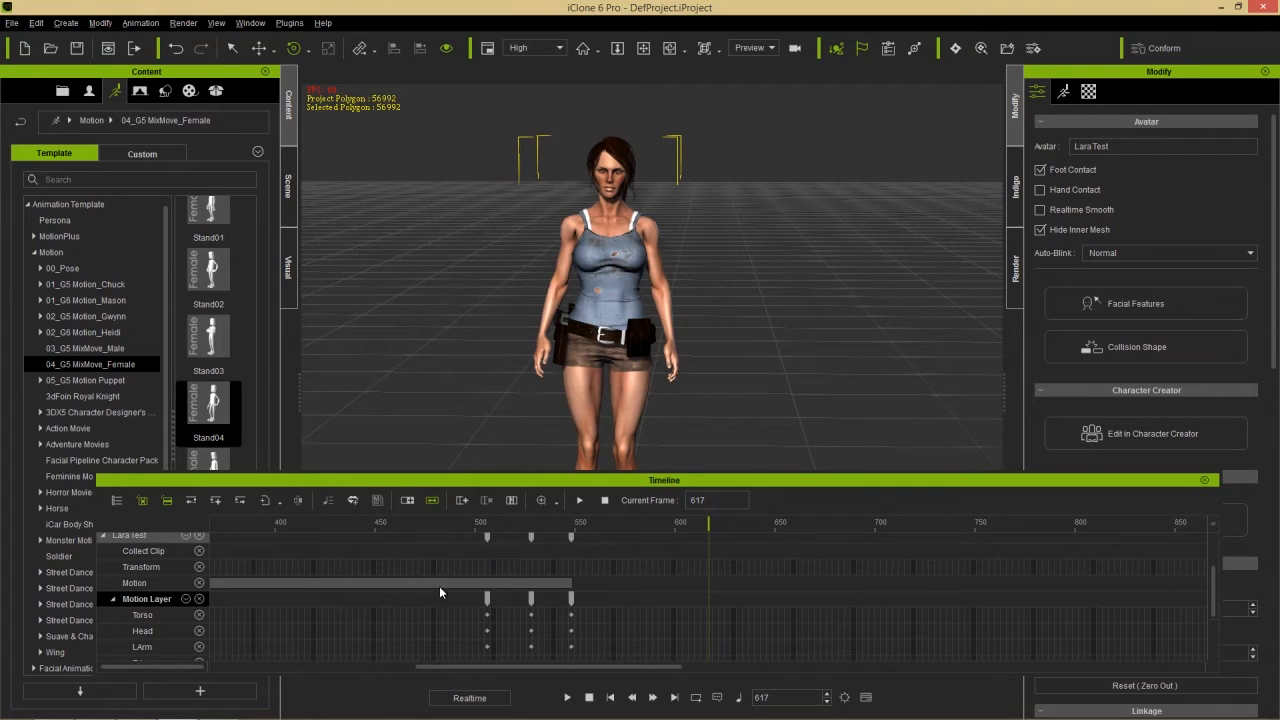
scroll(439, 586, "up", 1)
left_click_drag(506, 666, 423, 649)
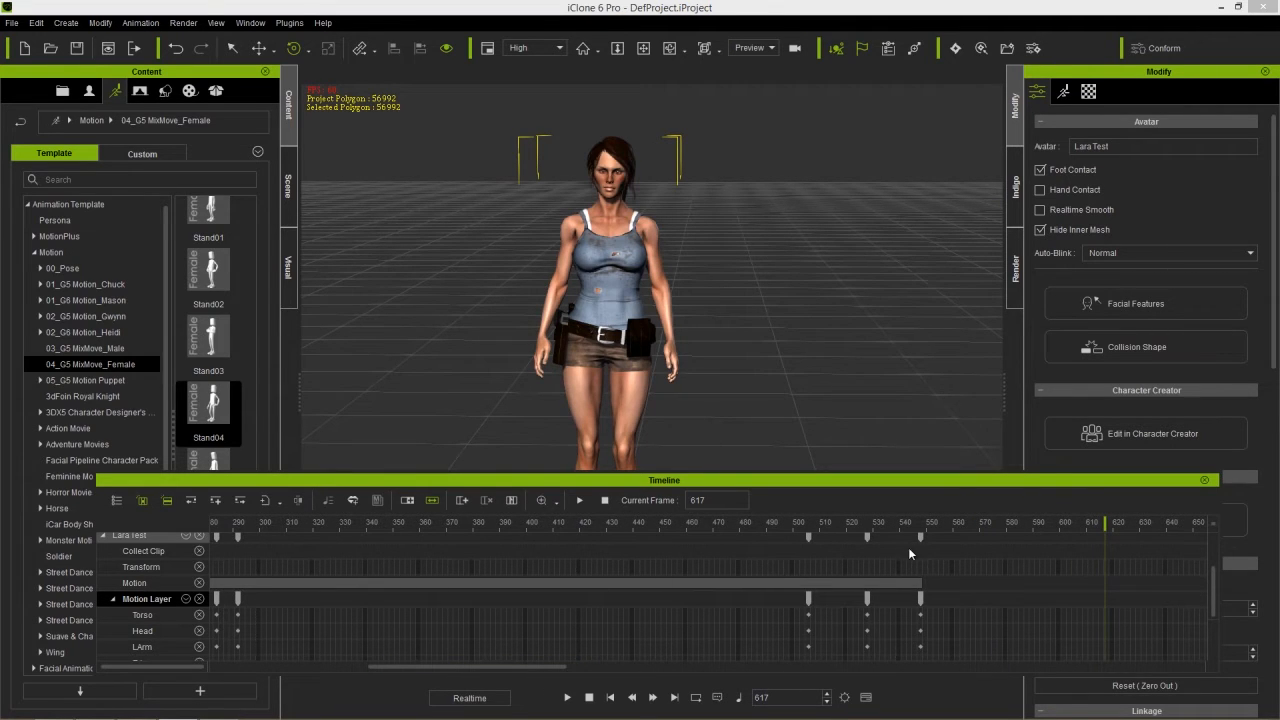
left_click_drag(920, 547, 282, 547)
left_click_drag(422, 663, 312, 650)
left_click_drag(790, 551, 233, 557)
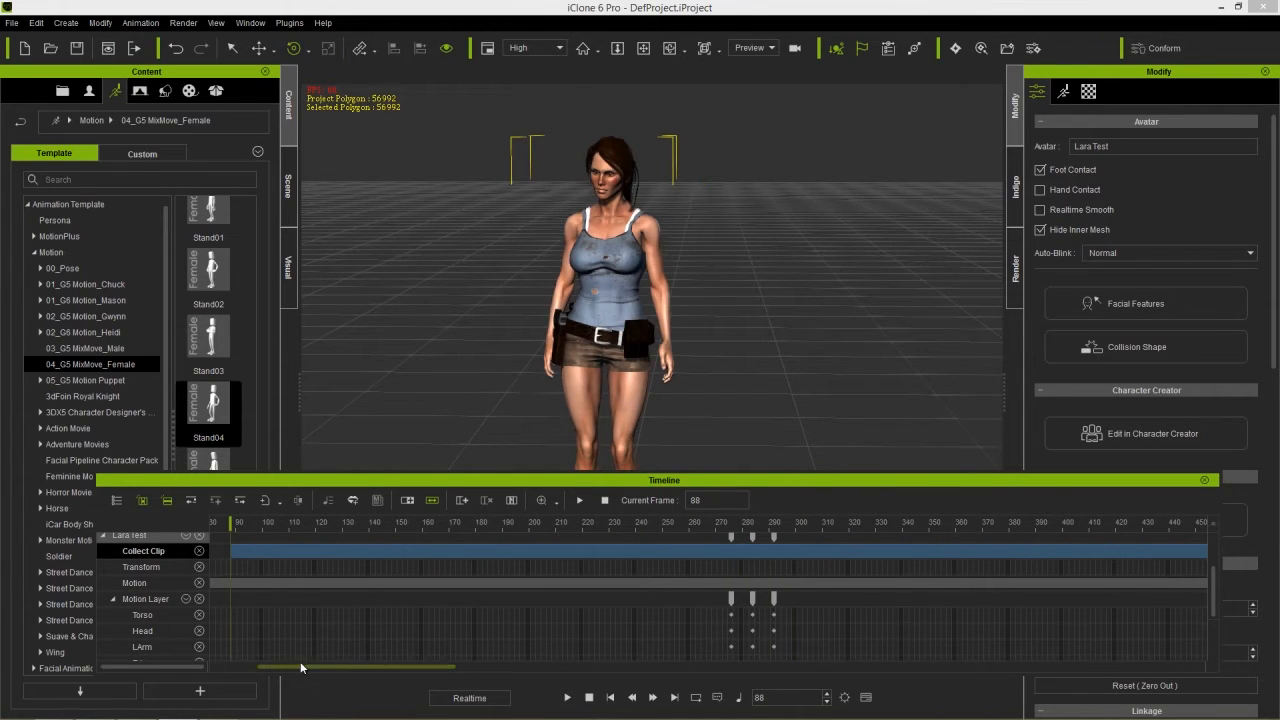
left_click_drag(300, 667, 255, 667)
left_click_drag(447, 550, 212, 557)
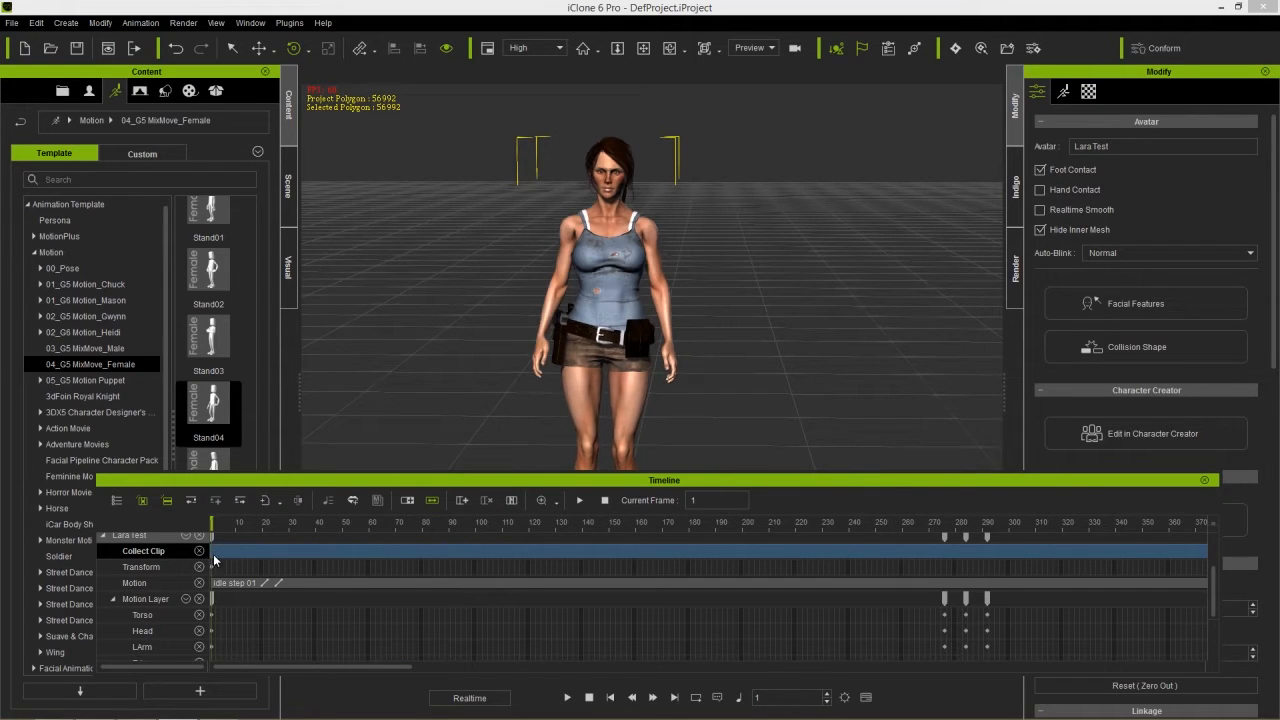
- Add the collected clip's motion to 3DXchange and pause its playback there
right_click(258, 548)
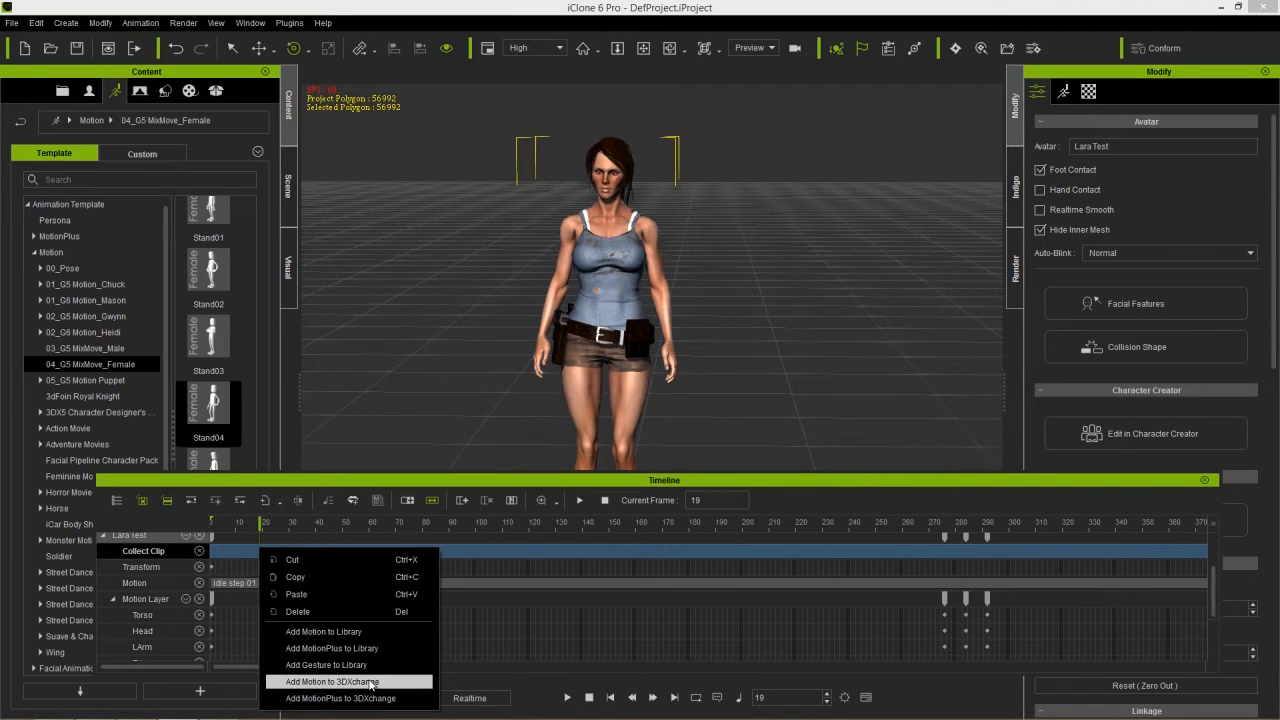
left_click(332, 681)
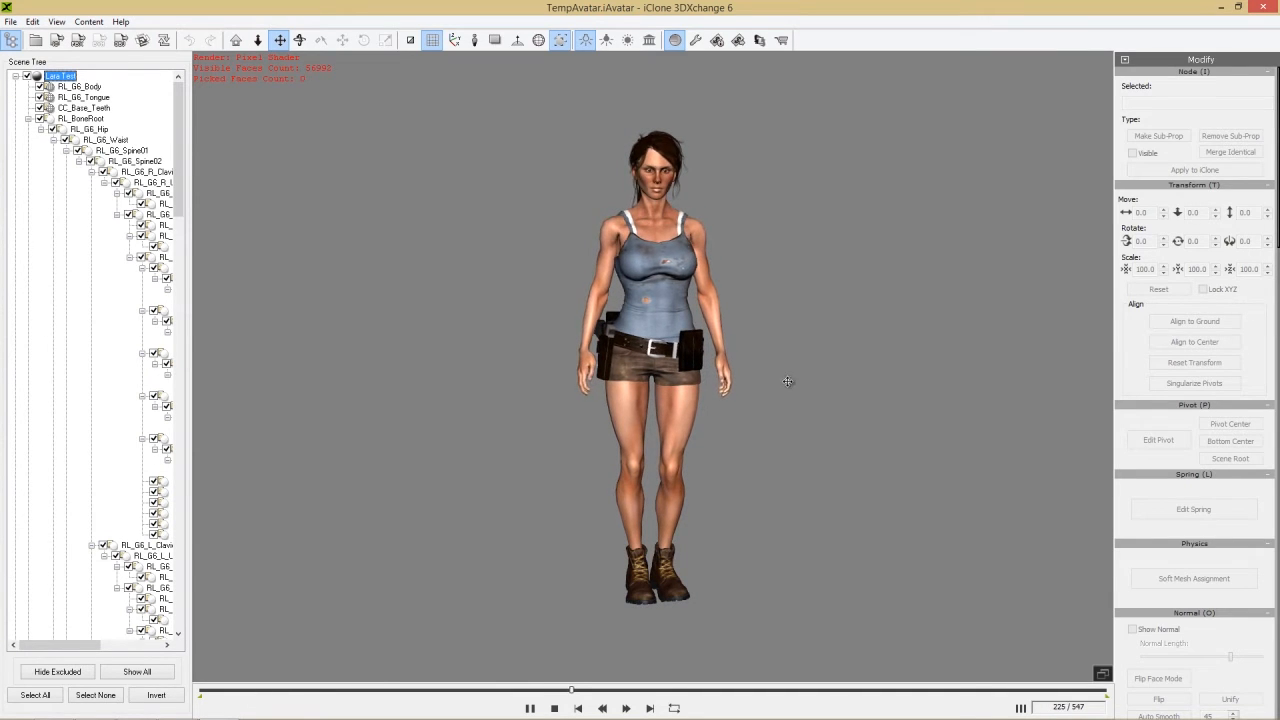
key("space")
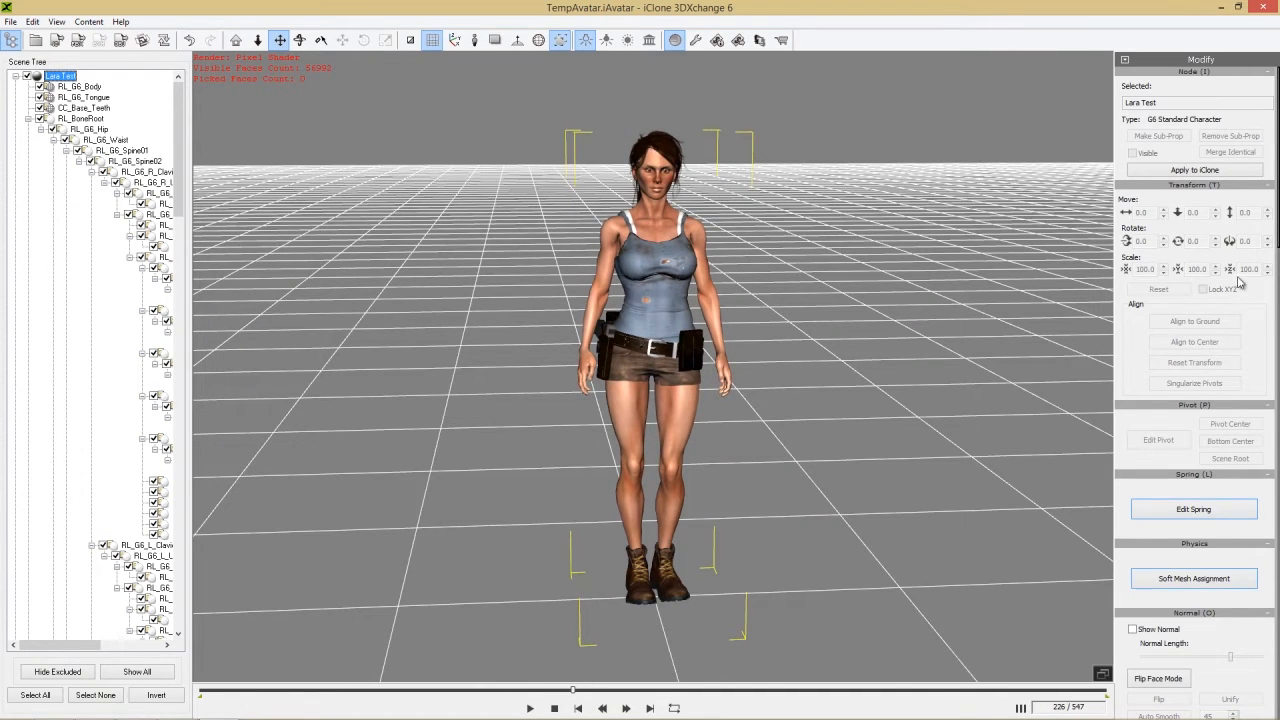
- Add motion0 from the Motion Library to the Perform Editor and rename the clip Idle
left_click_drag(1278, 231, 1278, 384)
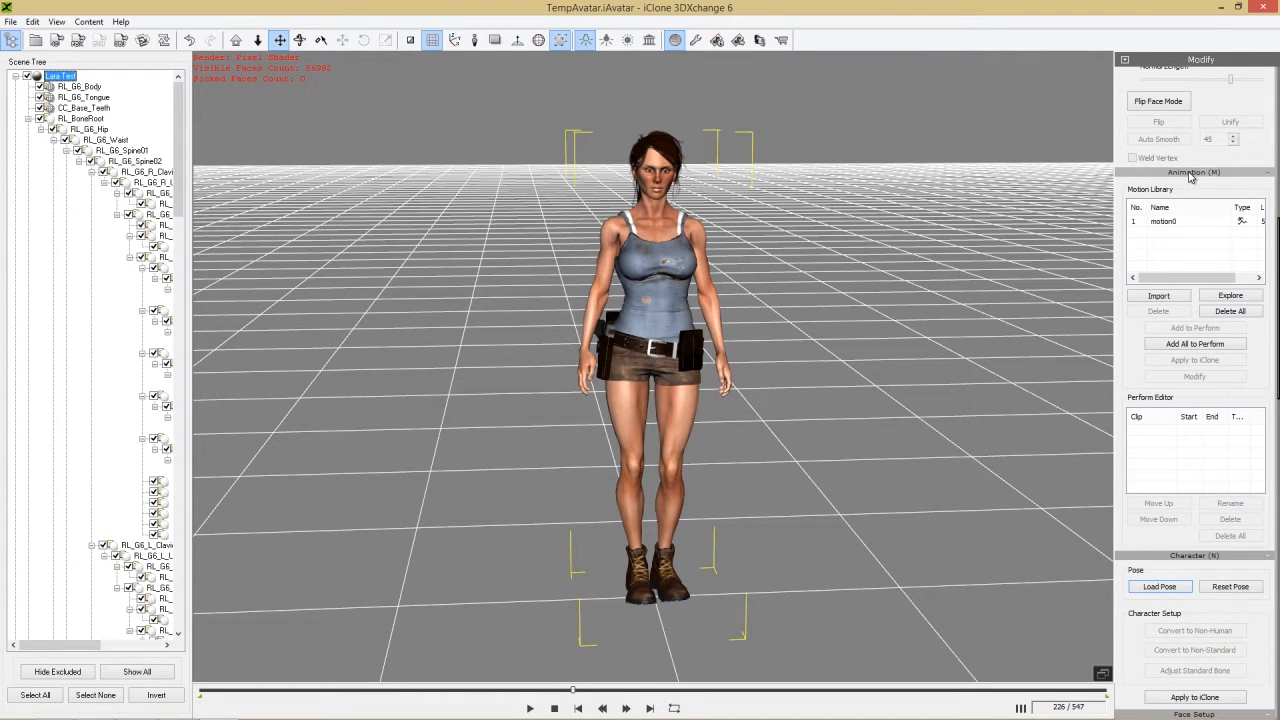
left_click(1161, 222)
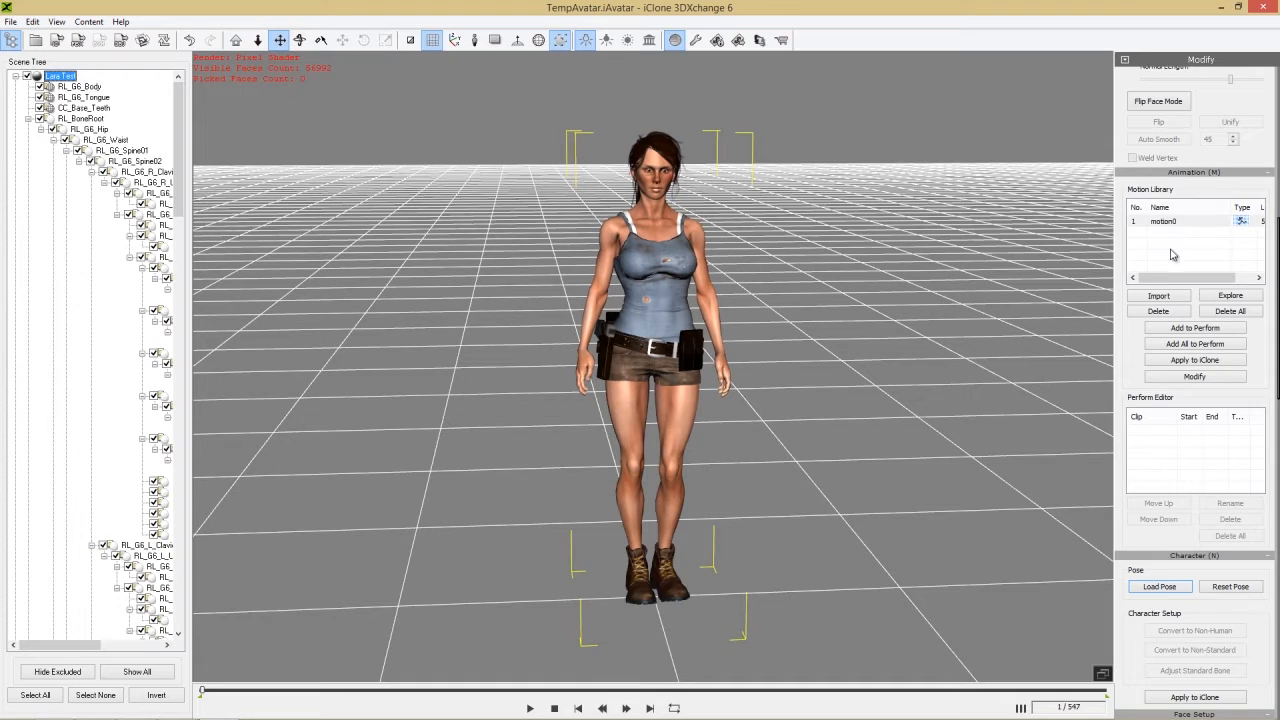
left_click(1180, 333)
double_click(1160, 430)
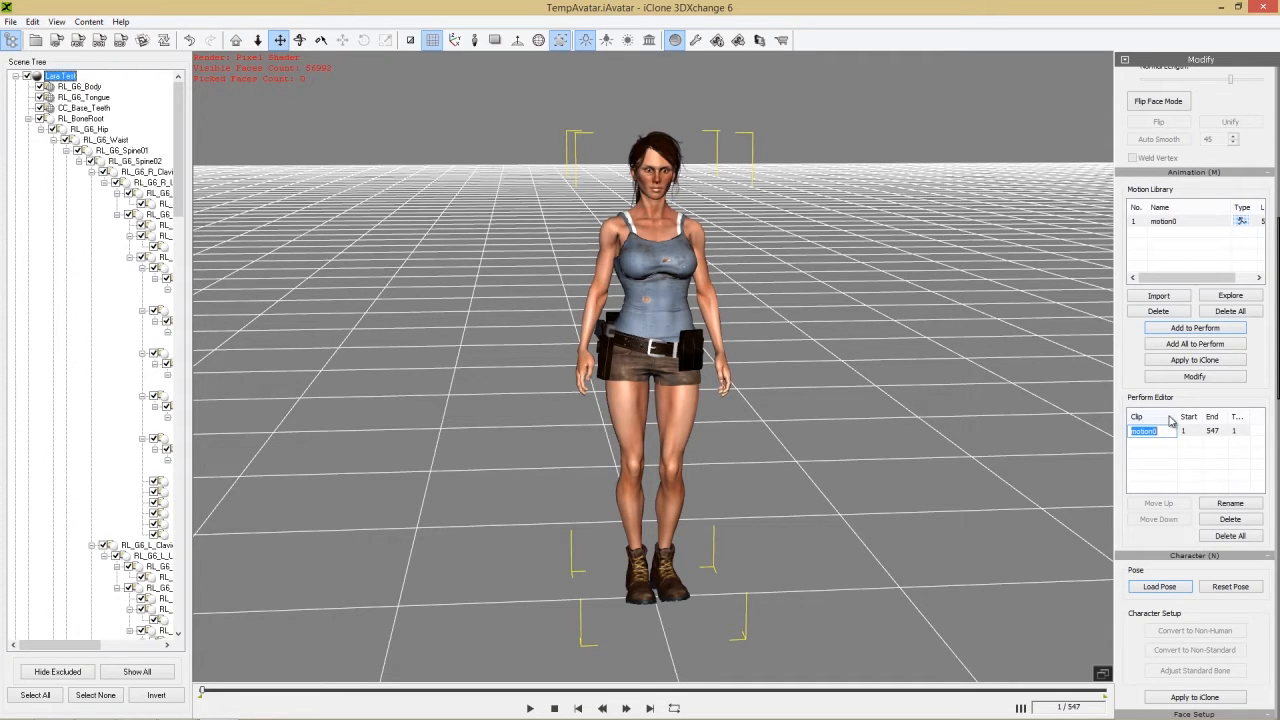
type("Id")
key("Return")
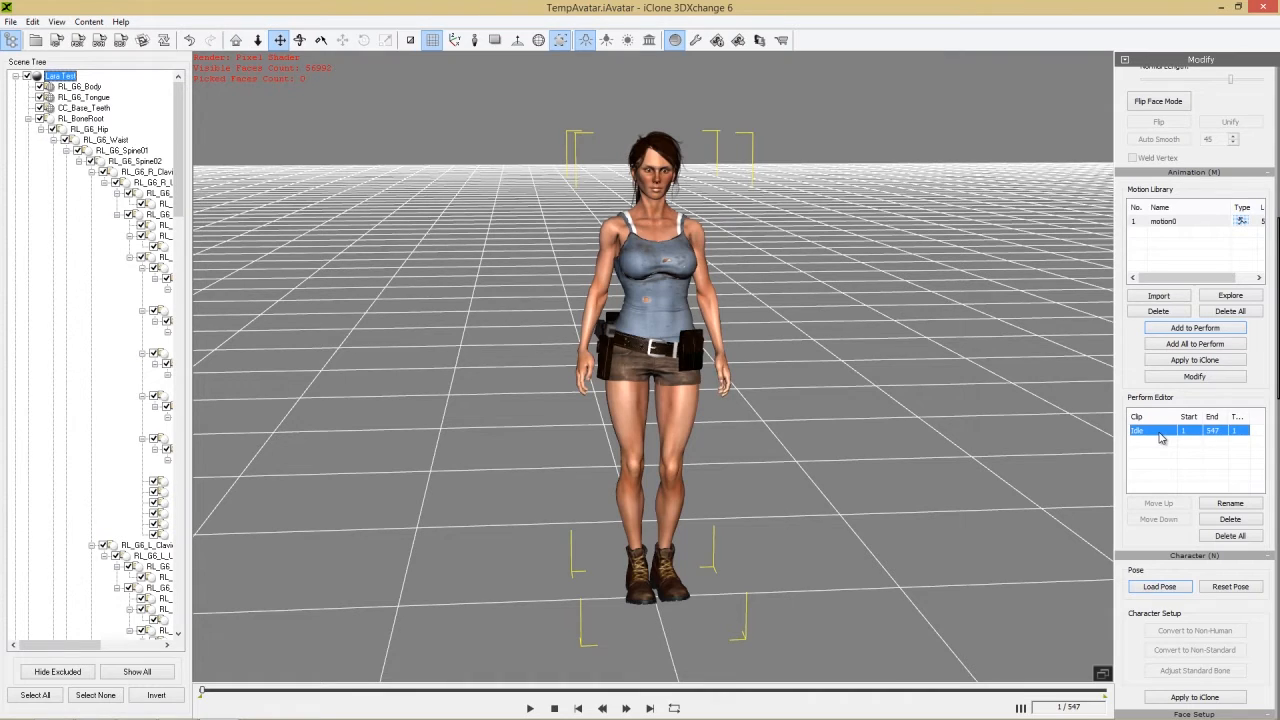
- Switch back to iClone, close the Timeline, and clear the character's existing animation at frame 1
key("alt+Tab")
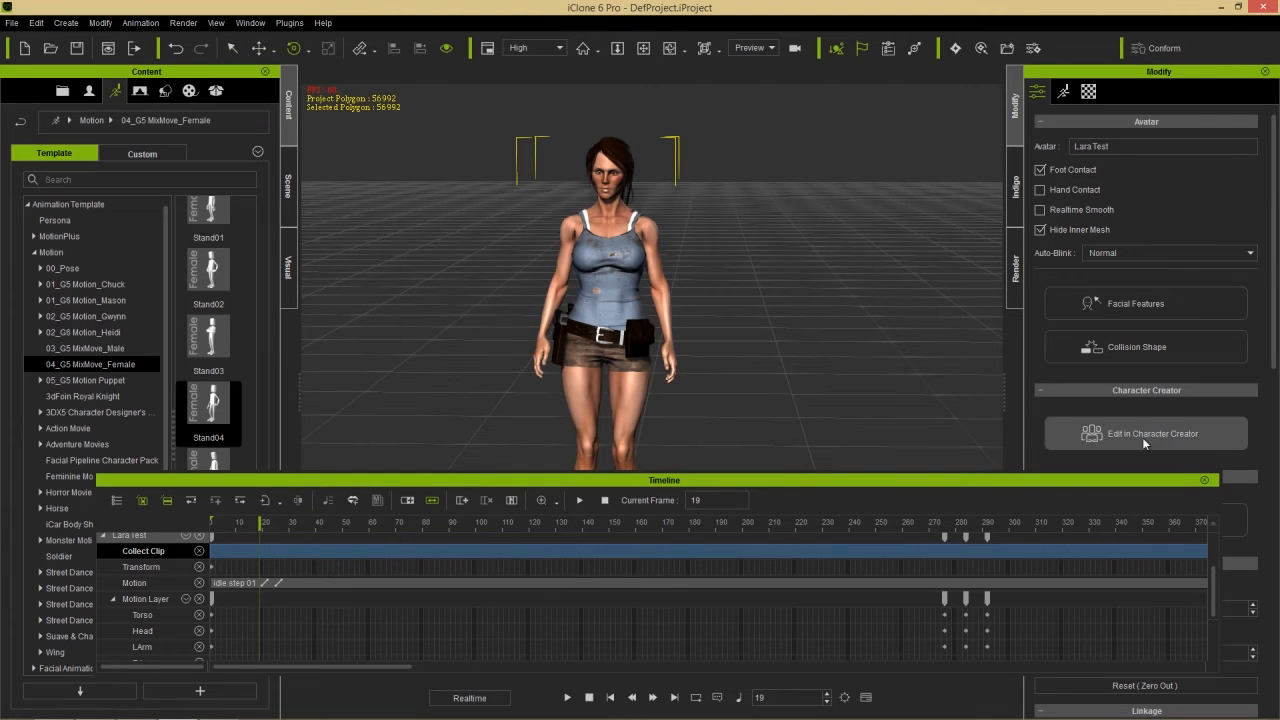
left_click(1207, 482)
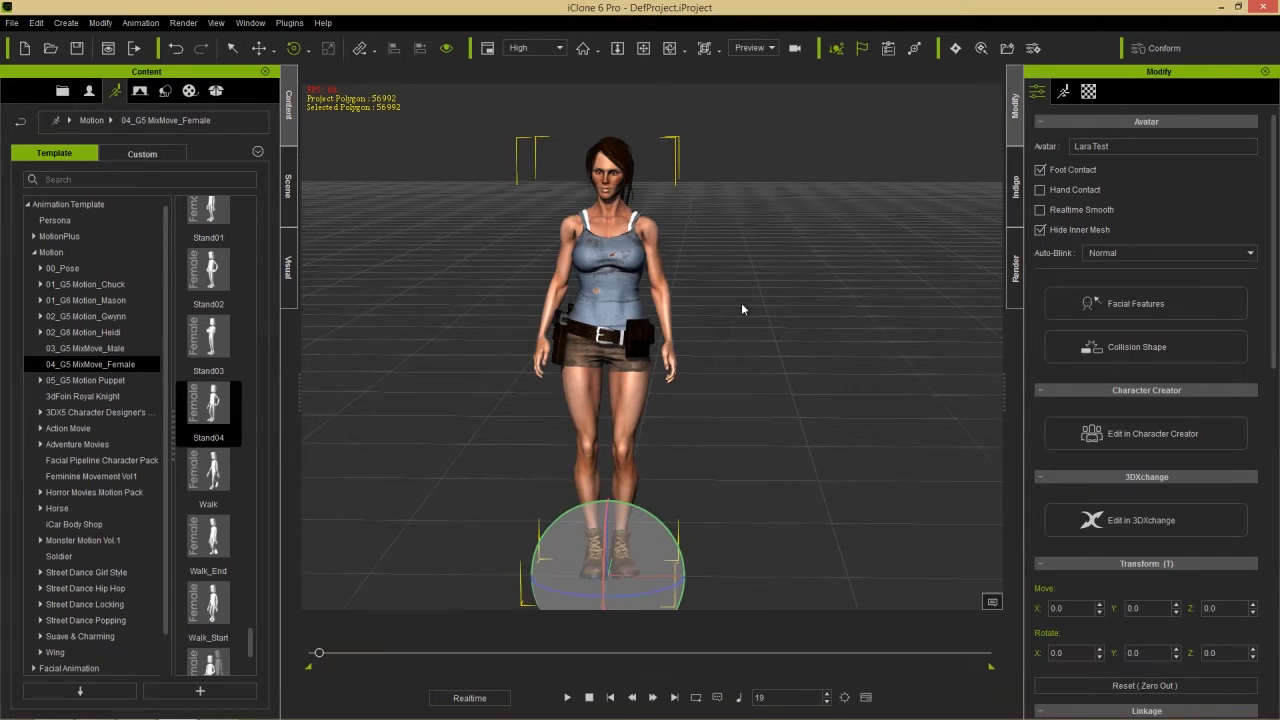
left_click(591, 698)
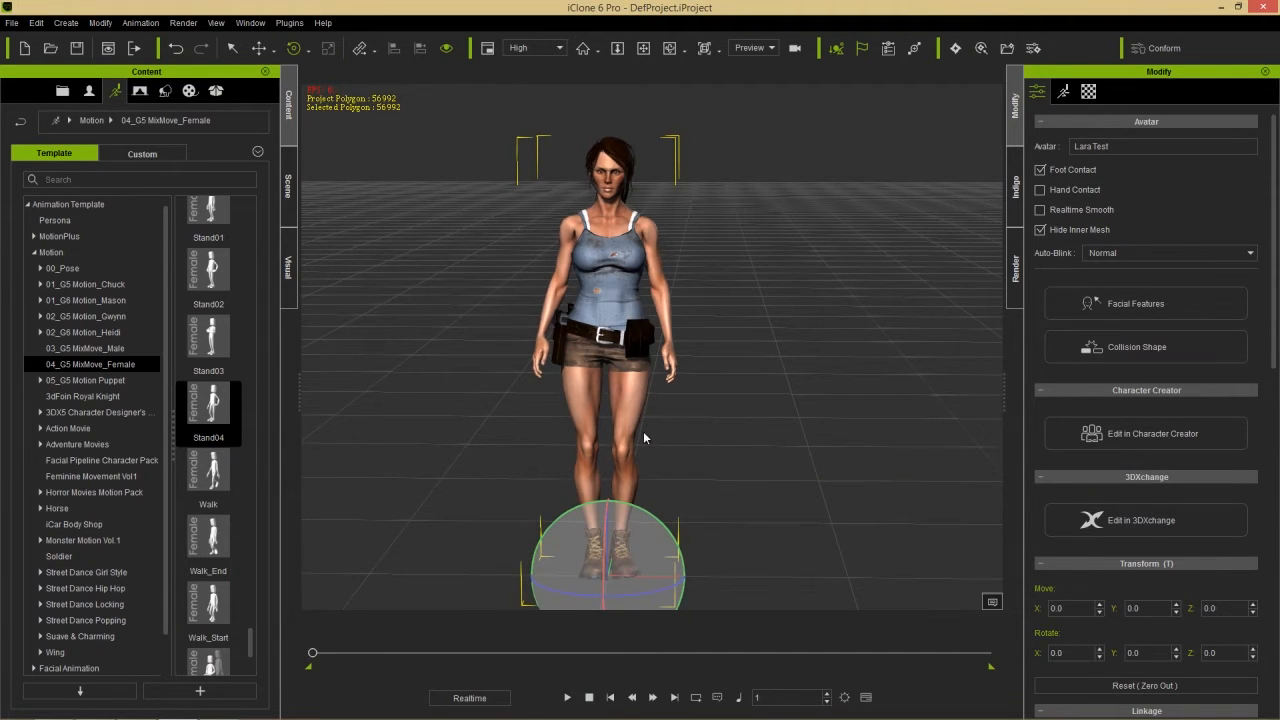
right_click(601, 284)
left_click(672, 429)
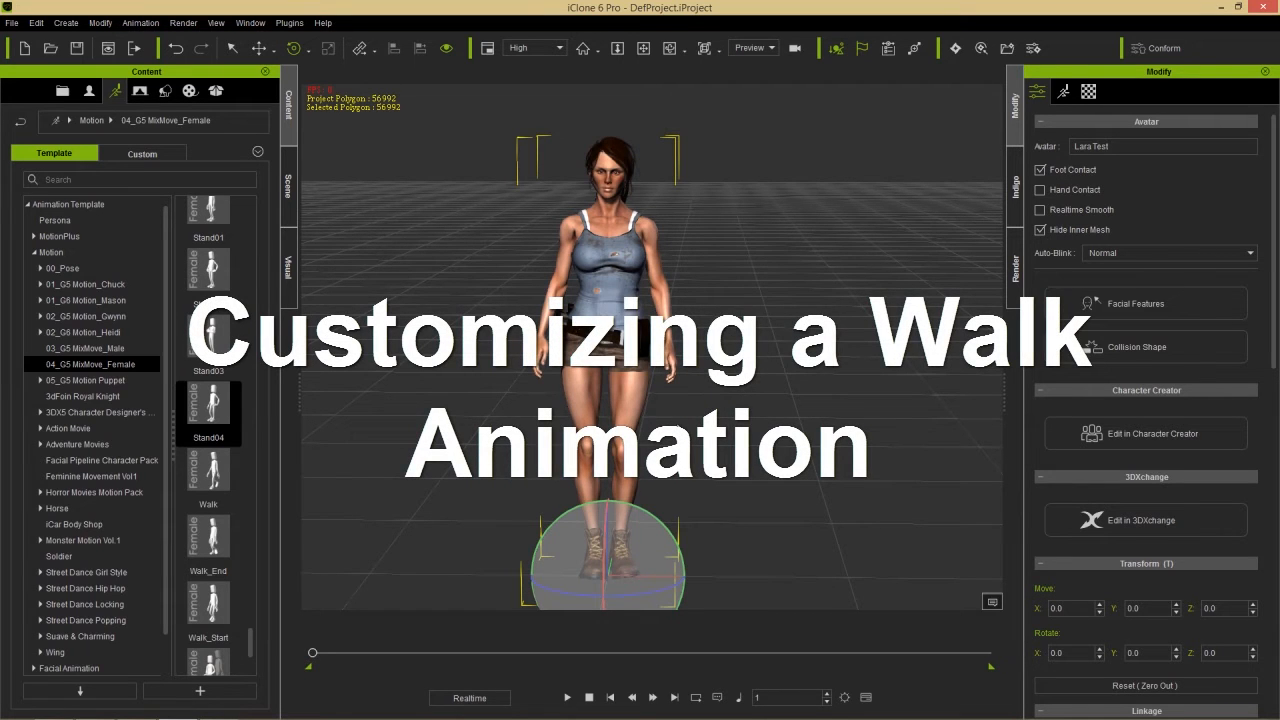
- Apply the Catwalk_loop motion from the Move category of 02_G6 Motion_Heidi to the character
middle_click_drag(611, 371, 642, 345)
scroll(652, 352, "down", 1)
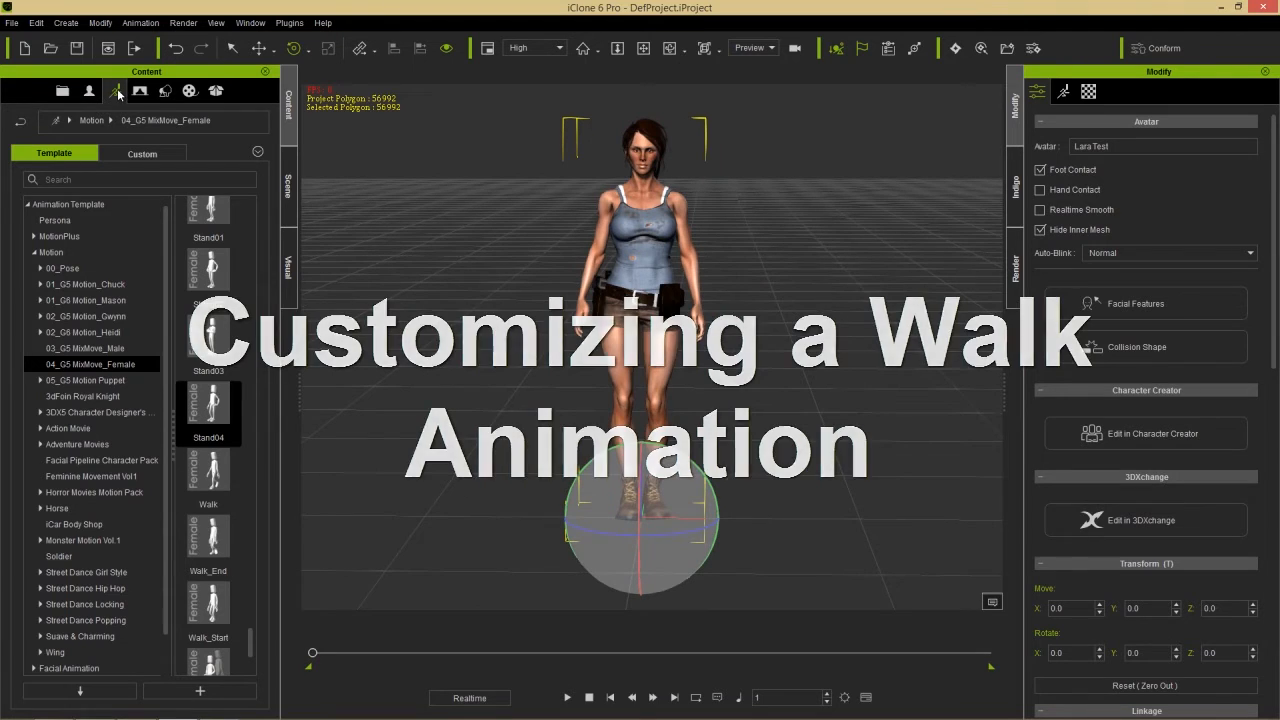
double_click(90, 333)
left_click(66, 365)
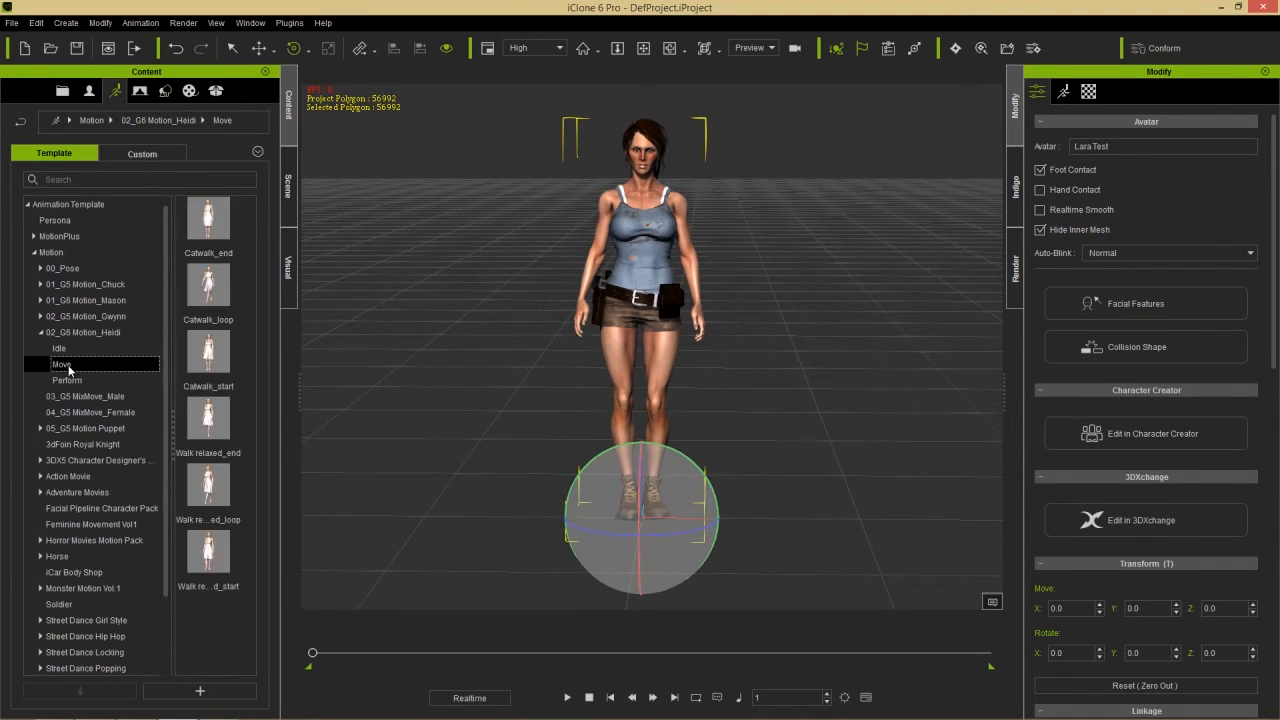
double_click(218, 291)
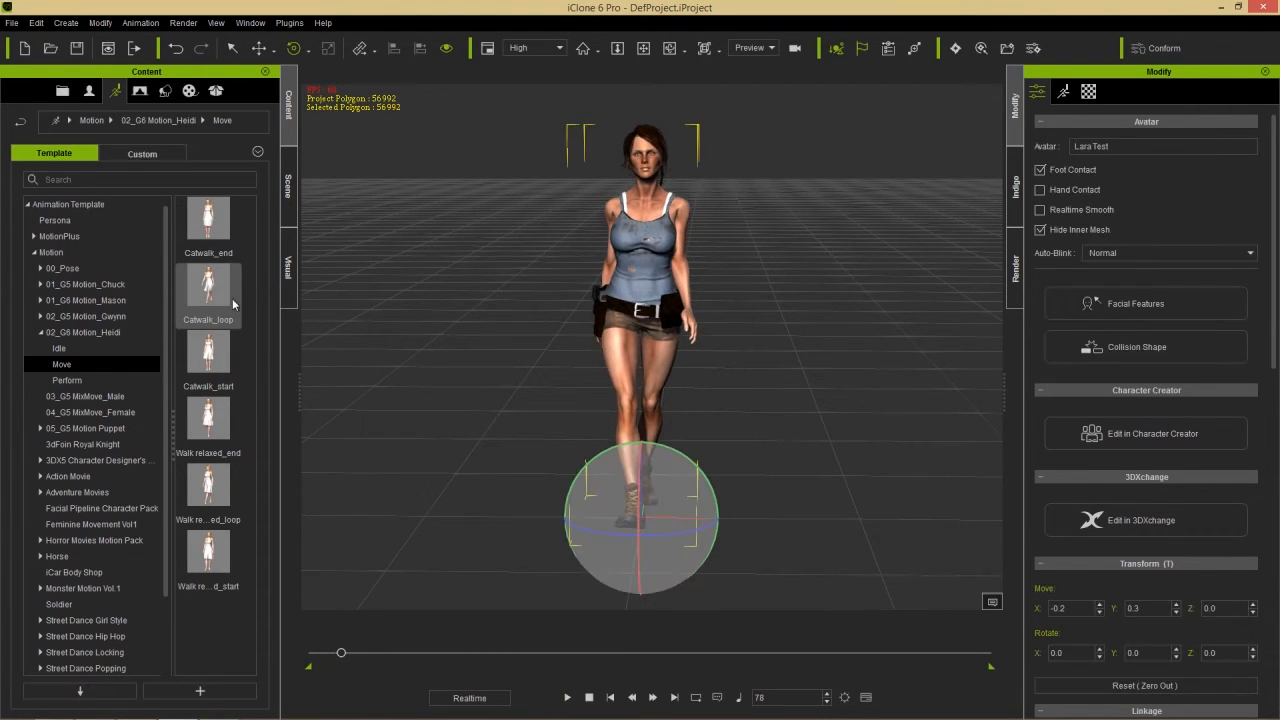
- Play the catwalk animation from frame 1 to review the arm swing, and stop it
left_click(589, 697)
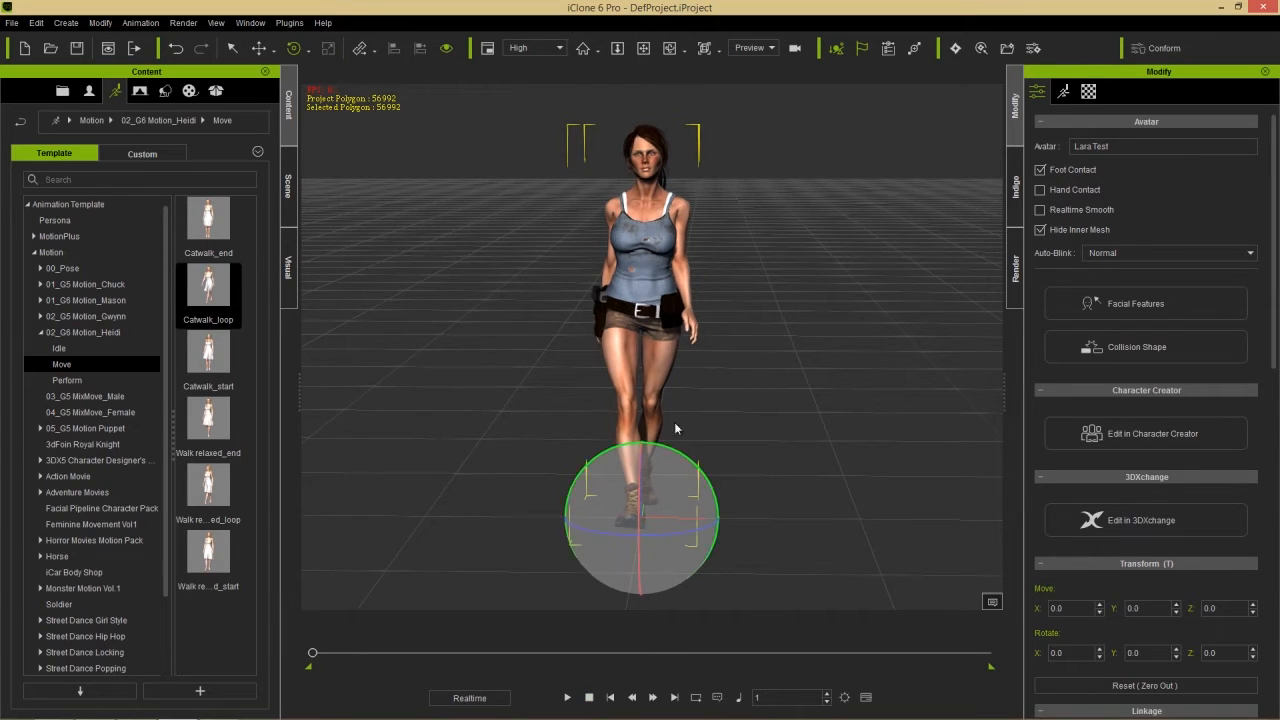
left_click(567, 697)
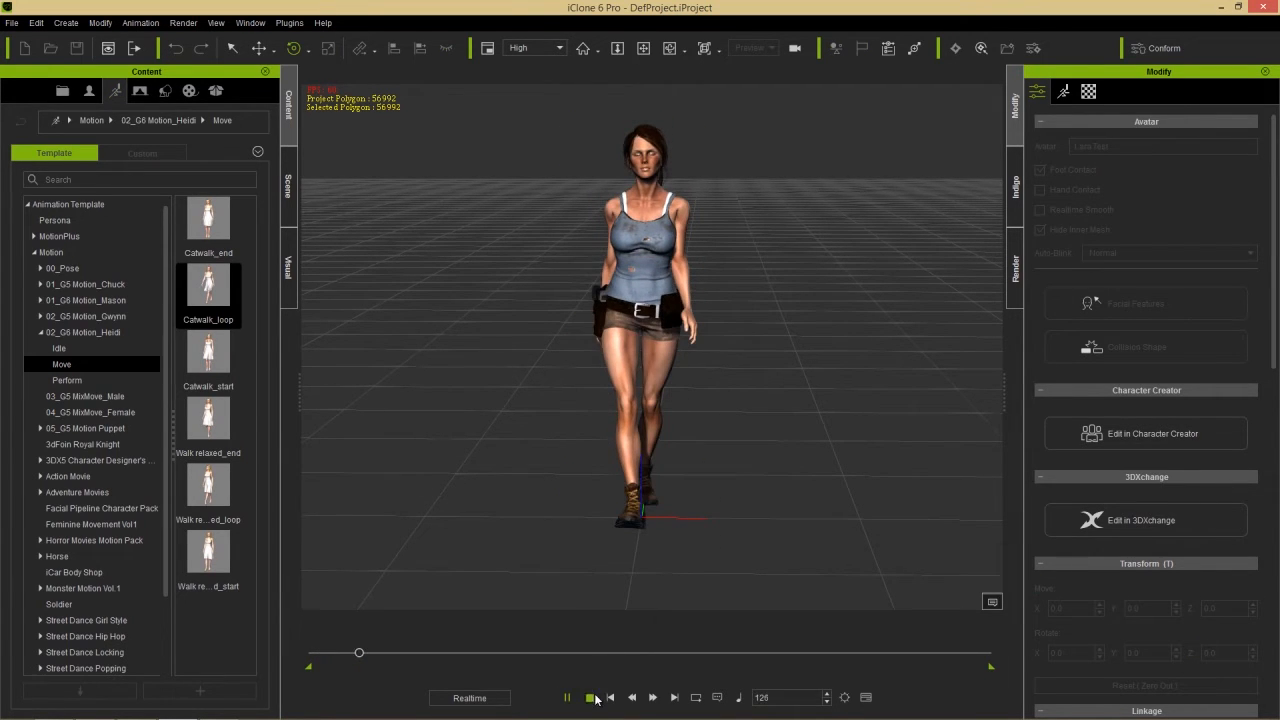
left_click(589, 697)
- Show the Timeline and add a Motion Layer key at frame 13 of the Catwalk_loop clip
right_click_drag(626, 350, 620, 352)
middle_click_drag(620, 352, 626, 377)
scroll(626, 377, "up", 2)
scroll(626, 377, "up", 5)
right_click_drag(626, 377, 612, 327)
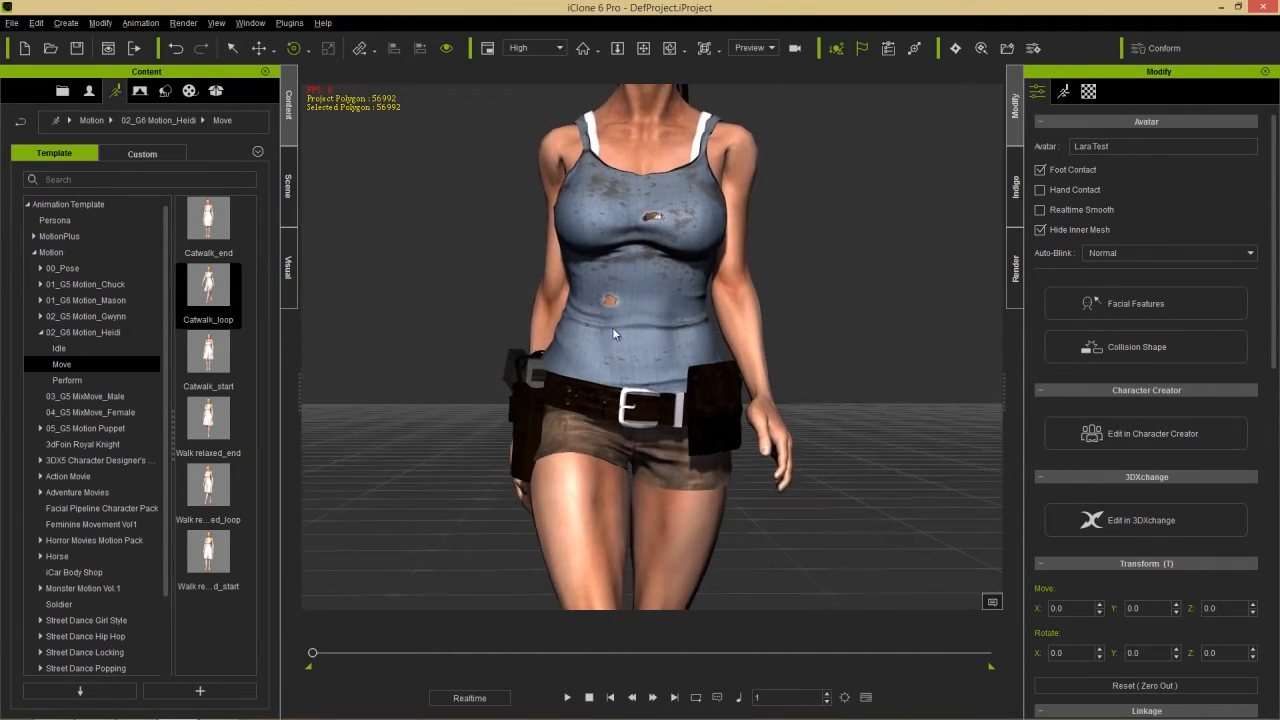
key("F3")
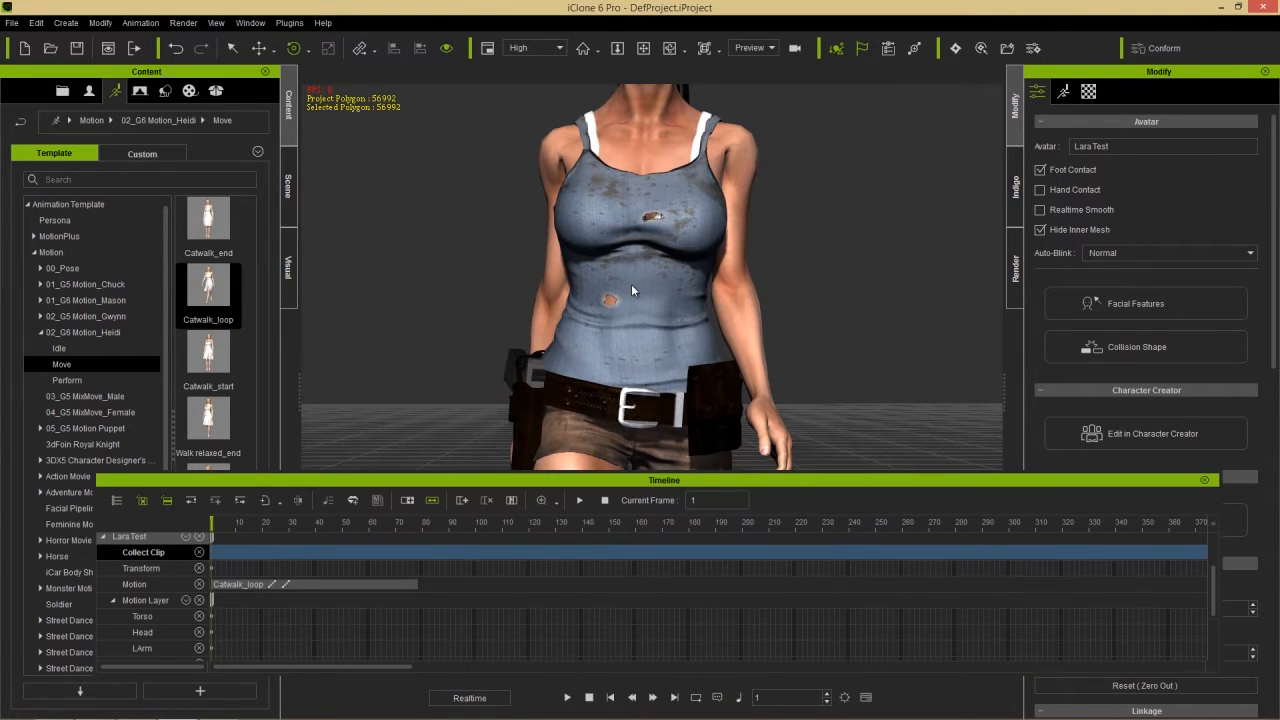
scroll(278, 583, "up", 6)
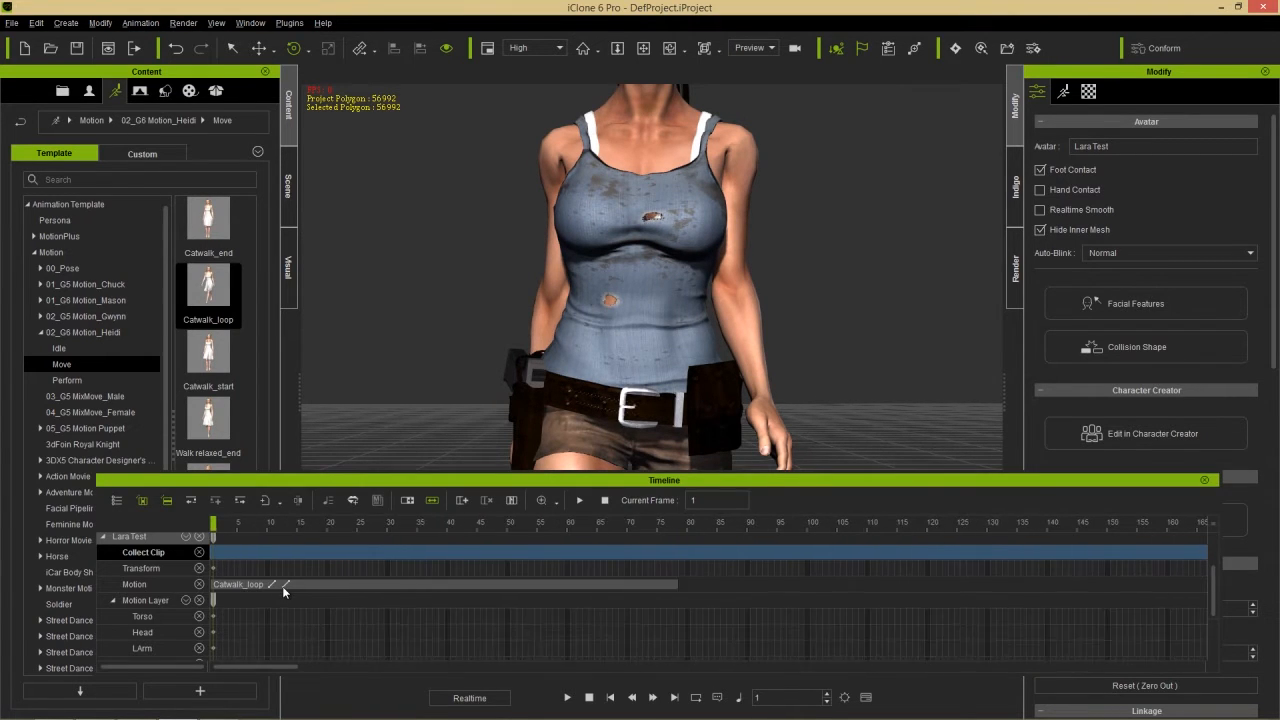
left_click_drag(262, 523, 293, 541)
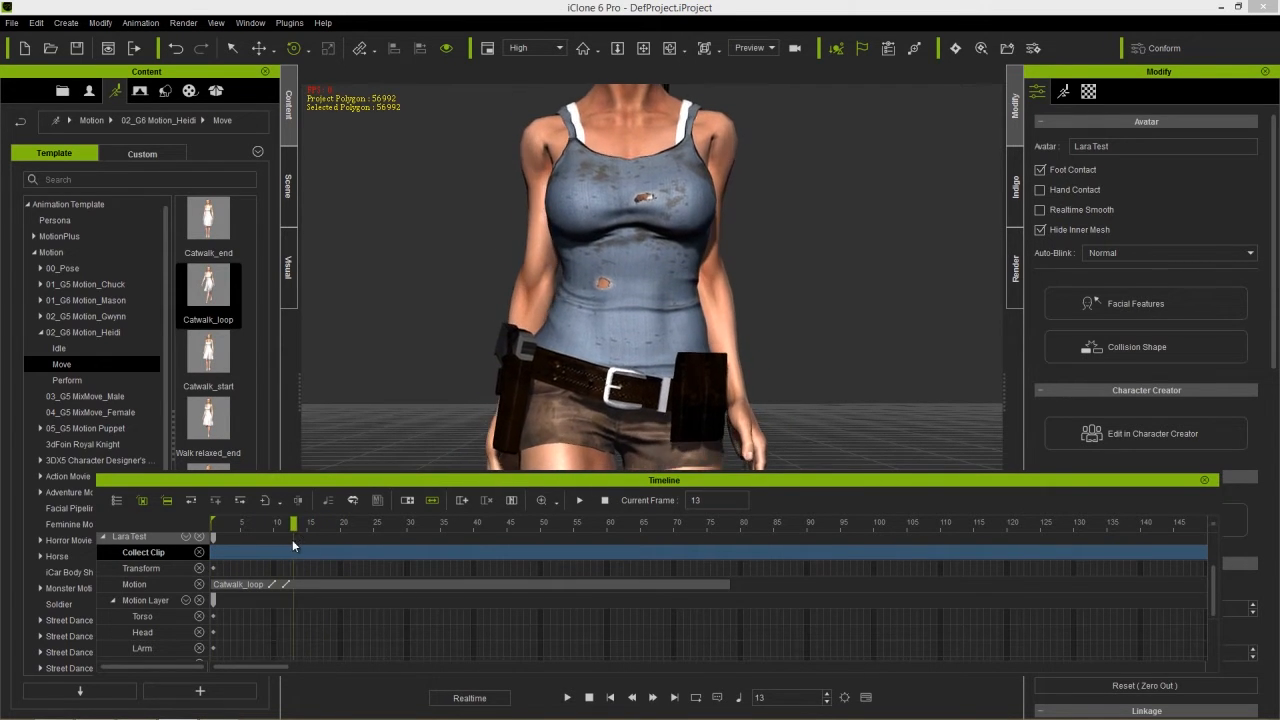
double_click(292, 600)
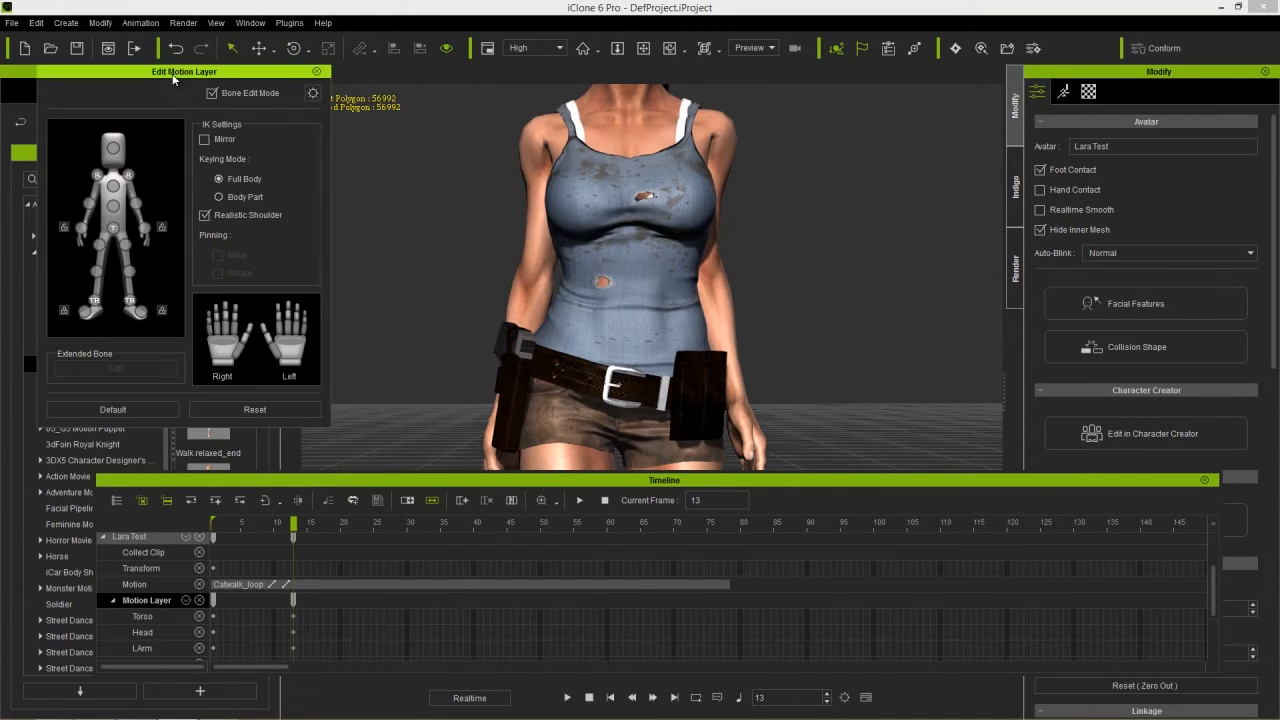
- Rotate the right upper arm outward at frame 18 so the hand swings clear of the holster
left_click_drag(293, 524, 329, 528)
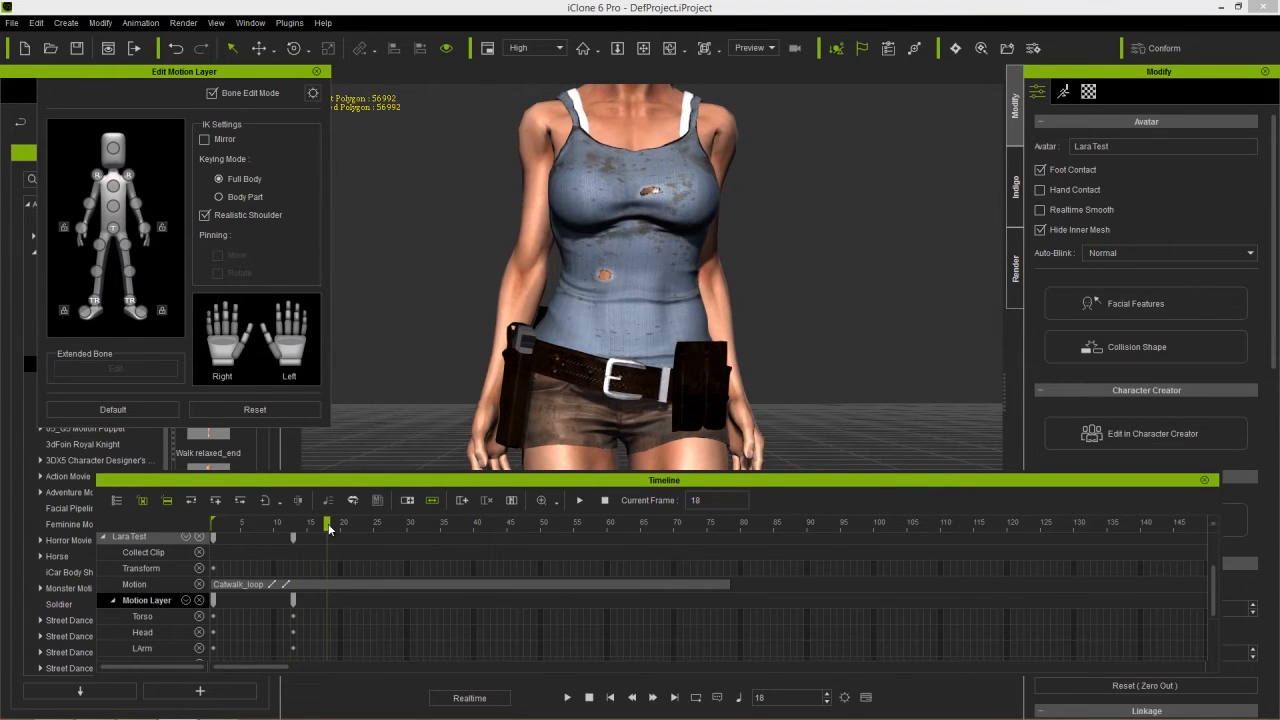
left_click(90, 204)
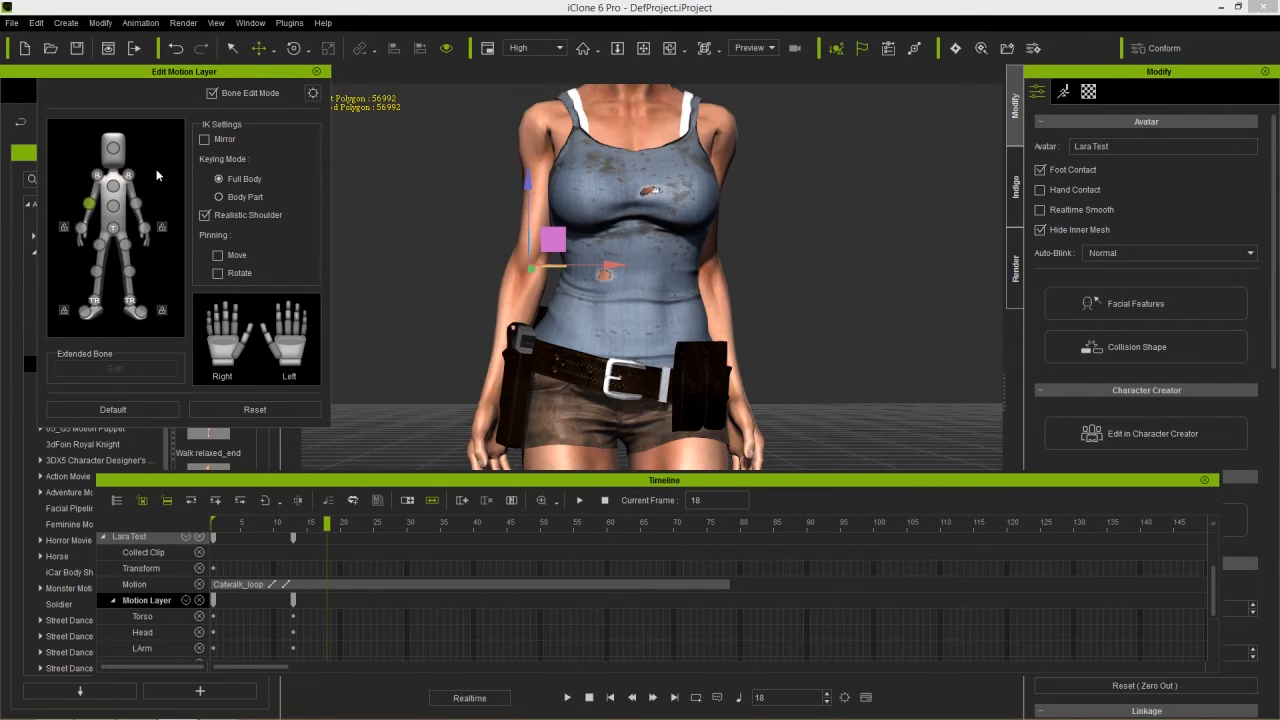
left_click(97, 175)
key("e")
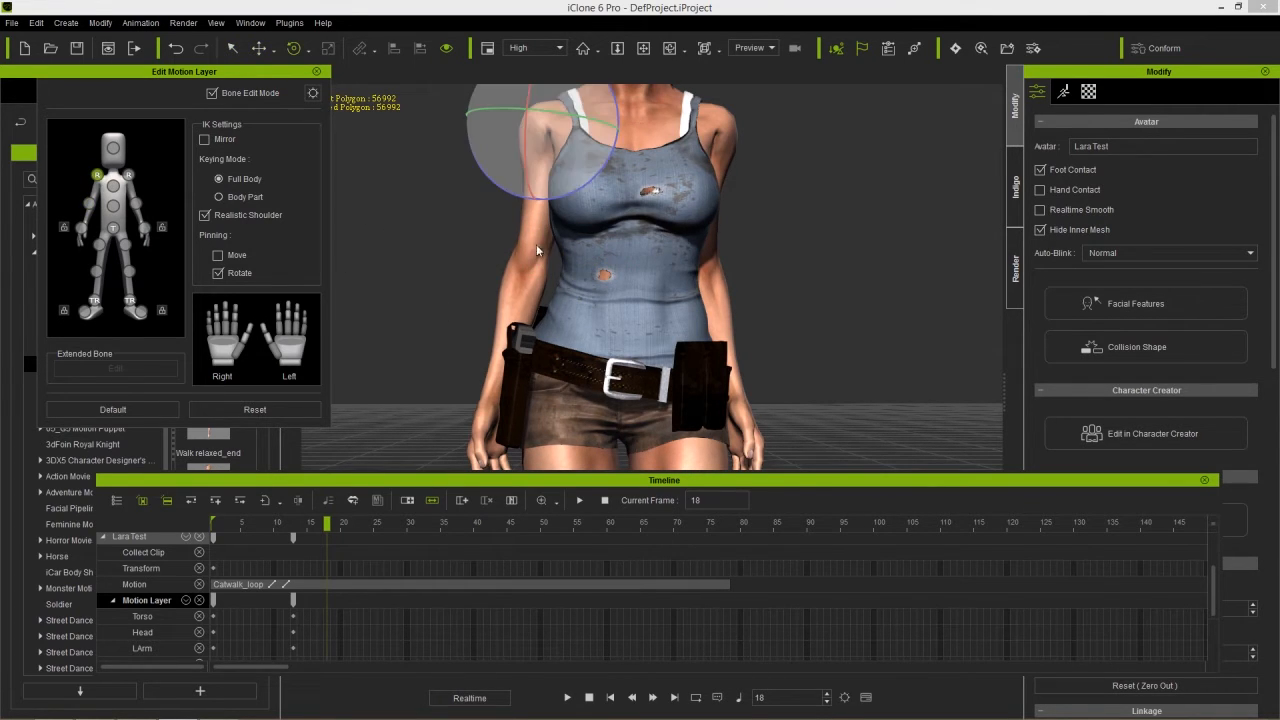
left_click_drag(587, 172, 585, 176)
- Reset the Motion Layer pose at frame 37 and scrub back over the arm swing to check it
left_click_drag(324, 527, 455, 517)
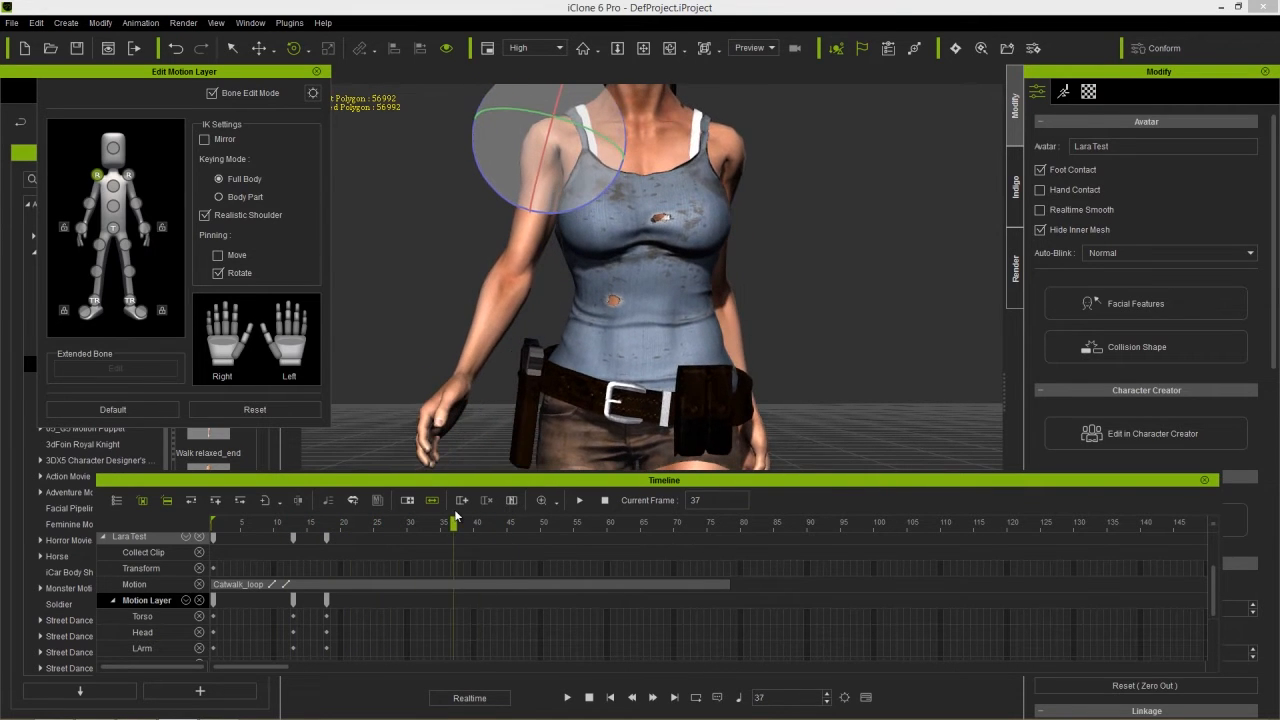
left_click(252, 408)
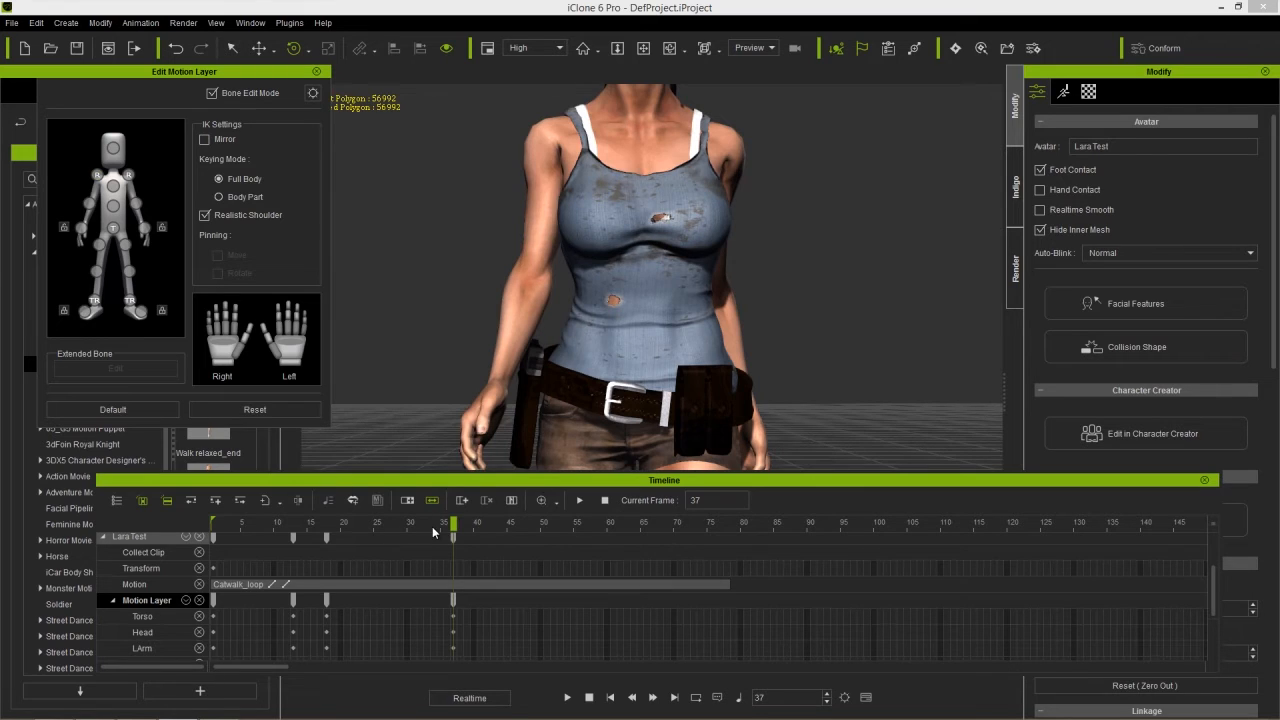
left_click_drag(429, 528, 320, 523)
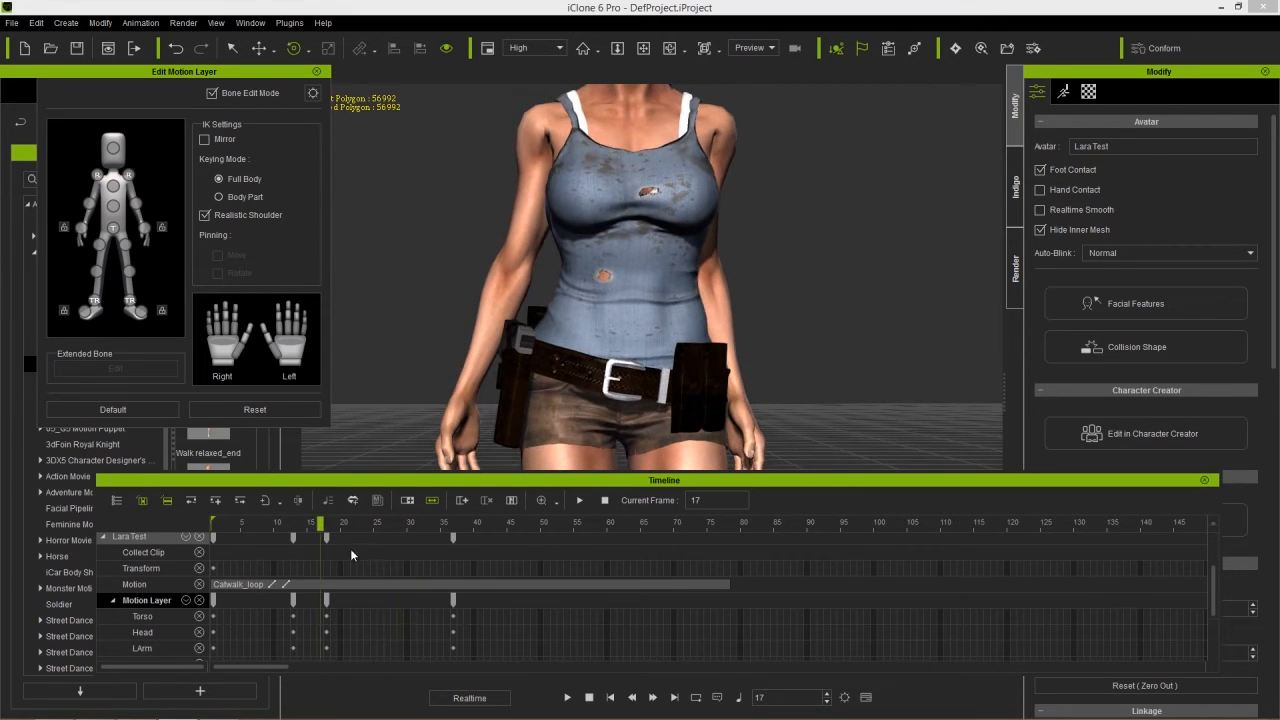
- Move the Motion Layer key at frame 13 to about frame 10 and the one at frame 18 to frame 16
left_click(370, 588)
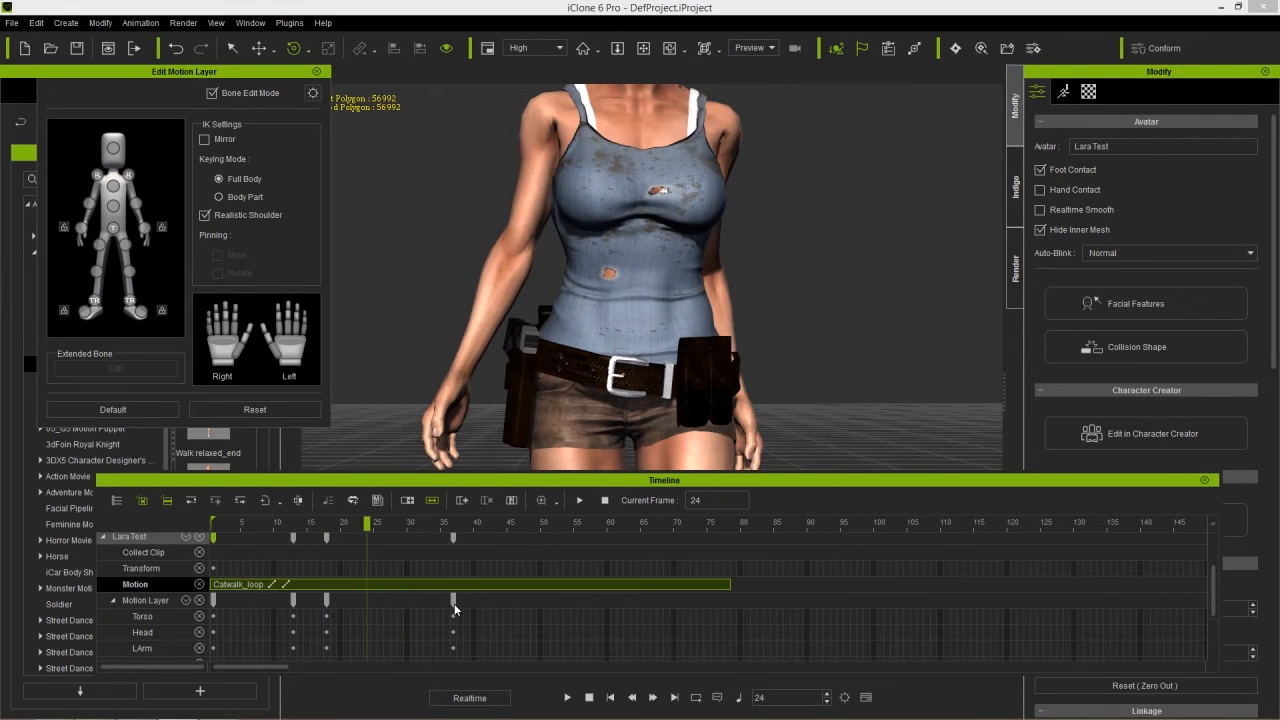
left_click(453, 602)
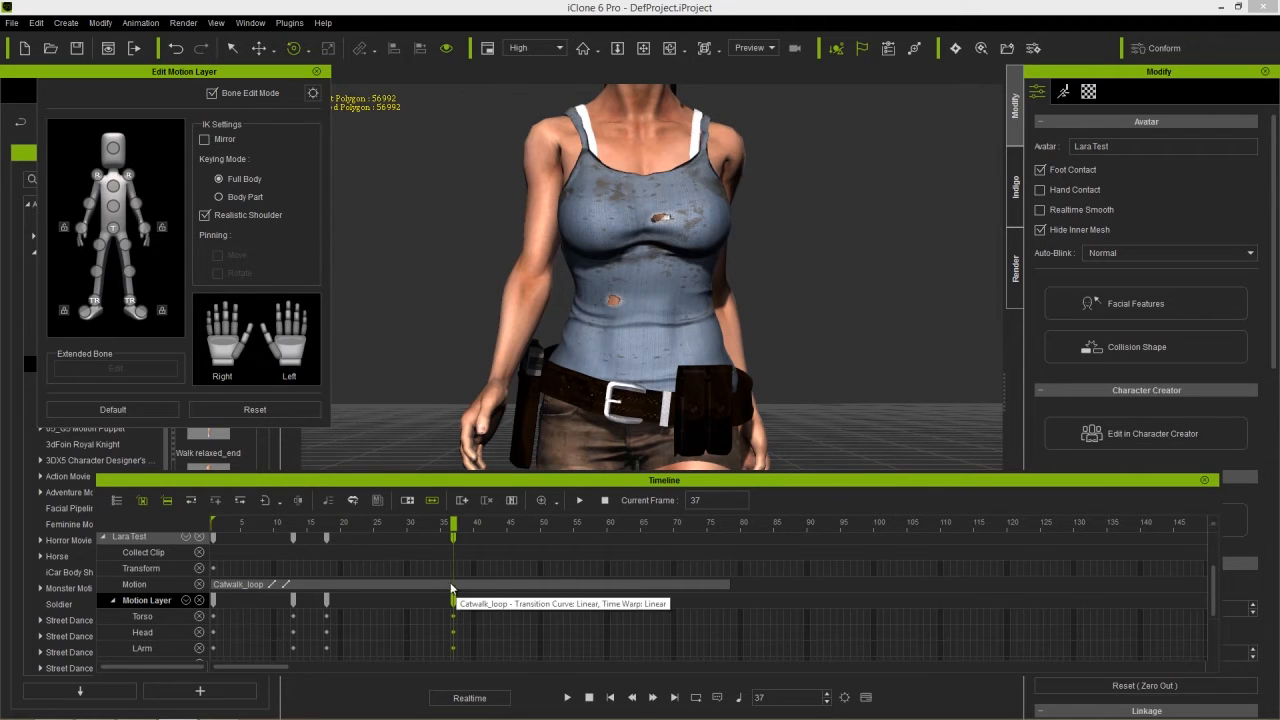
left_click_drag(414, 527, 303, 536)
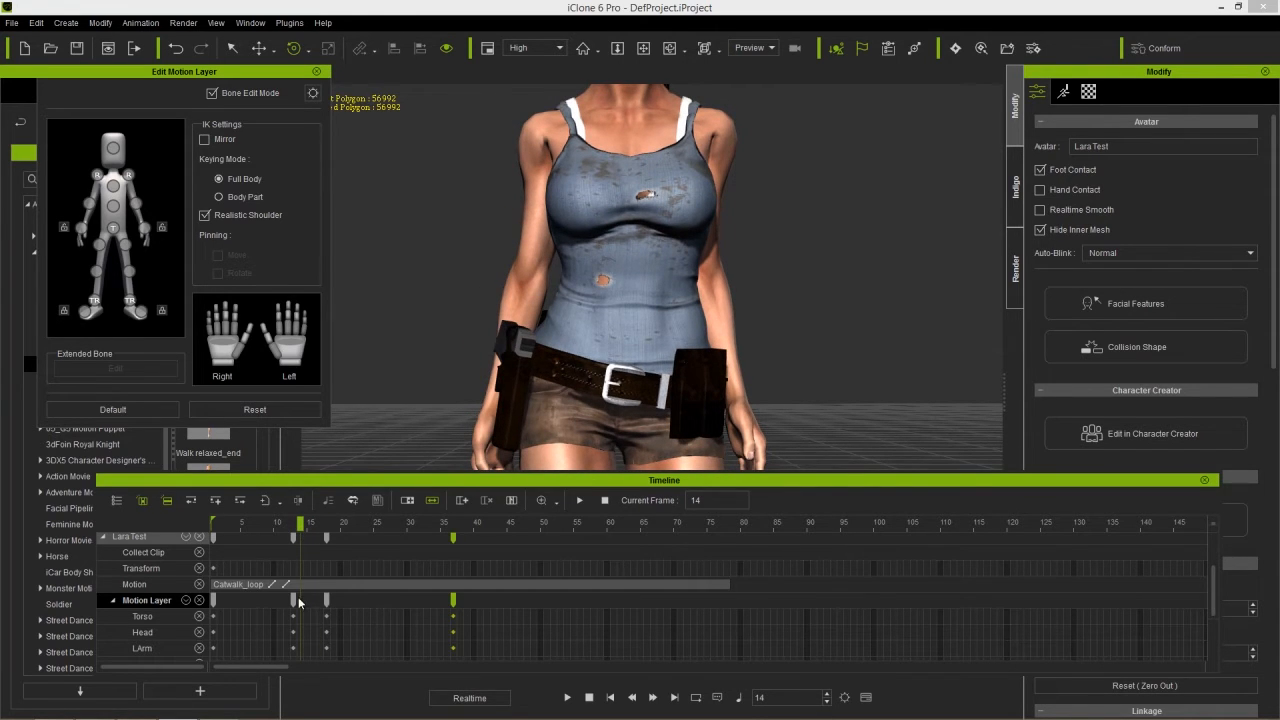
mouse_move(294, 600)
left_mouse_down()
mouse_move(273, 601)
mouse_move(313, 601)
left_mouse_up()
mouse_move(299, 529)
left_mouse_down()
mouse_move(277, 528)
mouse_move(317, 525)
left_mouse_up()
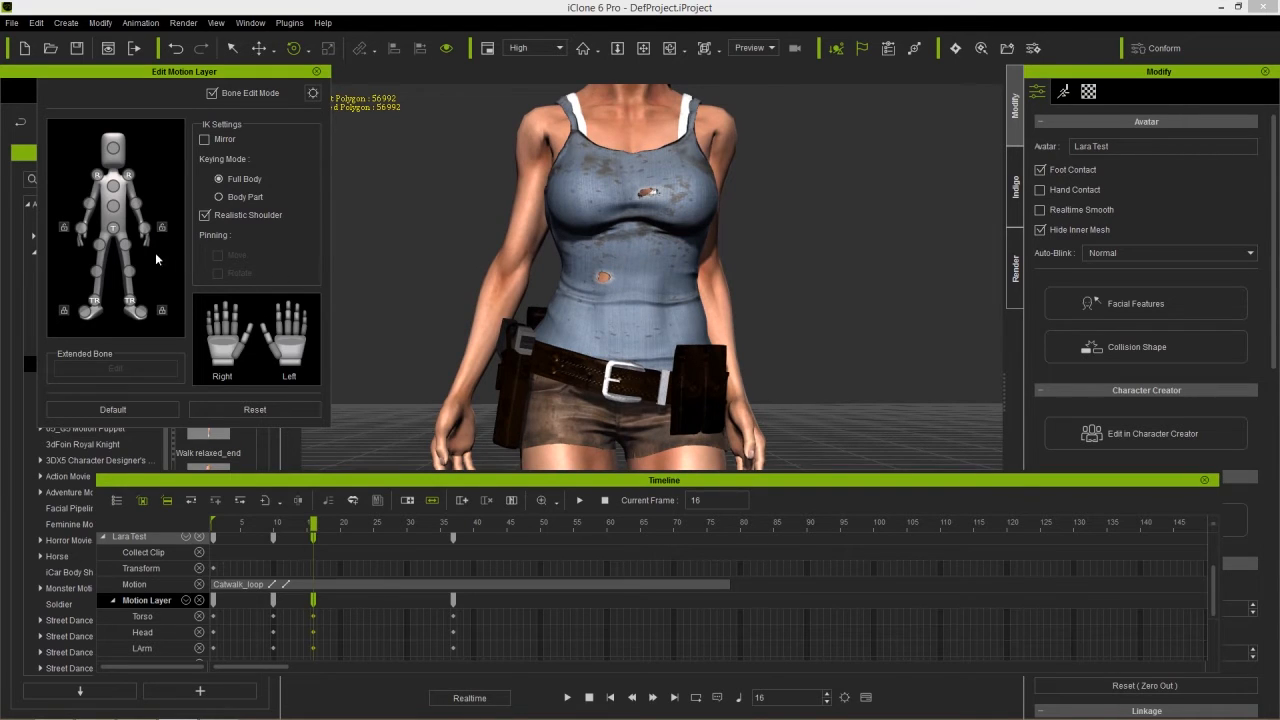
- Rotate the right forearm outward at frame 16 and adjust the right upper arm at frame 56 of the walk
left_click(92, 207)
left_click_drag(564, 321, 545, 336)
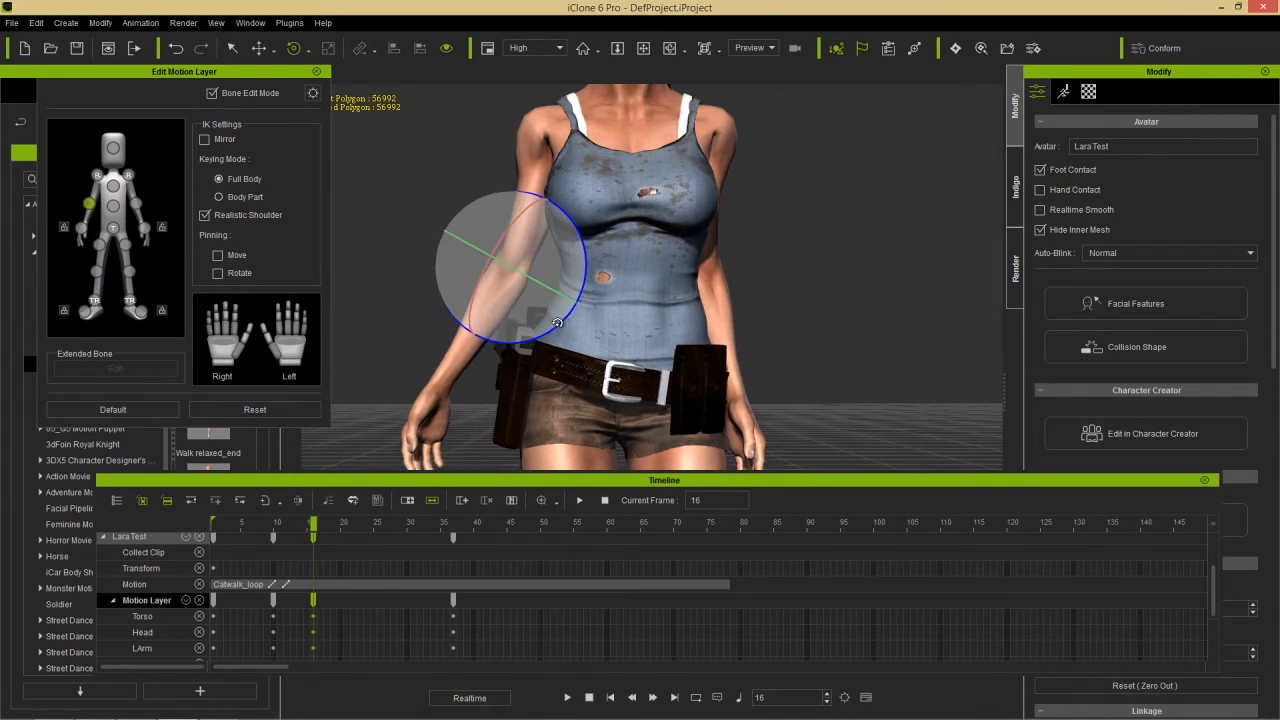
left_click_drag(301, 526, 580, 537)
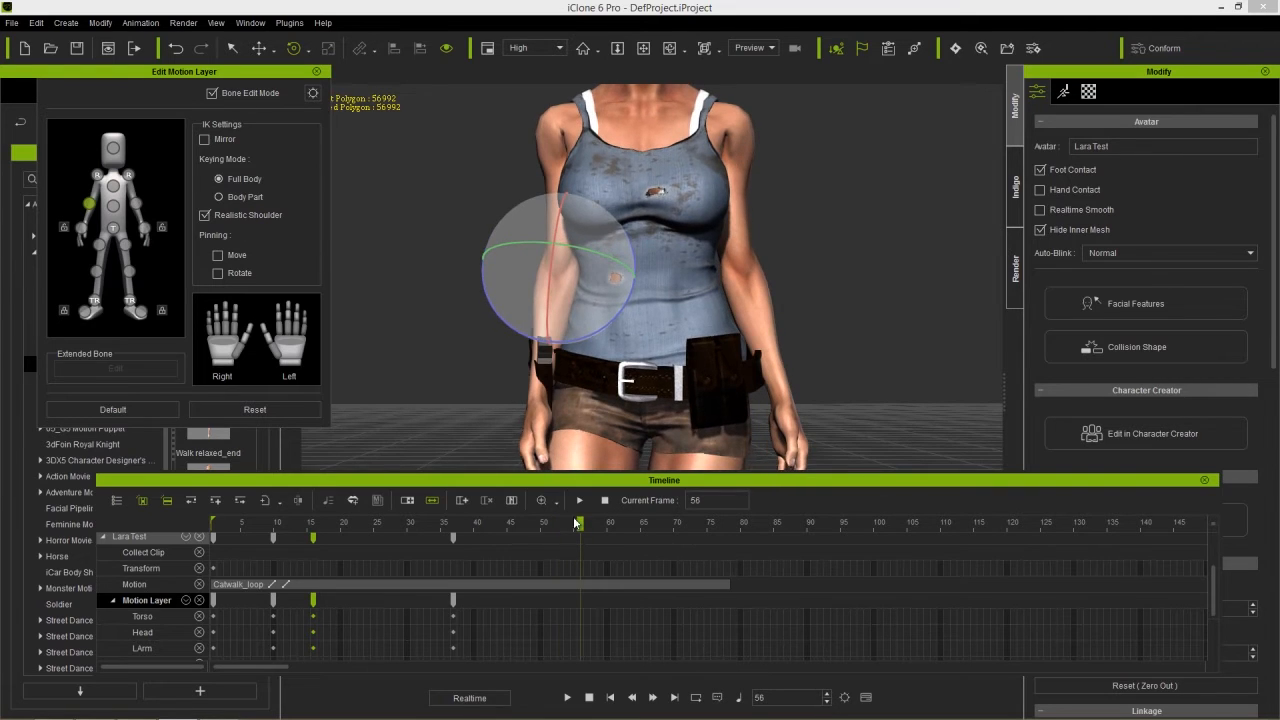
left_click(97, 175)
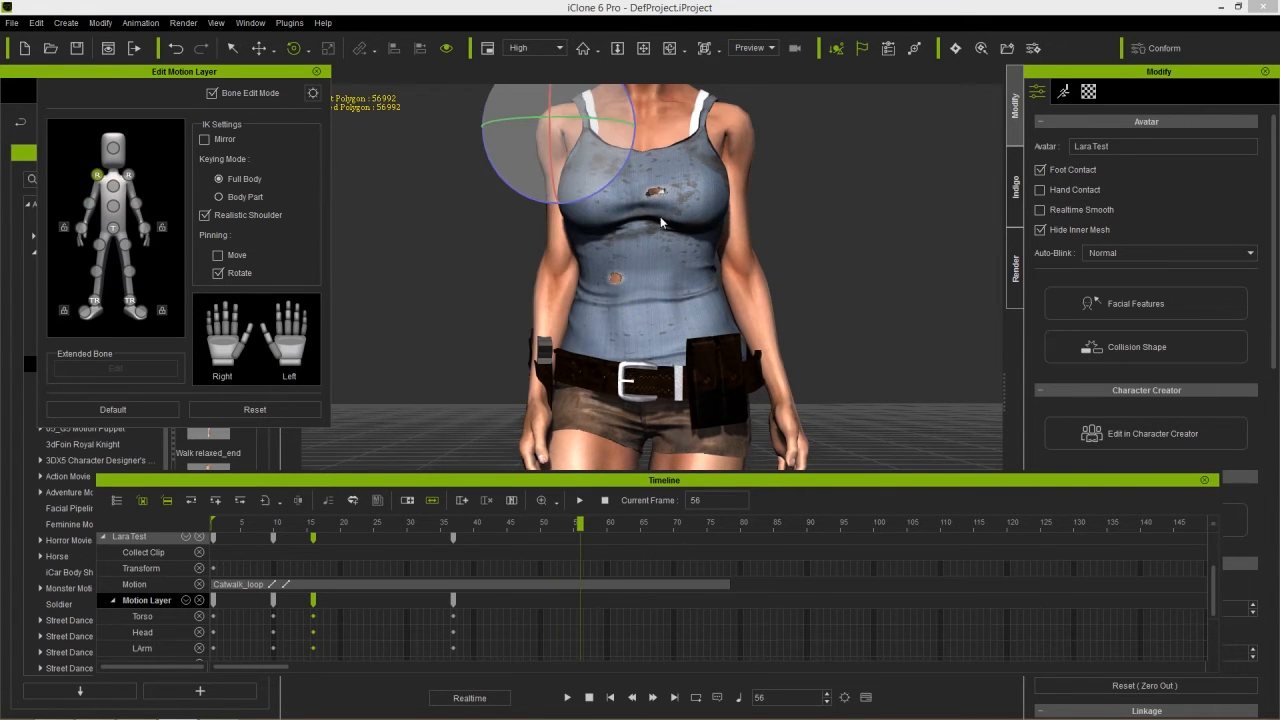
left_click_drag(622, 155, 622, 163)
left_click_drag(481, 530, 313, 530)
left_click_drag(290, 533, 214, 537)
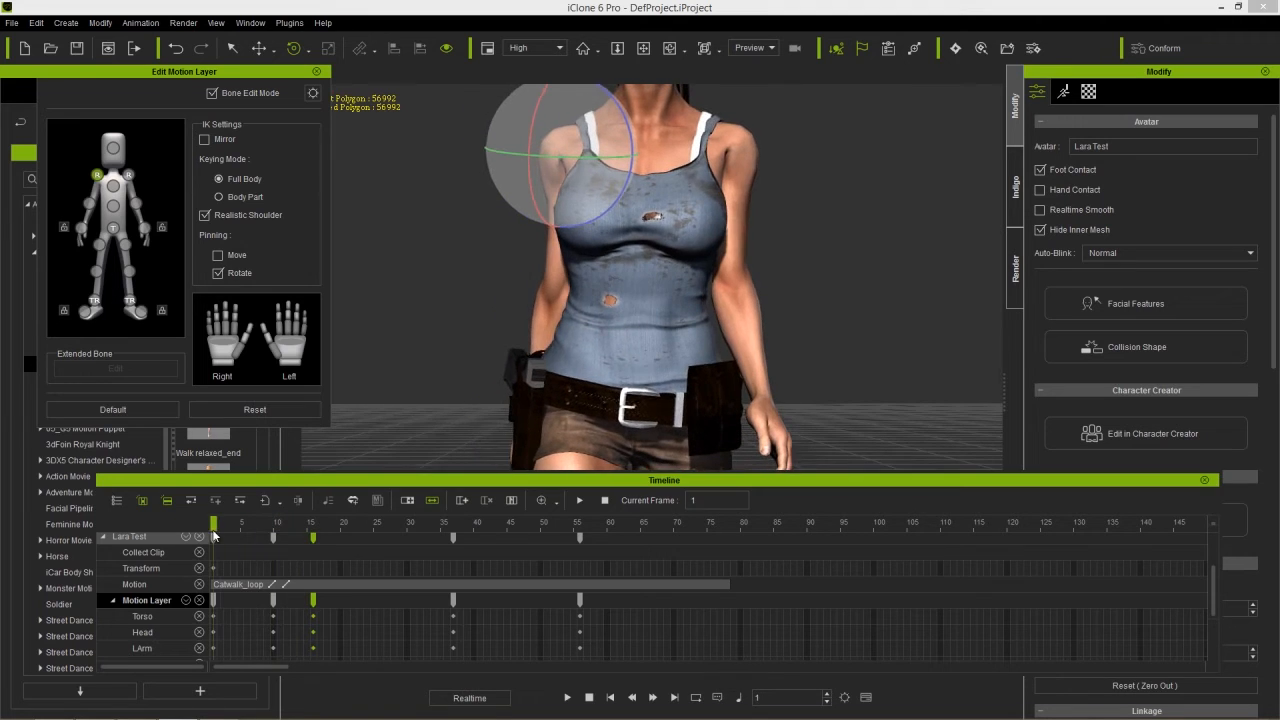
- Adjust the left upper arm's rotation at frames 10 and 16 so the arm clears the pouch
left_click(127, 177)
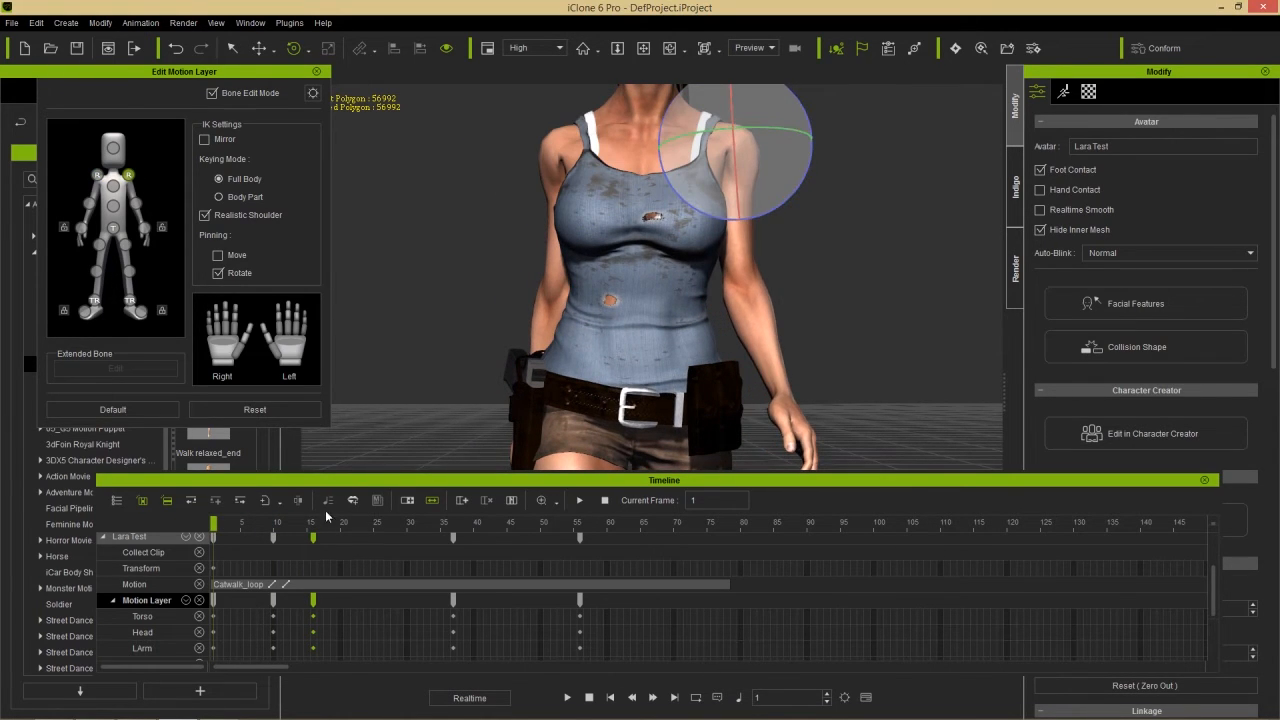
left_click(278, 521)
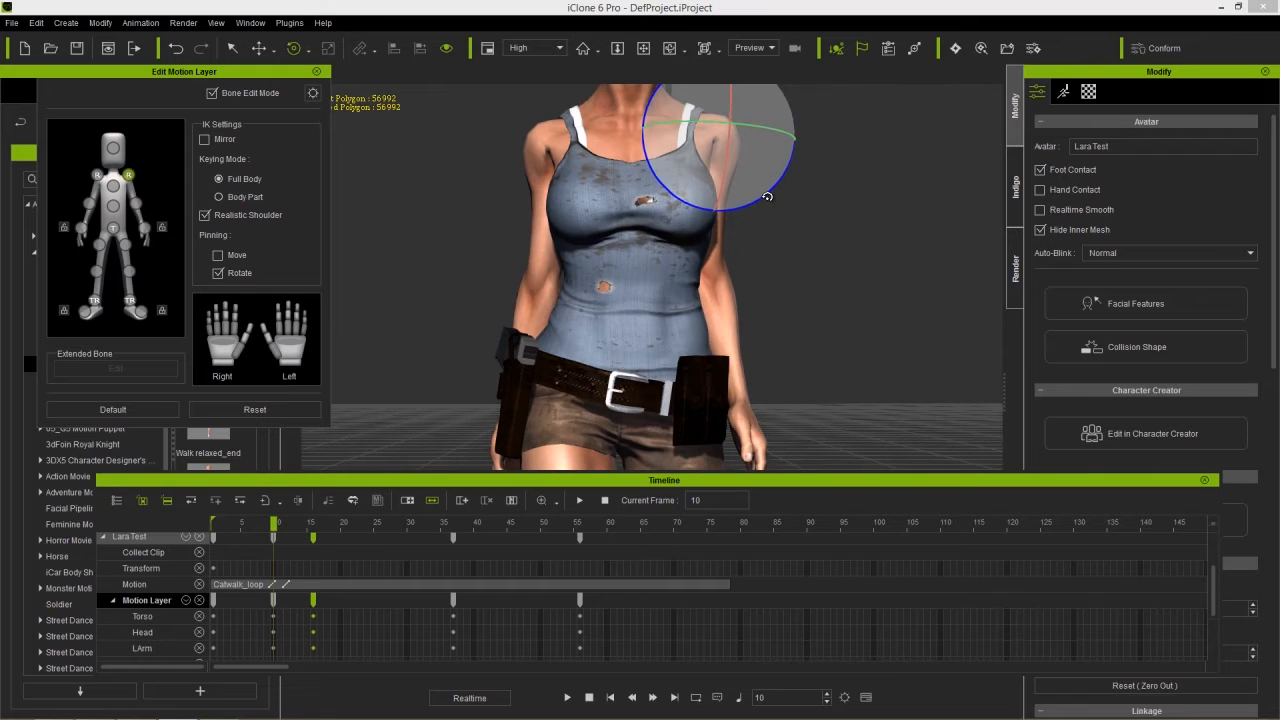
left_click_drag(772, 196, 770, 198)
left_click(312, 524)
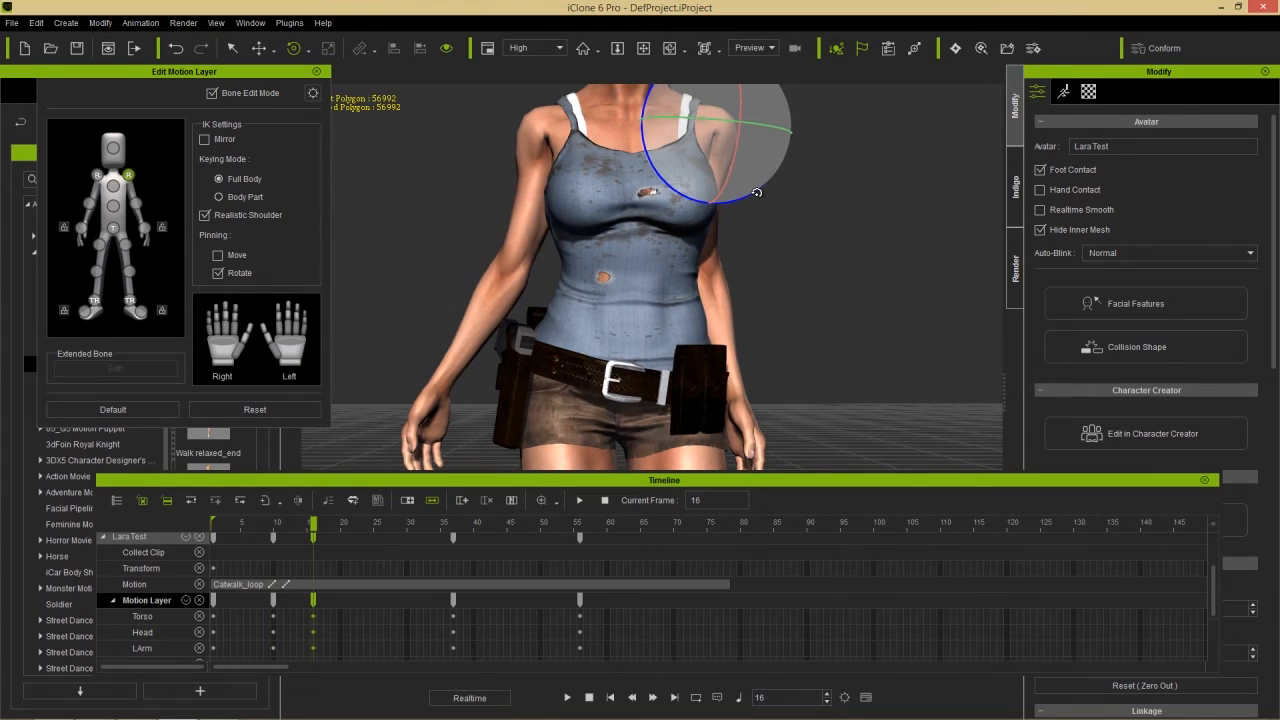
left_click_drag(757, 193, 760, 191)
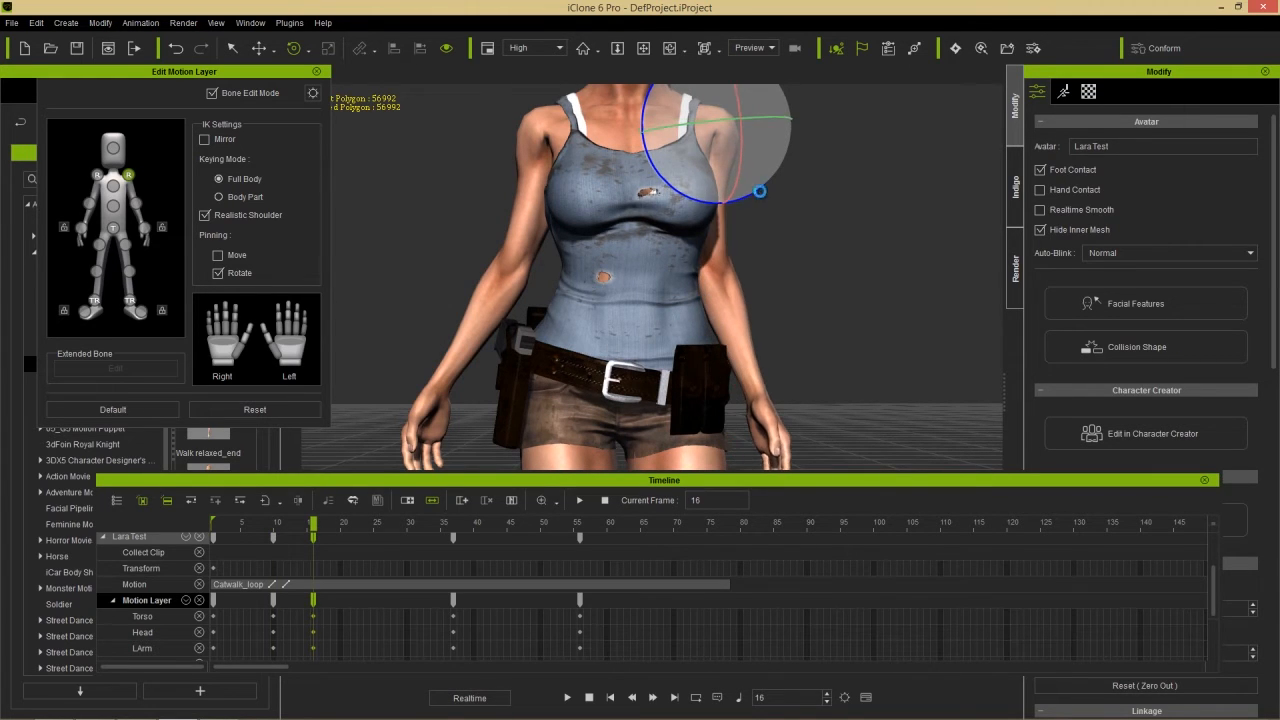
- Key the left upper arm rotated away from the body at frames 47 and 56, and scrub back to frame 1
left_click_drag(313, 524, 529, 511)
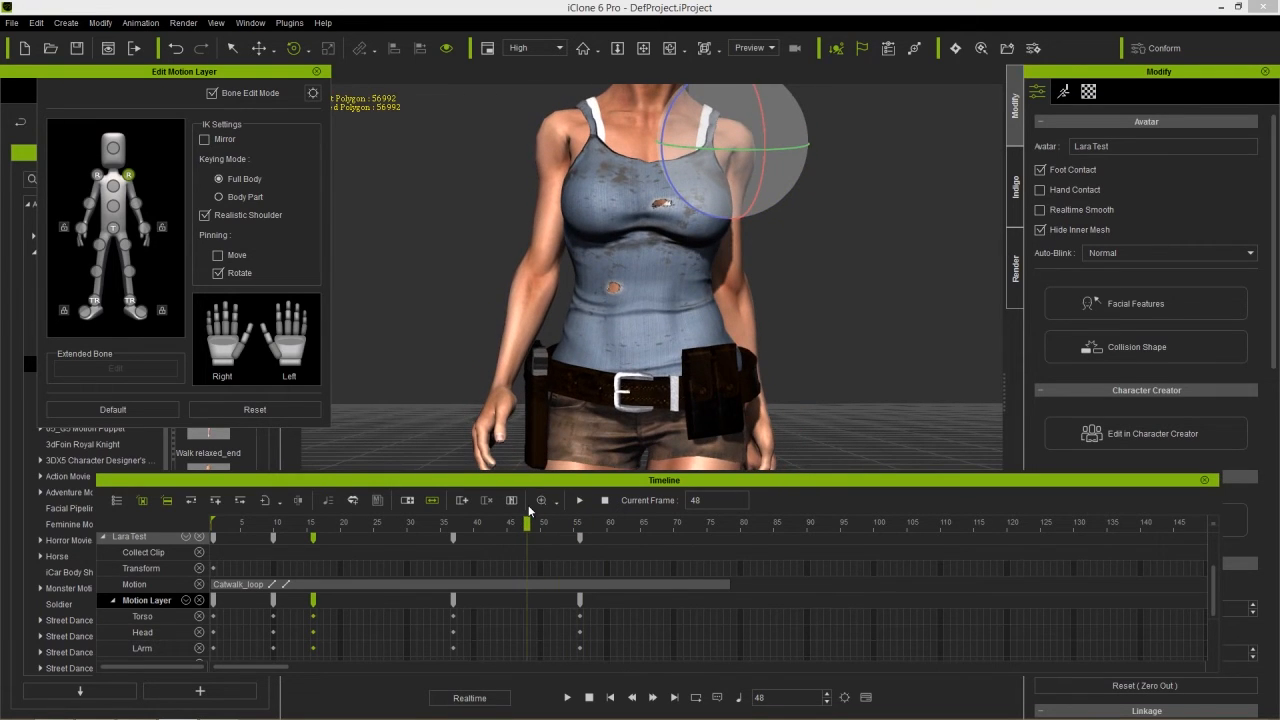
left_click(522, 600)
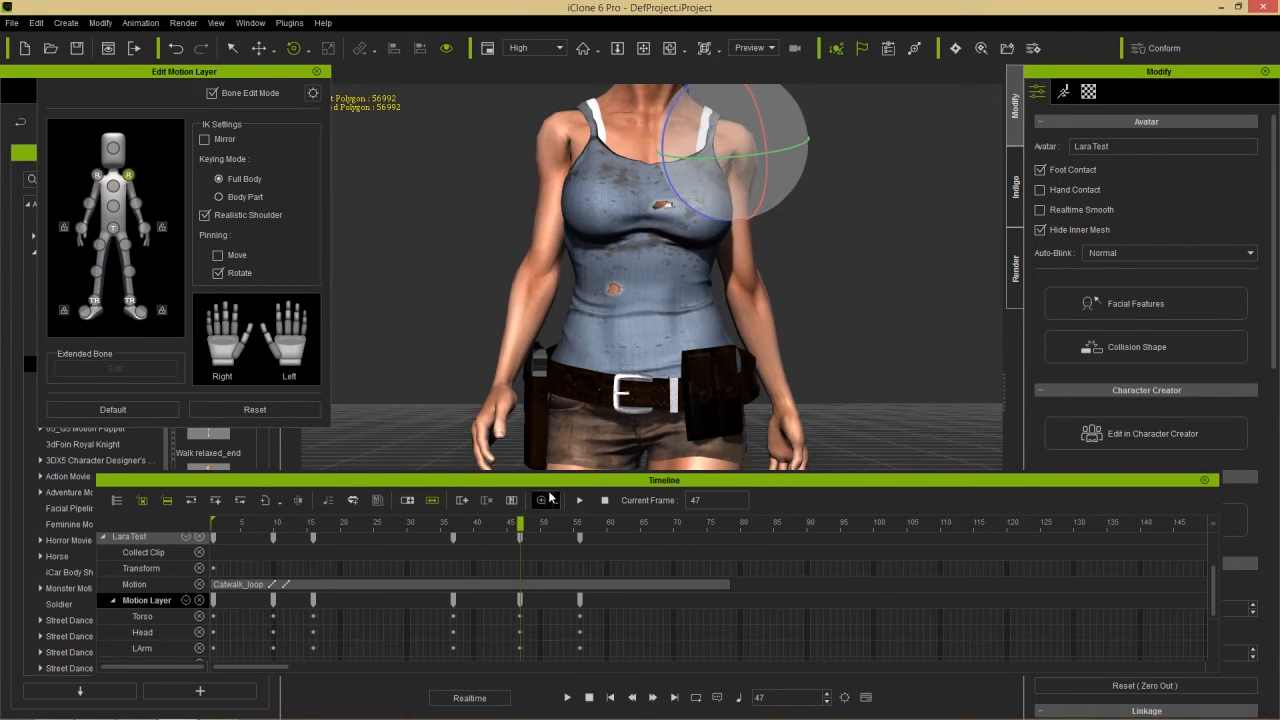
left_click_drag(470, 524, 581, 517)
left_click_drag(780, 185, 779, 185)
left_click_drag(537, 533, 215, 524)
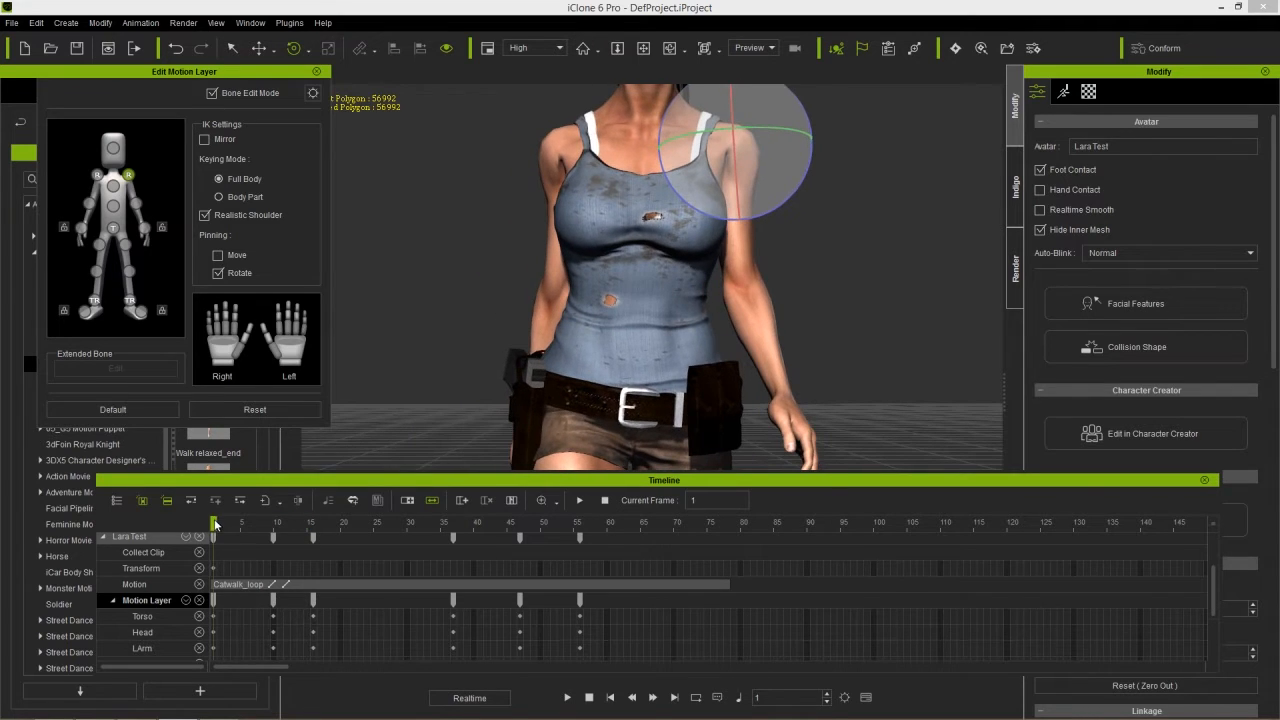
- Copy the Motion Layer key at frame 1 to frame 78, play the walk to check it, and return to frame 1
right_click(214, 603)
left_click(250, 630)
left_click(729, 607)
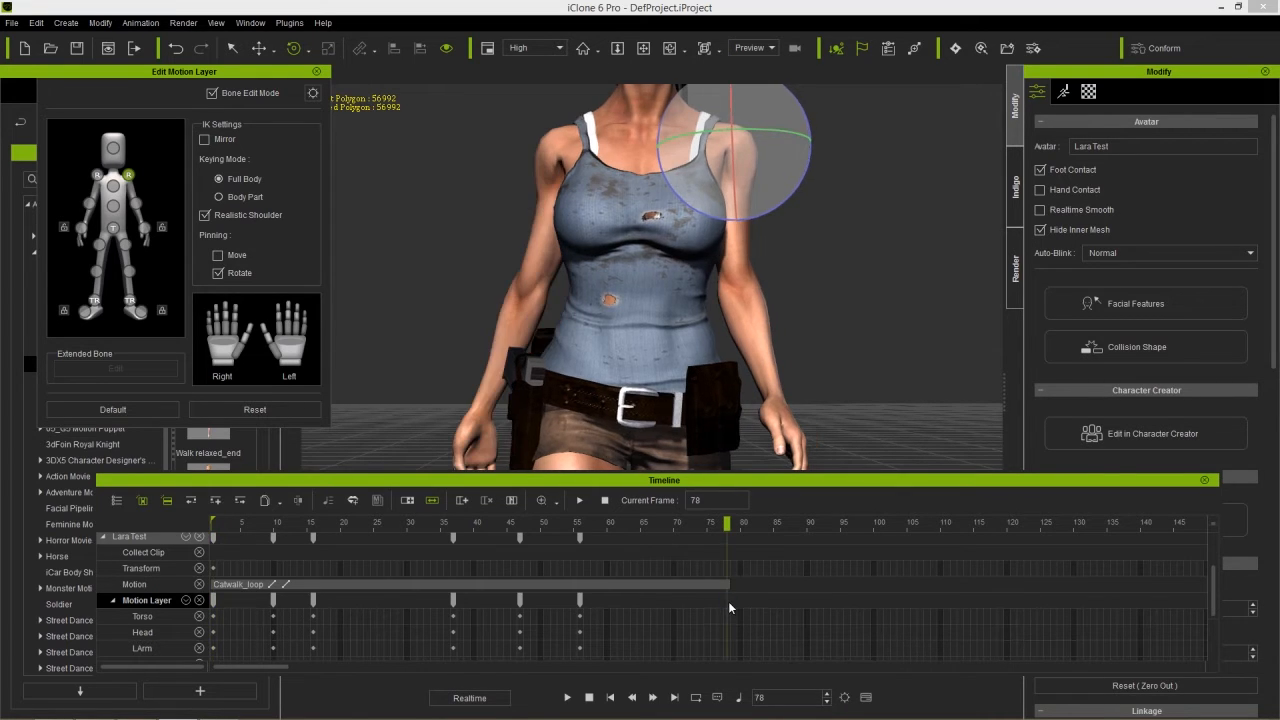
right_click(728, 603)
left_click(771, 647)
key("space")
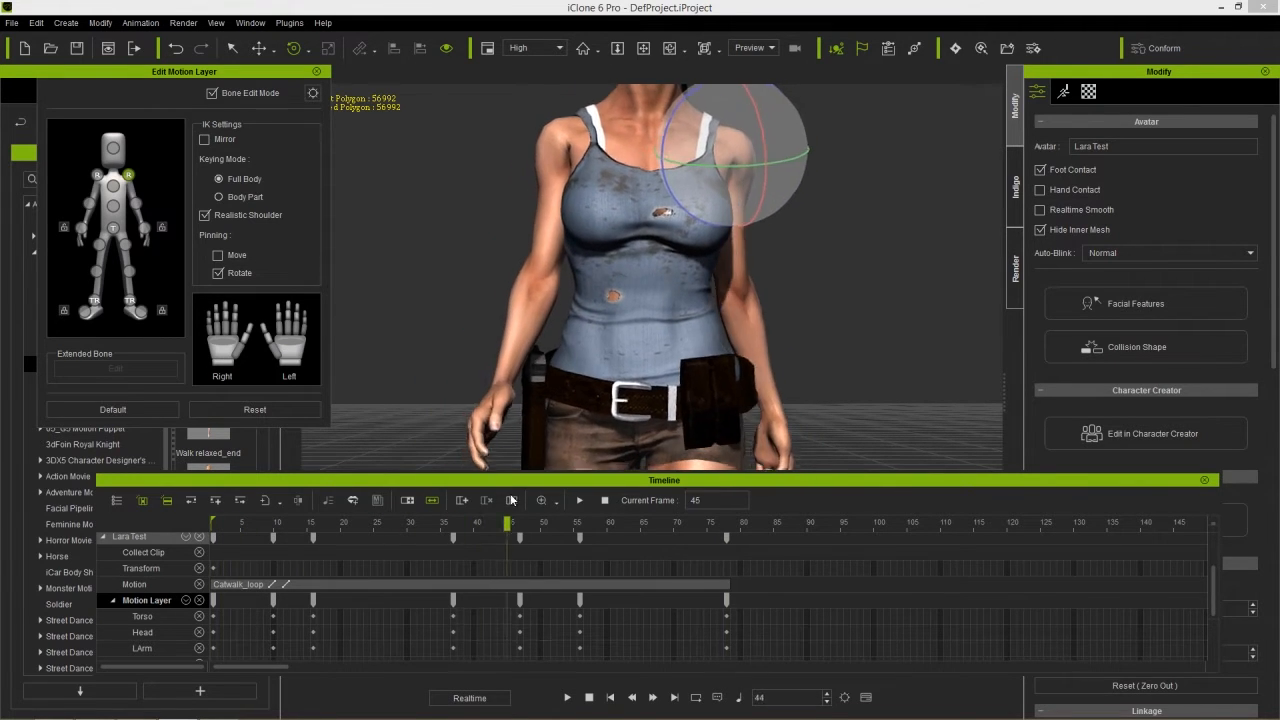
left_click_drag(736, 488, 195, 519)
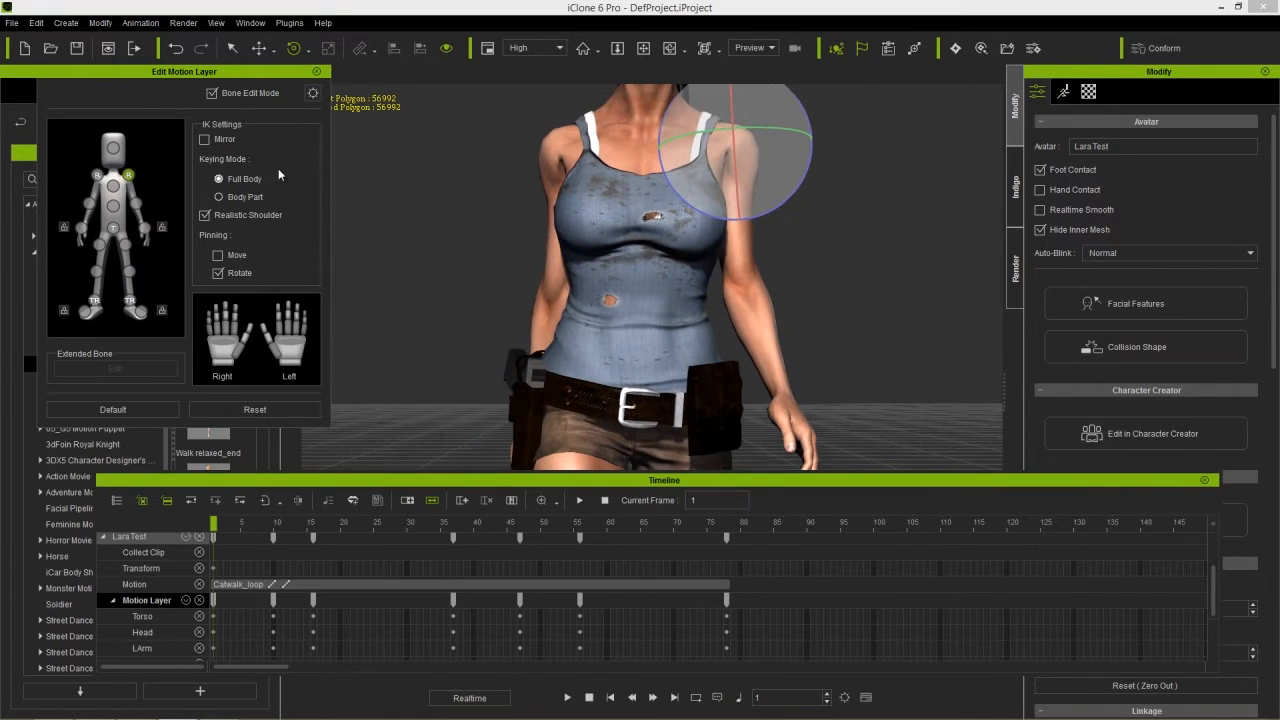
- Close the Motion Layer editor, collect the clip over the full Catwalk_loop range and add it as a motion to 3DXchange
left_click(316, 71)
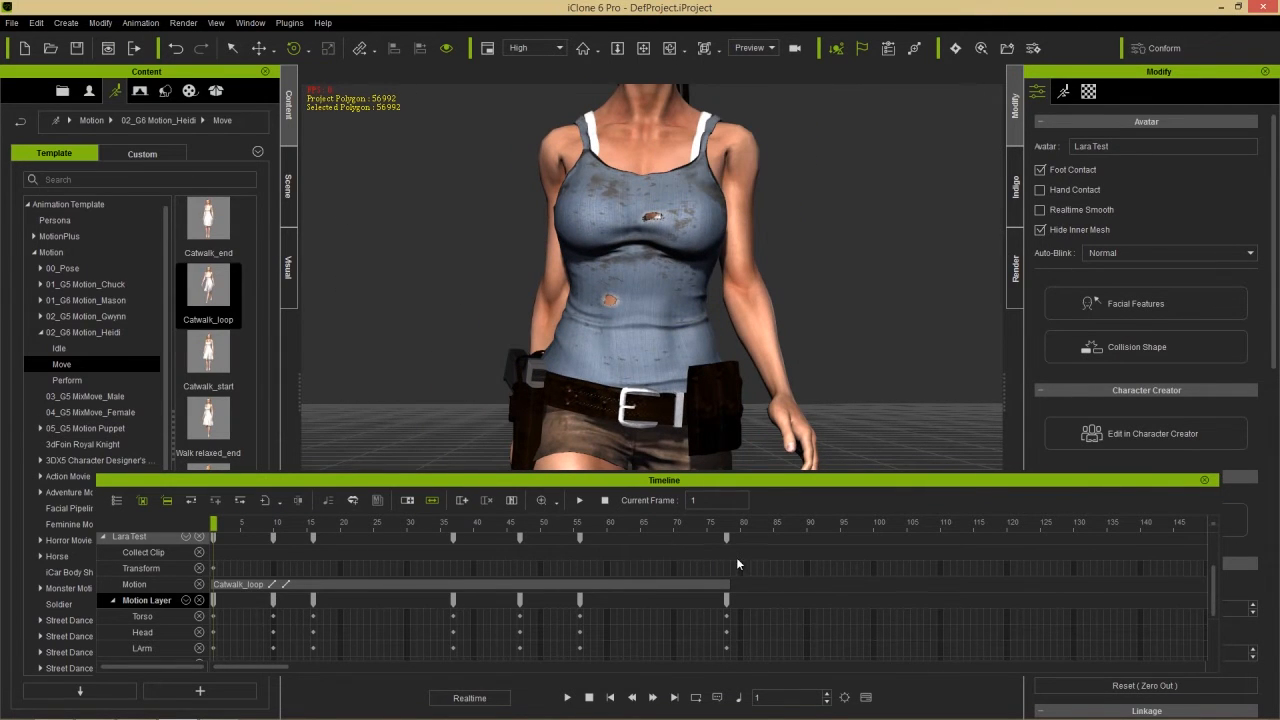
left_click_drag(729, 552, 221, 574)
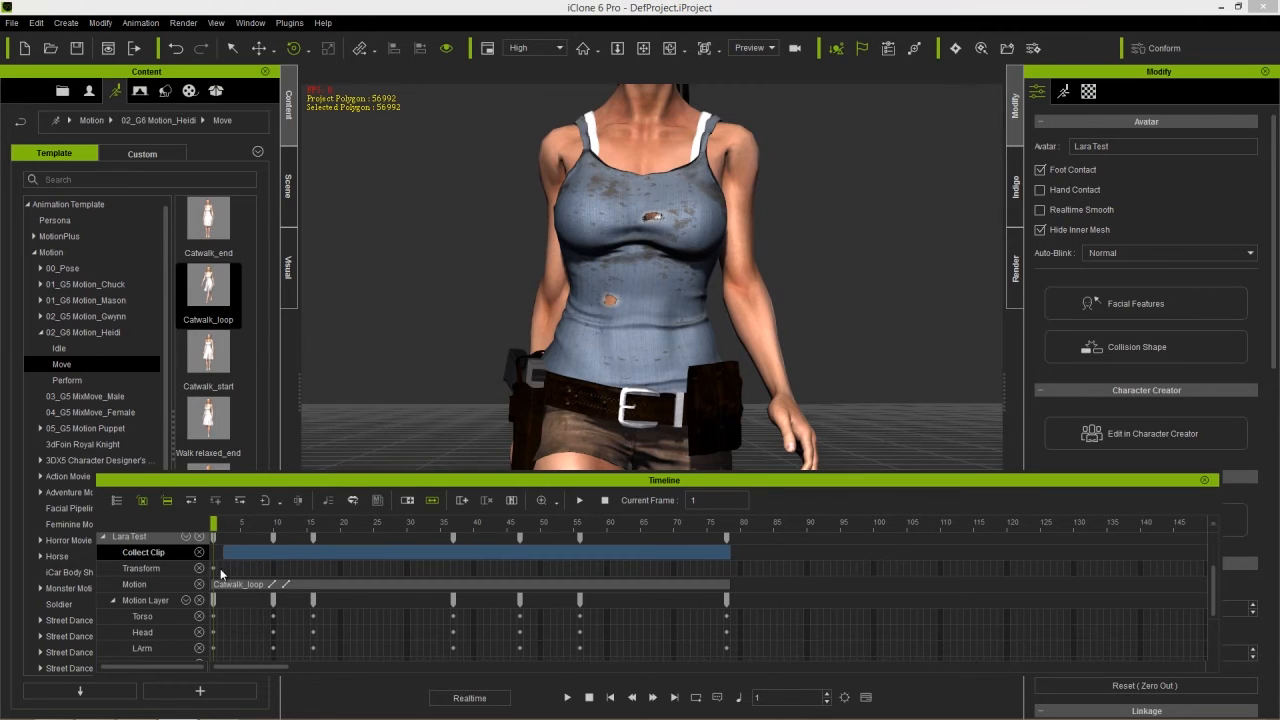
right_click(331, 549)
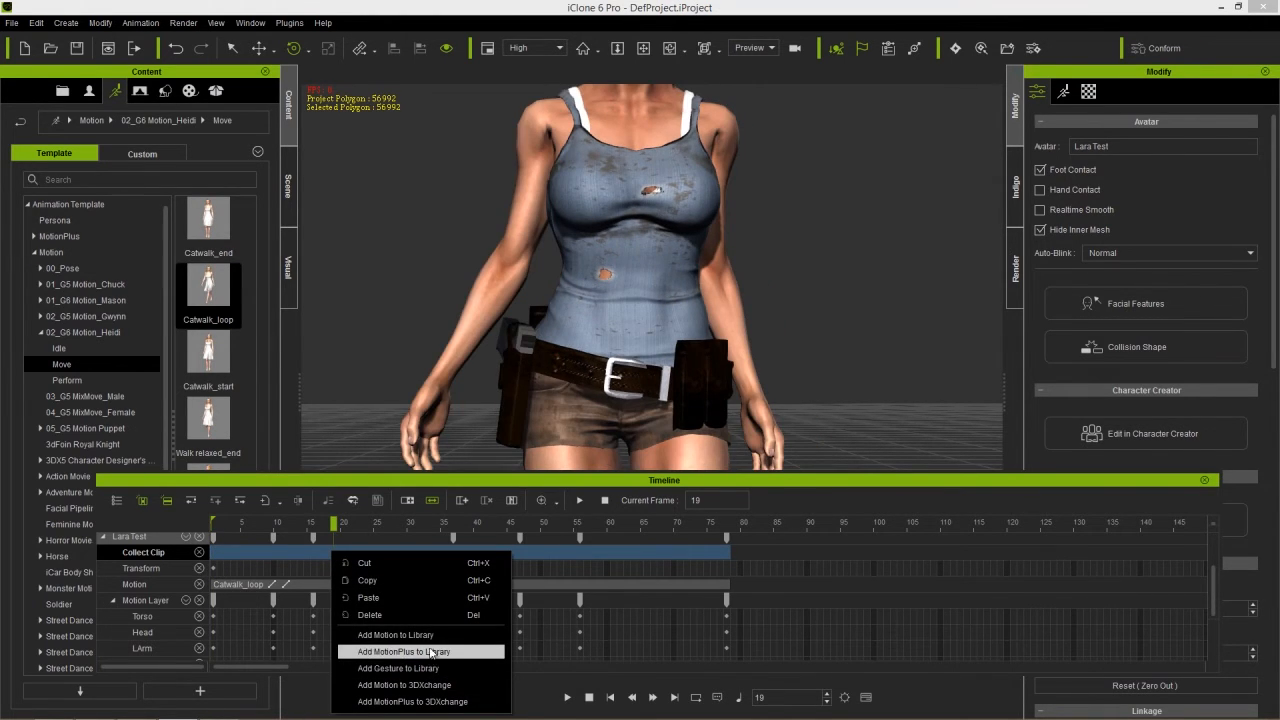
left_click(433, 687)
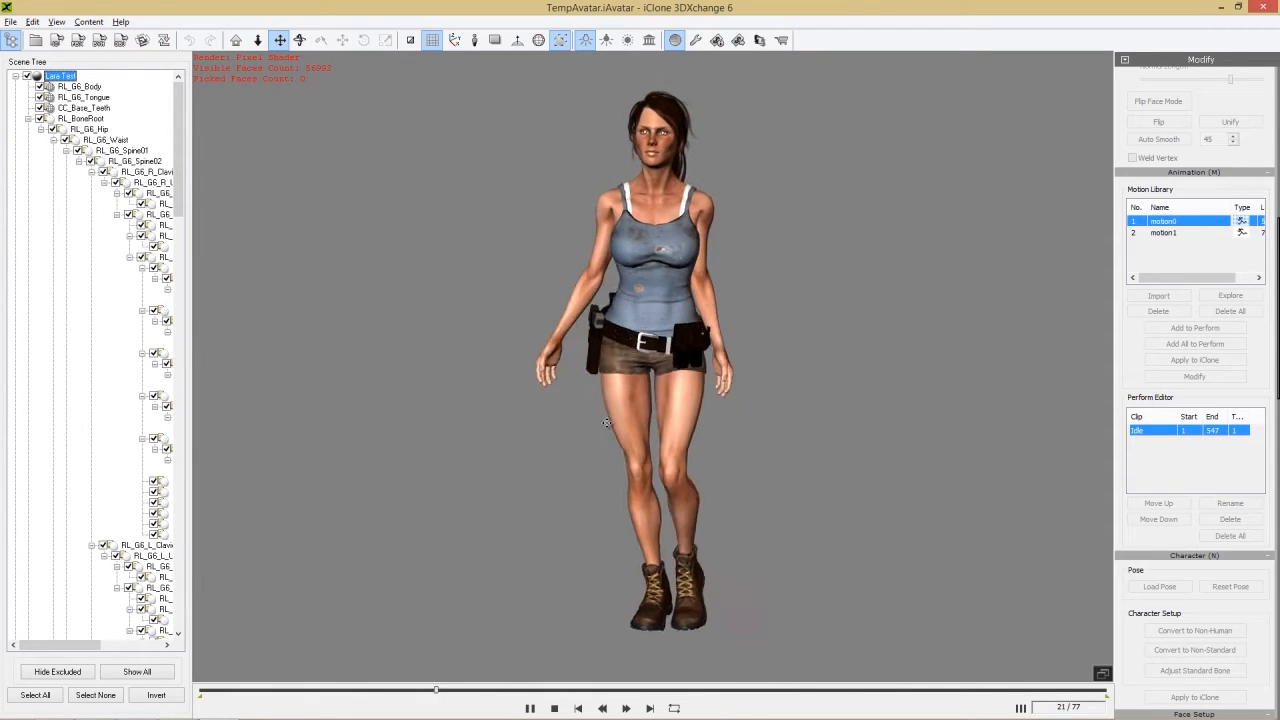
- Review the walk from all sides in 3DXchange, stop playback and add motion1 to the perform clips
right_click_drag(551, 400, 484, 444)
right_click_drag(660, 400, 409, 406)
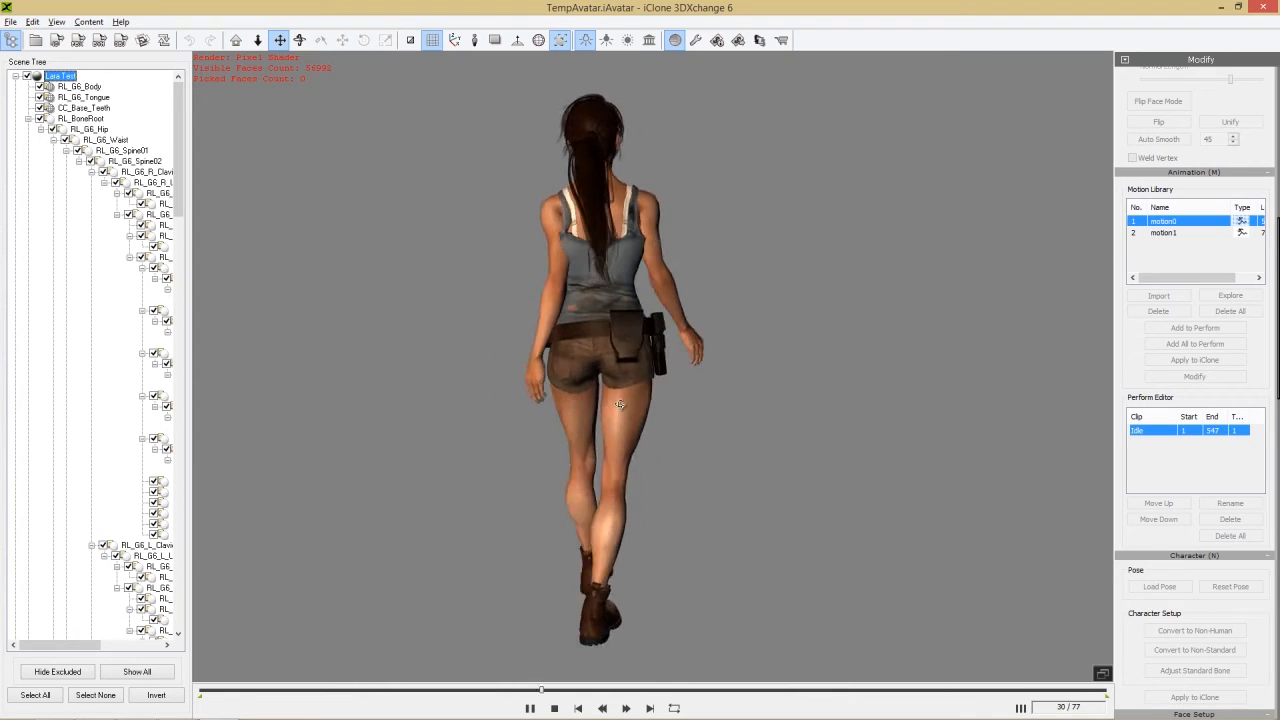
right_click_drag(659, 408, 1046, 369)
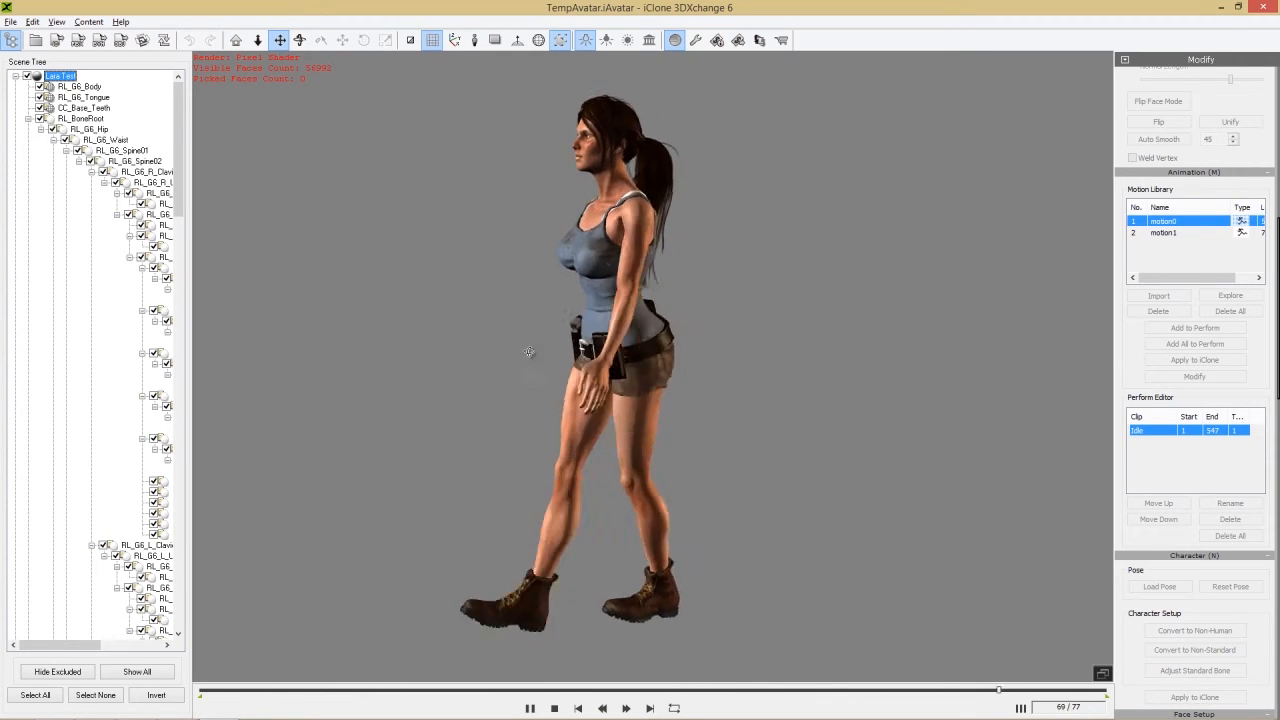
right_click_drag(531, 351, 795, 346)
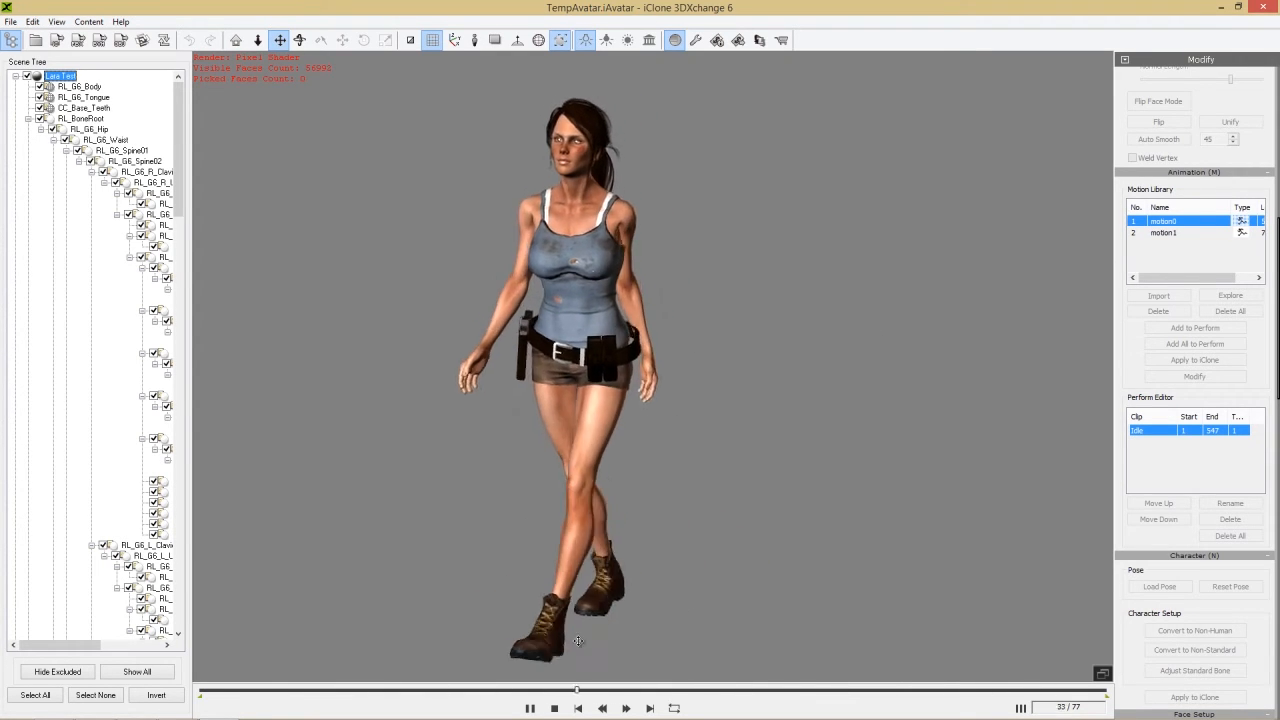
left_click(556, 708)
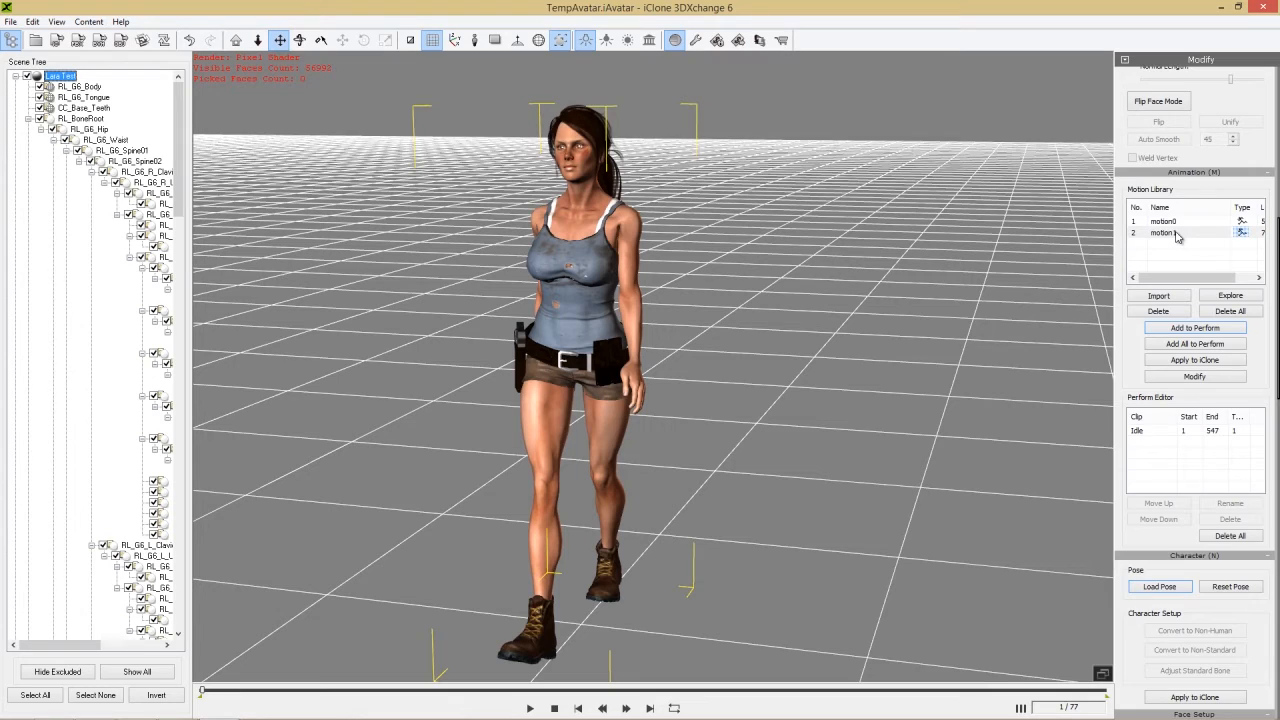
left_click(1191, 330)
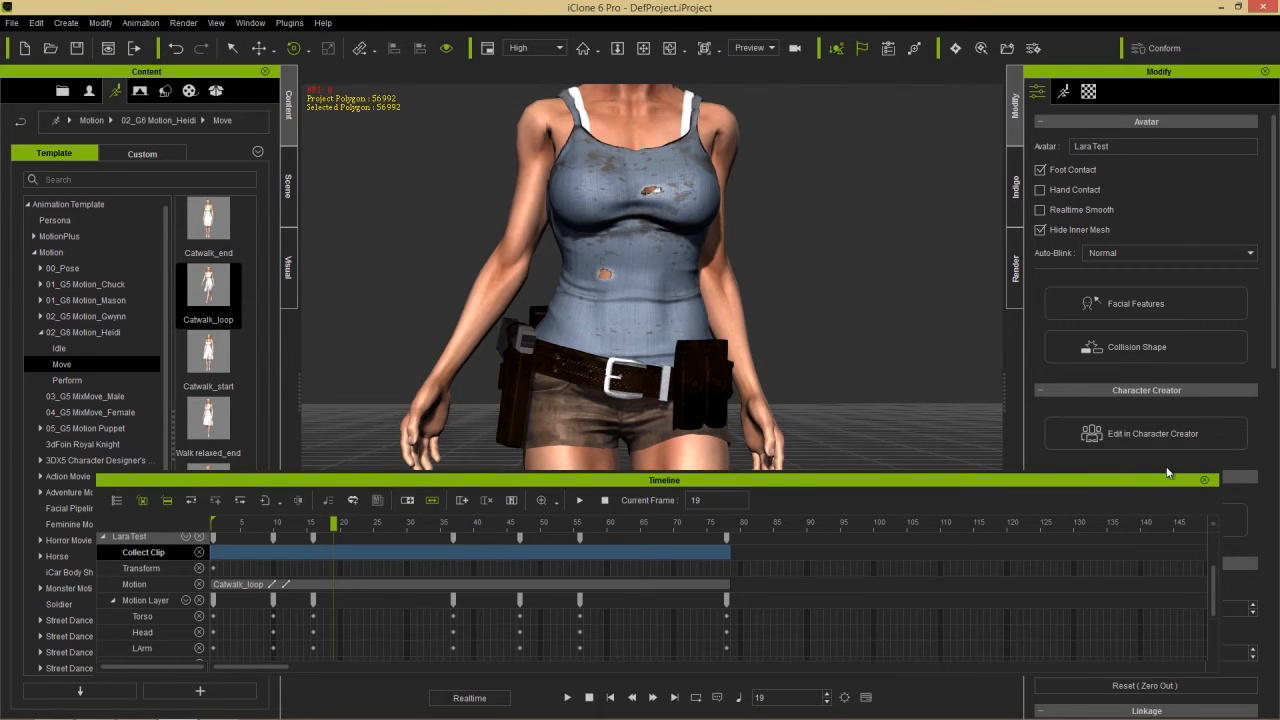
- Switch back to iClone, hide the Timeline and stop playback to return the full character to frame 1
left_click(1204, 482)
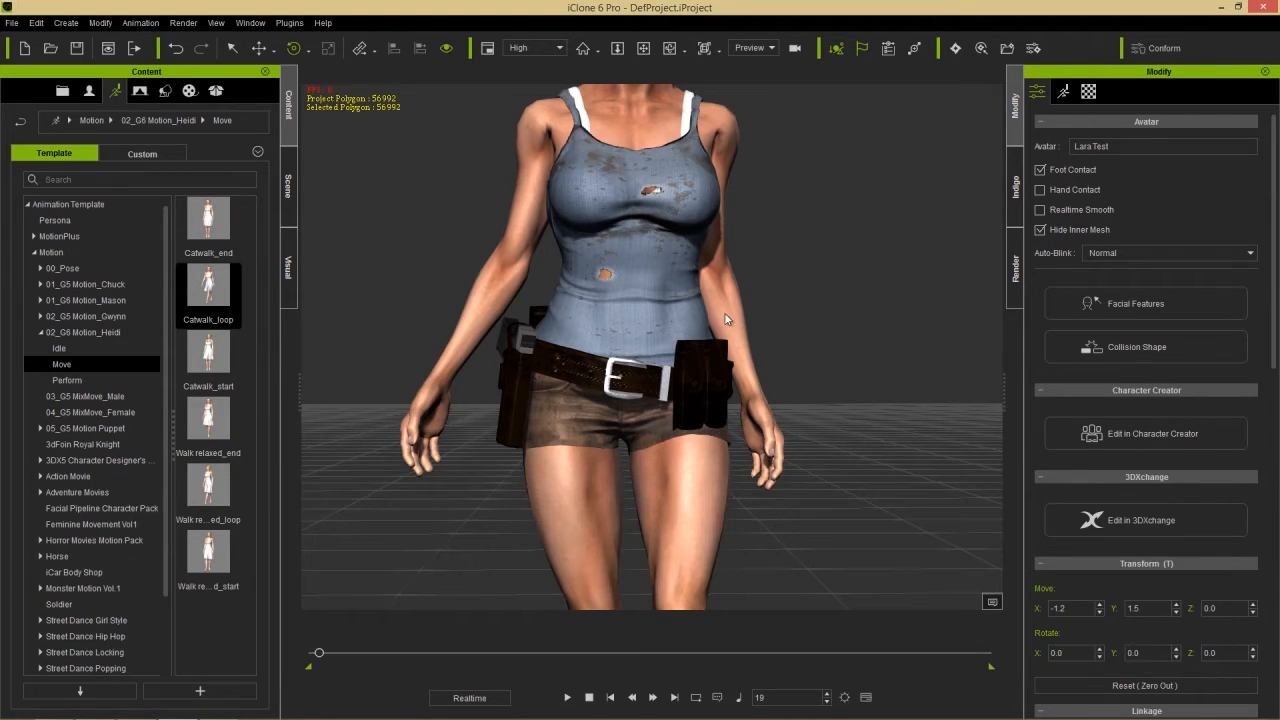
scroll(727, 319, "down", 4)
left_click(589, 698)
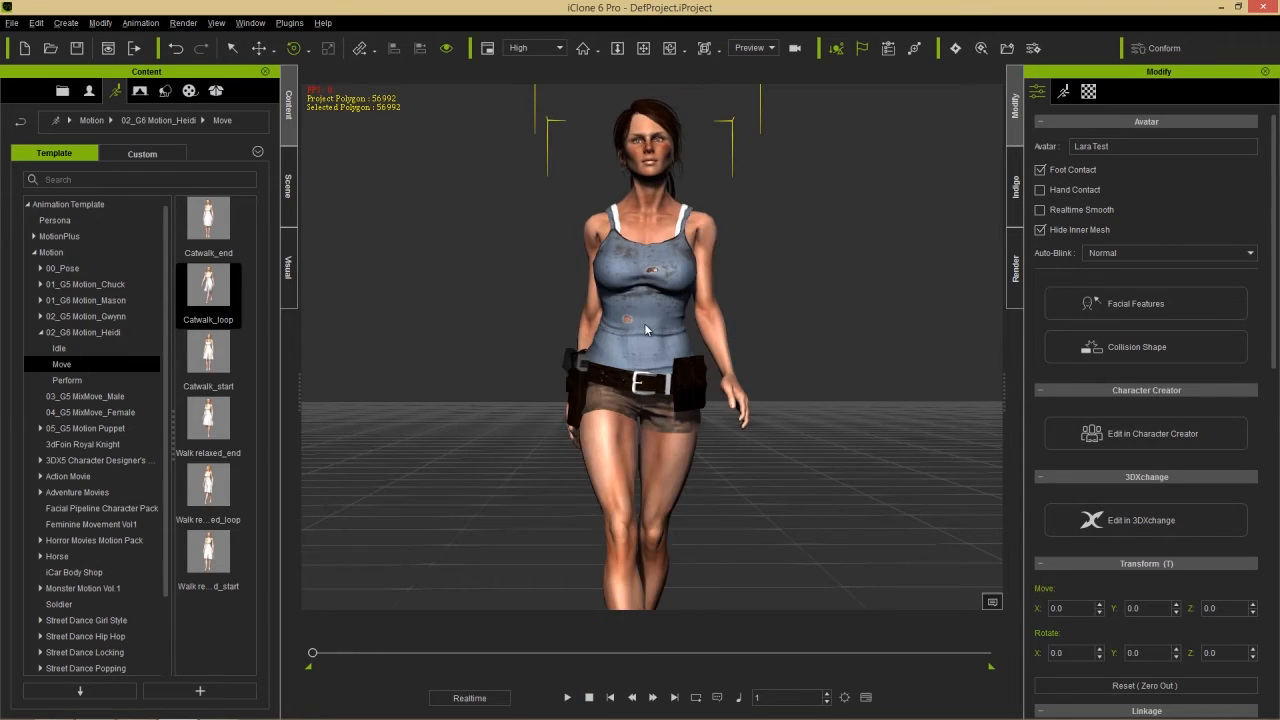
right_click(644, 321)
left_click(699, 477)
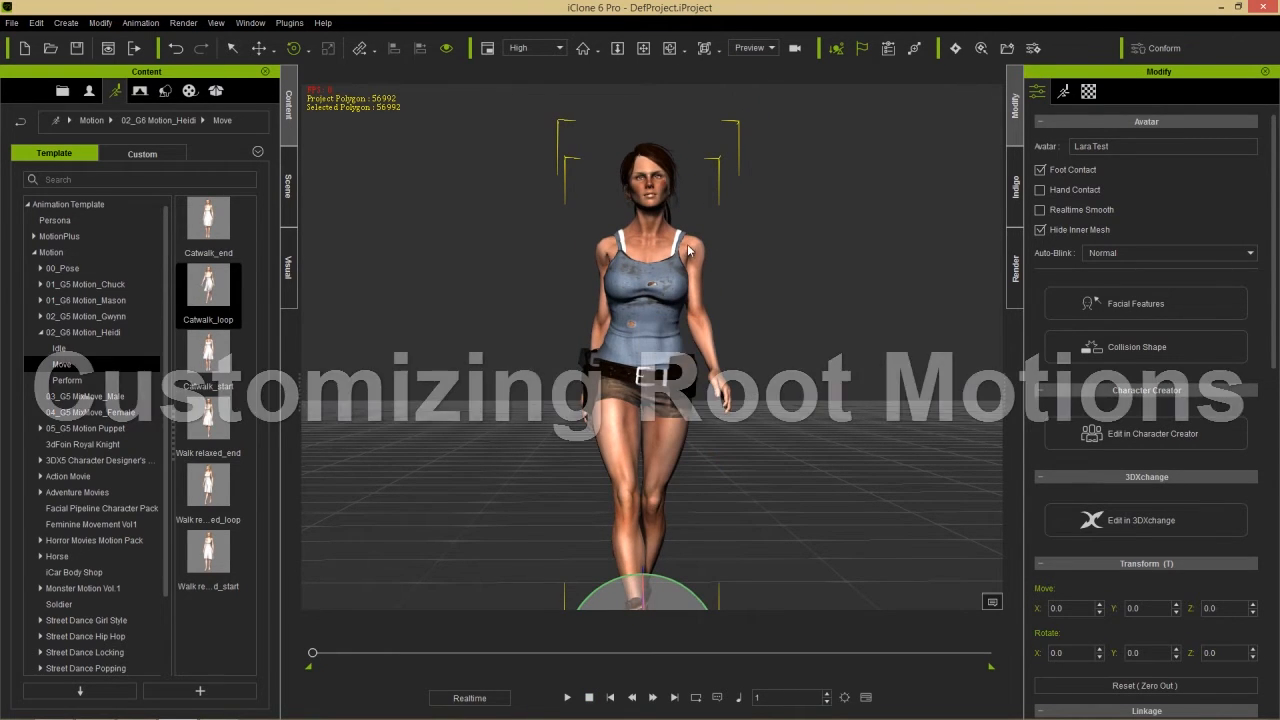
- Apply the Being chased 01 motion from Adventure Movies > Escape to the character
right_click_drag(620, 364, 665, 350)
middle_click_drag(665, 351, 684, 283)
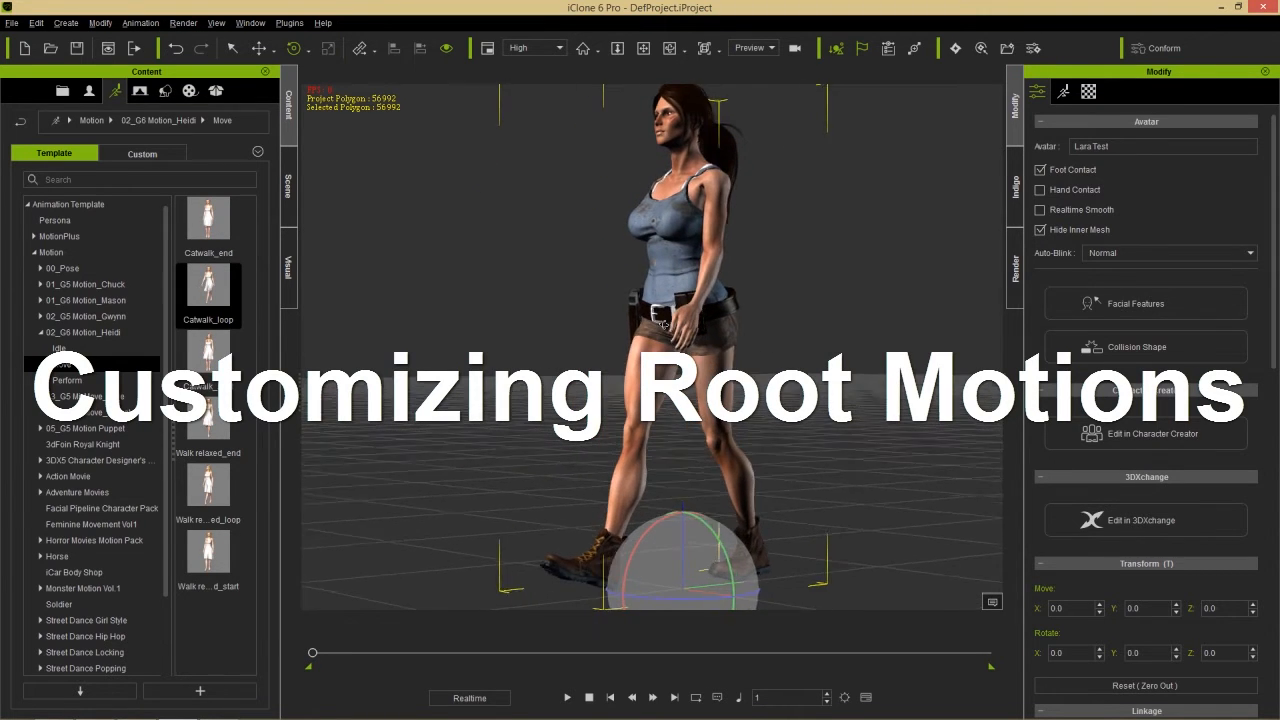
right_click_drag(566, 284, 560, 319)
left_click(41, 332)
scroll(117, 497, "down", 1)
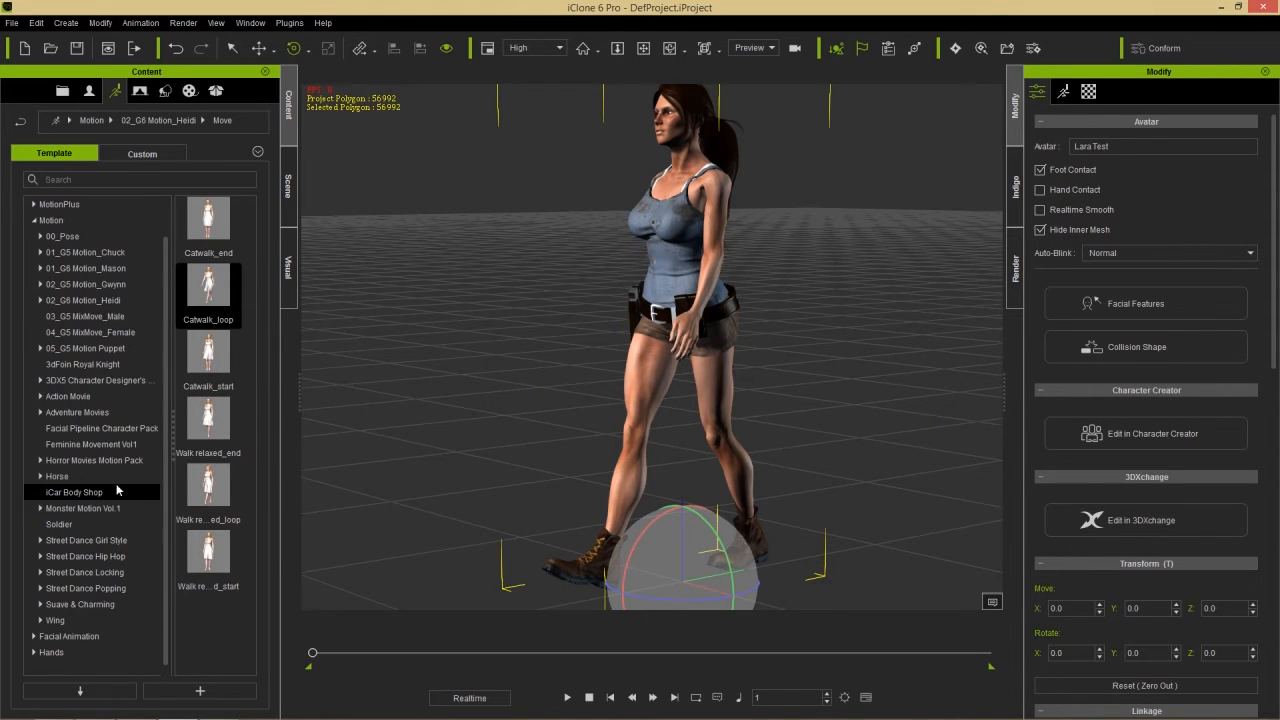
double_click(88, 413)
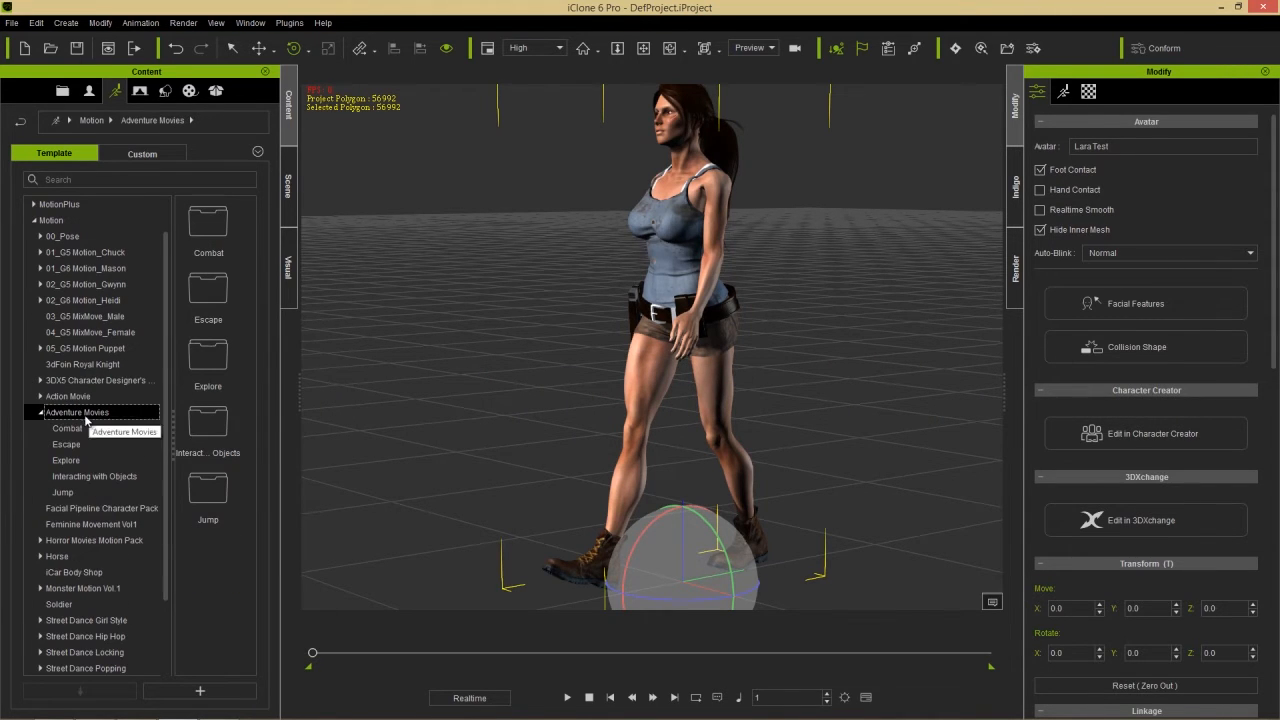
left_click(66, 445)
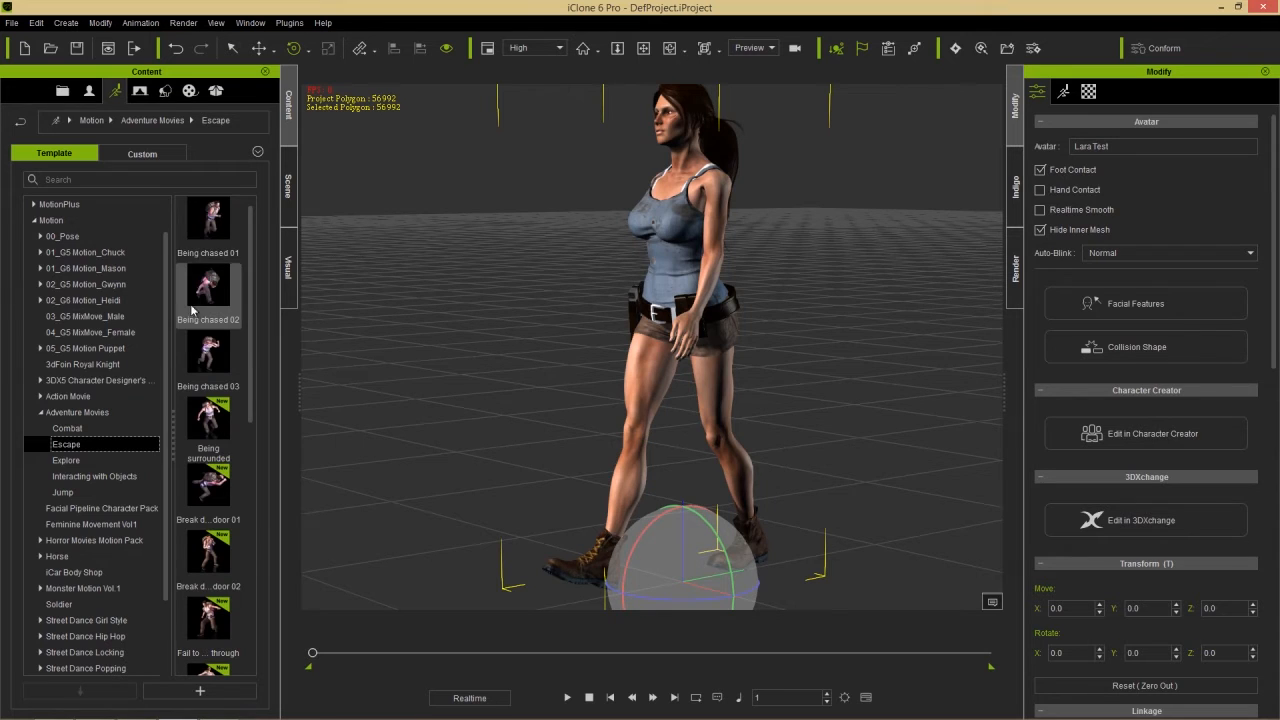
double_click(207, 222)
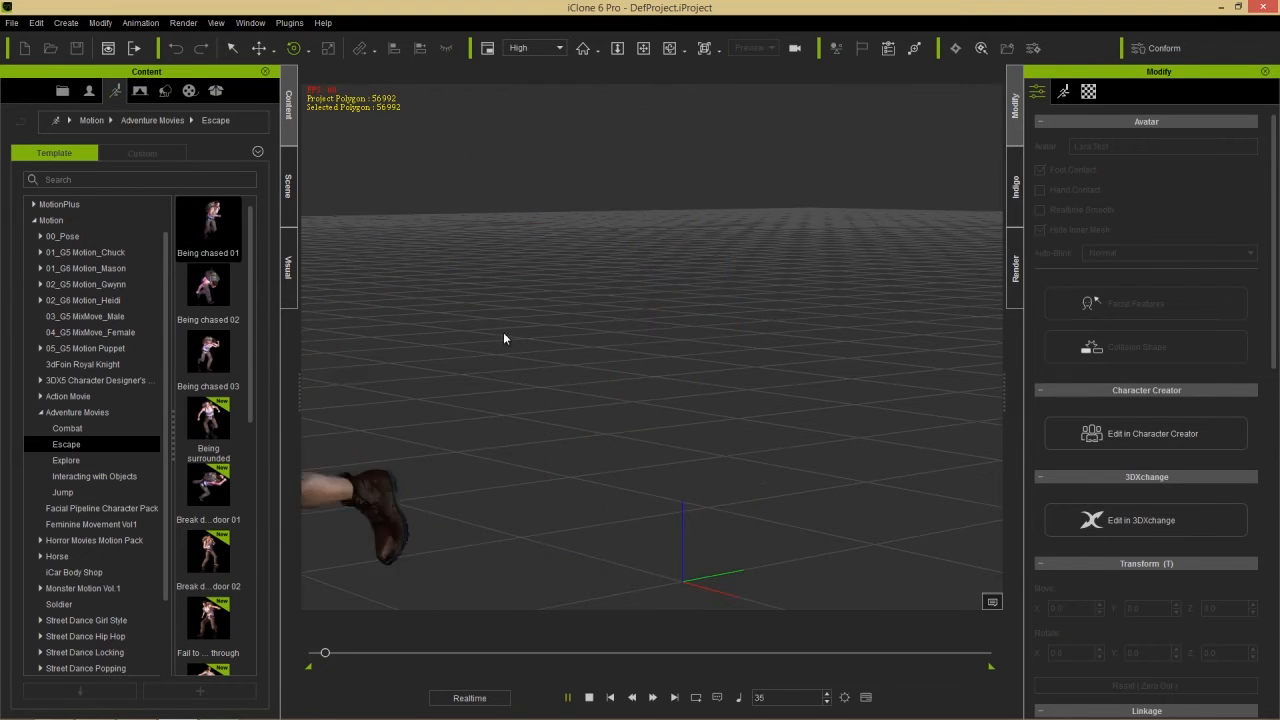
- Scrub the Being chased 01 motion back to frame 1 and examine the character's running pose from several angles
scroll(636, 433, "down", 2)
middle_click_drag(540, 417, 805, 395)
right_click_drag(805, 395, 625, 393)
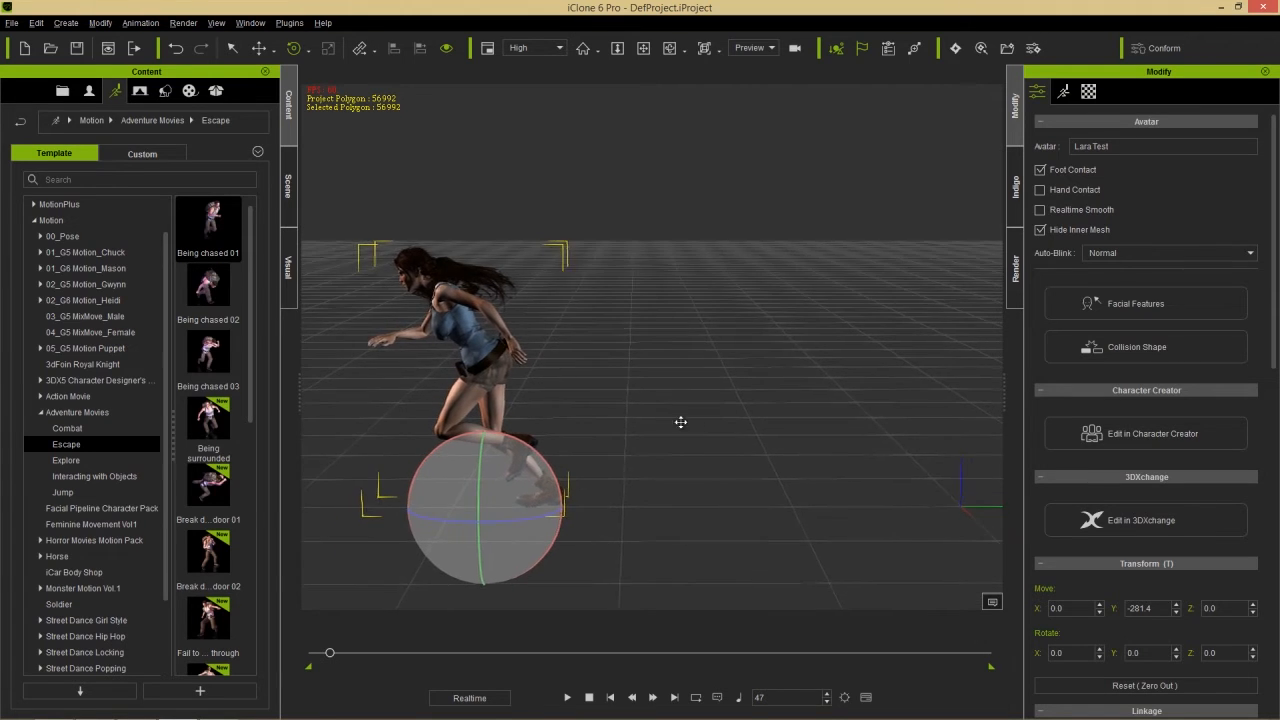
middle_click_drag(680, 423, 643, 418)
left_click_drag(331, 651, 296, 663)
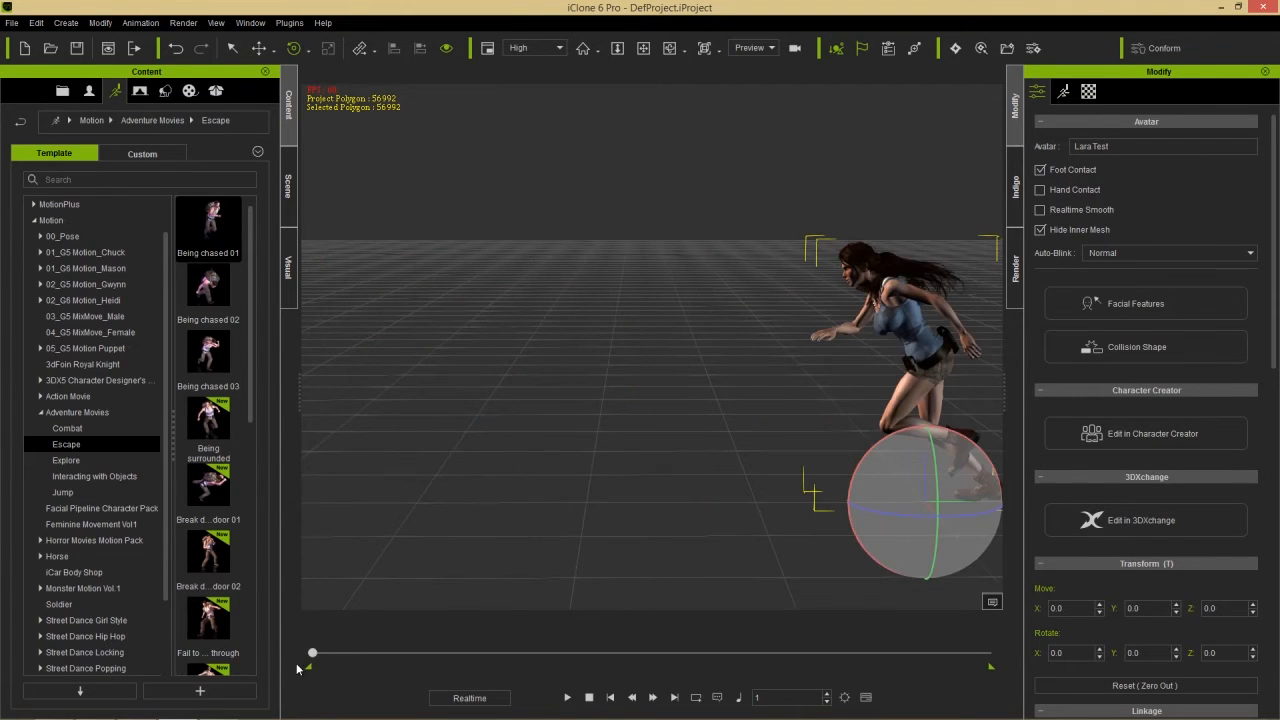
middle_click_drag(676, 418, 520, 378)
right_click_drag(524, 400, 669, 453)
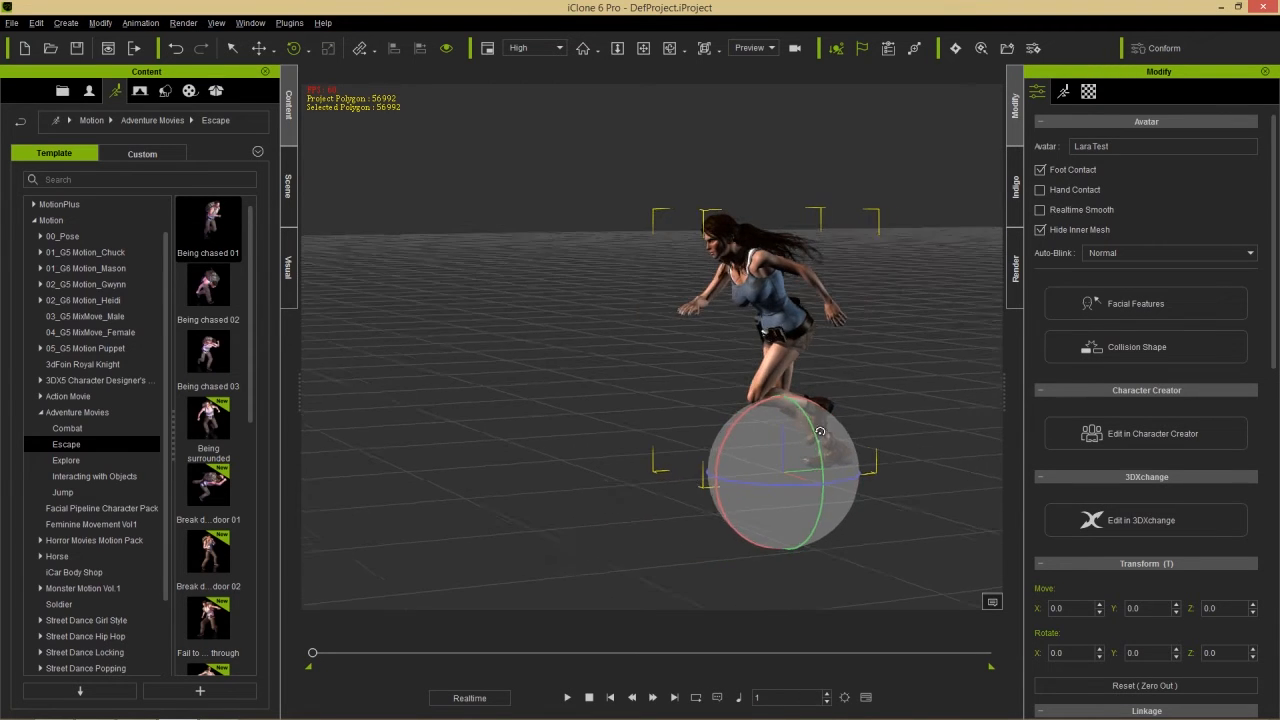
middle_click_drag(766, 430, 563, 418)
right_click_drag(563, 418, 418, 250)
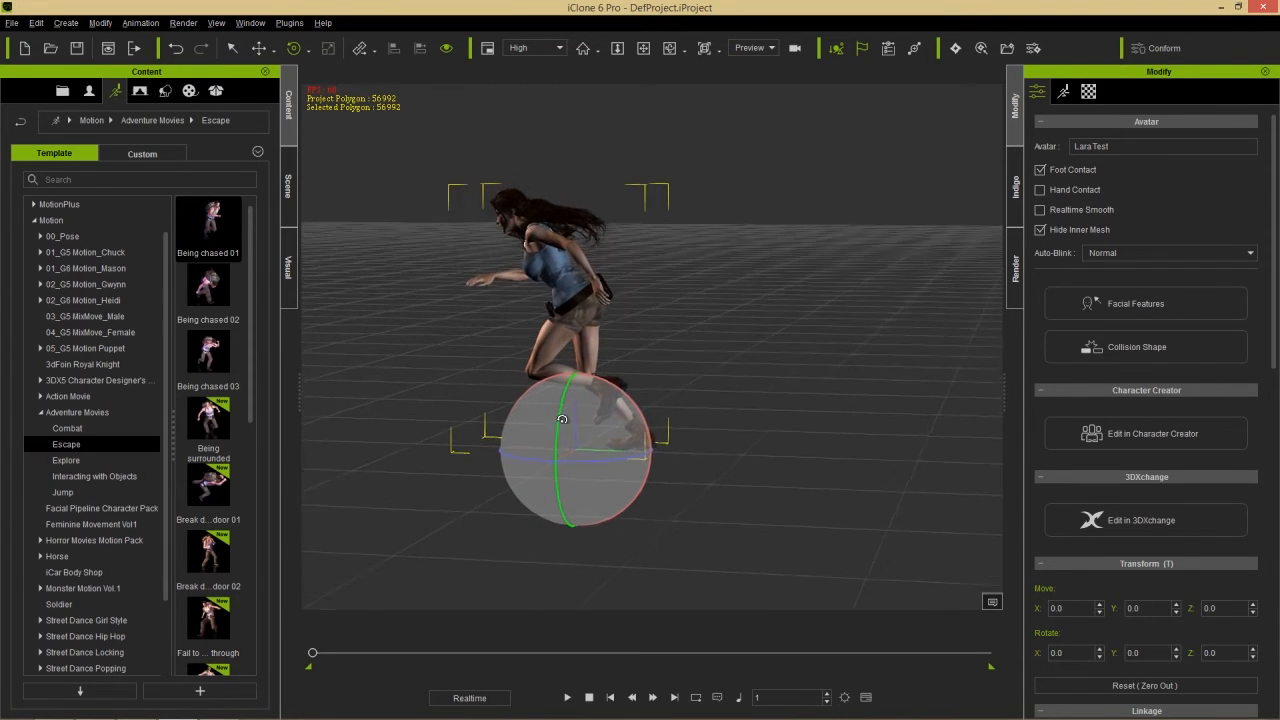
- Place the Arc_001 prop from Props > 3D Blocks > Arc on the ground behind the character
left_click(165, 96)
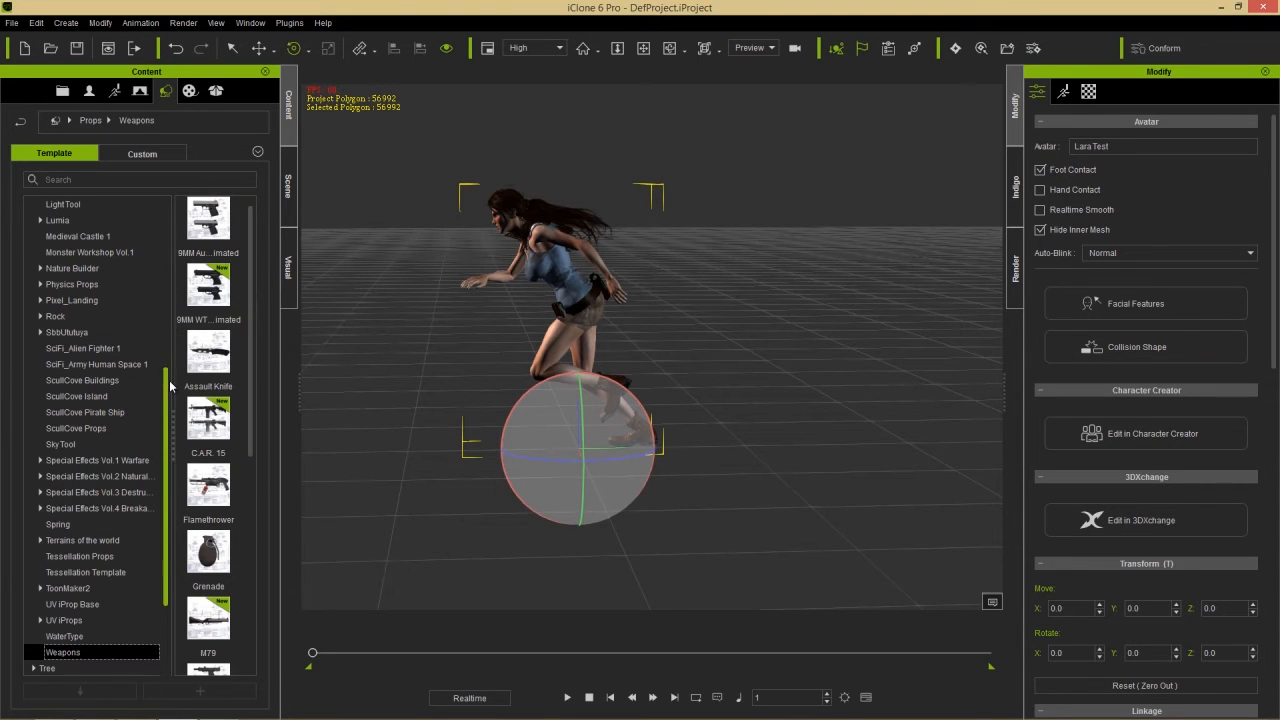
left_click_drag(166, 486, 166, 316)
left_click(80, 221)
left_click(70, 236)
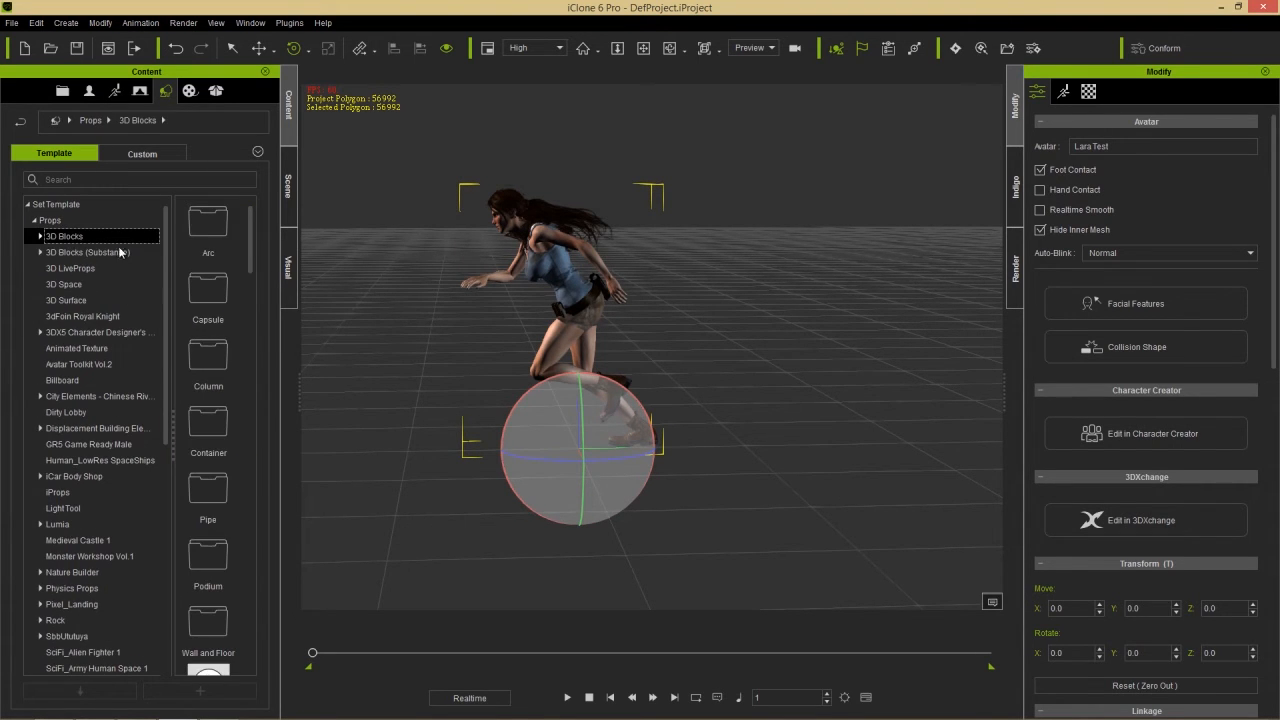
double_click(207, 237)
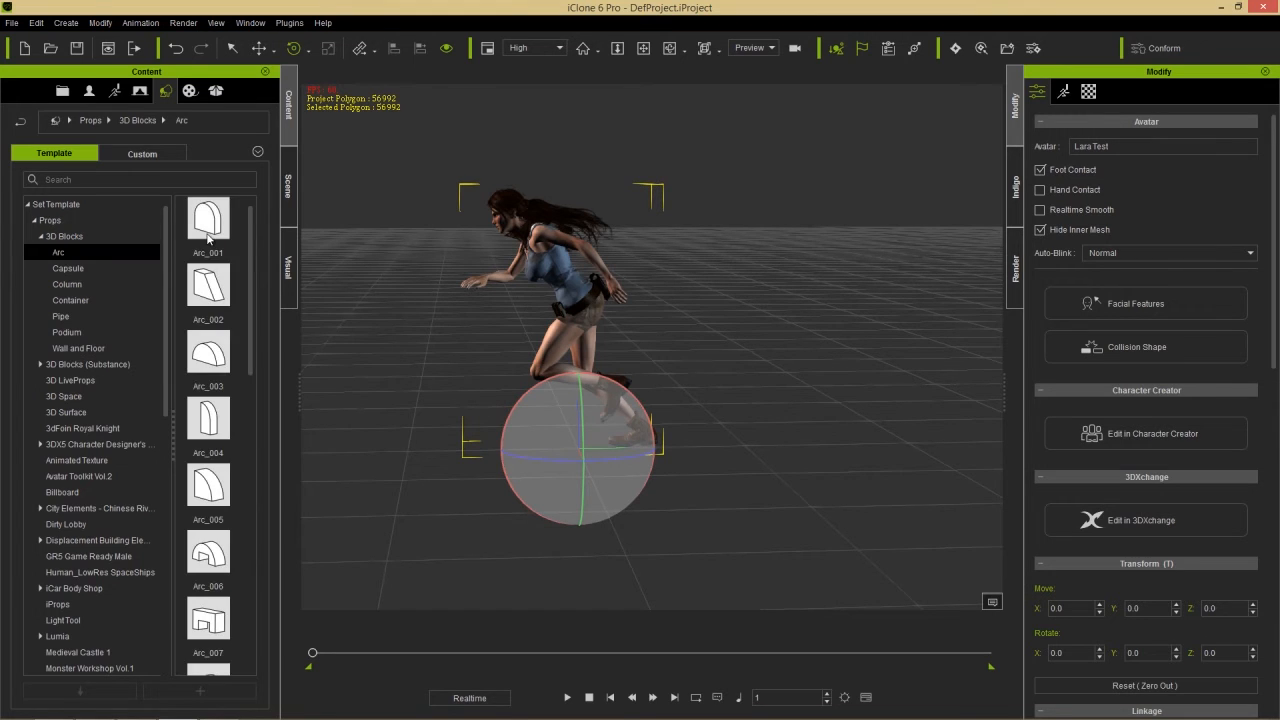
left_click_drag(207, 228, 689, 452)
middle_click_drag(689, 450, 692, 350)
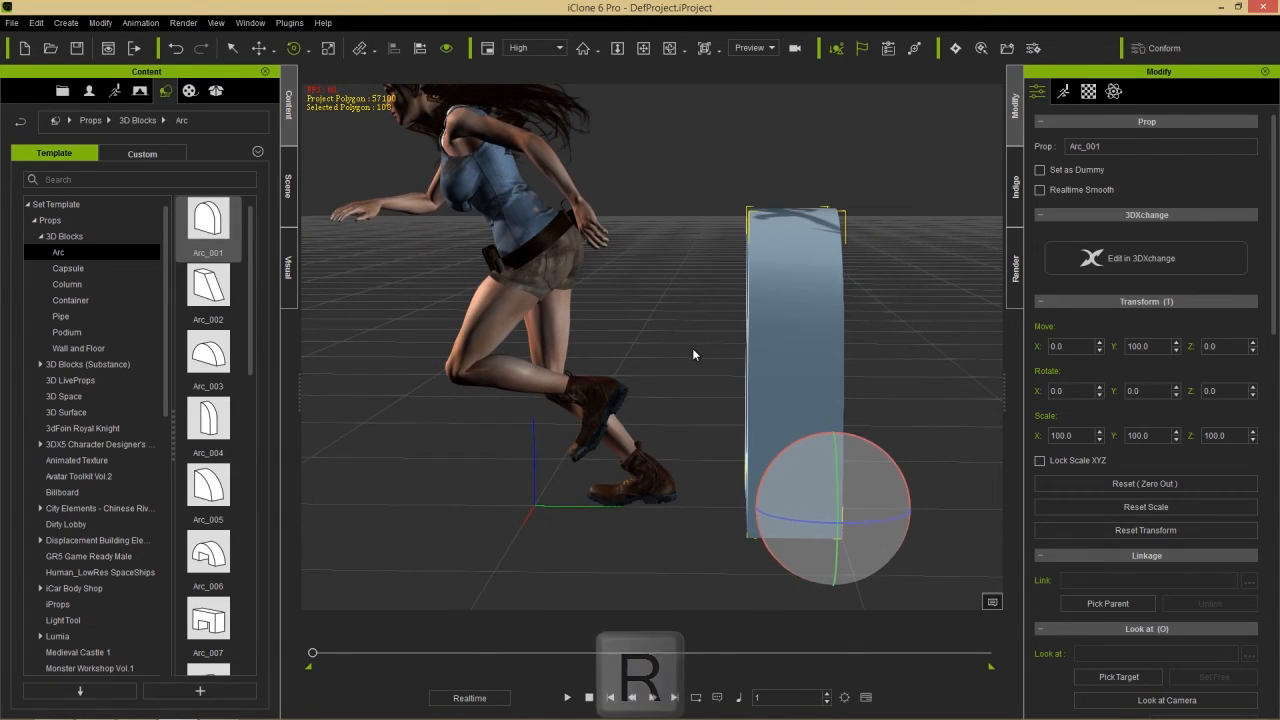
- Scale the Arc_001 block uniformly to about 34.8 and move it to about Y 58.6, just behind the character's rear foot
key("r")
left_click_drag(831, 506, 717, 642)
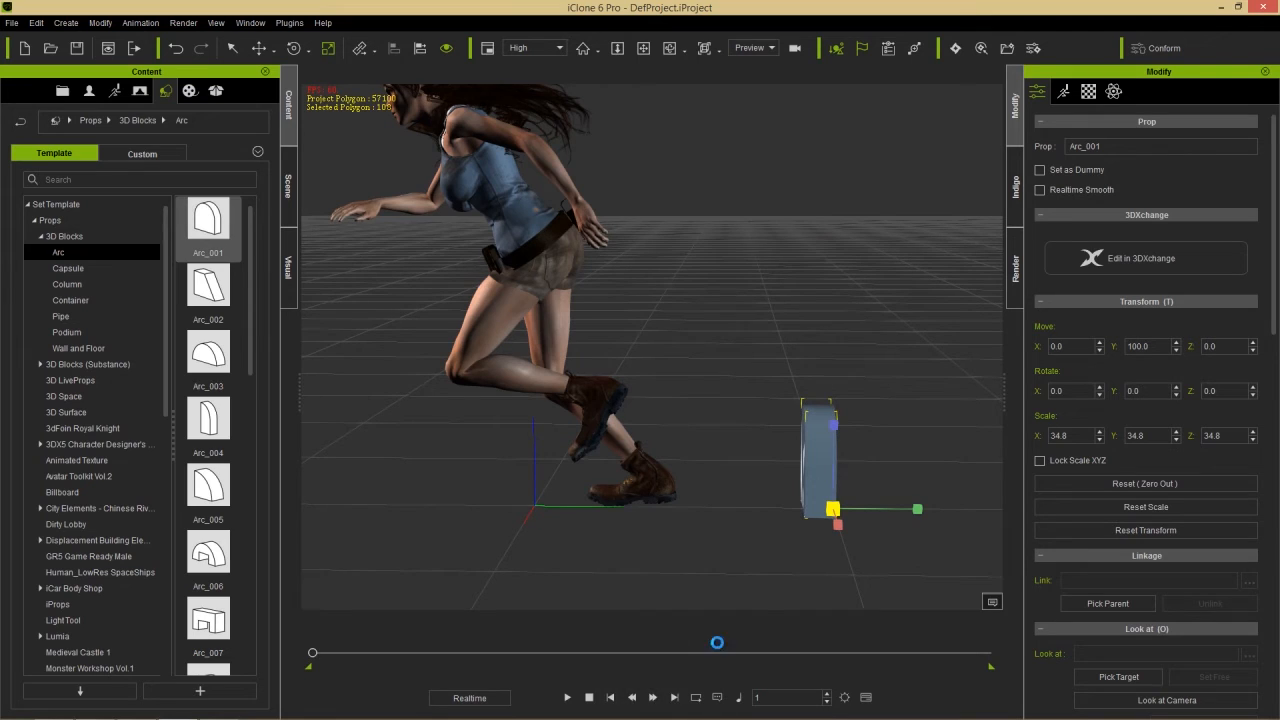
key("w")
left_click_drag(913, 513, 794, 521)
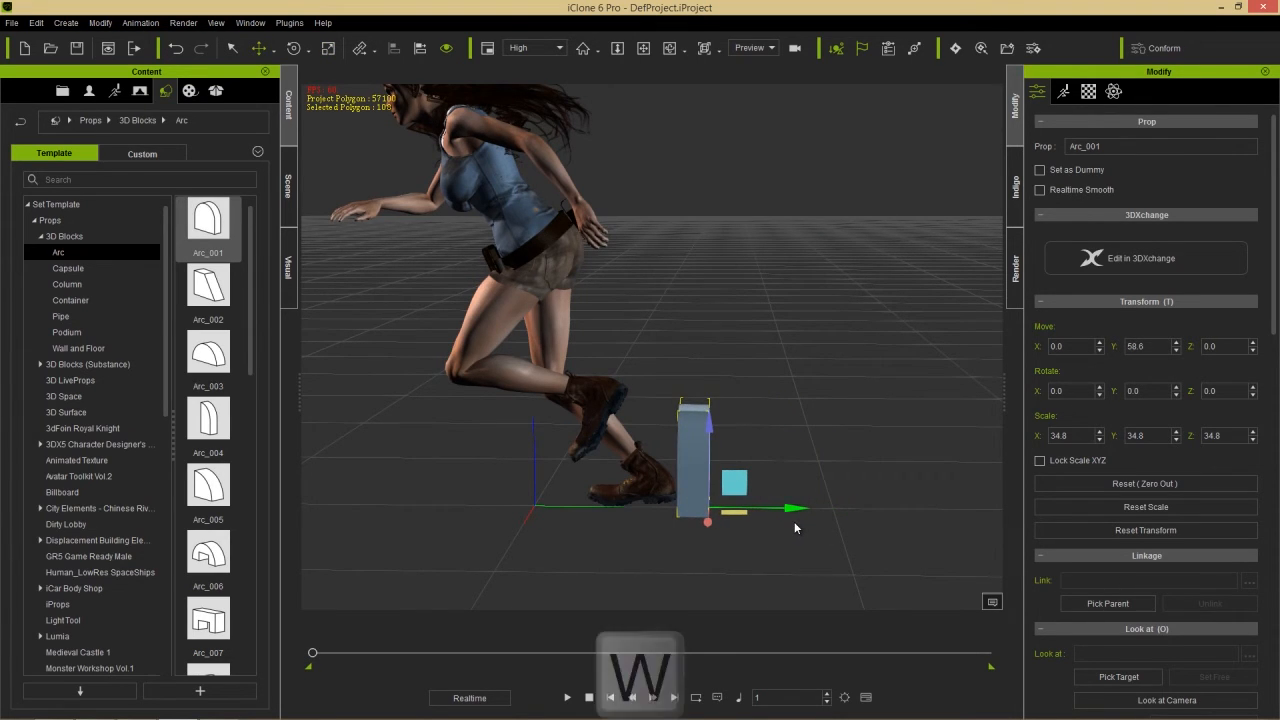
middle_click_drag(609, 438, 632, 509)
middle_click_drag(487, 368, 630, 430)
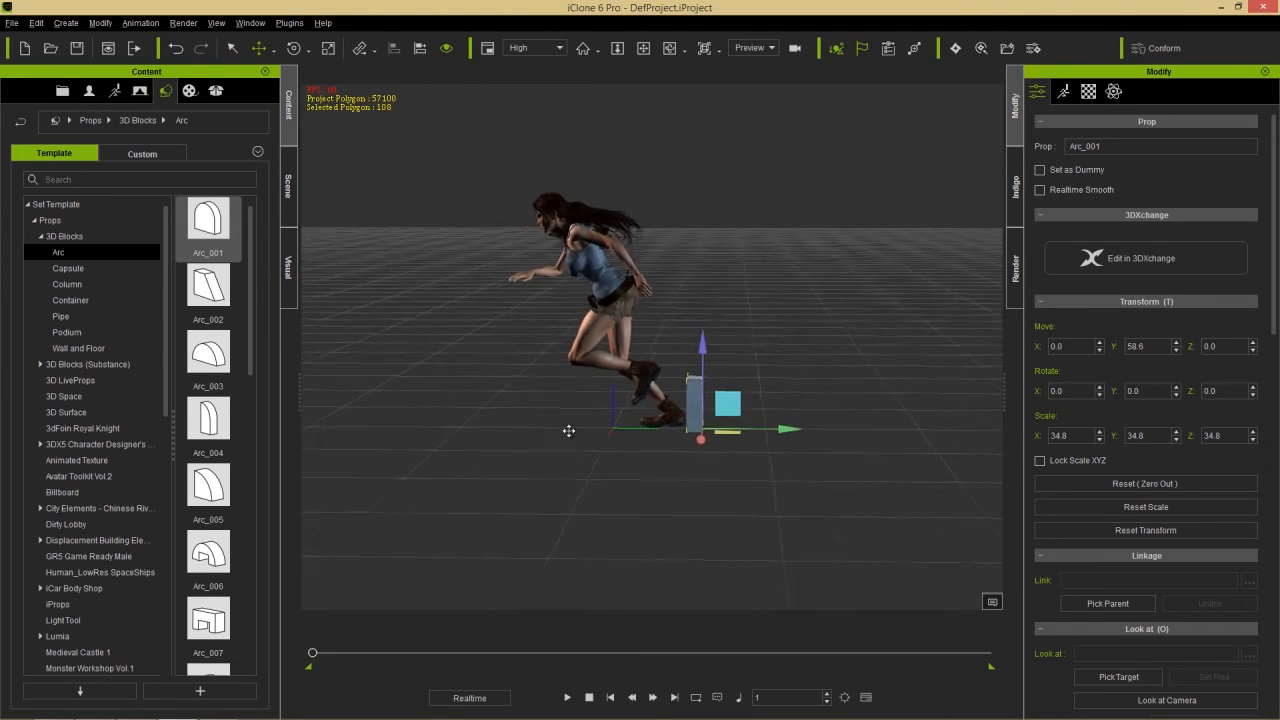
- Show the character's tracks in the Timeline and, at frame 47, move the character back to its starting spot beside the arc block
key("F3")
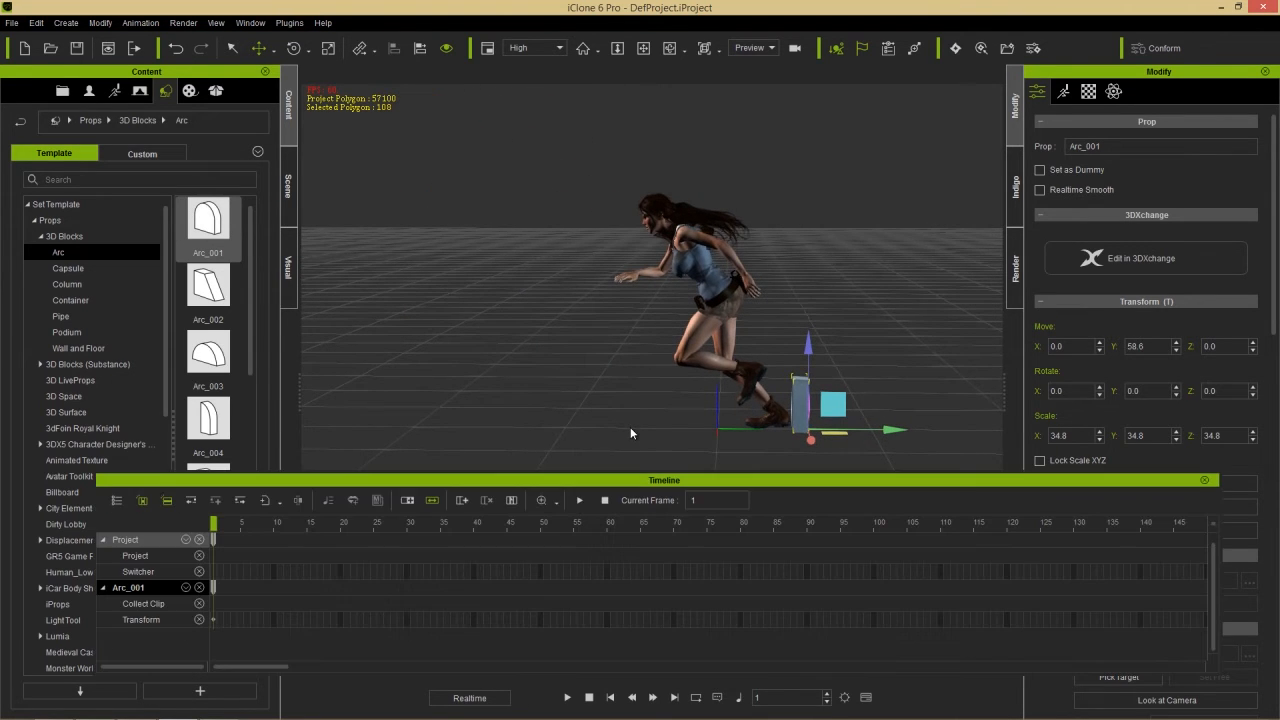
left_click(702, 280)
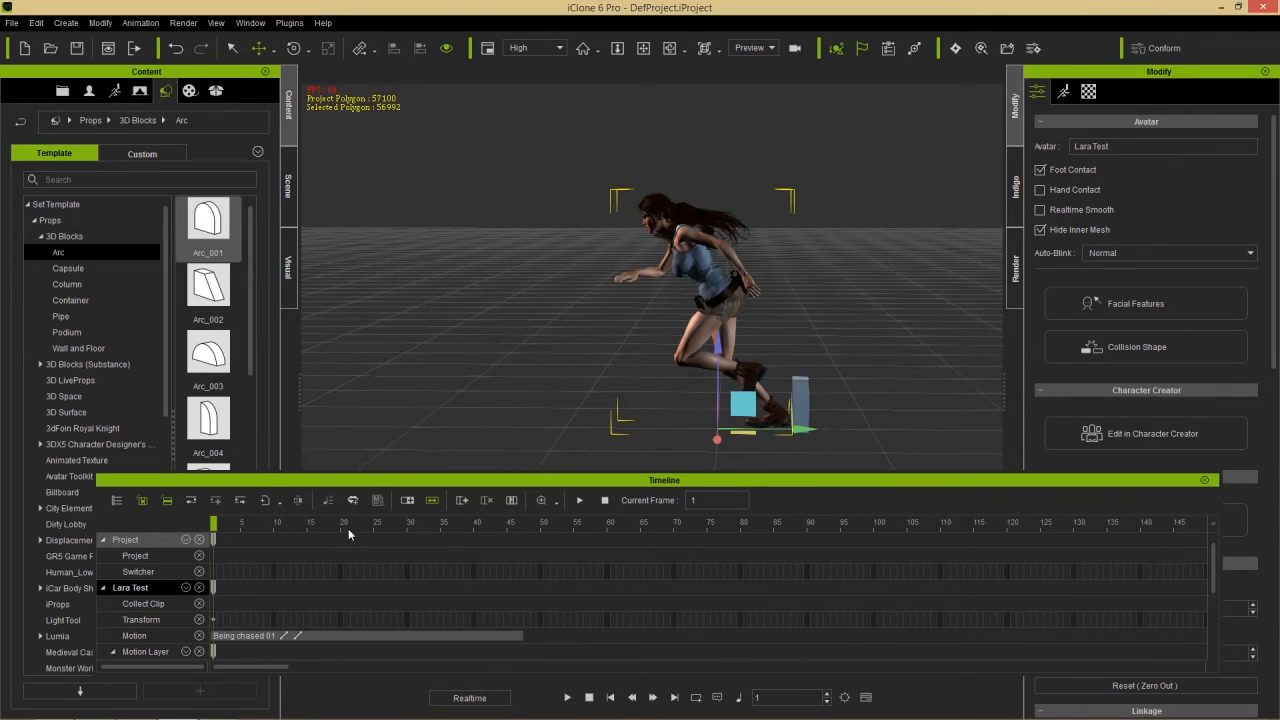
left_click_drag(230, 523, 521, 523)
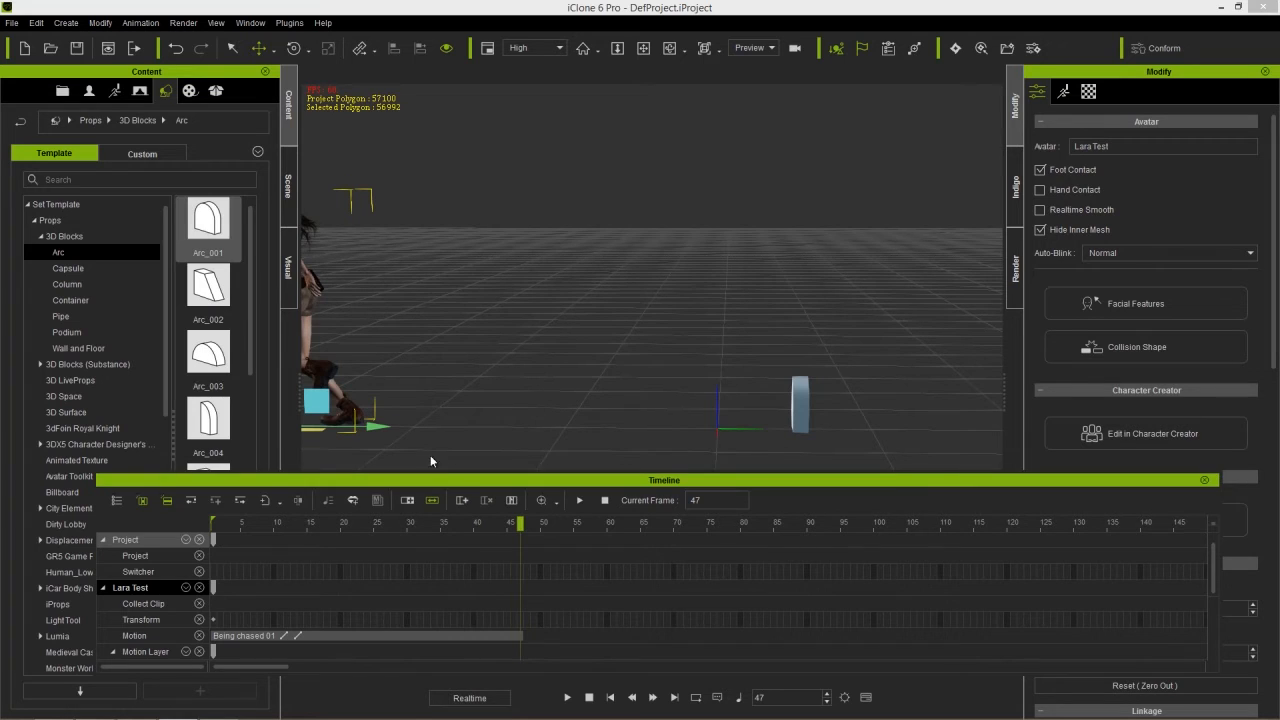
left_click_drag(372, 426, 797, 430)
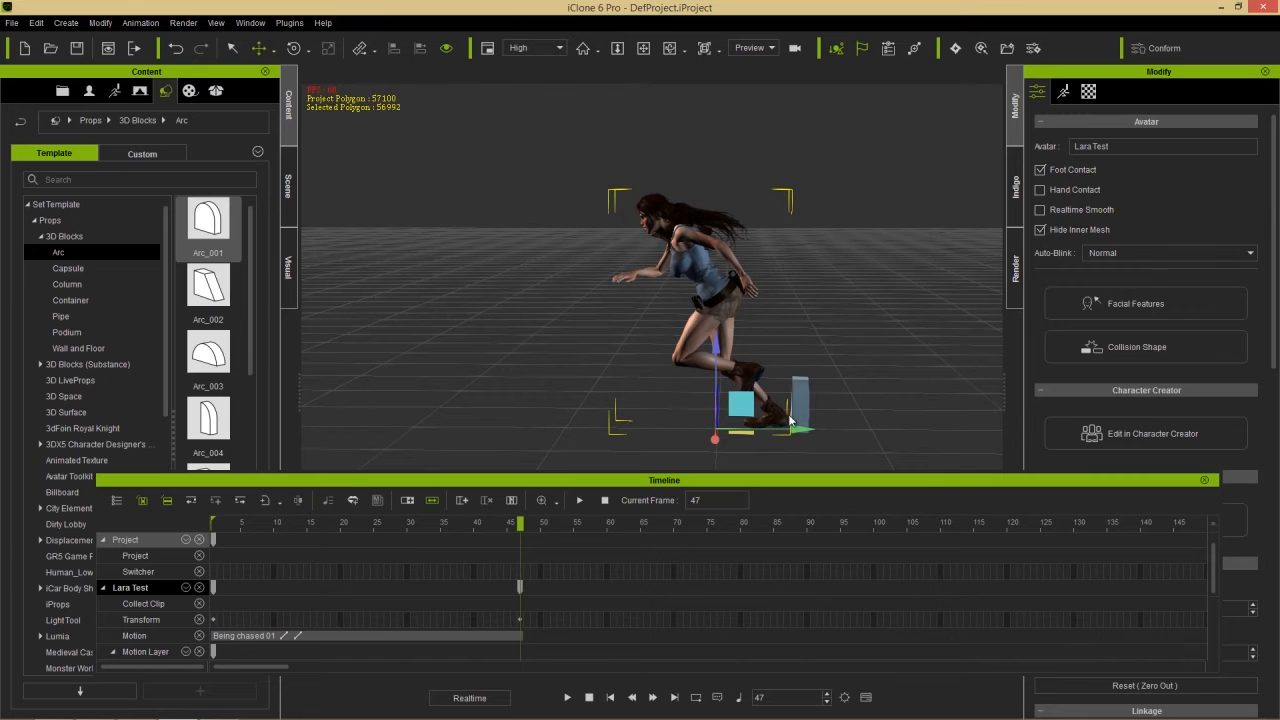
- Play the run in side view to check that it stays in place, and return to frame 1
left_click_drag(260, 522, 209, 527)
key("space")
key("space")
left_click_drag(285, 525, 190, 528)
key("space")
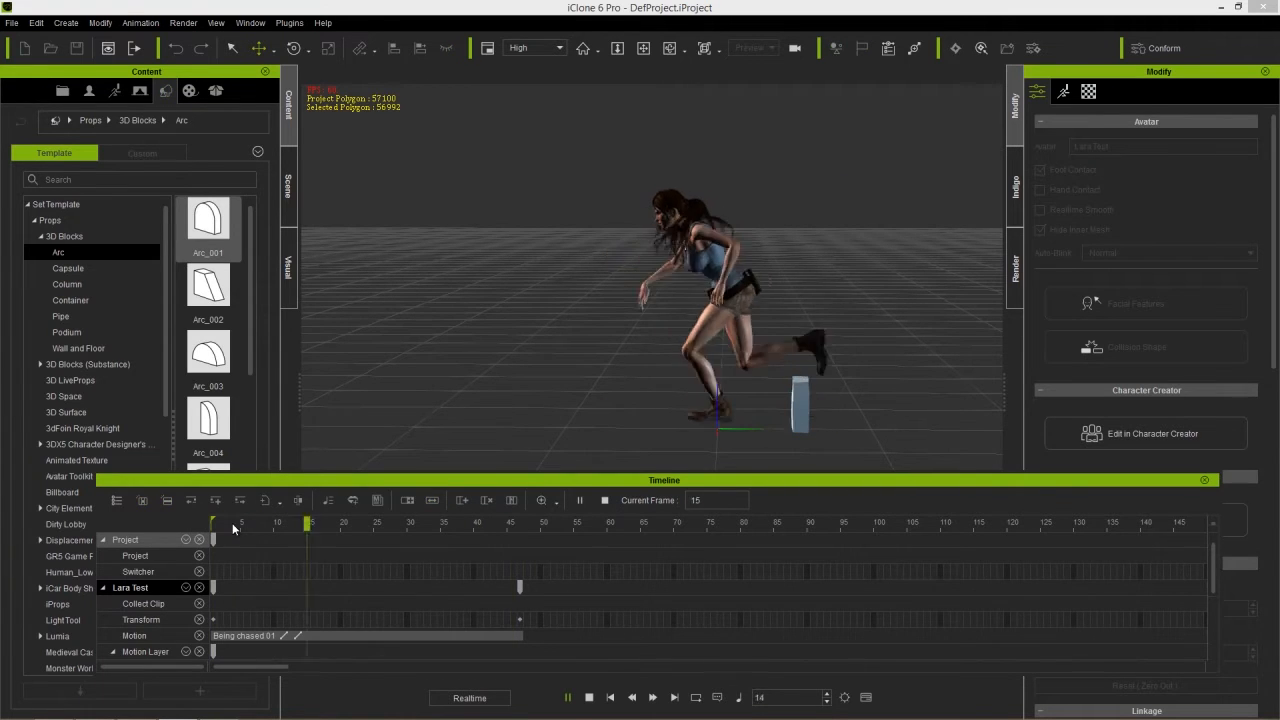
key("space")
left_click_drag(307, 525, 183, 536)
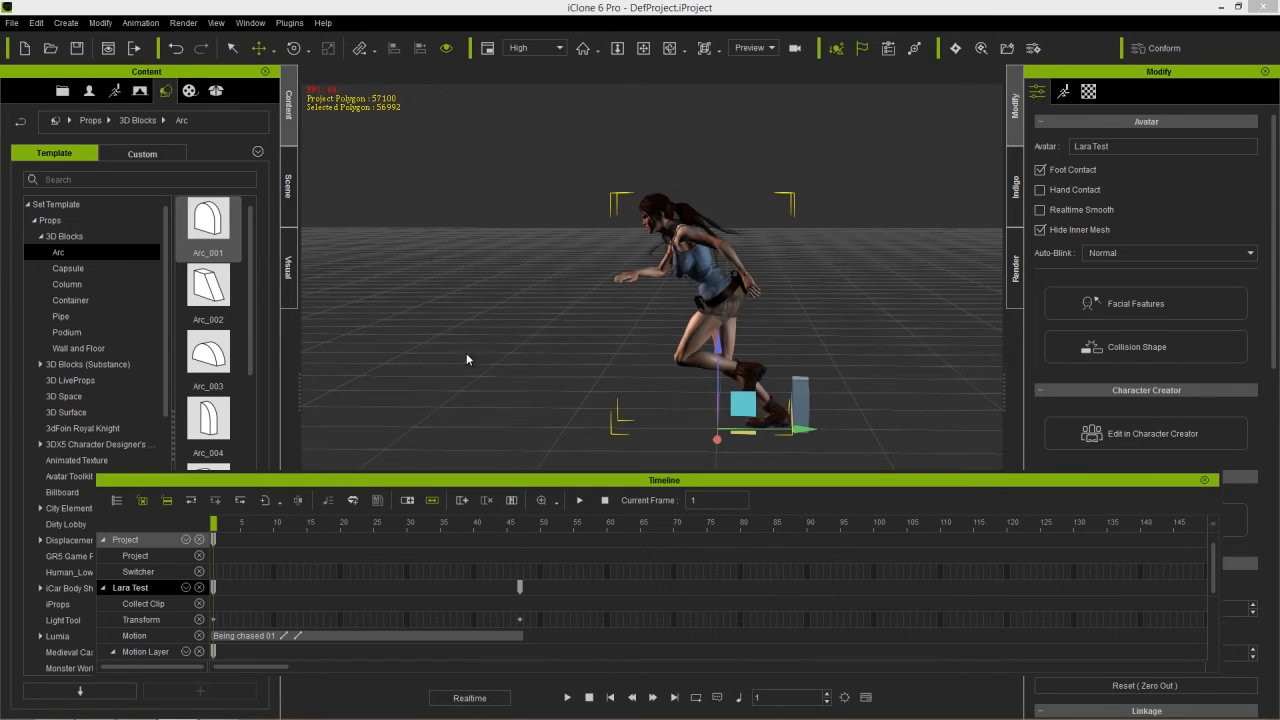
- Review the in-place run from the front against the arc block and return to frame 1
right_click_drag(450, 369, 887, 320)
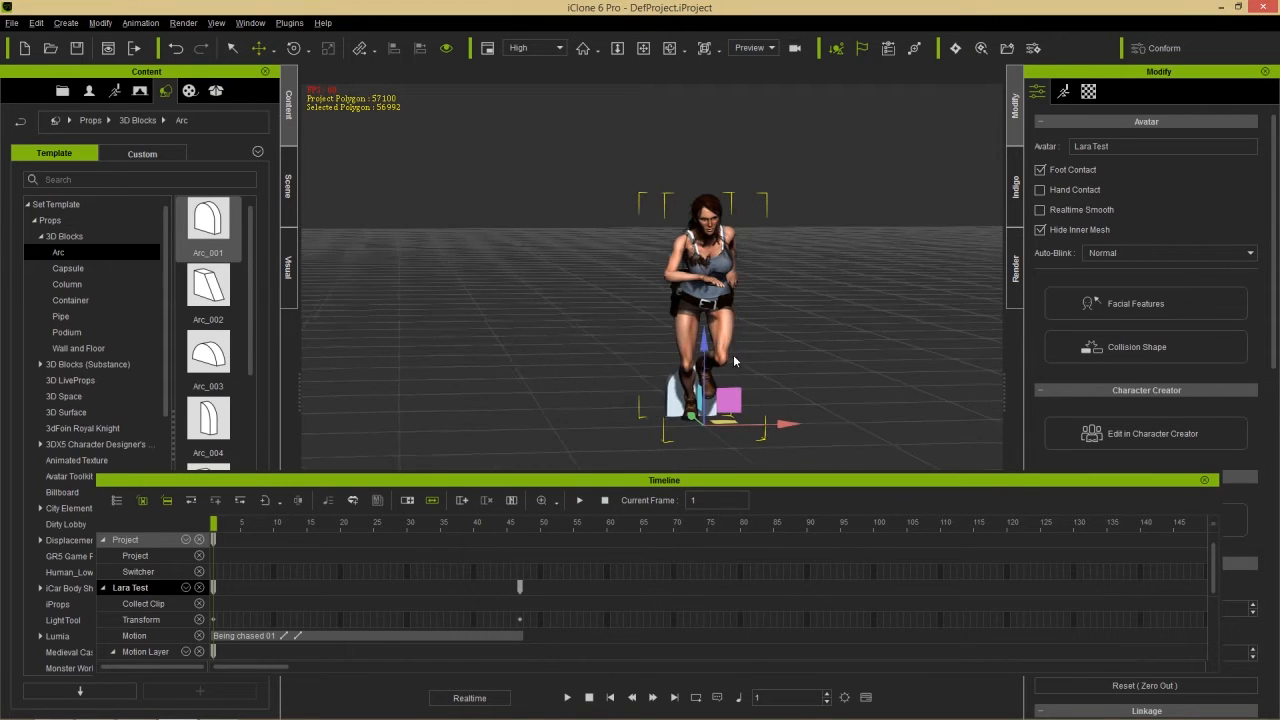
middle_click_drag(737, 361, 629, 328)
right_click_drag(629, 328, 600, 328)
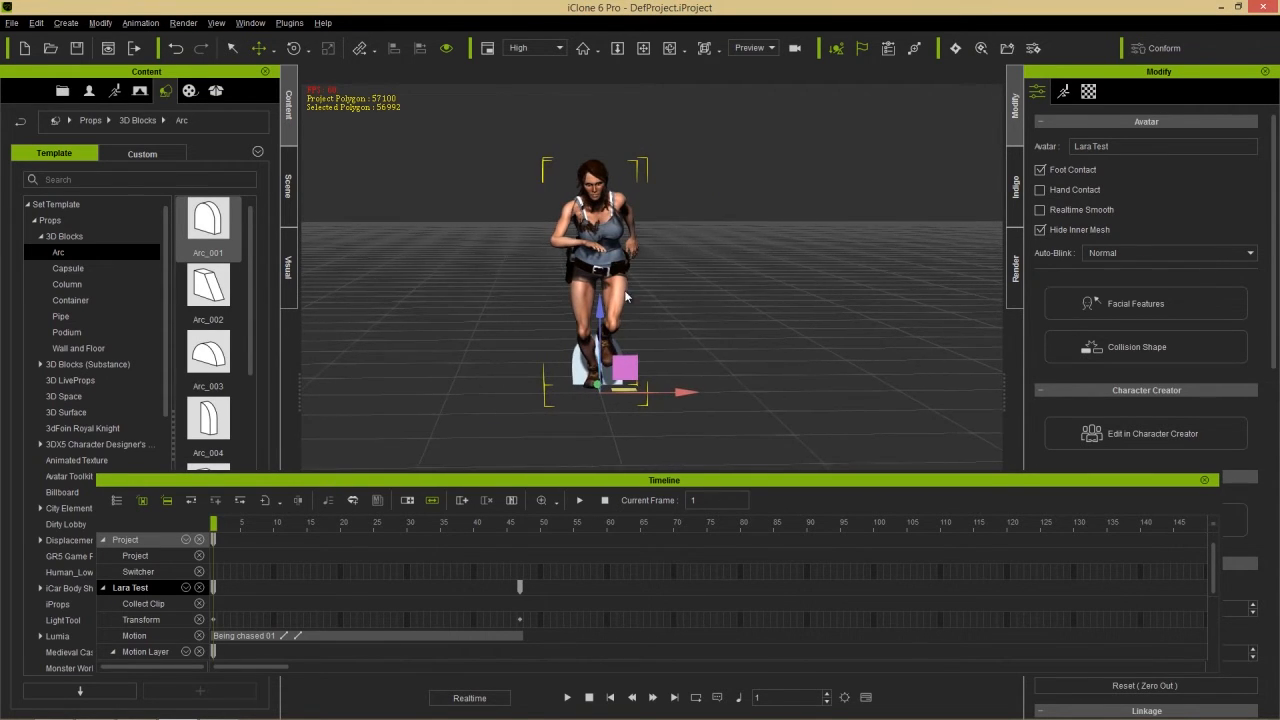
scroll(626, 296, "up", 5)
scroll(600, 270, "down", 3)
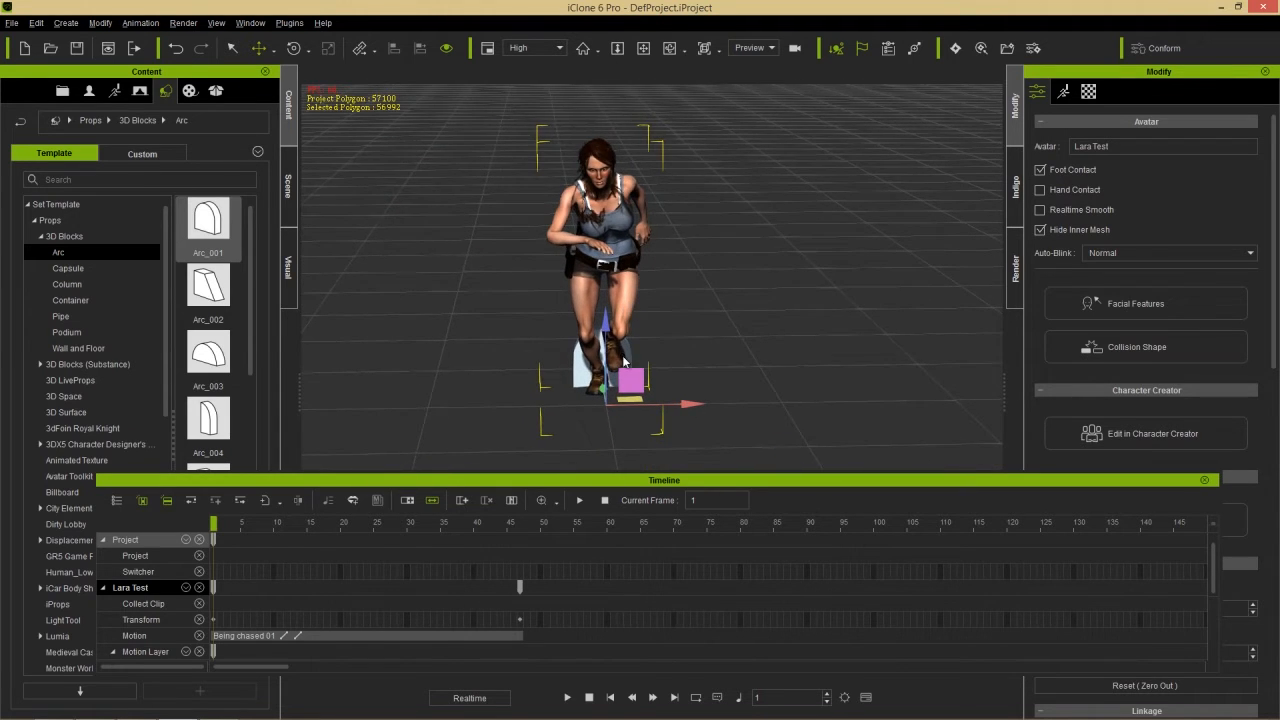
left_click(224, 526)
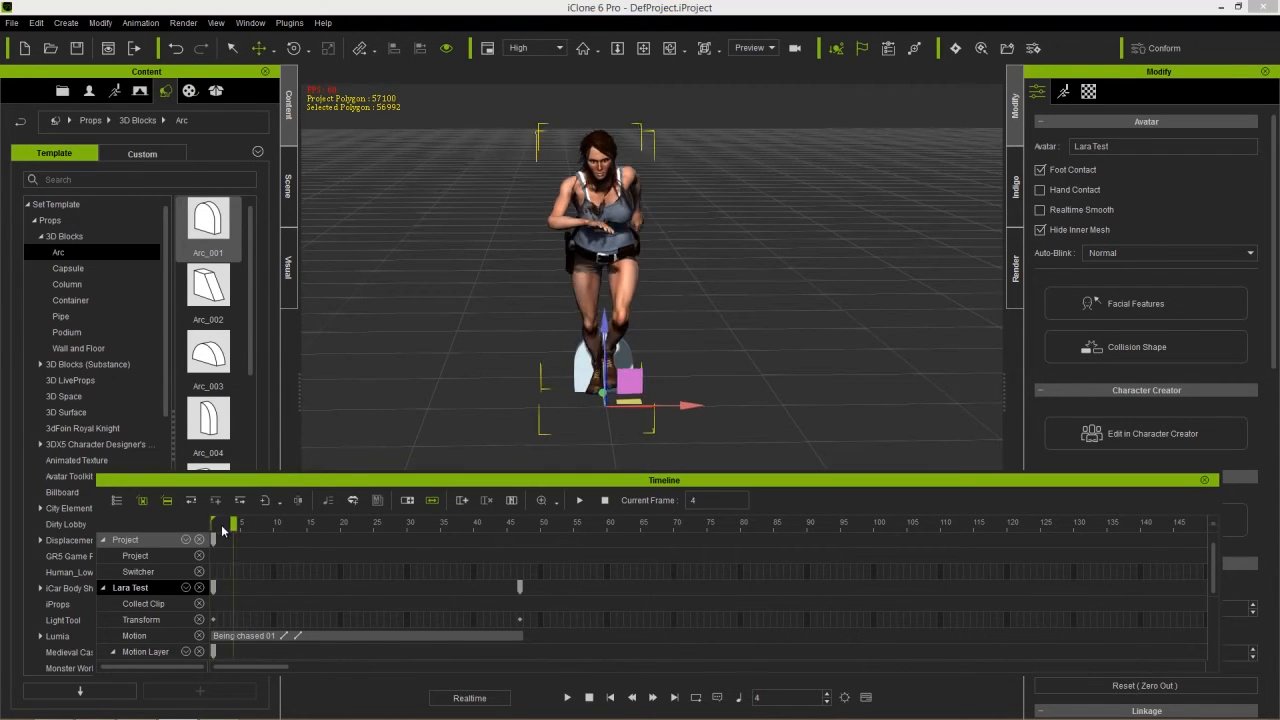
key("space")
left_click_drag(375, 527, 207, 545)
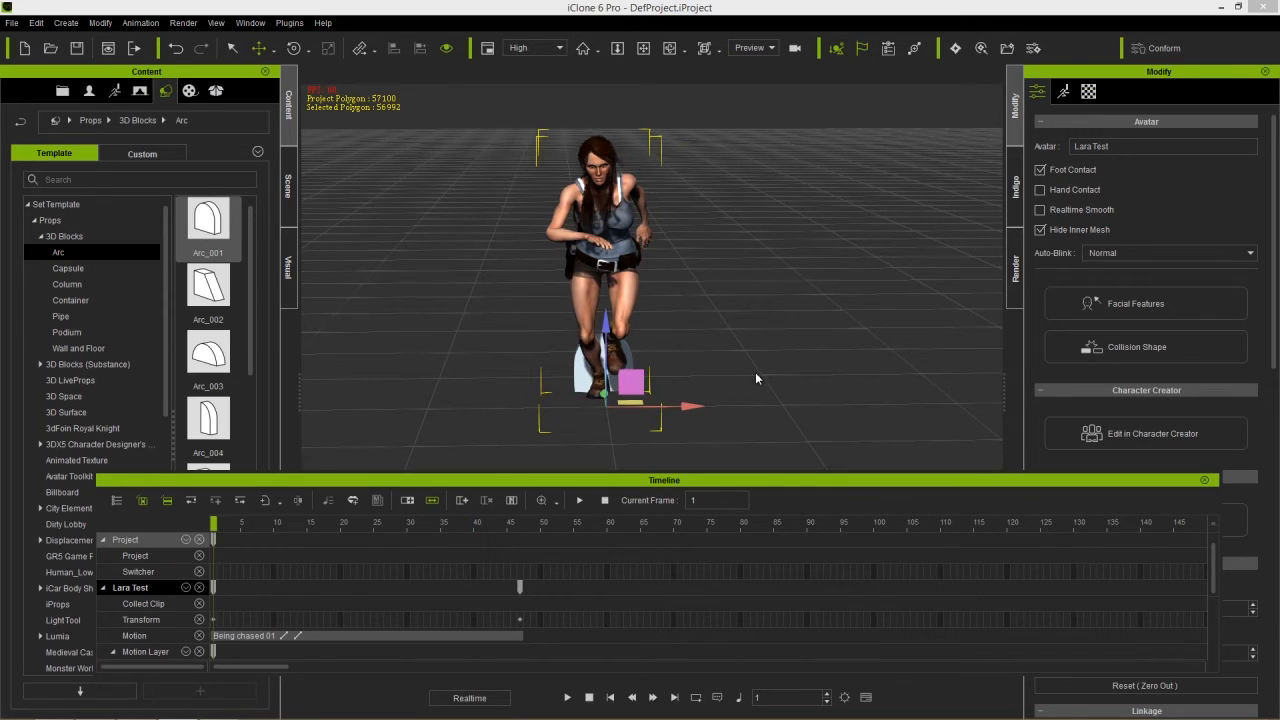
- Open Edit Motion Layer for the character and rotate the right forearm slightly downward at frame 1
left_click(1063, 91)
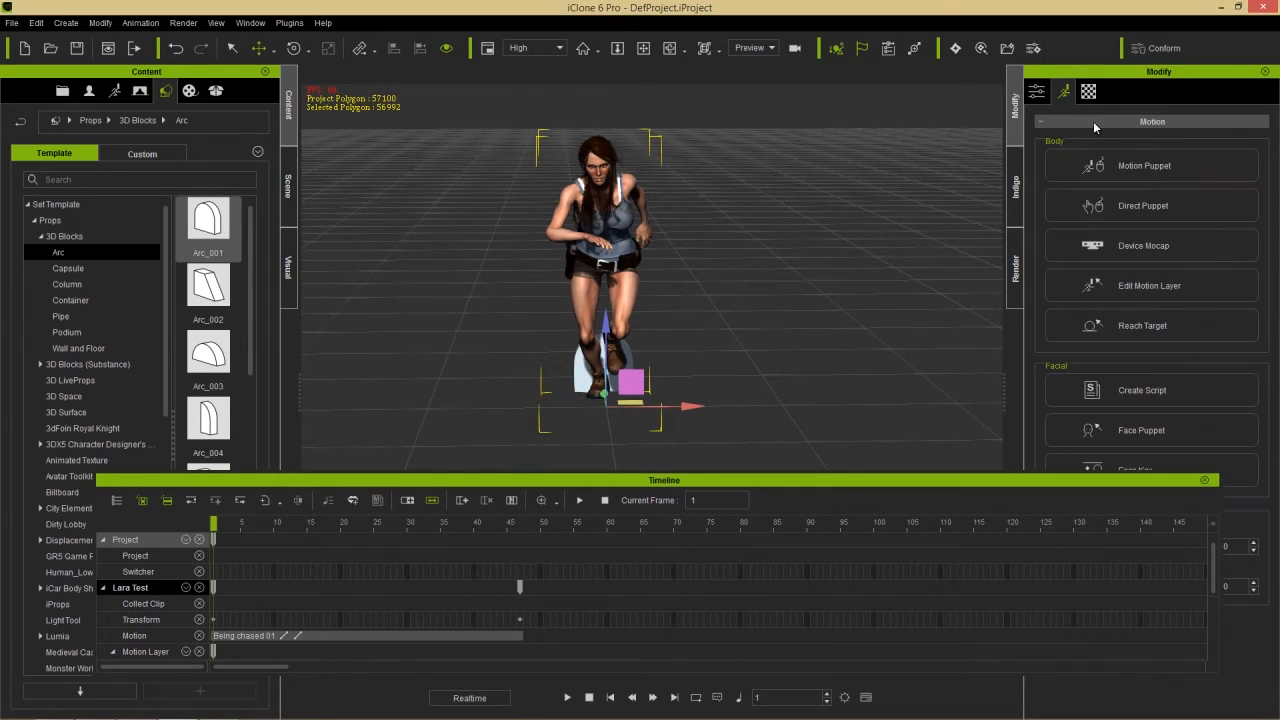
left_click(1150, 289)
left_click_drag(246, 530, 191, 534)
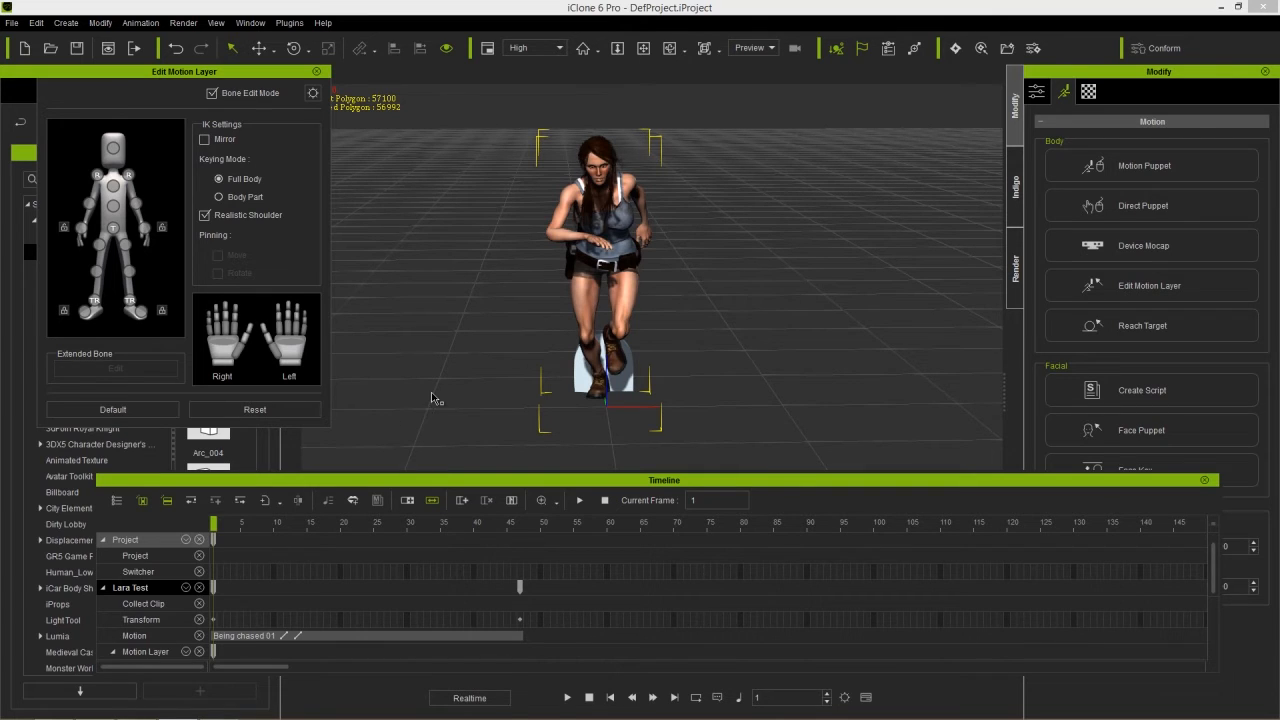
scroll(680, 294, "up", 5)
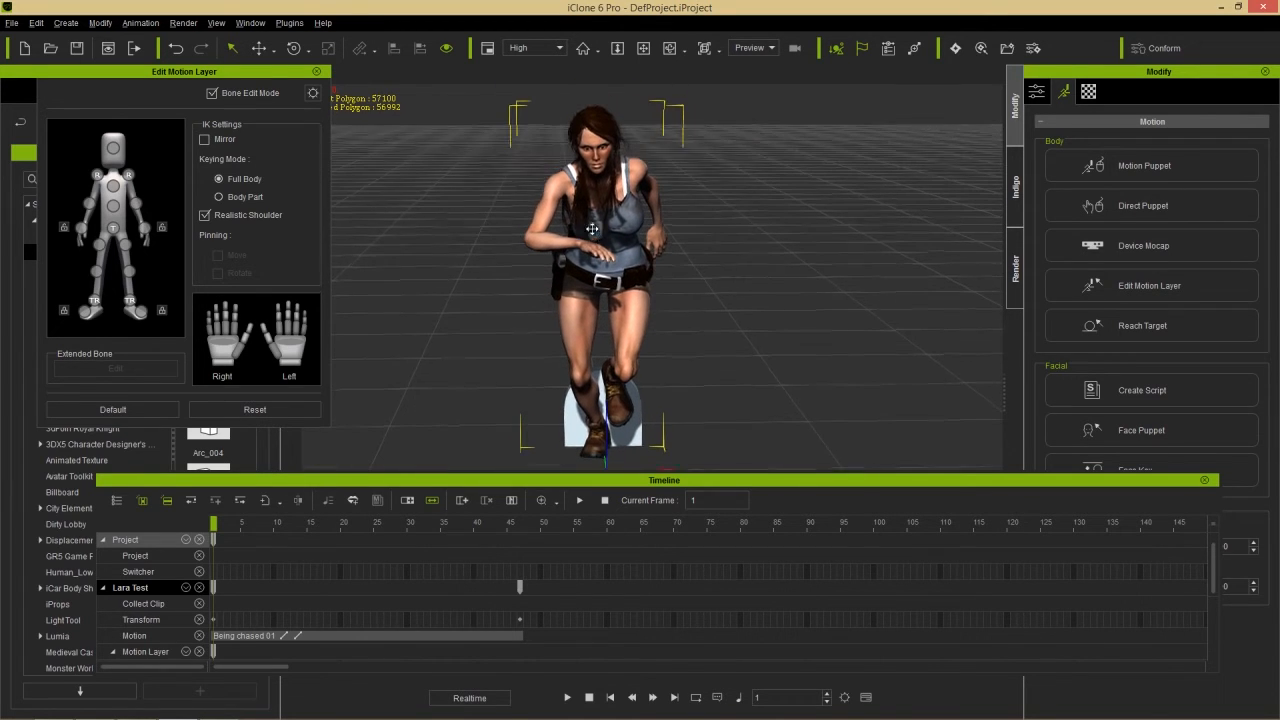
left_click(90, 204)
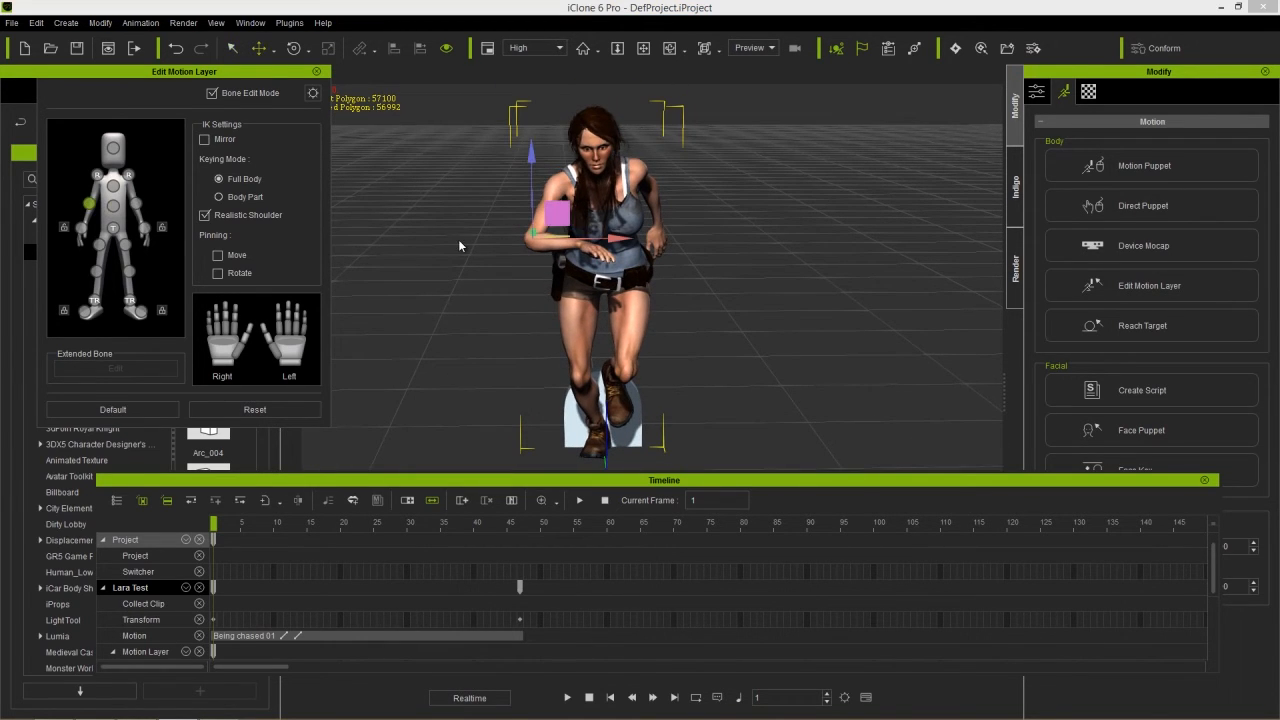
key("e")
left_click_drag(521, 208, 482, 273)
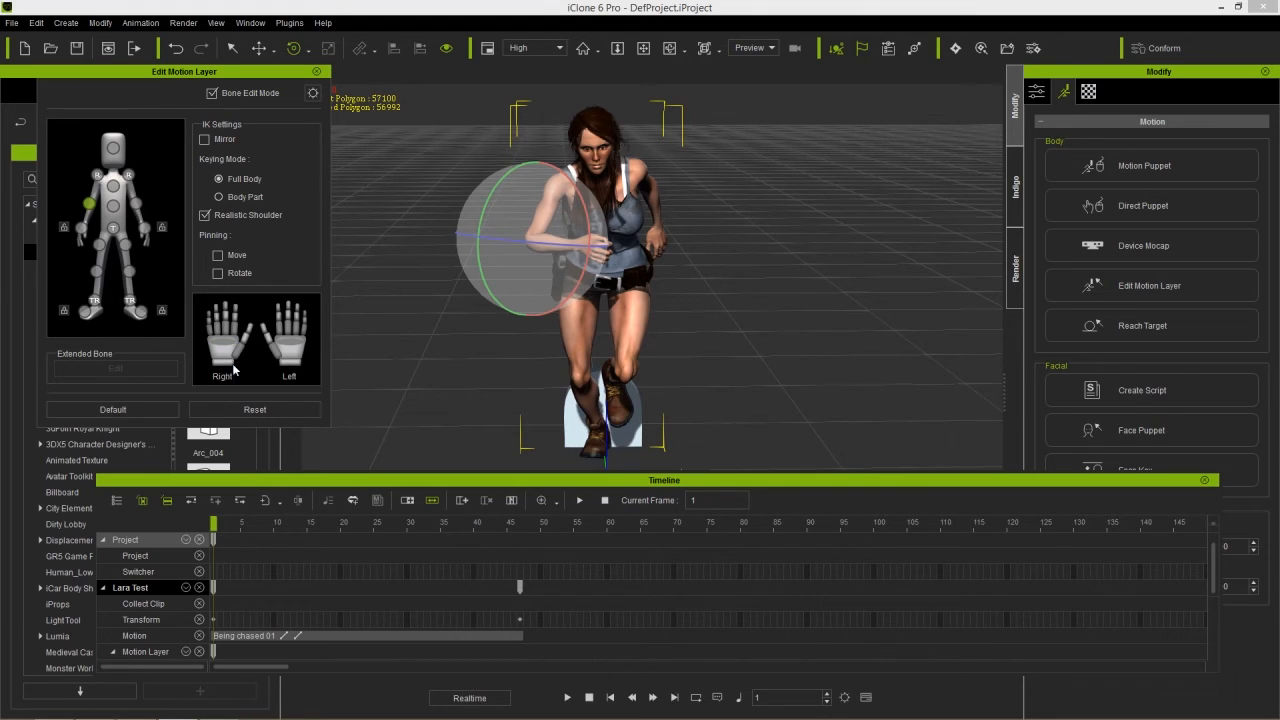
- Rotate the left forearm slightly at frame 1 and scrub the first frames to check the arm pose
left_click(136, 204)
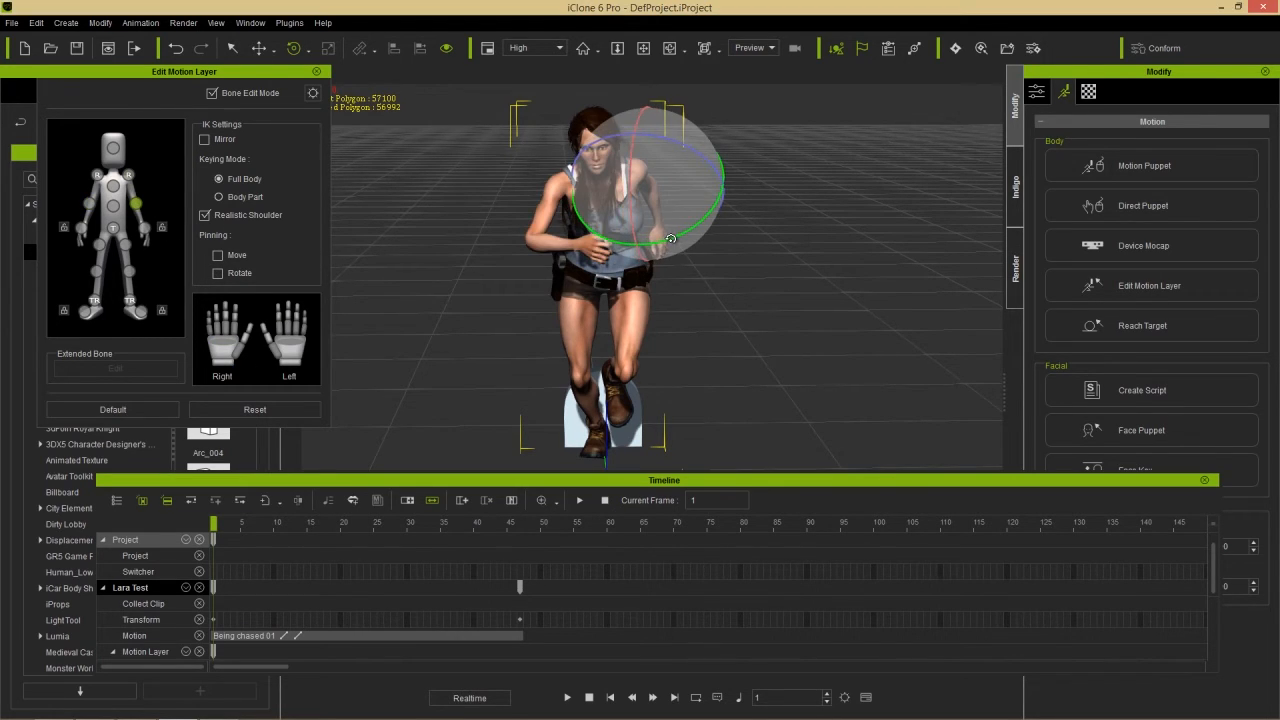
left_click_drag(670, 239, 675, 238)
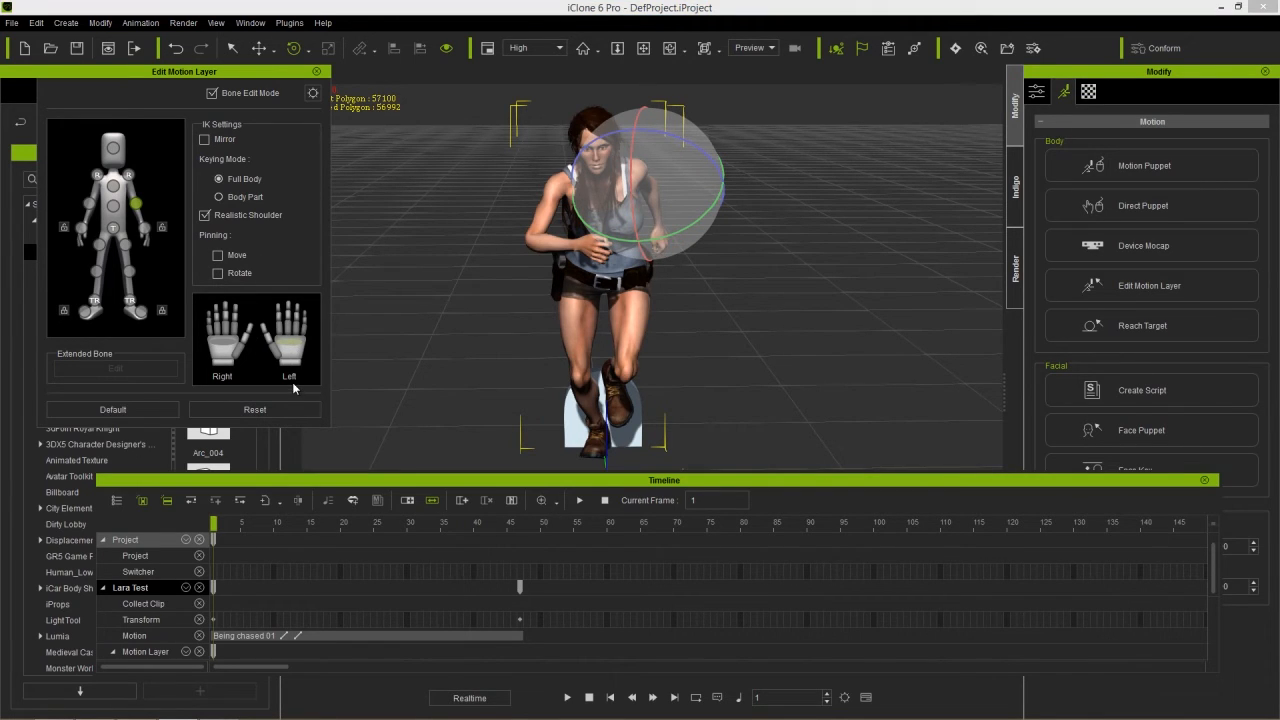
left_click(230, 523)
left_click(254, 525)
left_click_drag(254, 525, 208, 539)
right_click_drag(629, 308, 647, 325)
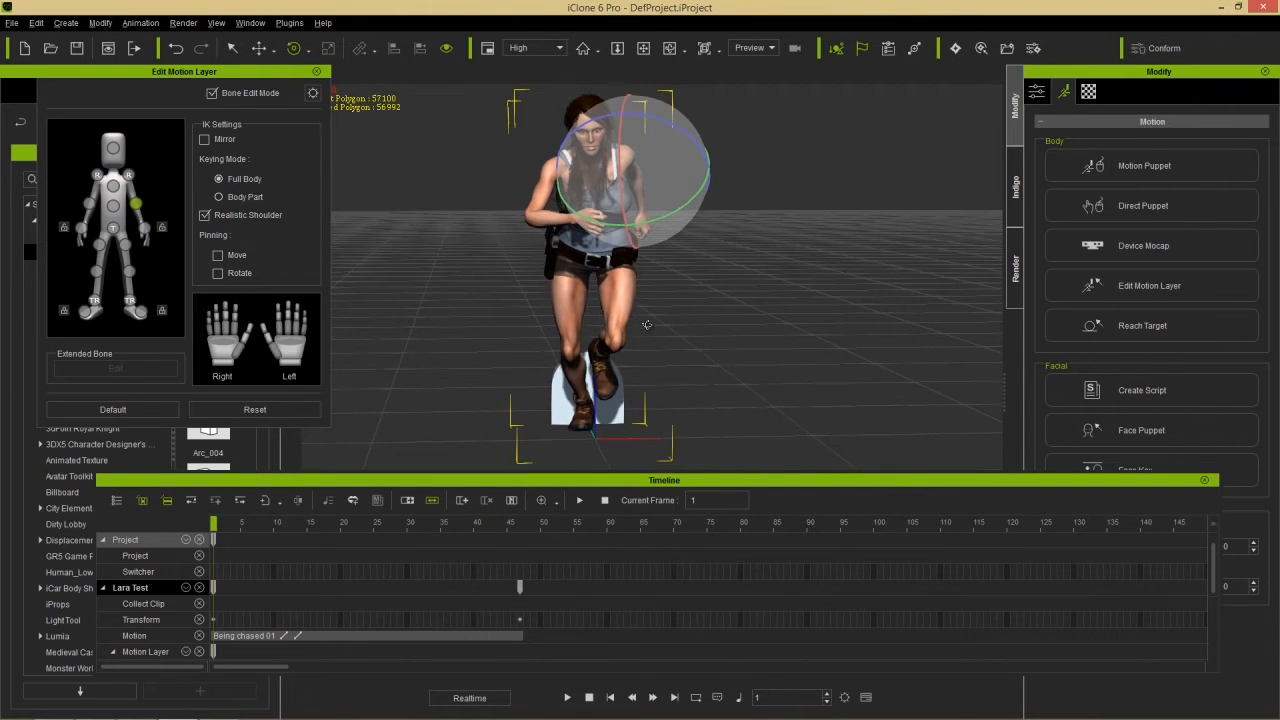
- Rotate the left forearm slightly outward at frame 28 to key it in the Motion Layer
left_click(220, 526)
left_click_drag(229, 525, 393, 548)
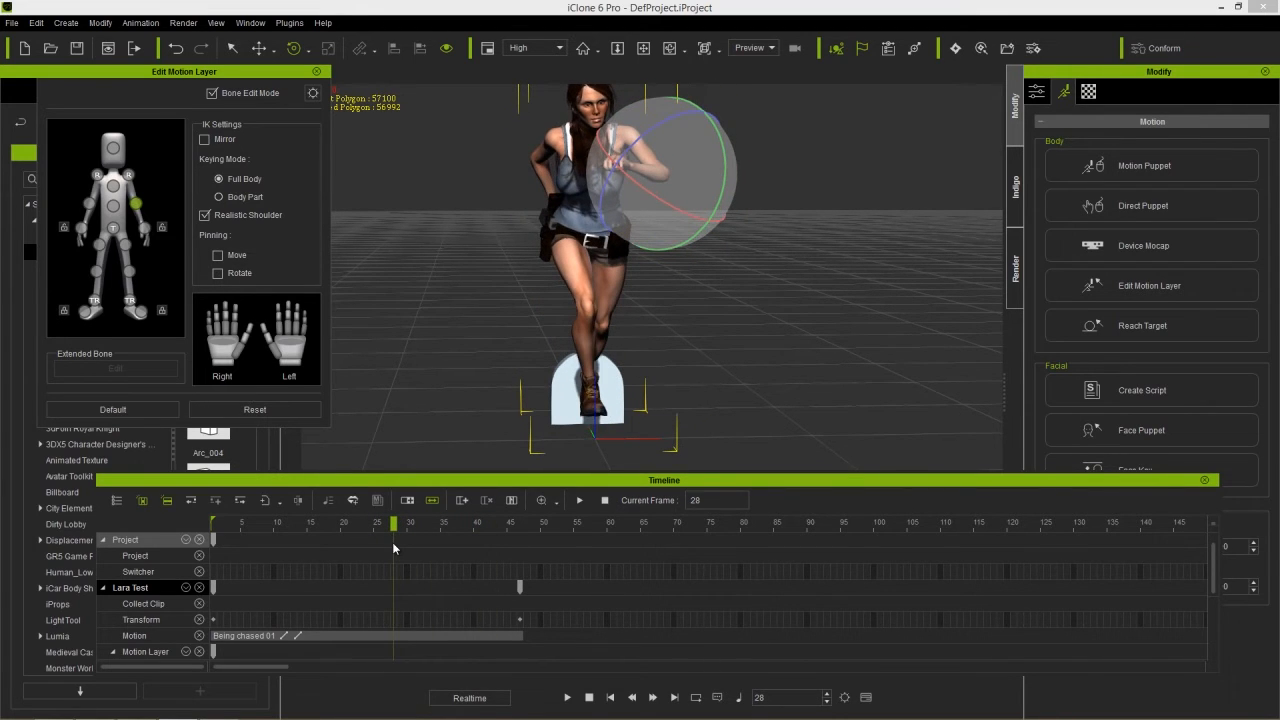
left_click(395, 653)
right_click_drag(652, 317, 684, 346)
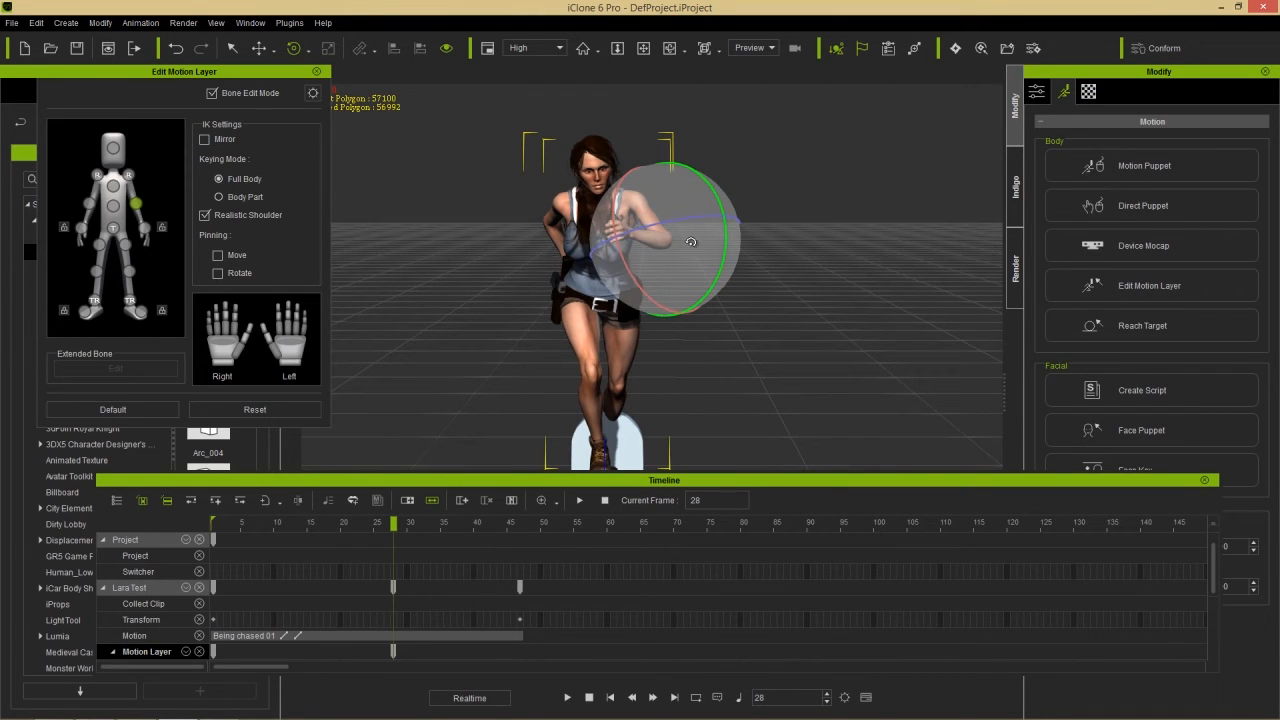
left_click_drag(645, 218, 649, 217)
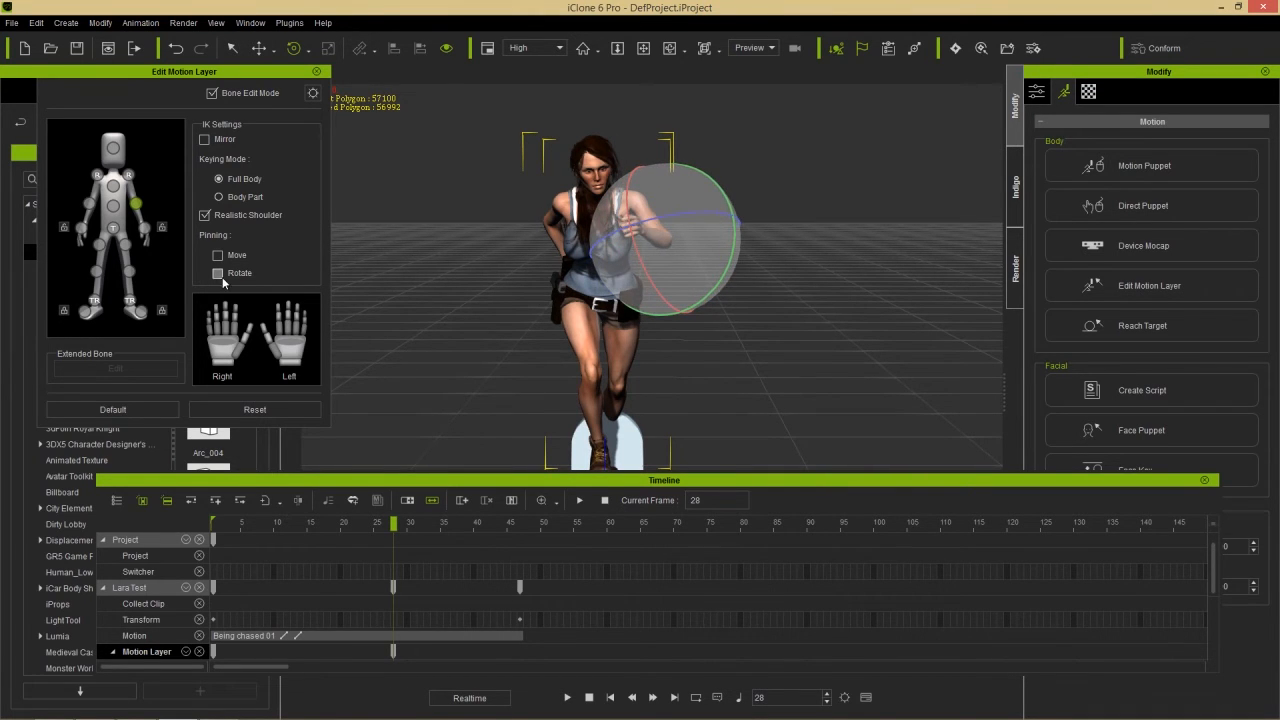
right_click_drag(453, 339, 579, 338)
middle_click_drag(579, 338, 611, 294)
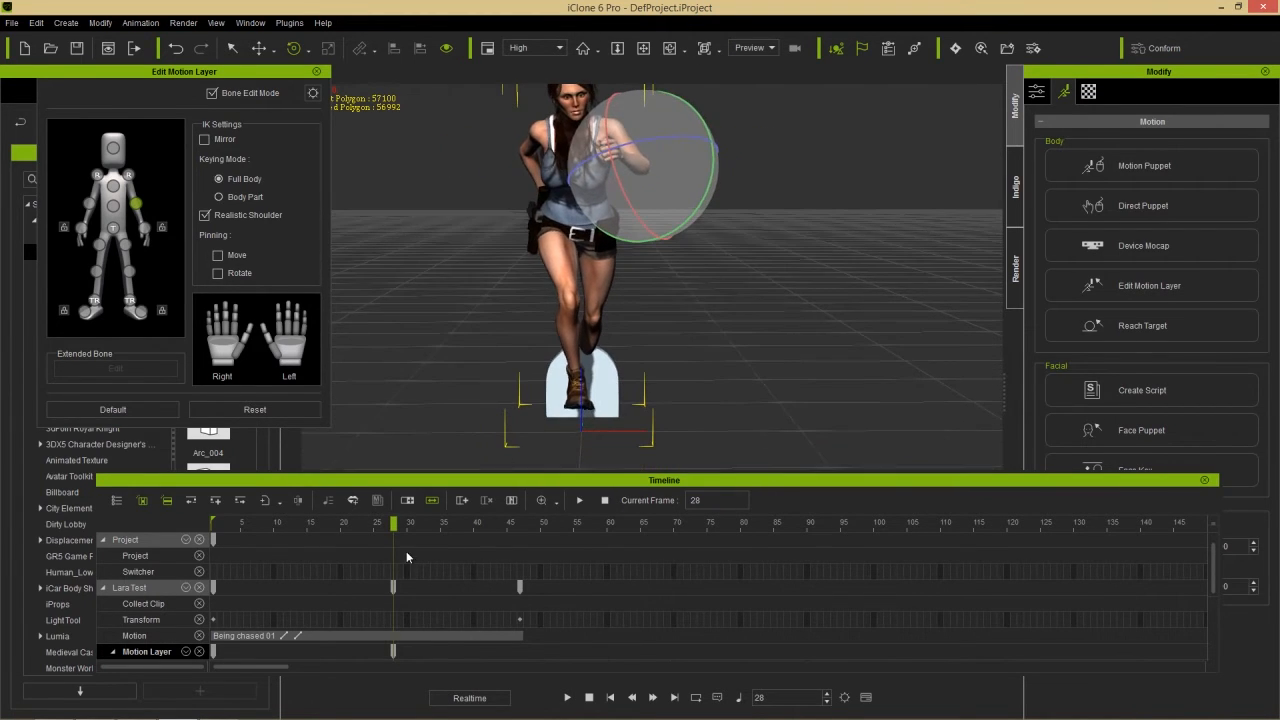
- At frame 38, rotate the right shoulder joint and swing the right forearm outward, away from the hip
left_click_drag(394, 522, 460, 531)
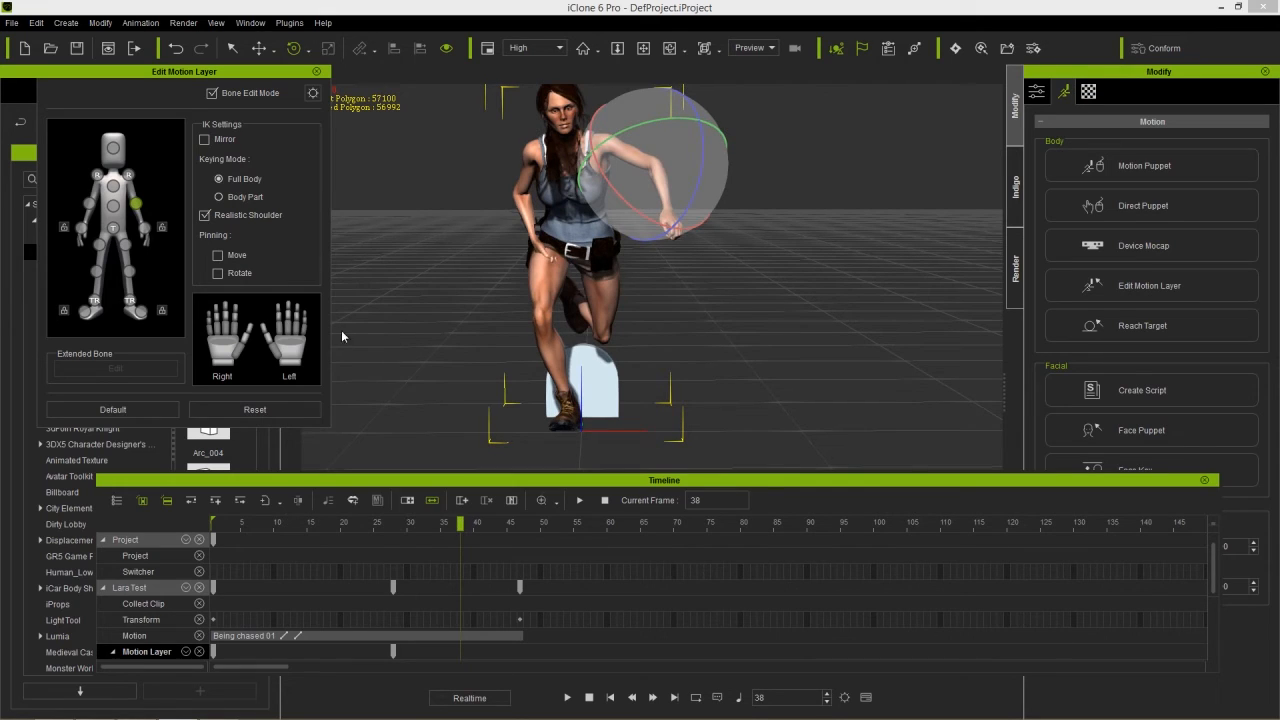
left_click(91, 205)
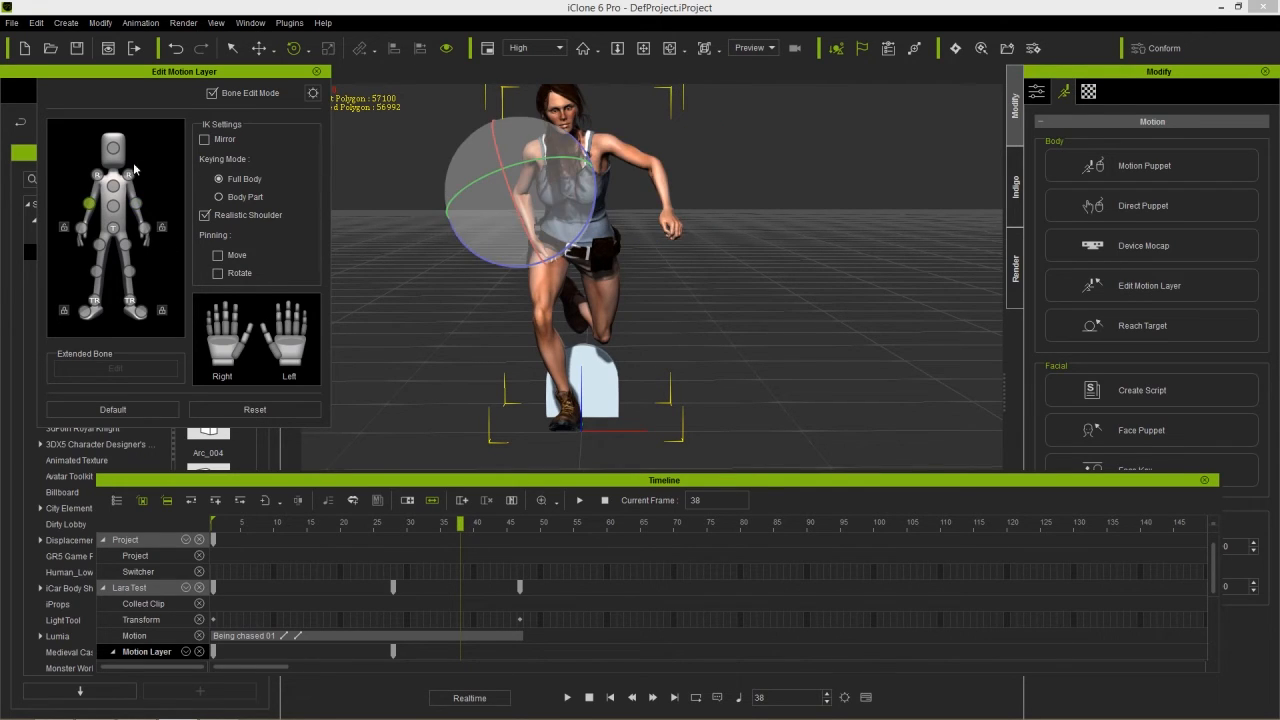
left_click(96, 176)
mouse_move(476, 129)
left_mouse_down()
mouse_move(502, 102)
mouse_move(483, 122)
left_mouse_up()
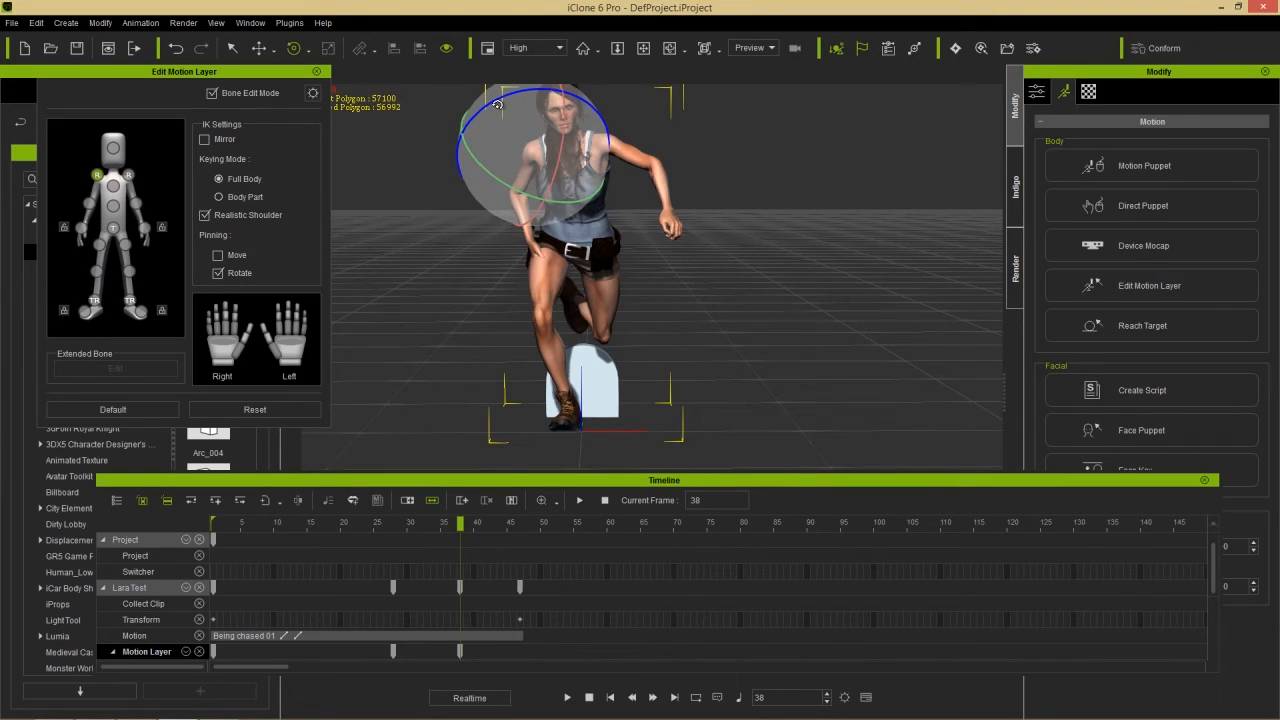
left_click(91, 204)
left_click_drag(534, 156, 541, 156)
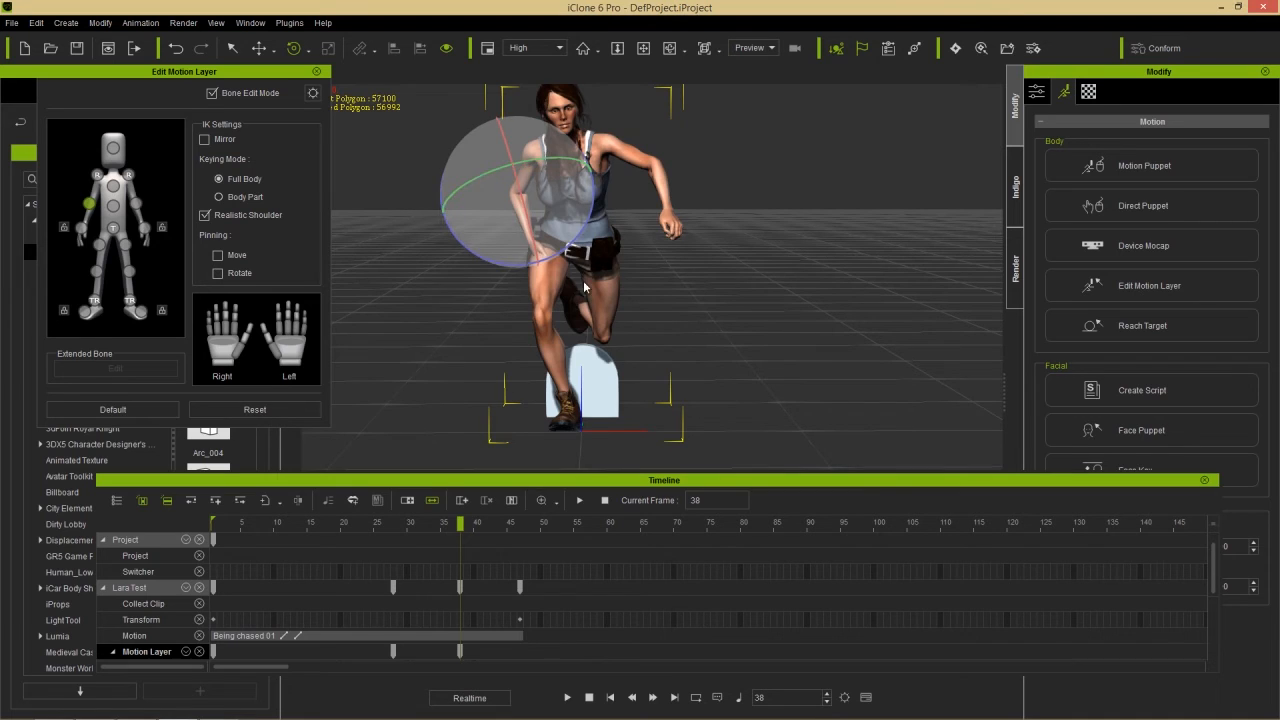
left_click_drag(567, 248, 552, 256)
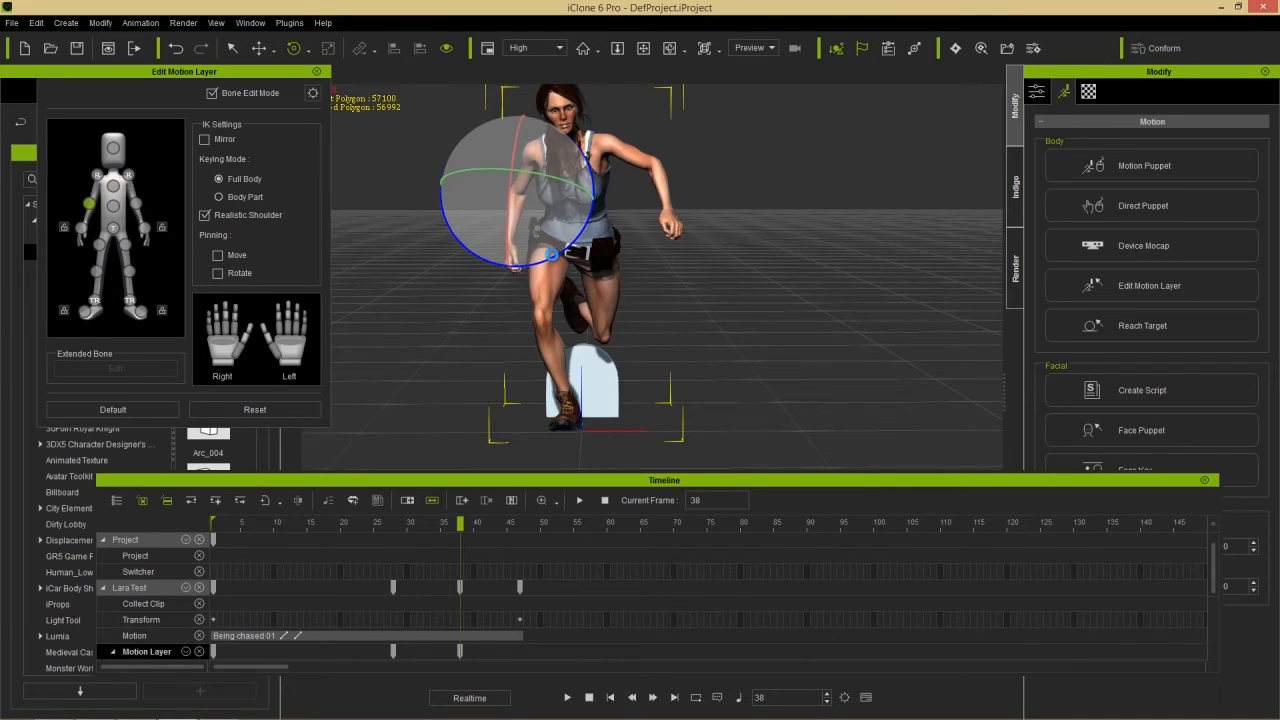
- At frame 38, rotate the left shoulder joint to lower the left arm toward the hip
left_click_drag(415, 530, 460, 523)
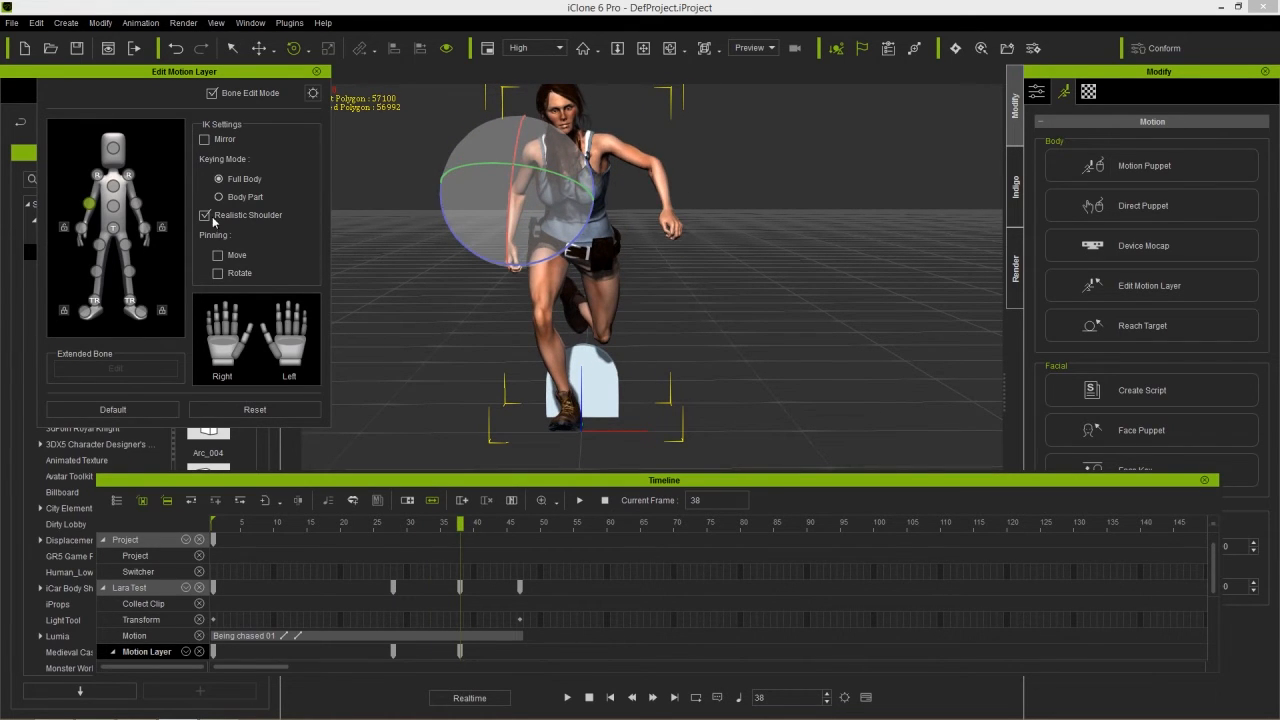
left_click(129, 176)
left_click_drag(652, 128, 519, 273)
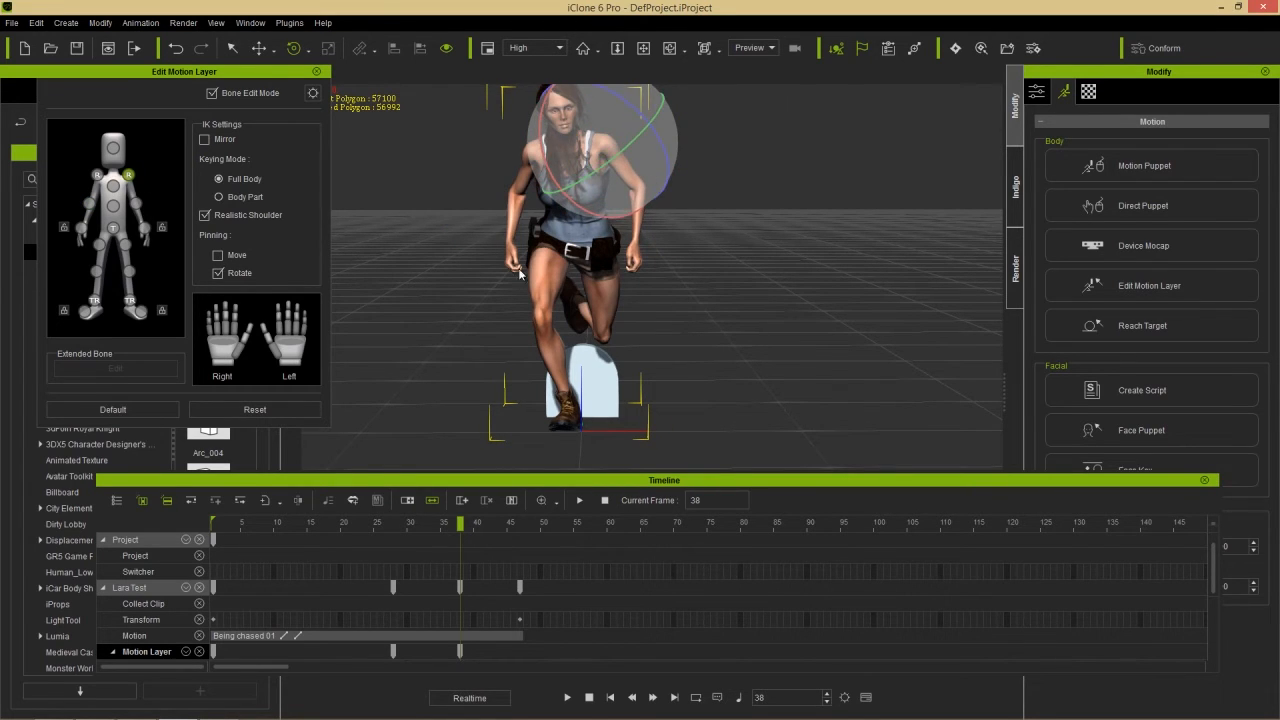
mouse_move(459, 523)
left_mouse_down()
mouse_move(400, 523)
mouse_move(487, 523)
mouse_move(460, 528)
left_mouse_up()
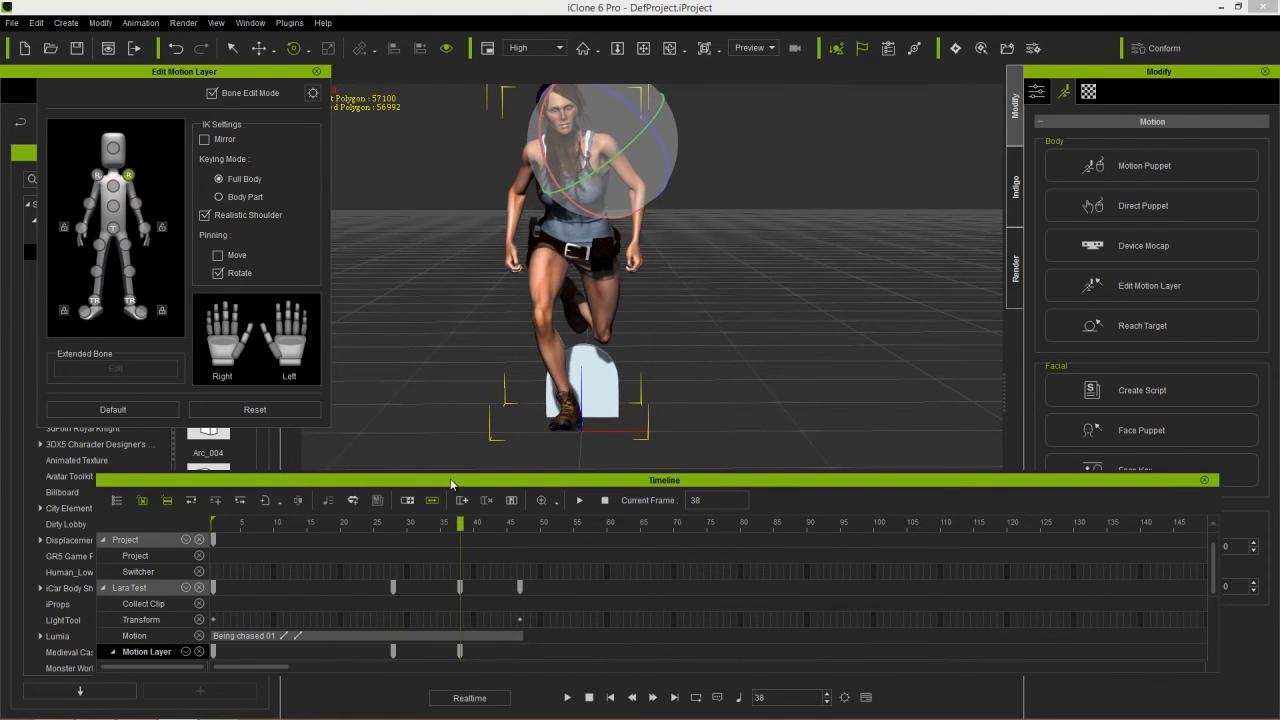
- Scrub between frames 28 and 47 and examine the arm poses from several angles
mouse_move(452, 527)
left_mouse_down()
mouse_move(414, 532)
mouse_move(446, 537)
left_mouse_up()
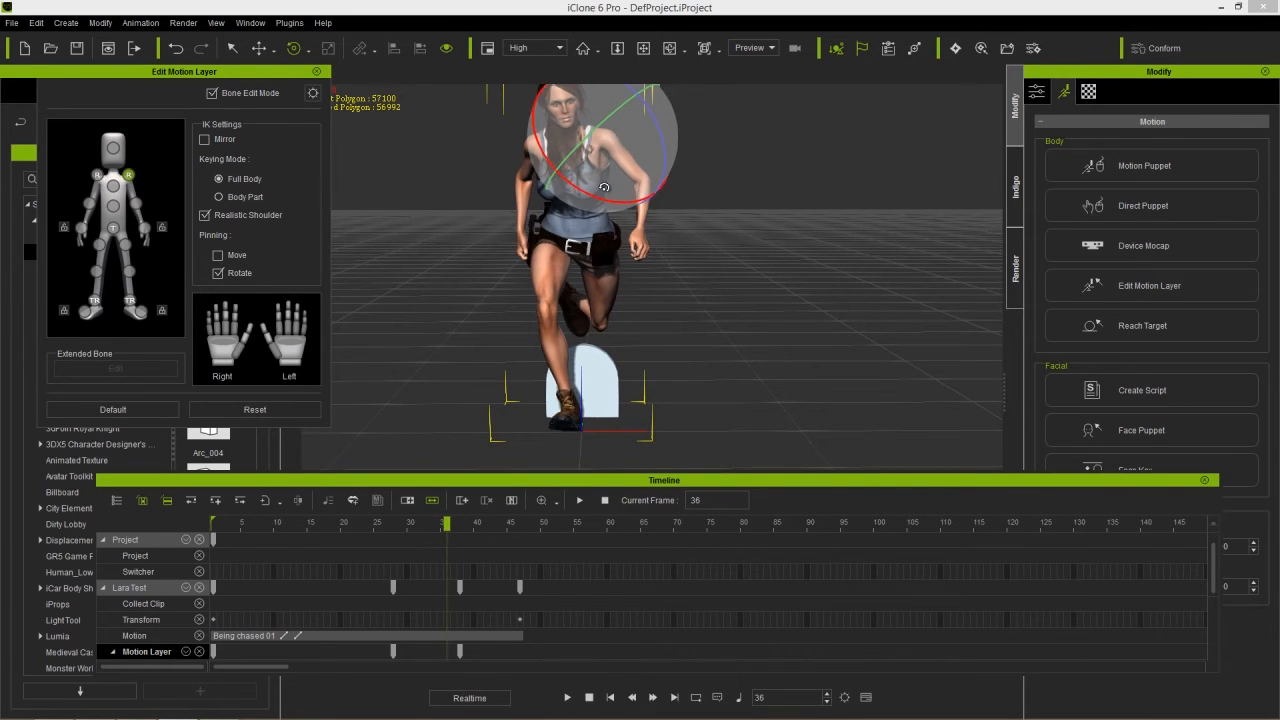
middle_click_drag(604, 187, 608, 354)
scroll(604, 300, "up", 6)
right_click_drag(610, 276, 588, 427)
left_click(393, 526)
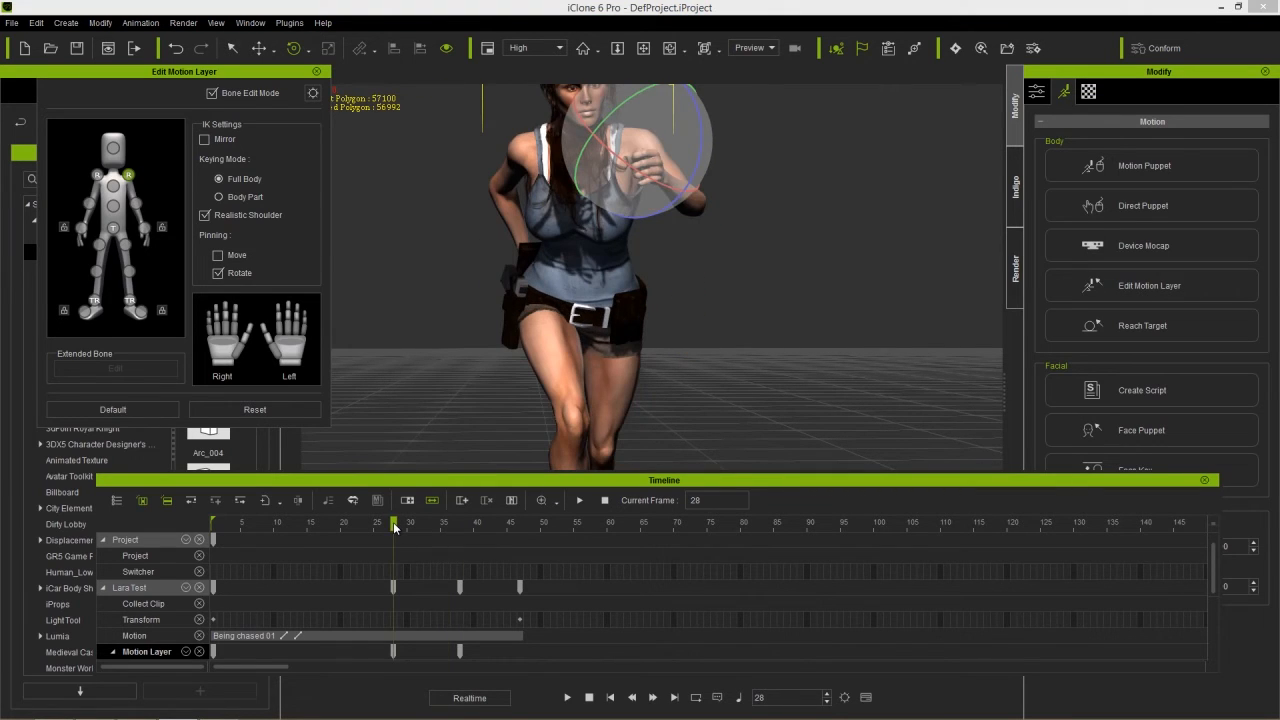
left_click_drag(393, 528, 521, 532)
right_click_drag(745, 335, 589, 340)
right_click_drag(658, 321, 835, 302)
right_click_drag(446, 317, 640, 328)
middle_click_drag(640, 328, 637, 278)
scroll(637, 278, "down", 3)
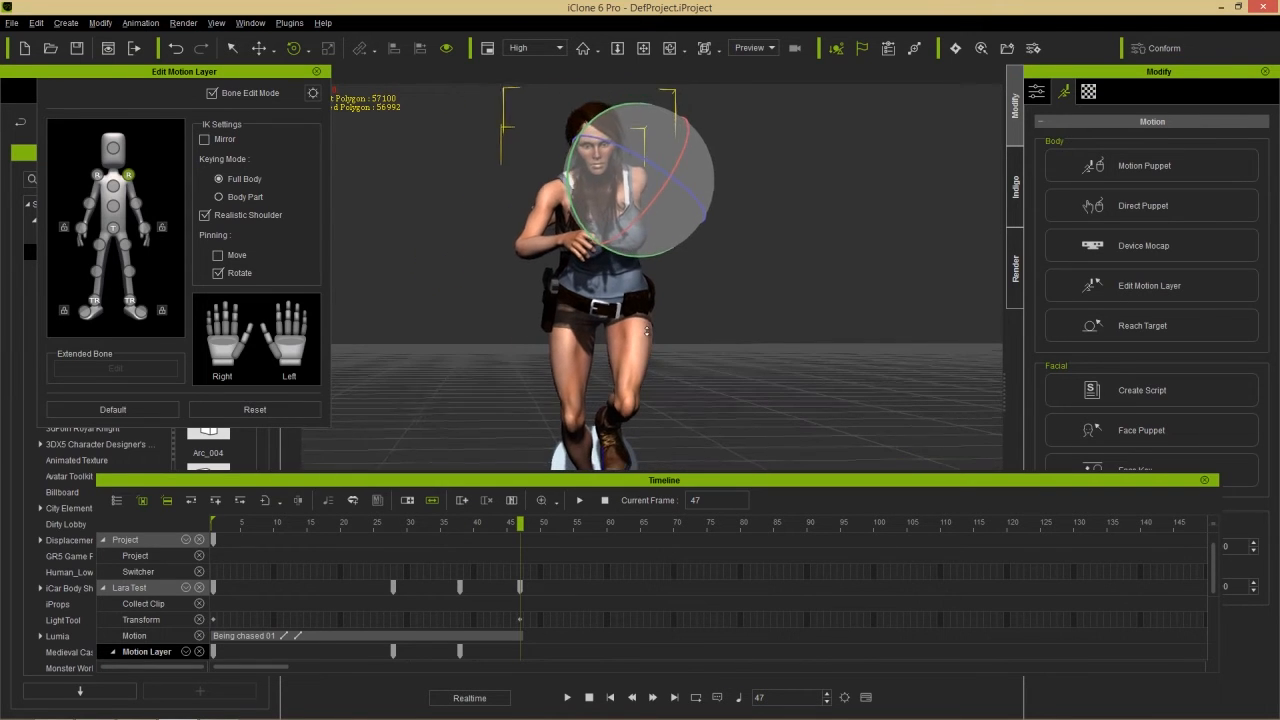
- At frame 38, rotate the right thigh slightly to adjust the planted leg
left_click(459, 528)
scroll(594, 360, "down", 2)
right_click_drag(630, 358, 661, 358)
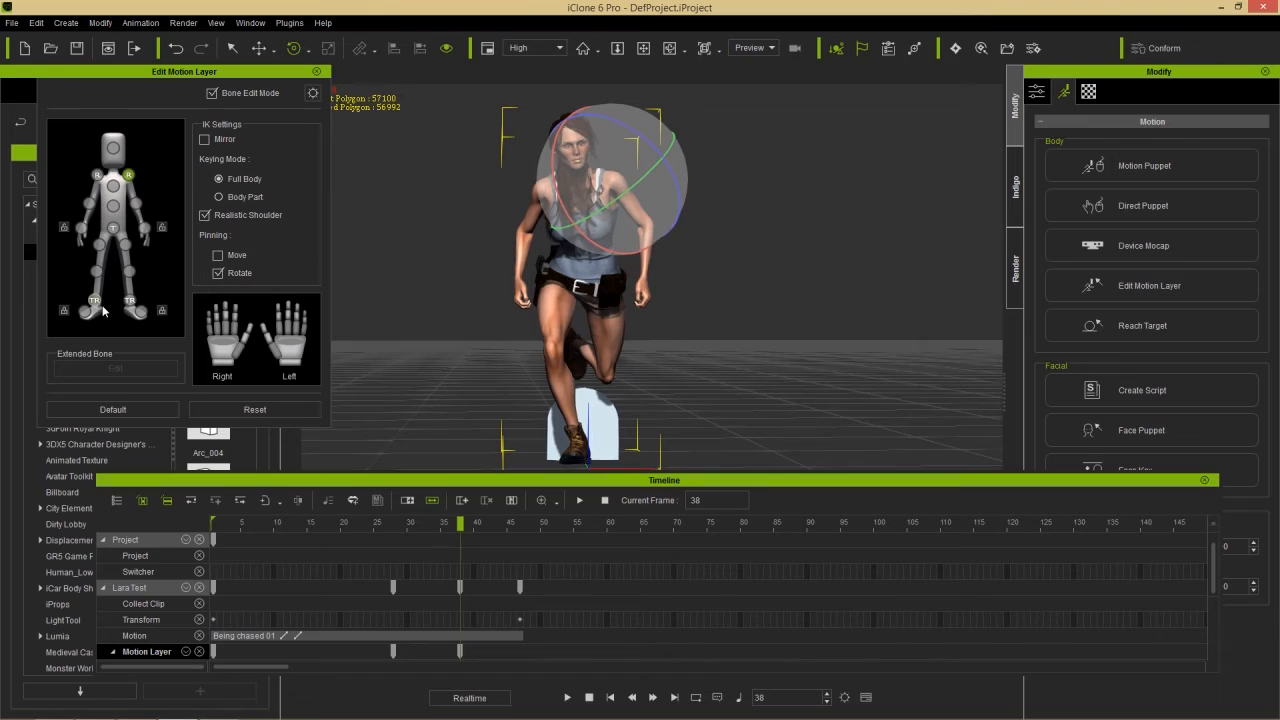
left_click(99, 245)
left_click_drag(572, 224, 602, 228)
middle_click_drag(651, 355, 625, 304)
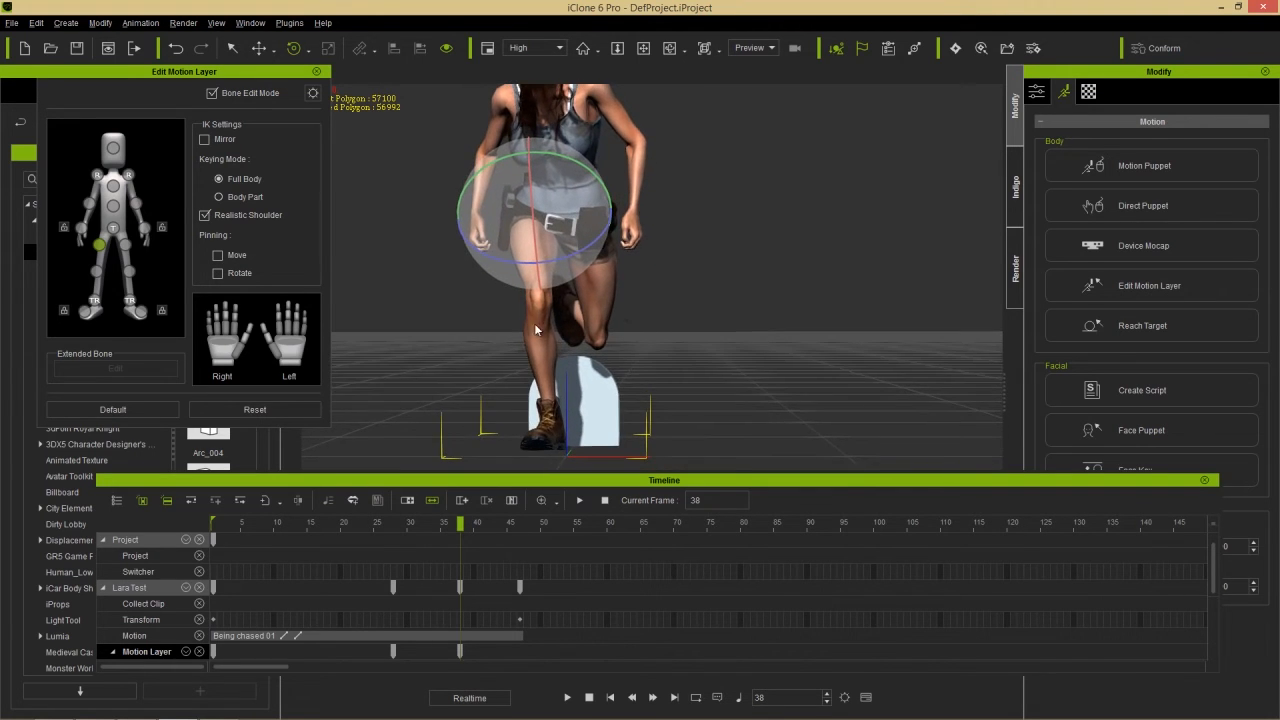
middle_click_drag(535, 330, 595, 353)
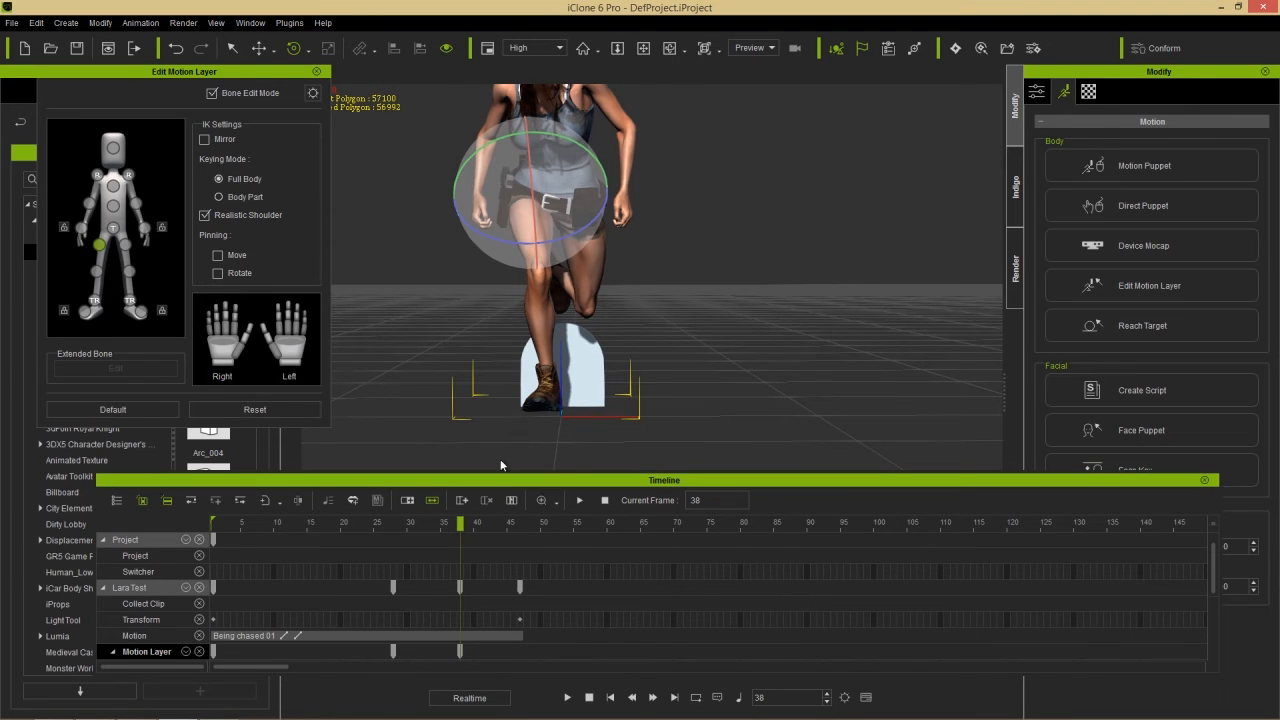
- At frame 42, rotate the left thigh and shift the left foot slightly sideways to key the leg pose
left_click_drag(460, 527, 487, 524)
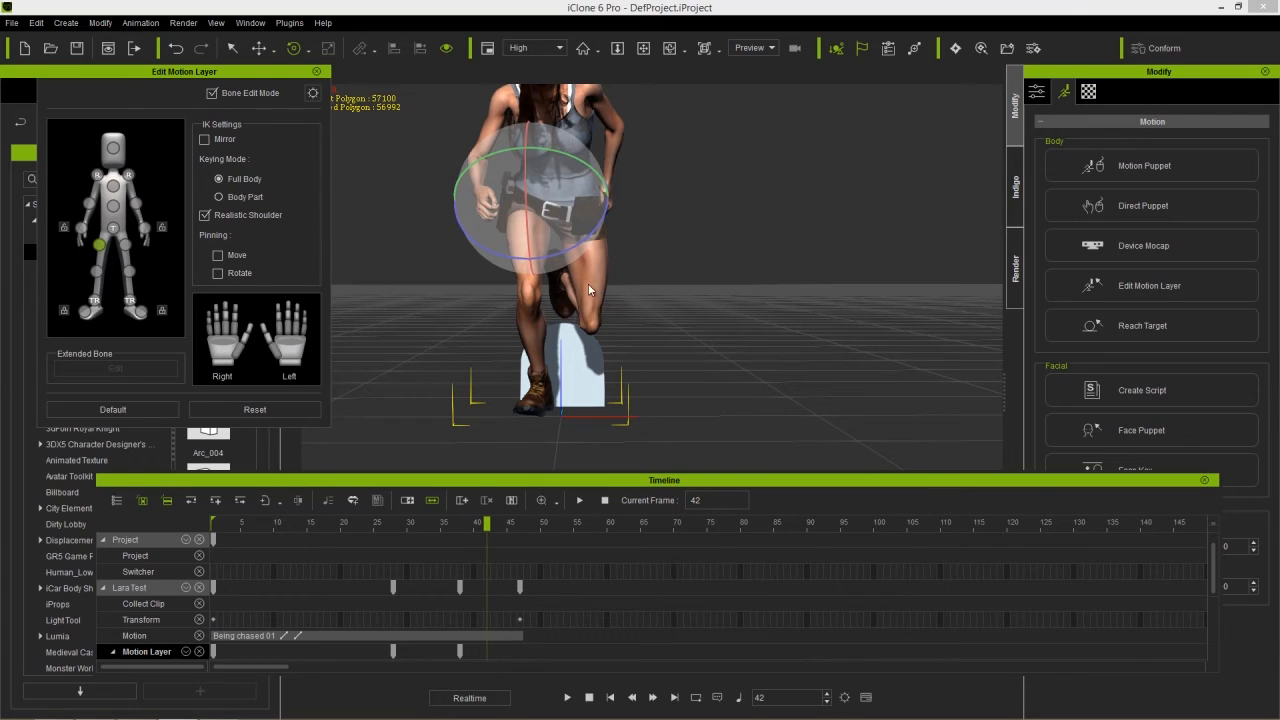
left_click(126, 245)
left_click_drag(624, 259, 623, 209)
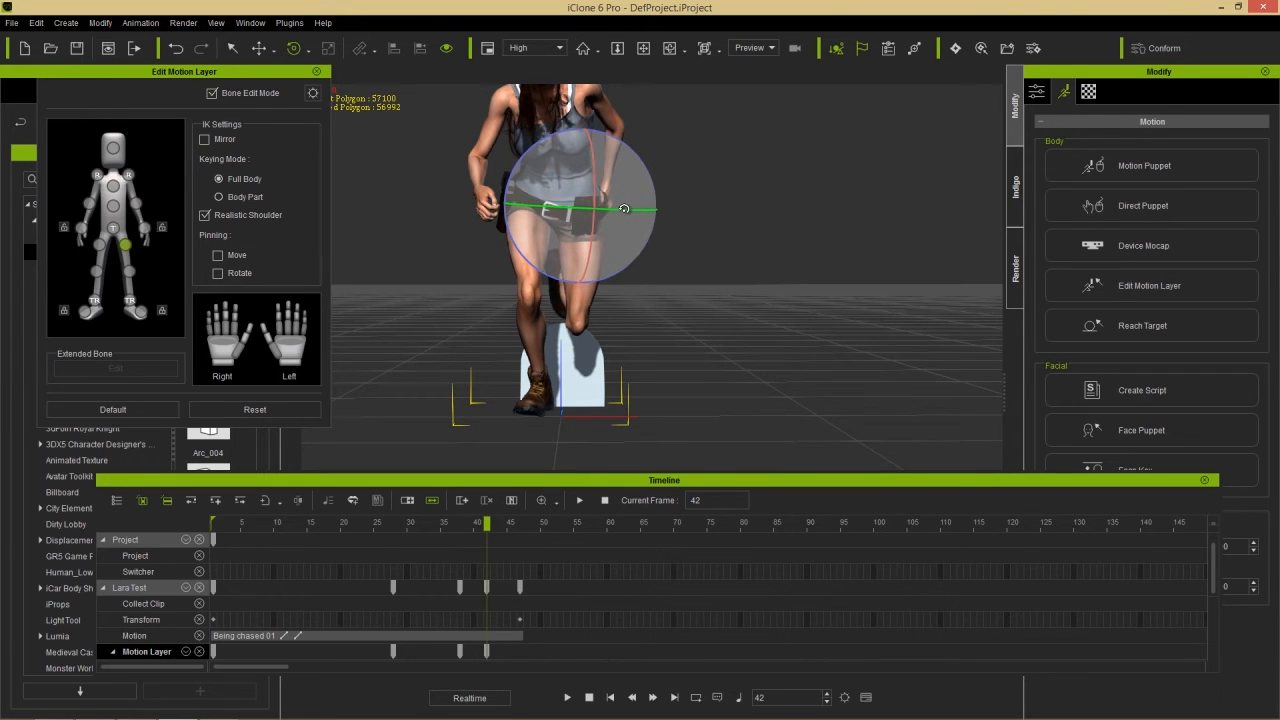
left_click(131, 302)
key("w")
left_click_drag(638, 269, 651, 268)
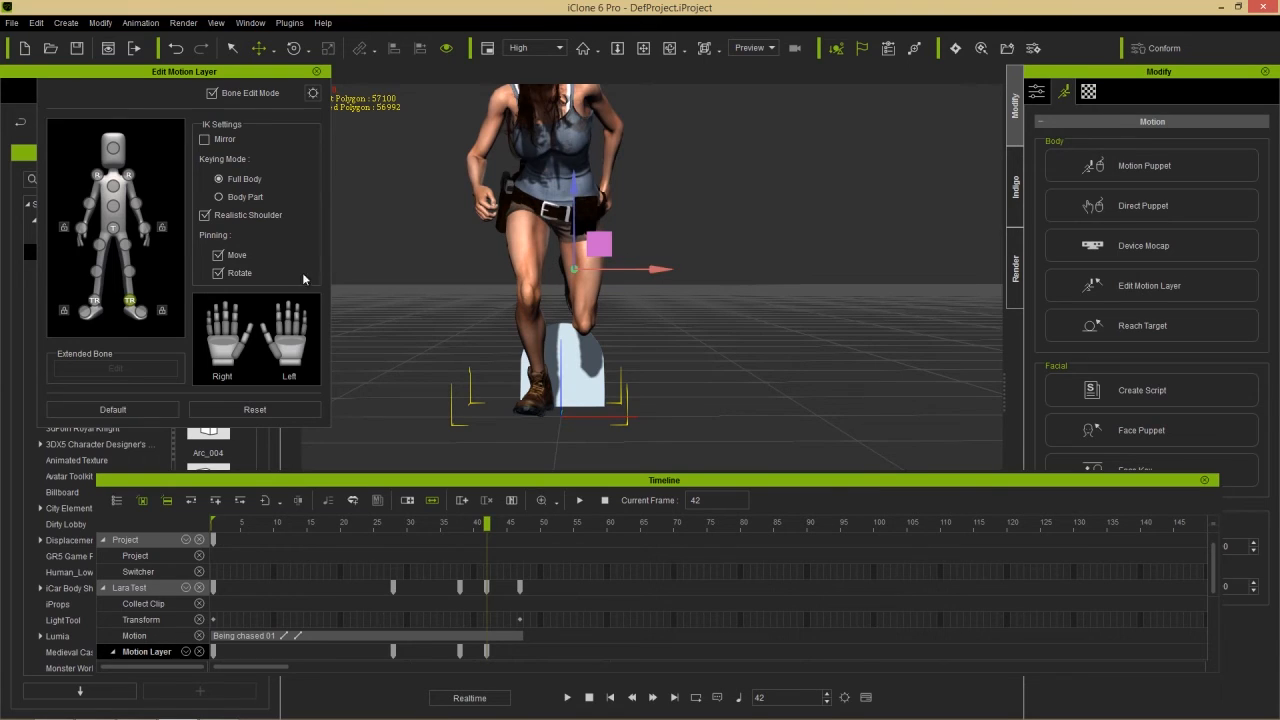
left_click(125, 244)
key("e")
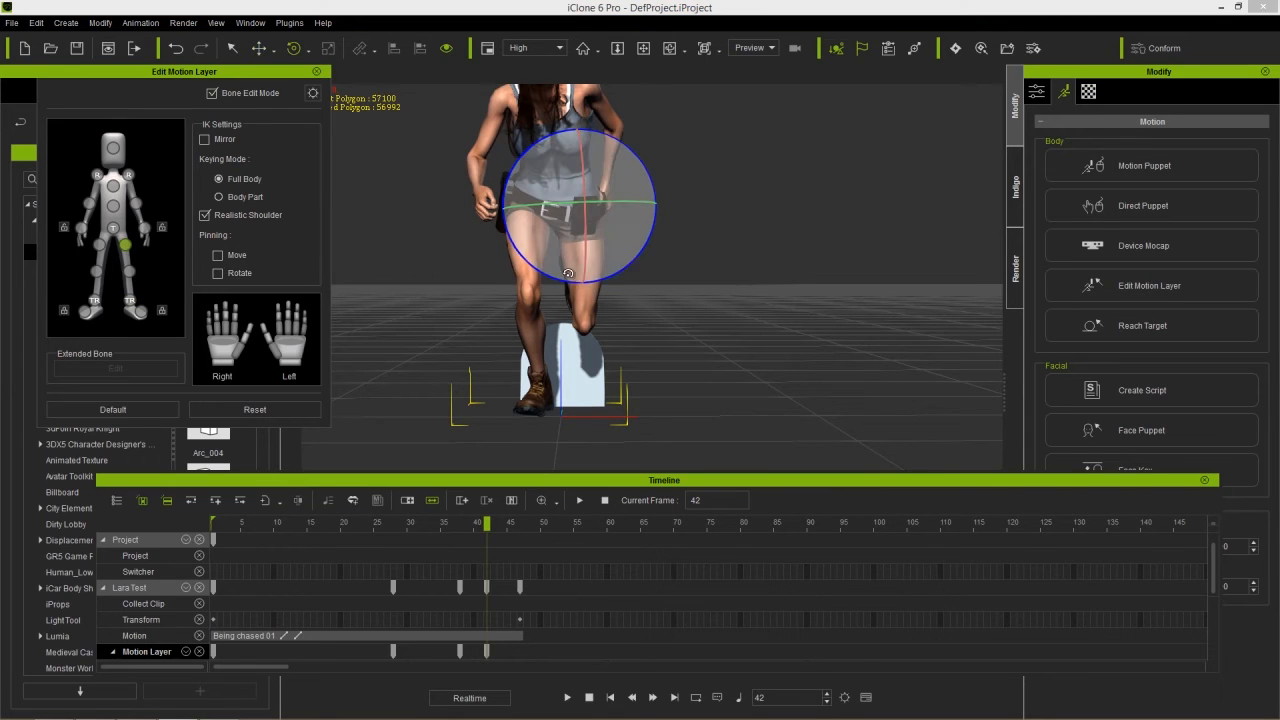
left_click_drag(655, 234, 652, 236)
- At frame 38, shift the left foot slightly outward and twist the left thigh, then scrub through to frame 47
mouse_move(457, 530)
left_mouse_down()
mouse_move(395, 526)
mouse_move(460, 522)
left_mouse_up()
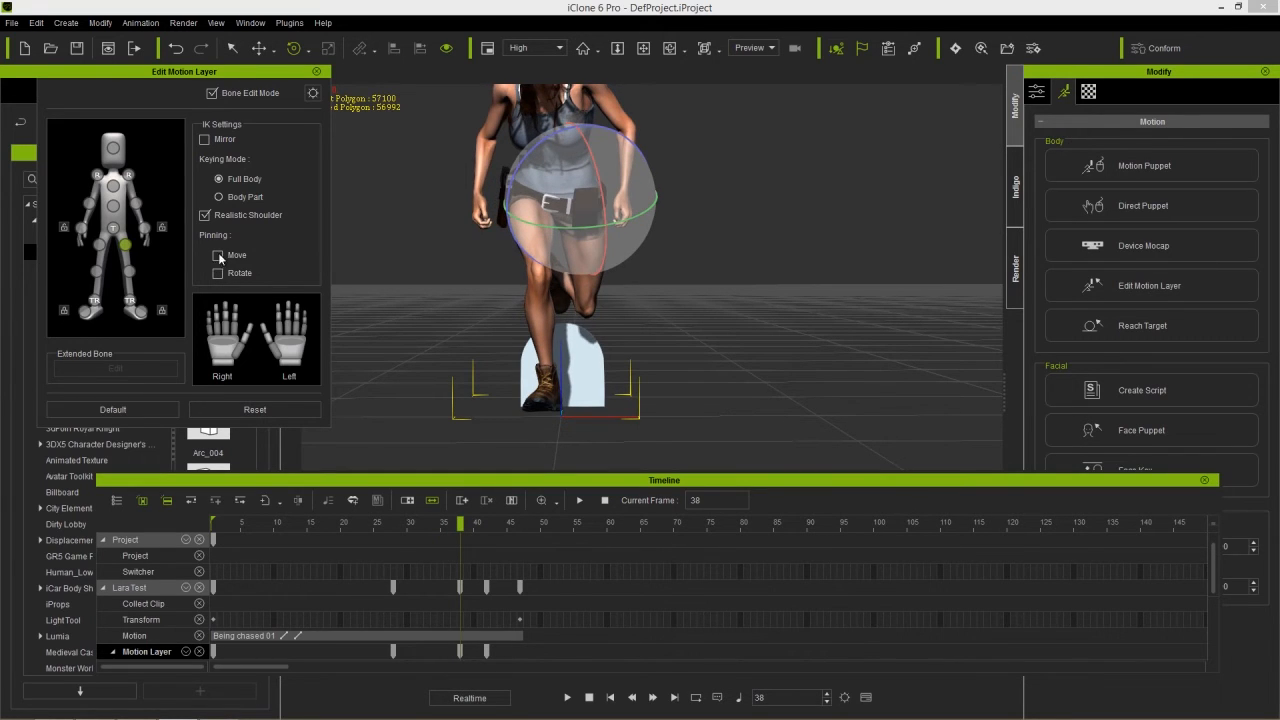
left_click(130, 305)
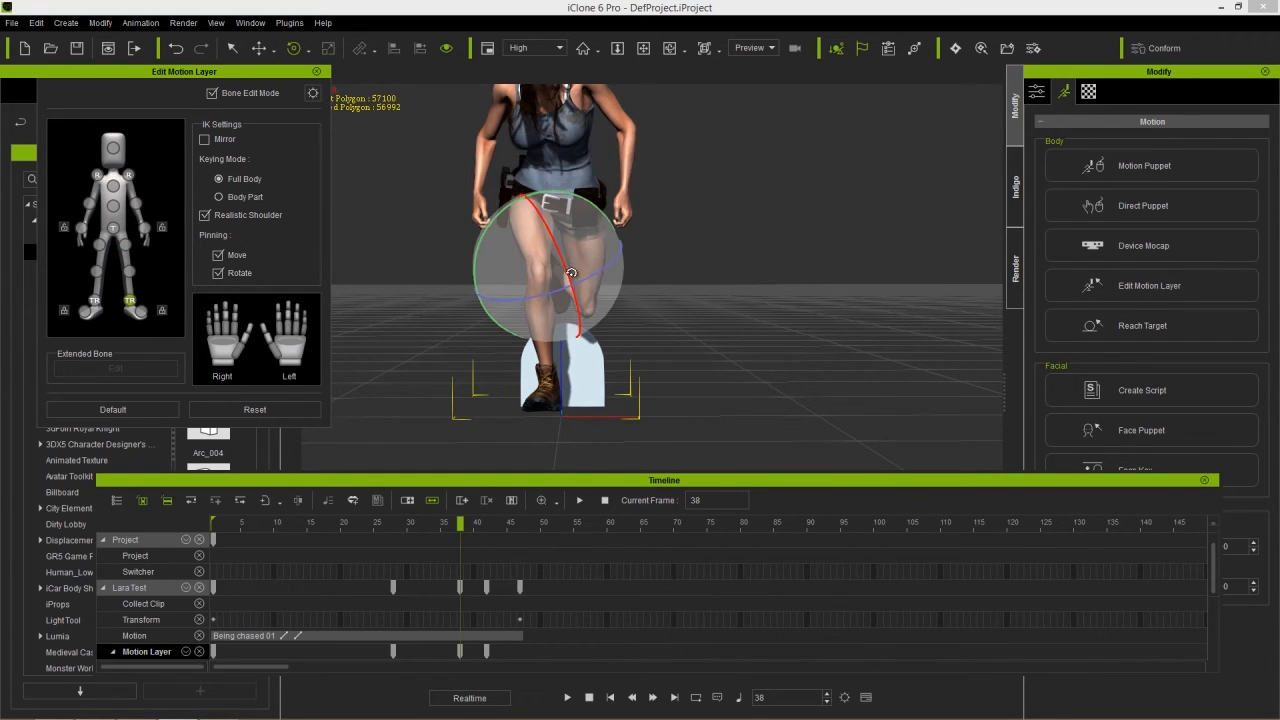
left_click_drag(626, 265, 640, 265)
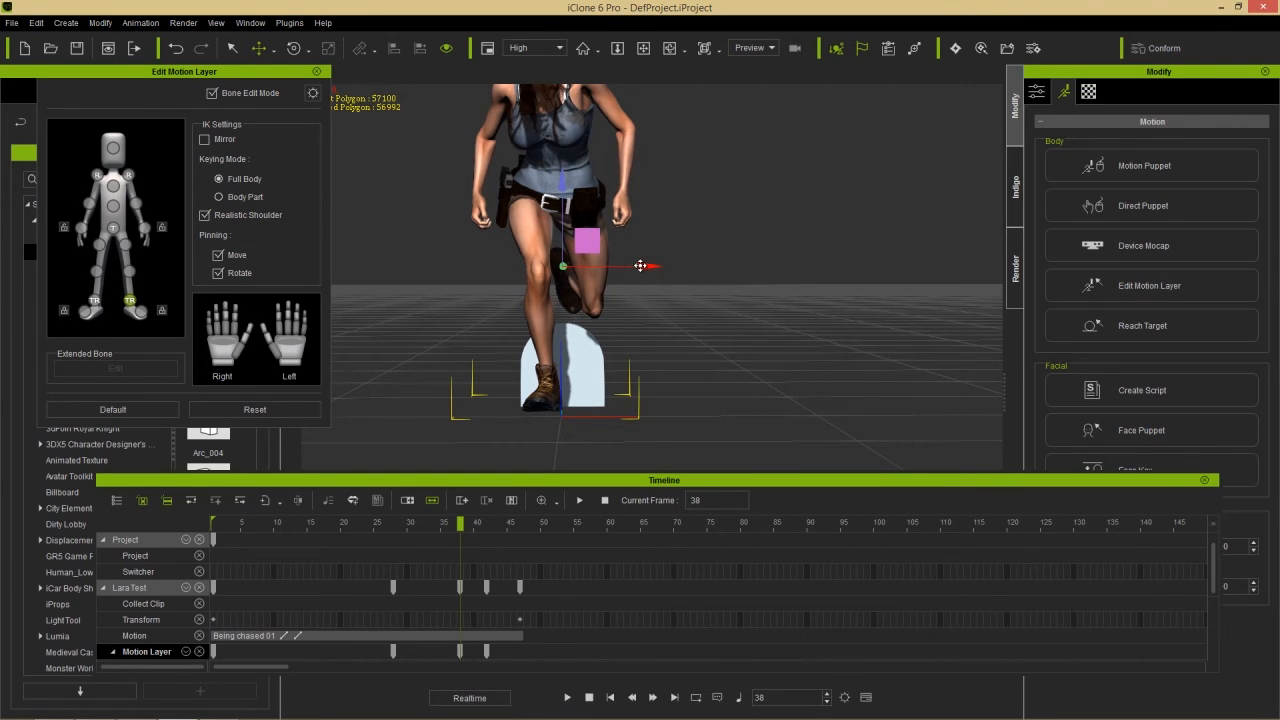
left_click(125, 244)
key("e")
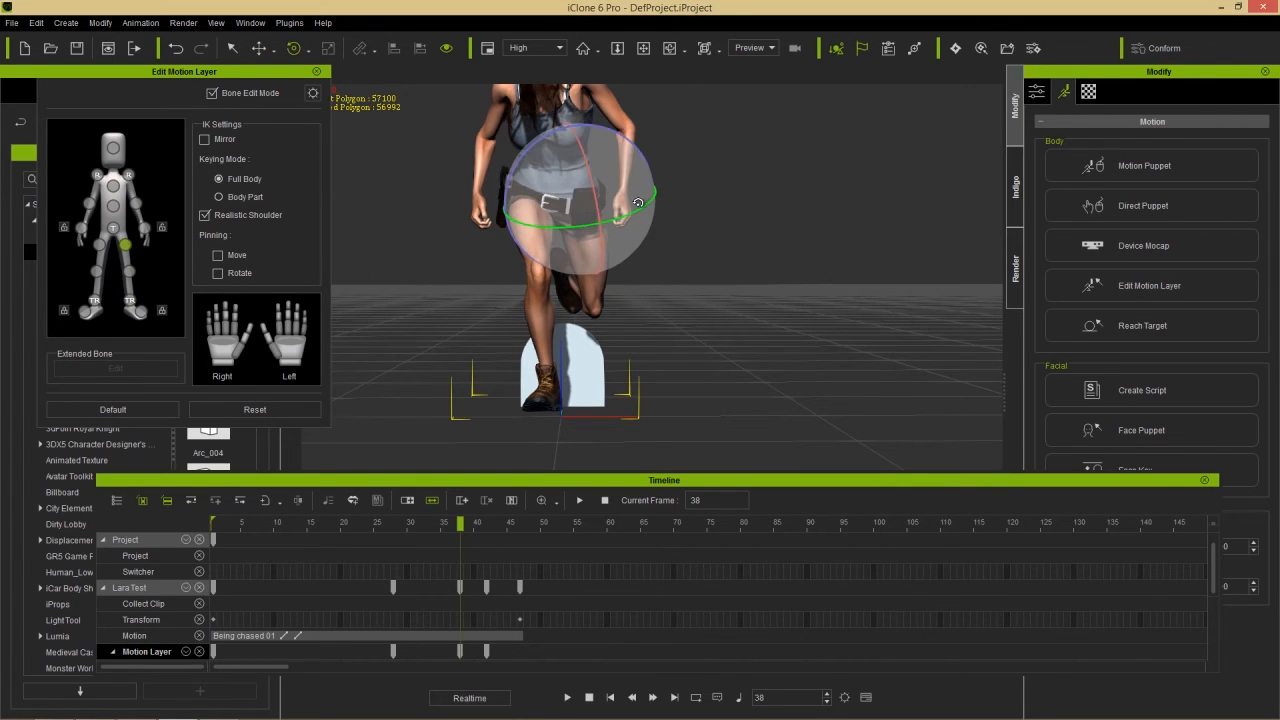
left_click_drag(632, 209, 635, 209)
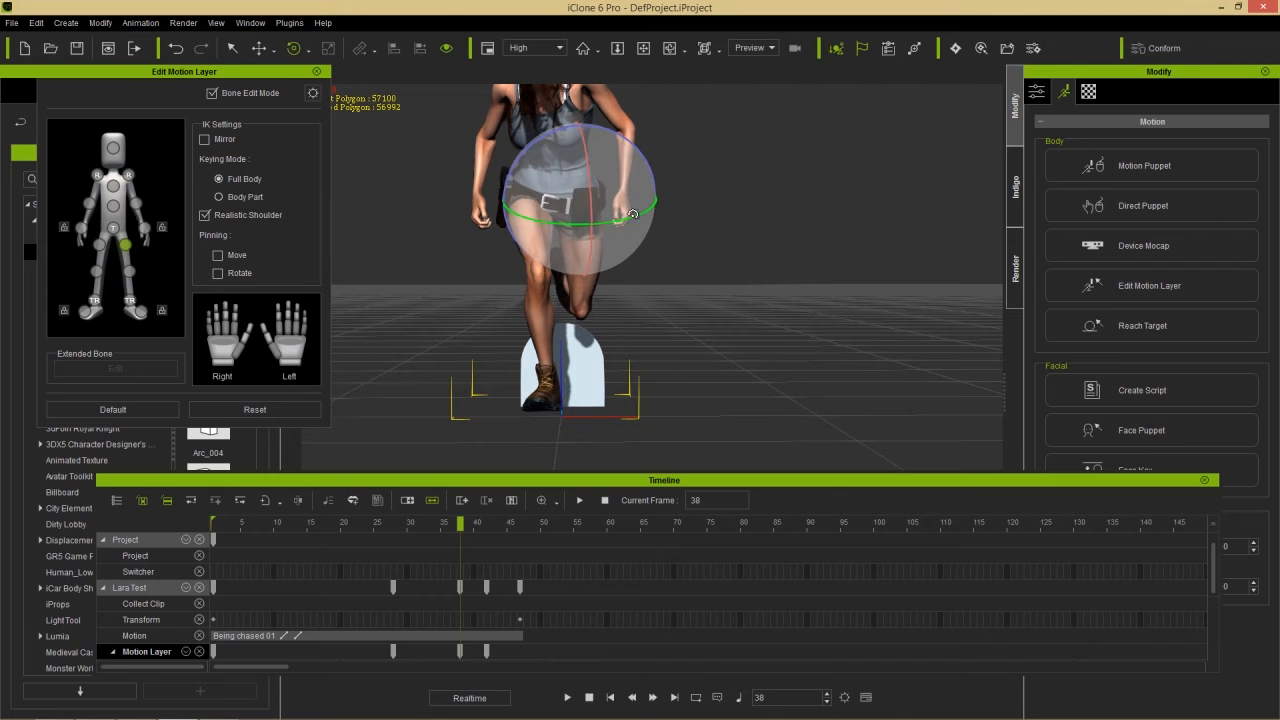
left_click_drag(459, 526, 521, 524)
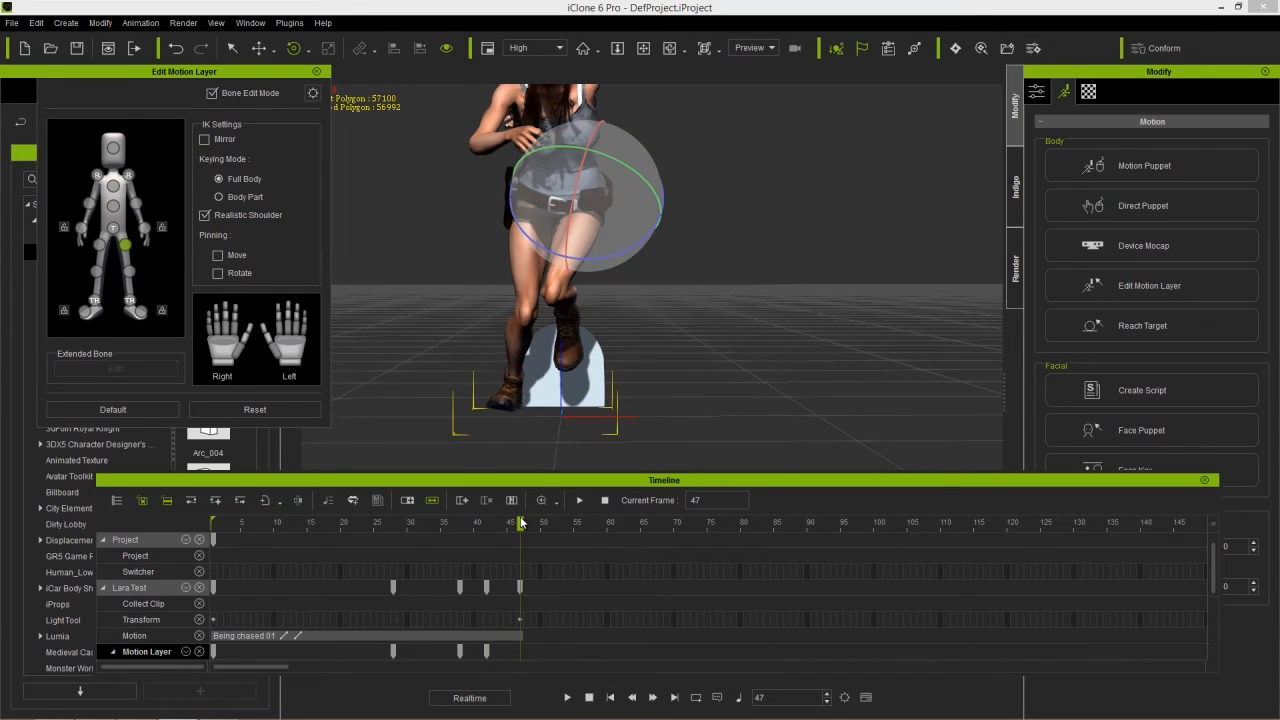
- Copy the Motion Layer key at frame 1 and paste it at frame 47 to close the run loop
right_click(215, 655)
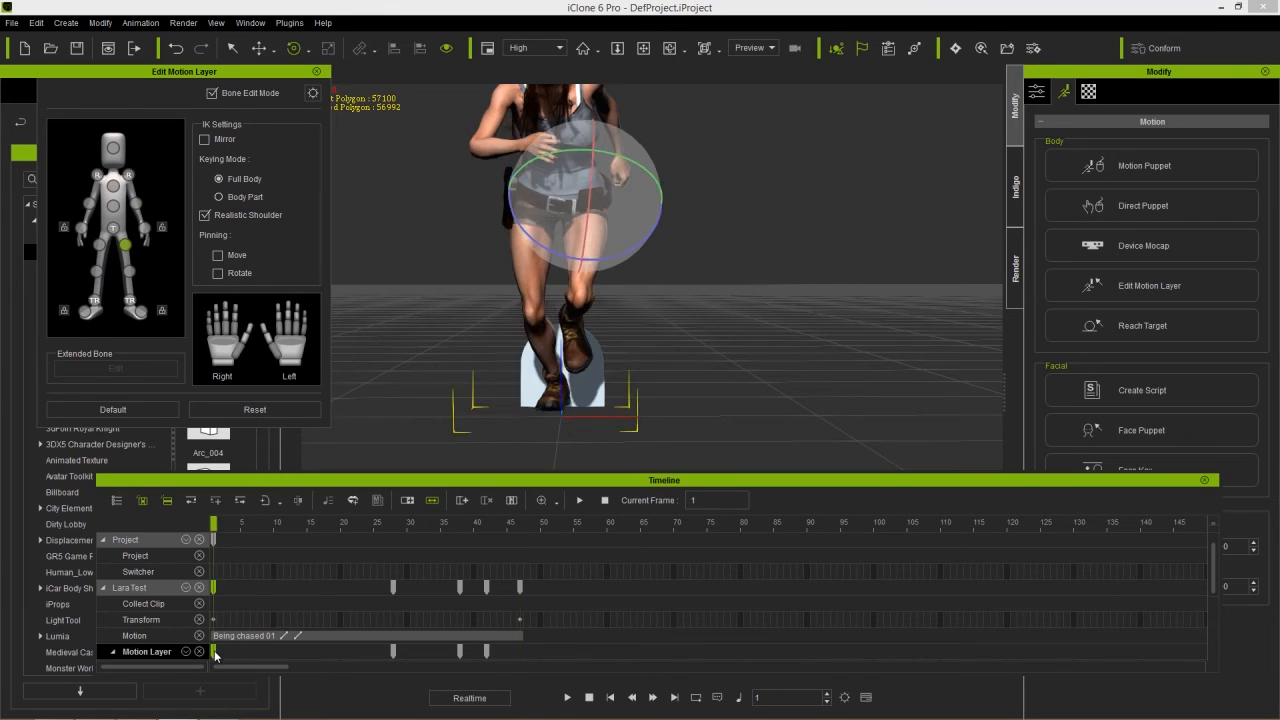
left_click(263, 592)
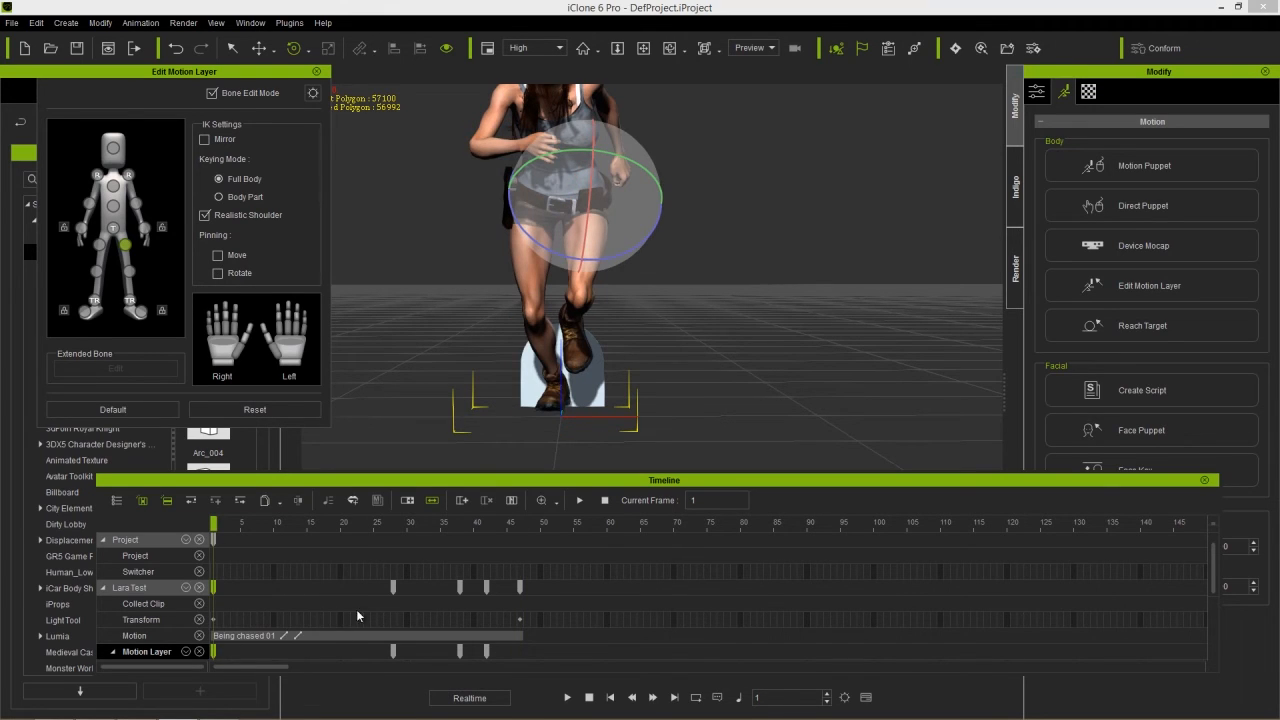
left_click(521, 528)
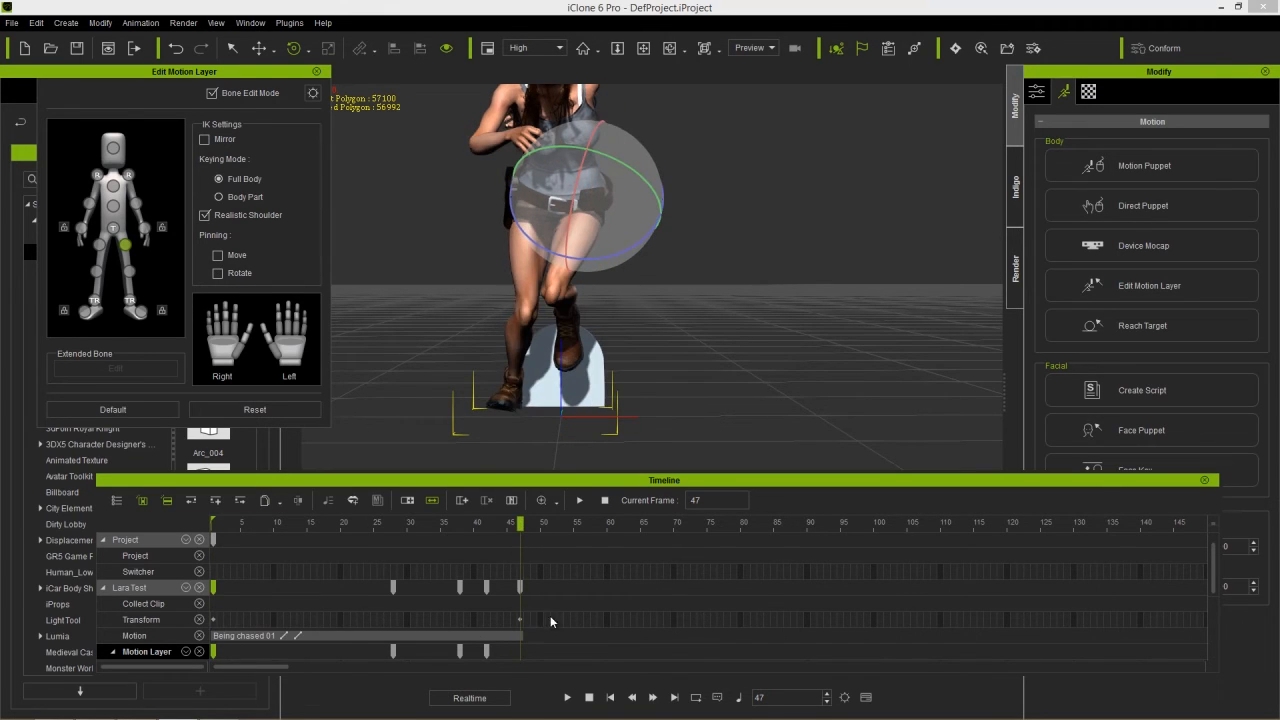
right_click(521, 655)
left_click(569, 605)
left_click_drag(520, 528, 216, 540)
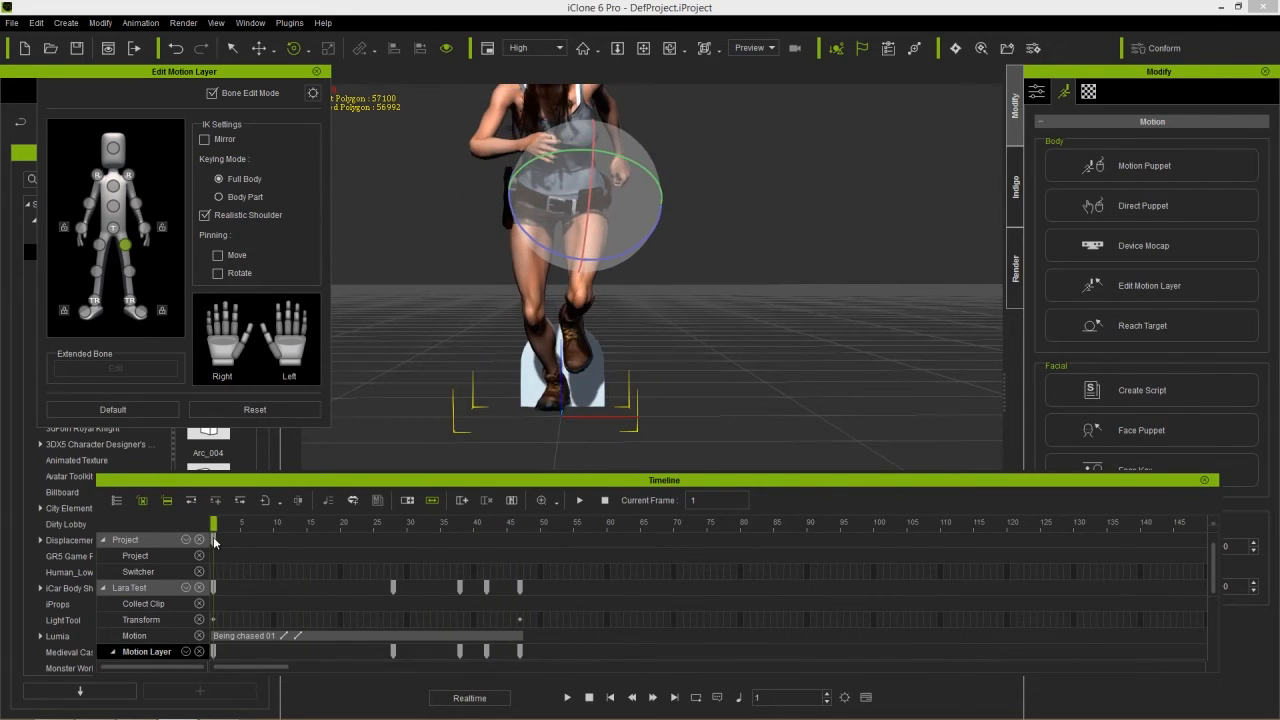
- Play the run animation repeatedly from frame 1 to check the leg and arm motion
key("space")
key("space")
left_click_drag(291, 527, 186, 536)
key("space")
key("space")
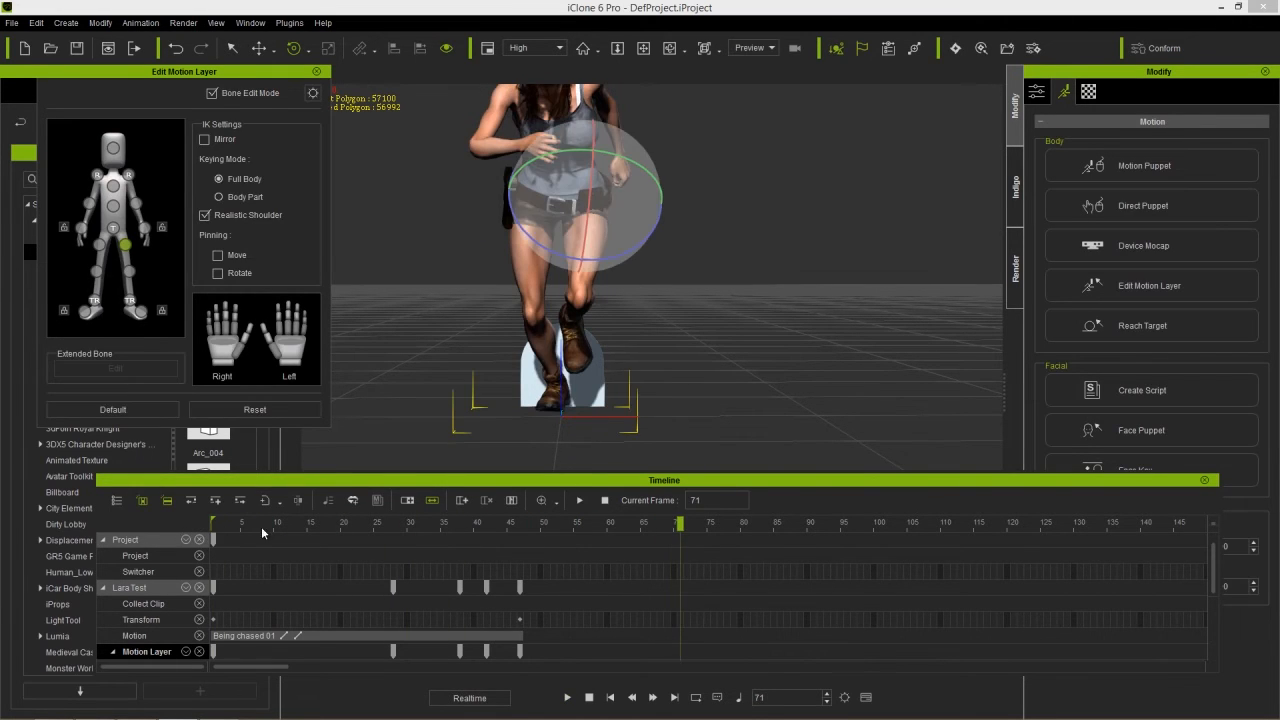
left_click_drag(280, 528, 225, 532)
key("space")
key("space")
left_click(254, 527)
left_click_drag(254, 527, 208, 530)
middle_click_drag(584, 195, 584, 303)
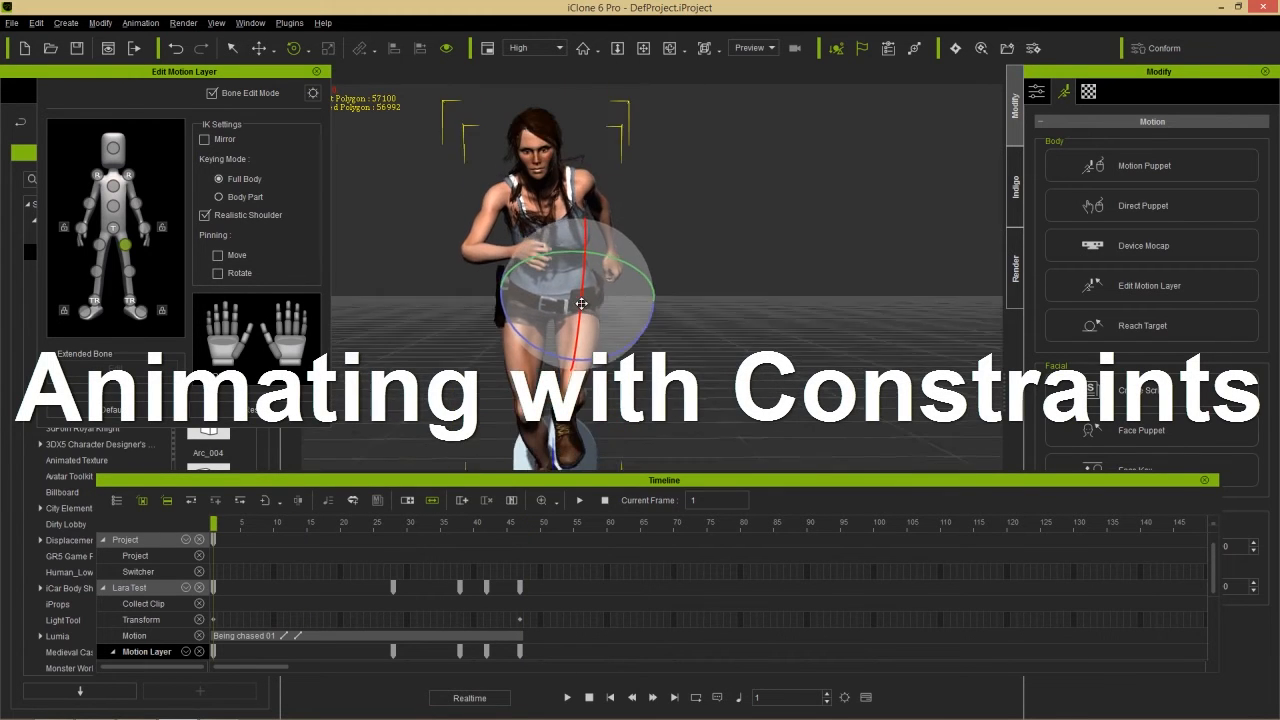
scroll(587, 338, "down", 2)
right_click_drag(587, 338, 594, 348)
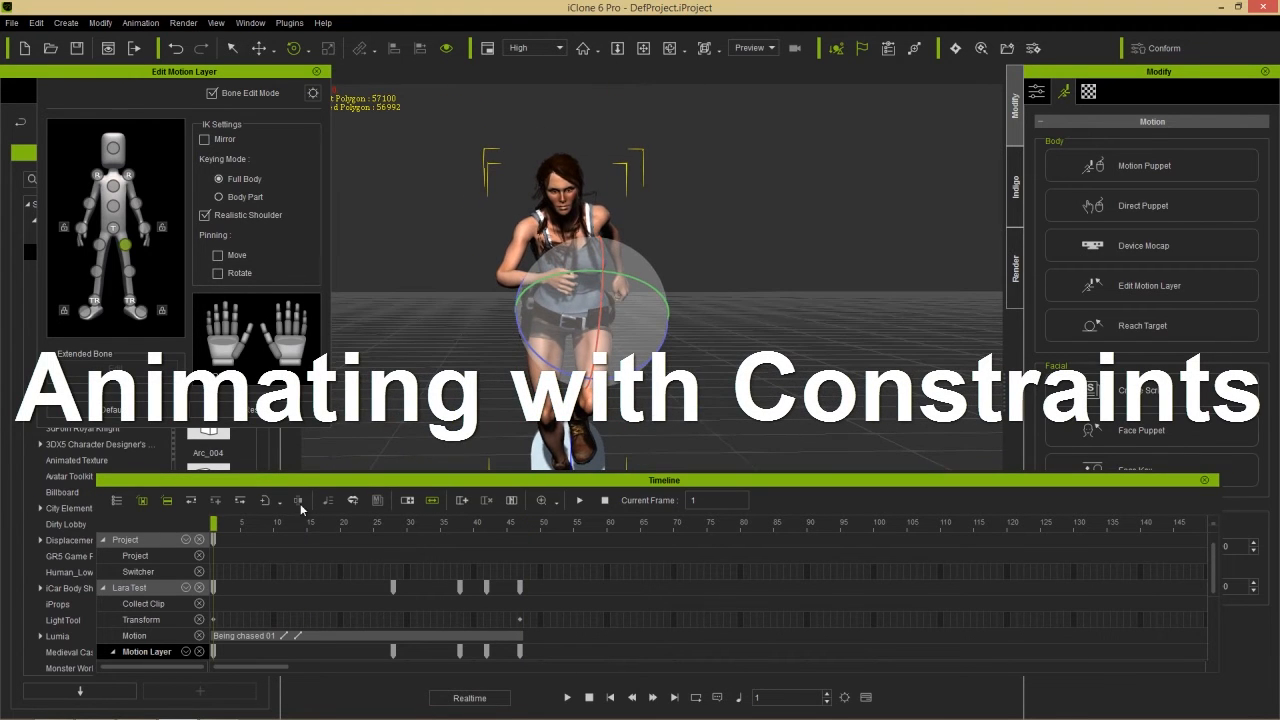
key("space")
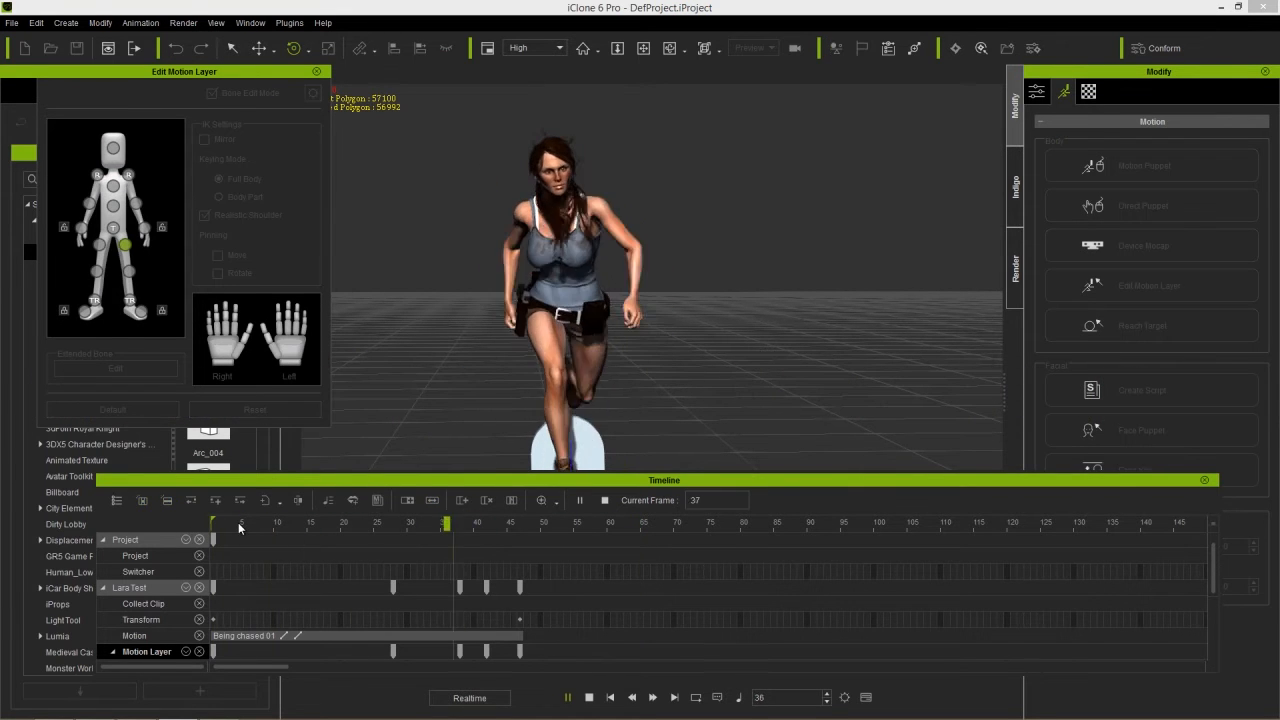
key("space")
left_click_drag(234, 523, 208, 533)
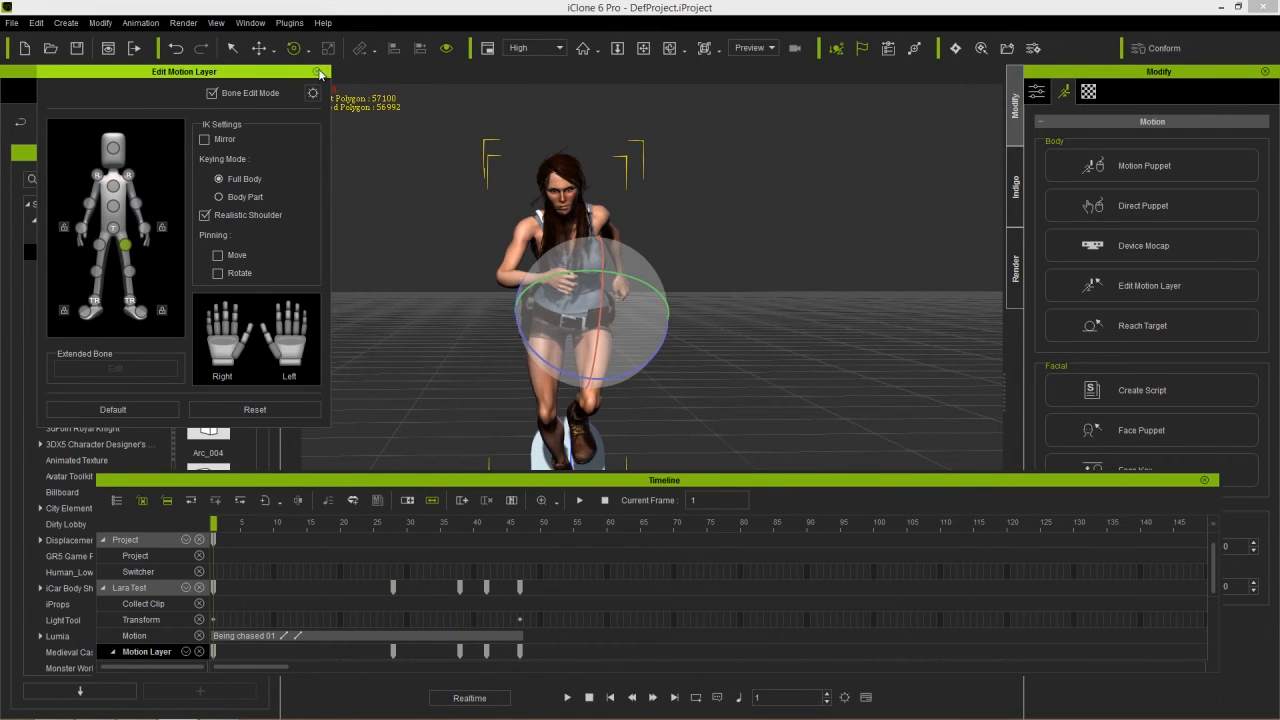
- Close Edit Motion Layer and move the Arc_001 prop up and out in front of the character
left_click(319, 73)
right_click_drag(588, 348, 389, 380)
middle_click_drag(514, 323, 549, 342)
right_click_drag(600, 338, 569, 337)
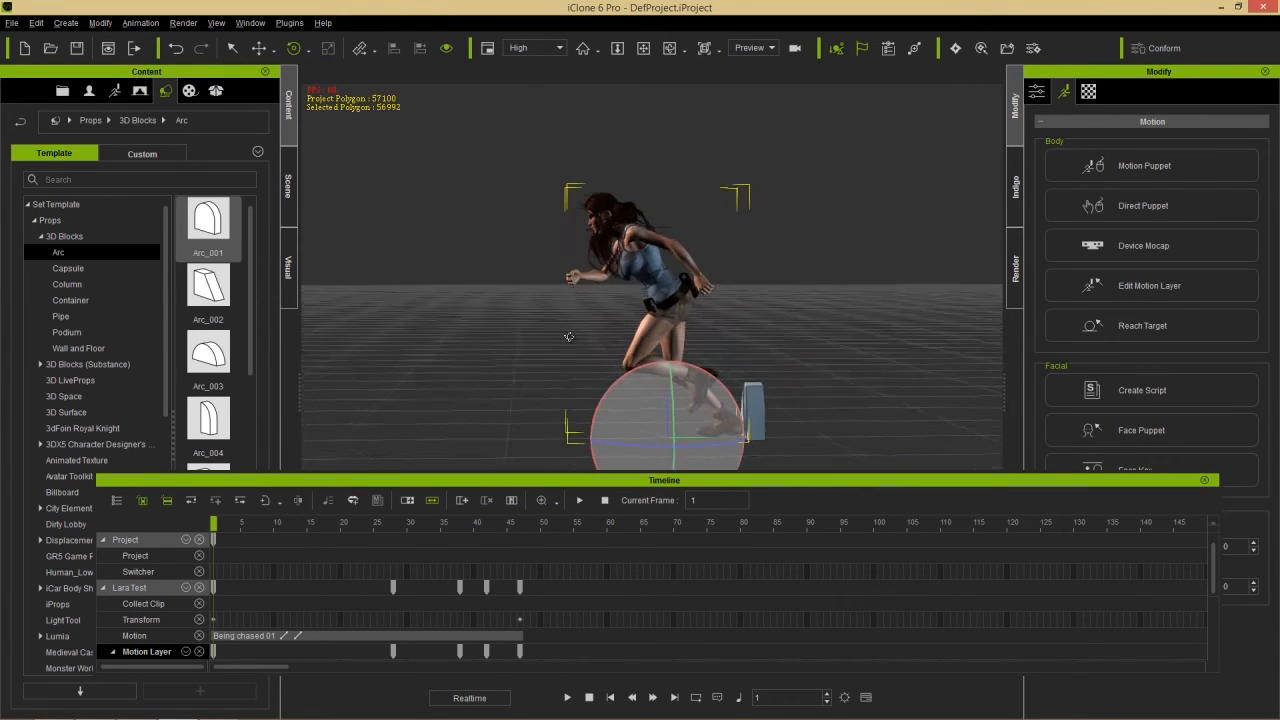
middle_click_drag(670, 336, 668, 307)
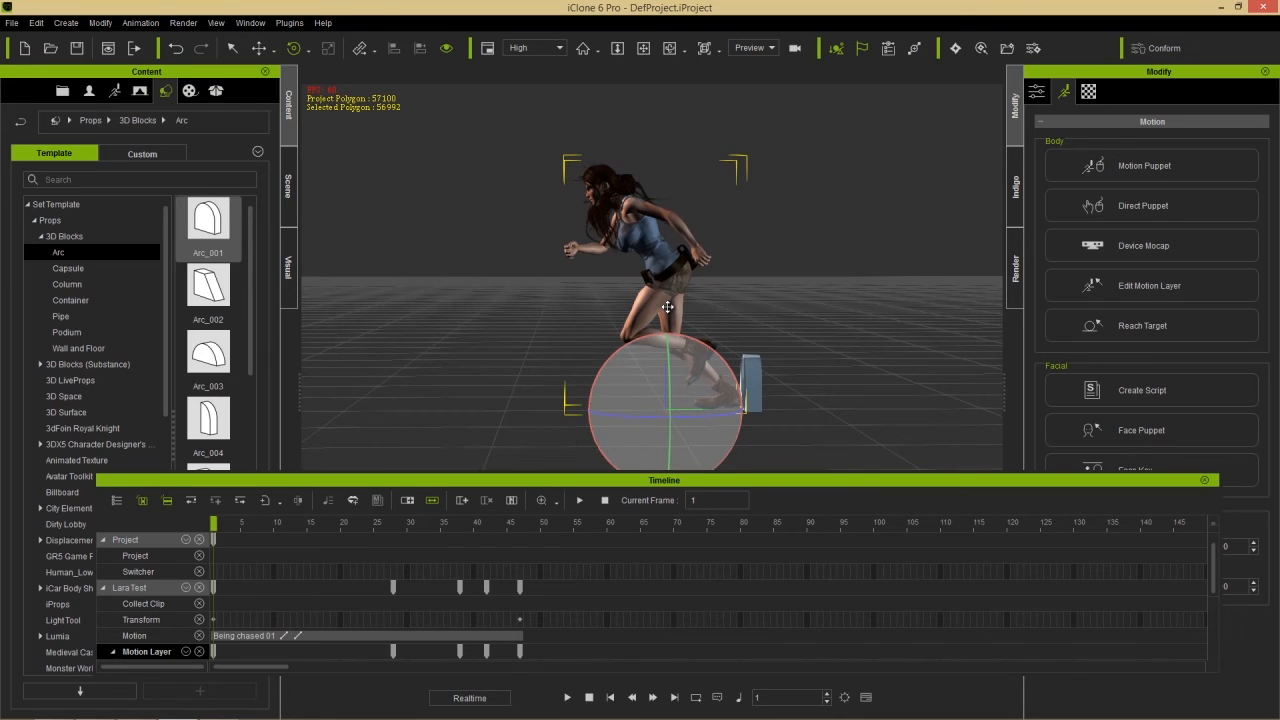
left_click(752, 380)
key("w")
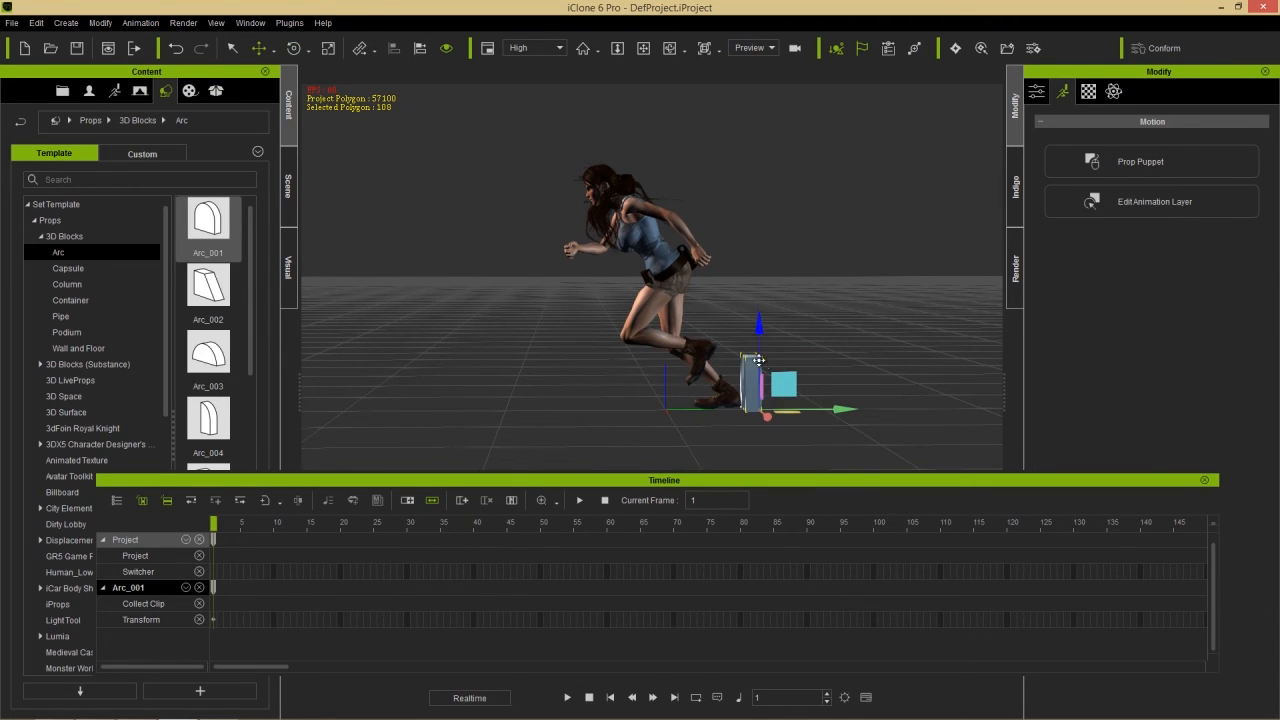
left_click_drag(757, 372, 395, 189)
right_click_drag(432, 268, 580, 240)
middle_click_drag(463, 237, 489, 345)
right_click_drag(489, 345, 588, 345)
- Set Arc_001 as the character's Look at target and shift the Look at Weight fully to Head
left_click(588, 345)
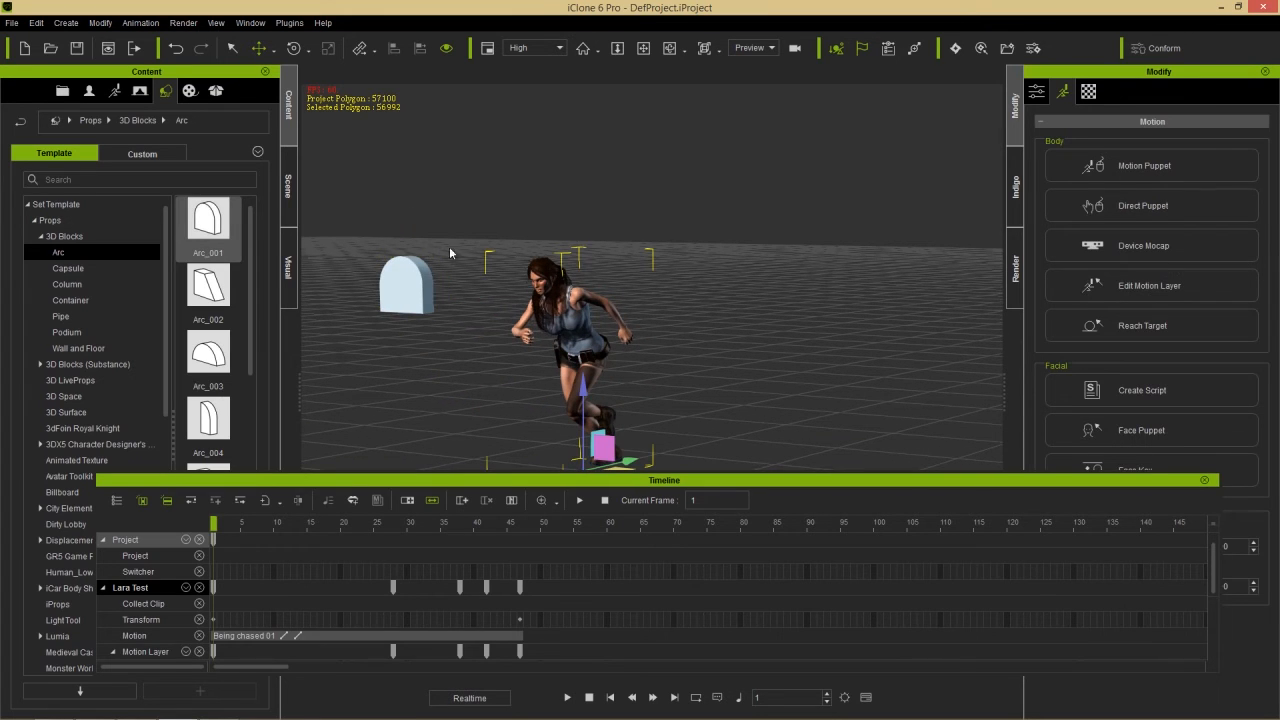
left_click(1037, 92)
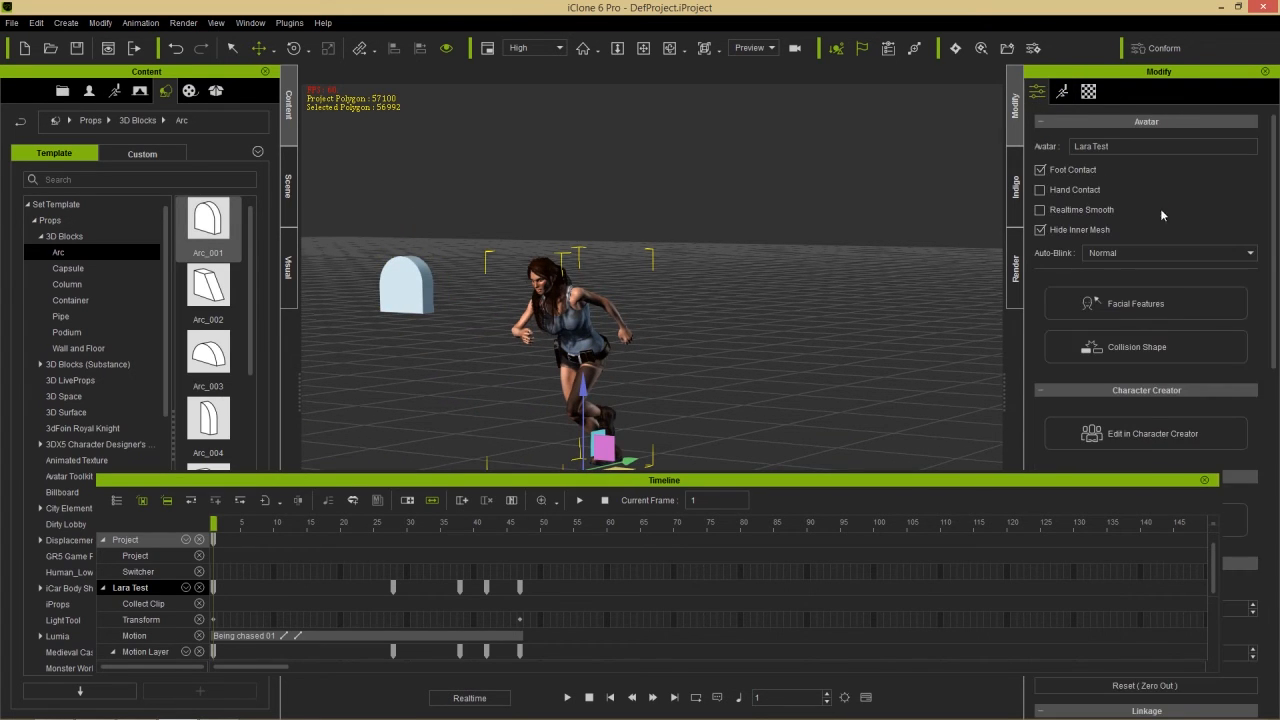
left_click(1204, 480)
scroll(1241, 484, "down", 10)
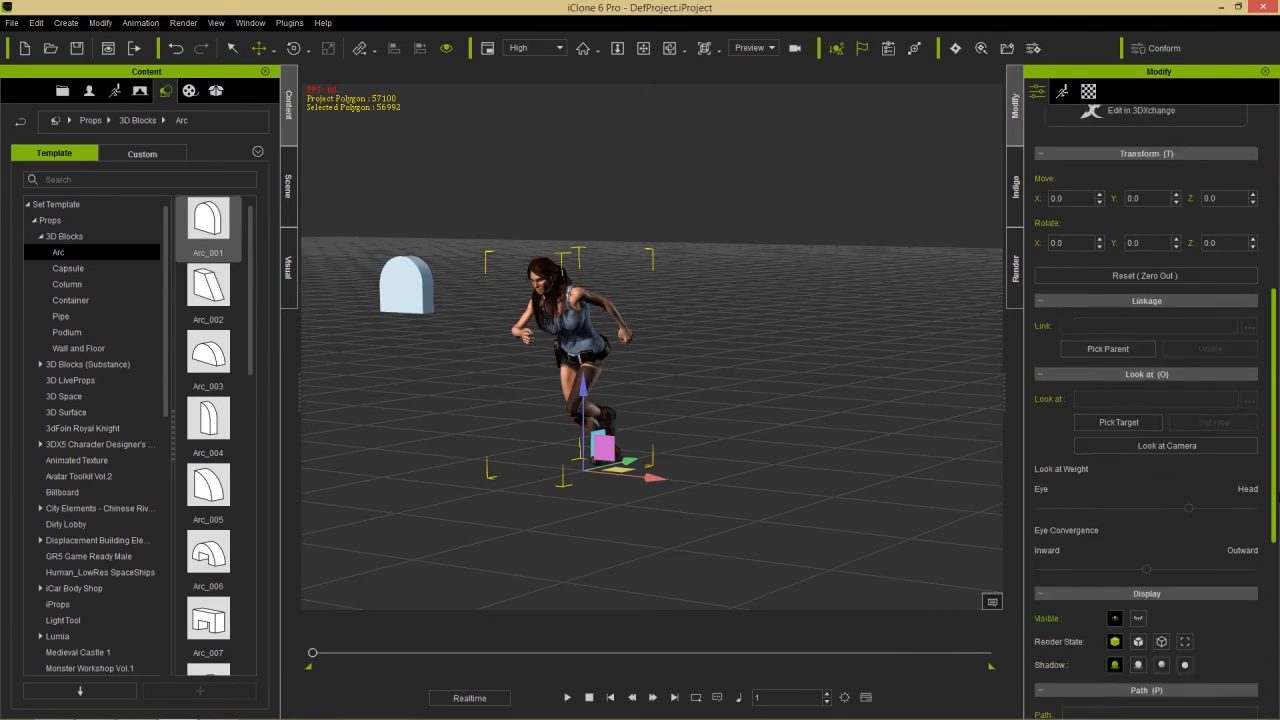
left_click(1122, 270)
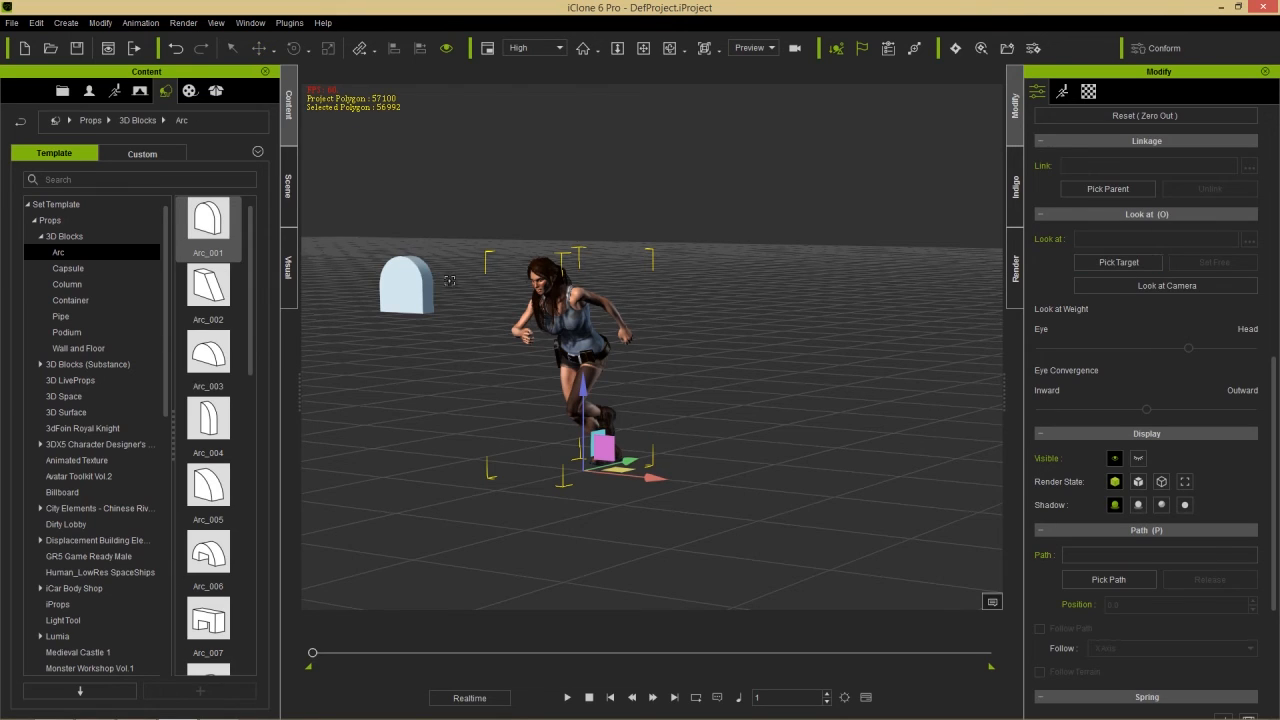
left_click(403, 288)
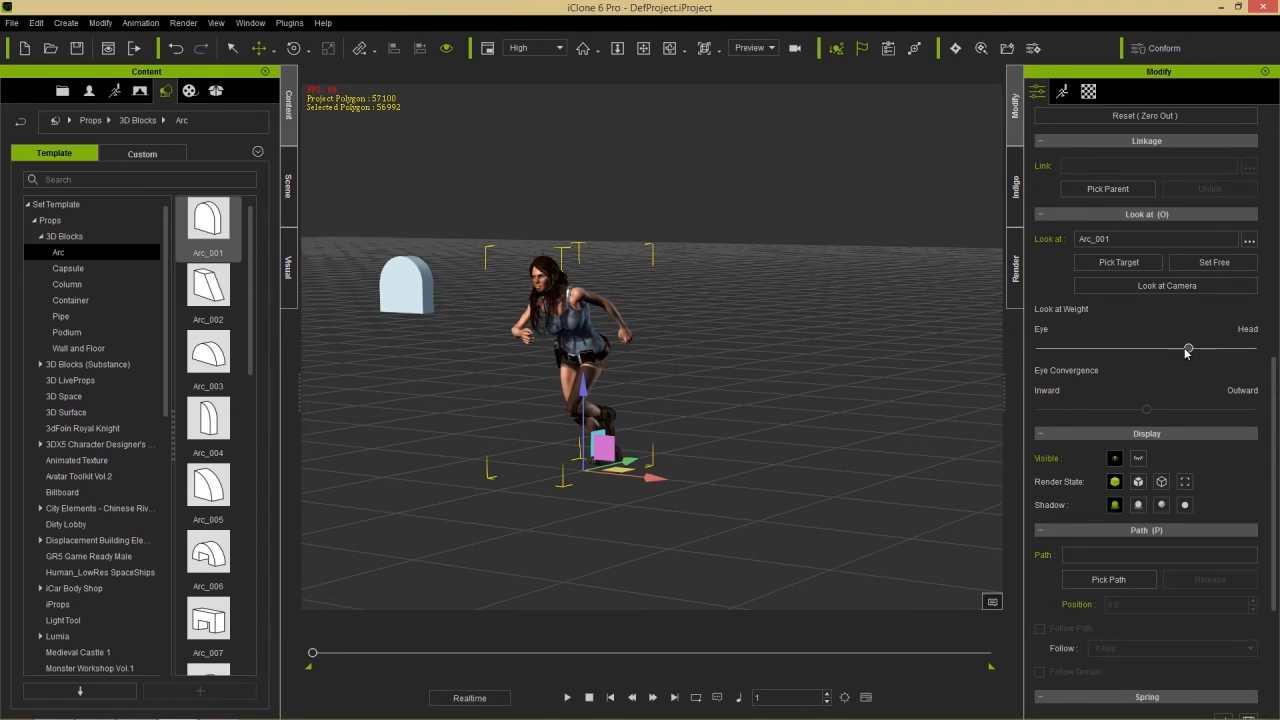
left_click_drag(1185, 353, 1277, 350)
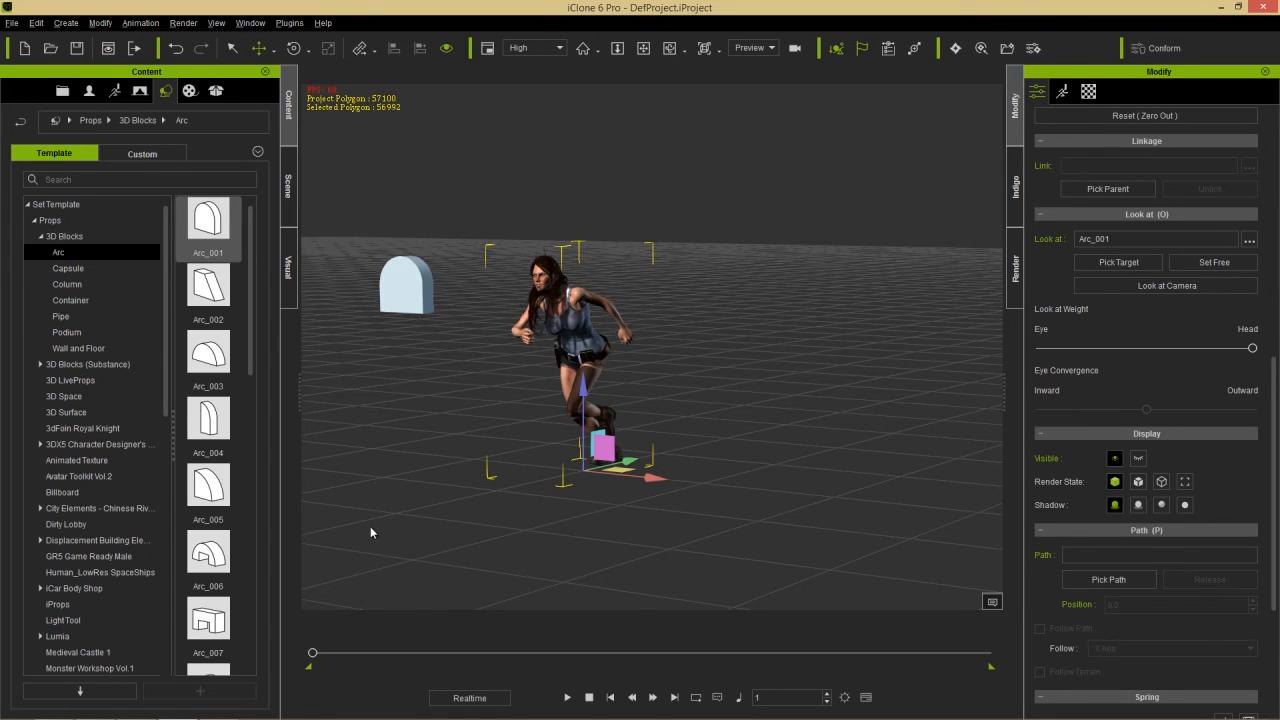
- Play the run animation several times from frame 1 to check the head tracking toward the prop
left_click(567, 697)
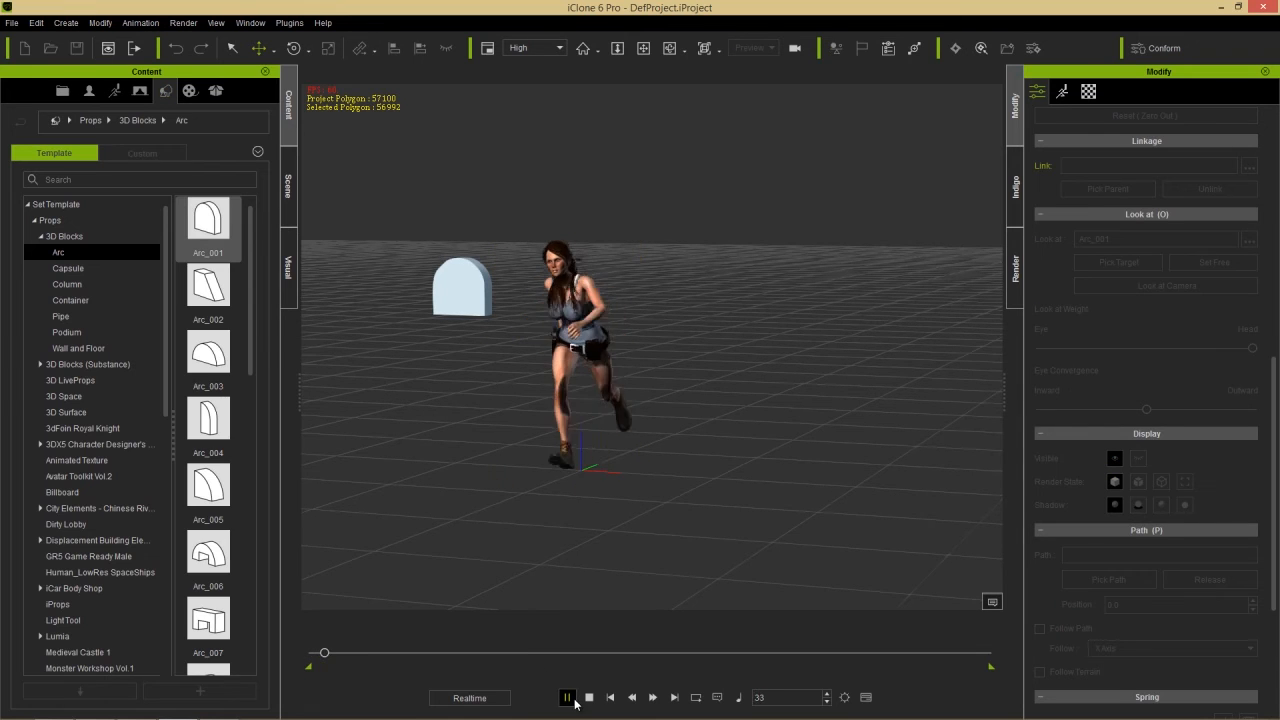
left_click(567, 697)
left_click(567, 697)
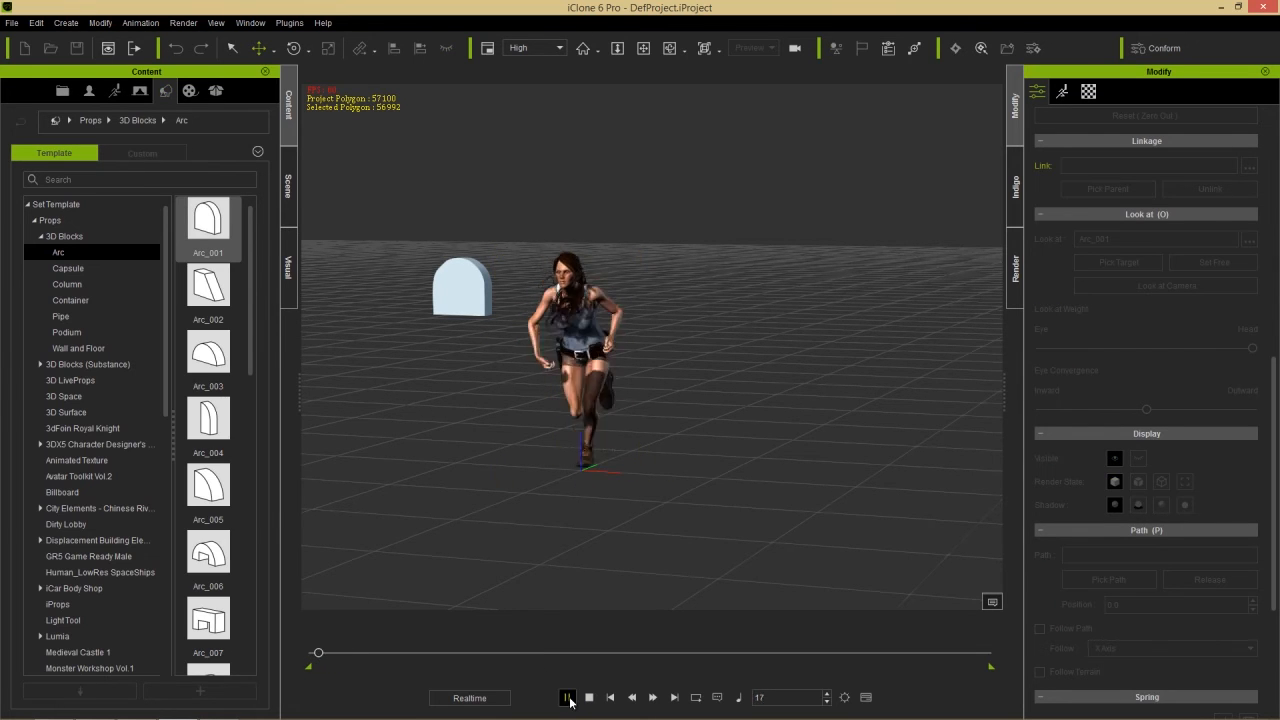
left_click(588, 697)
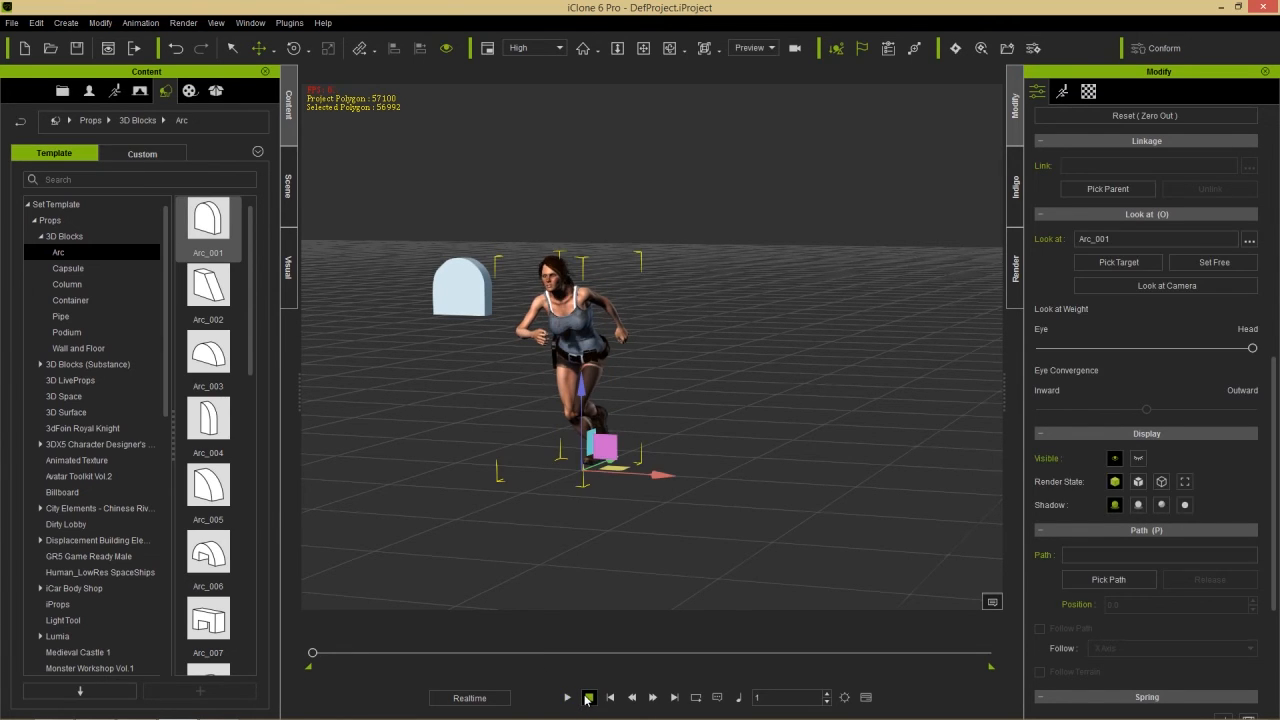
left_click(567, 697)
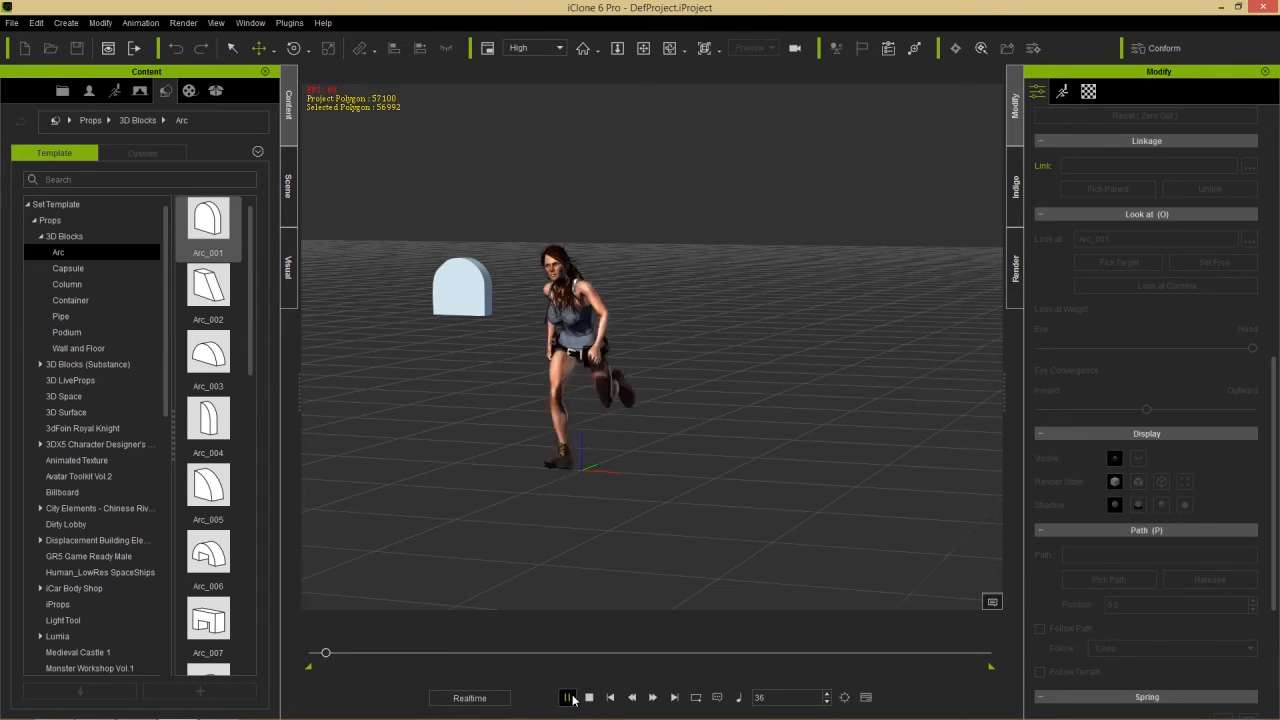
left_click(589, 697)
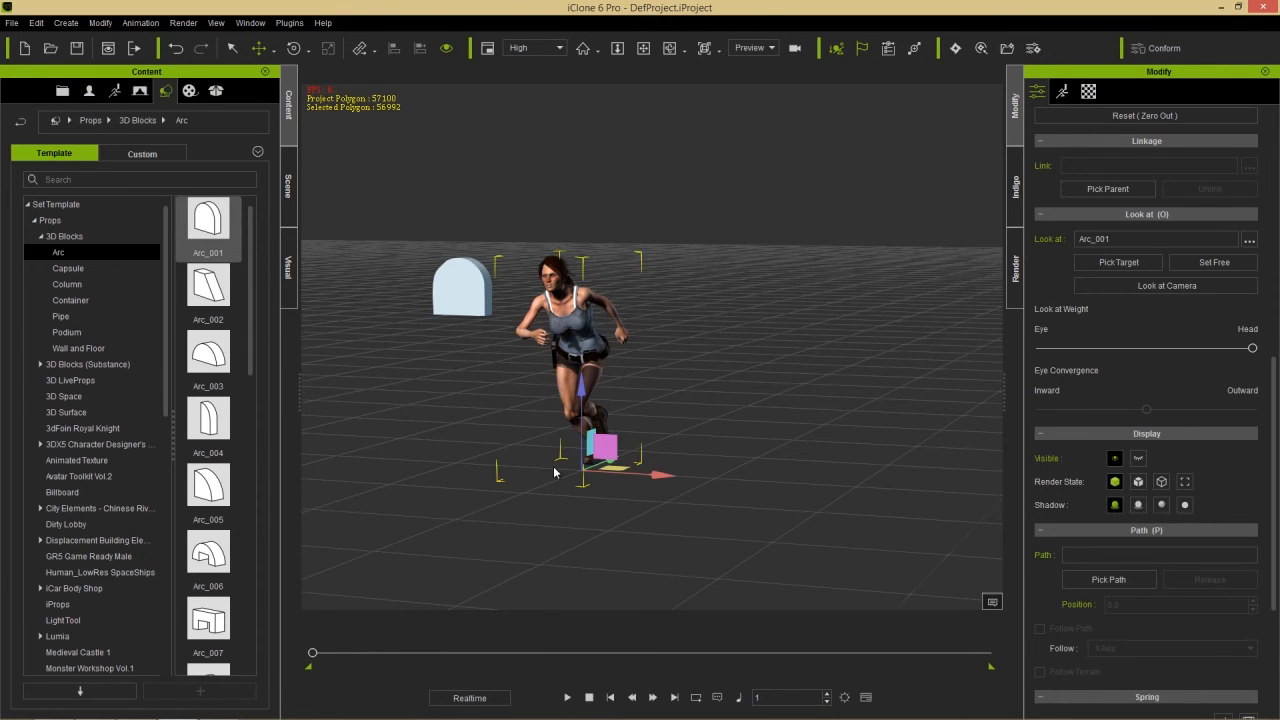
- Test the Look at constraint by moving the Arc_001 prop, and undo the move
scroll(552, 430, "up", 5)
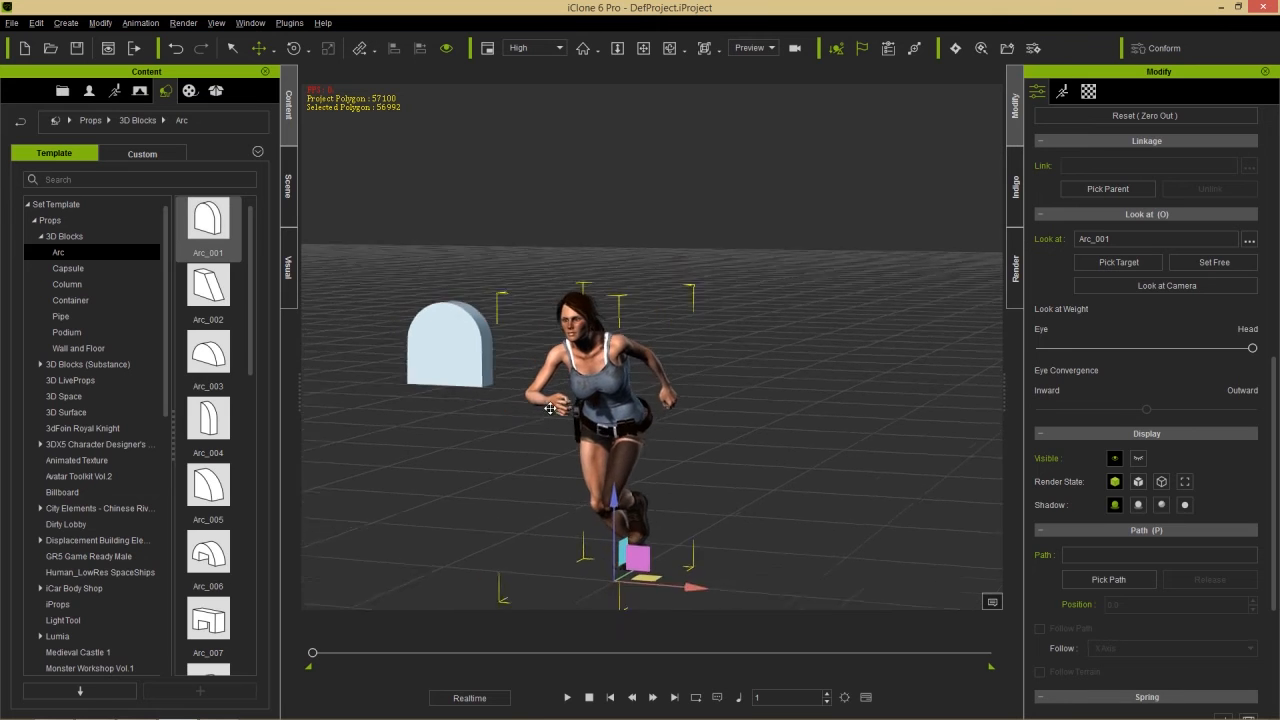
middle_click_drag(550, 408, 600, 345)
right_click_drag(482, 412, 463, 444)
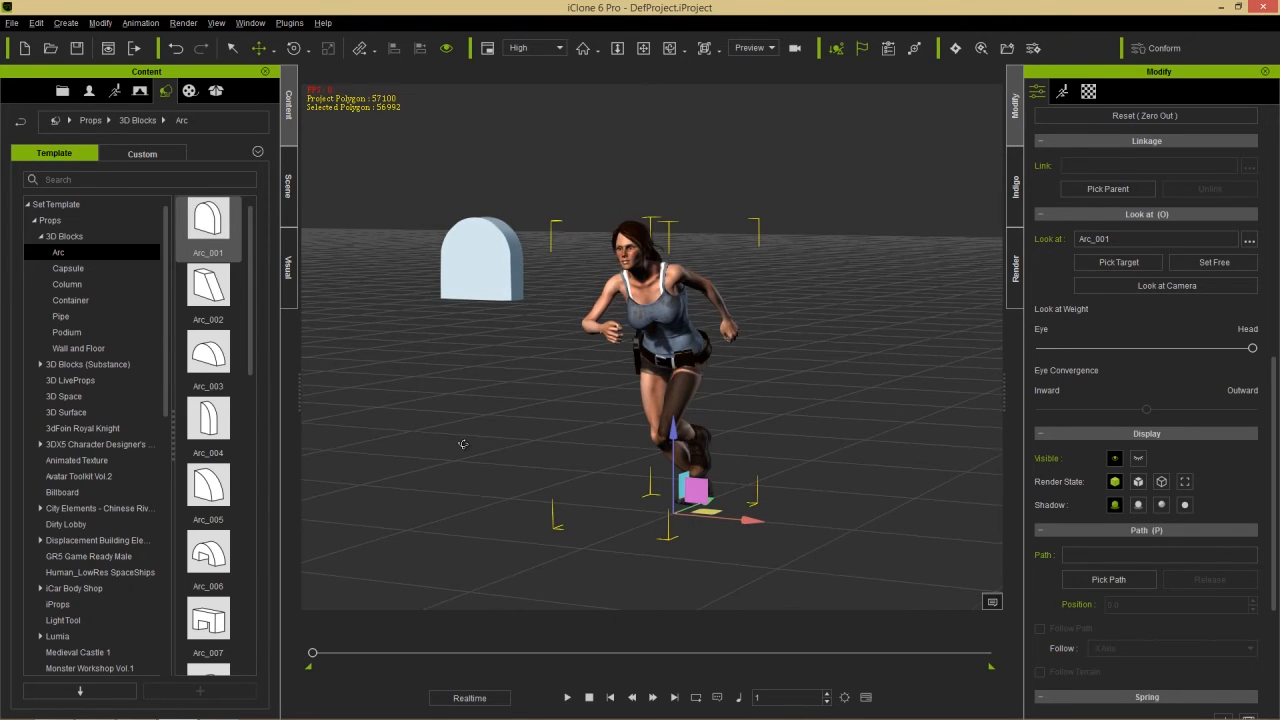
left_click(489, 275)
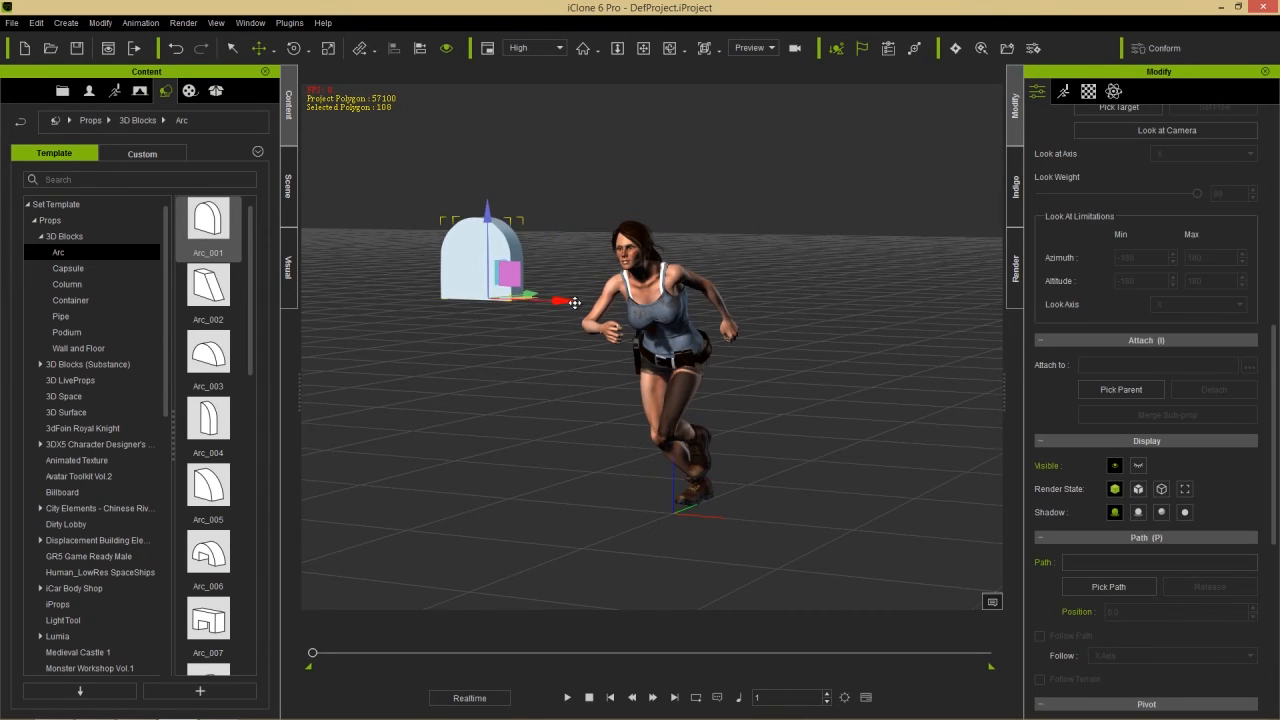
left_click_drag(557, 302, 531, 343)
key("ctrl+z")
- Show the timeline for the character and mark a Collect Clip range across the run, from frame 47 back to frame 1
right_click_drag(784, 374, 690, 412)
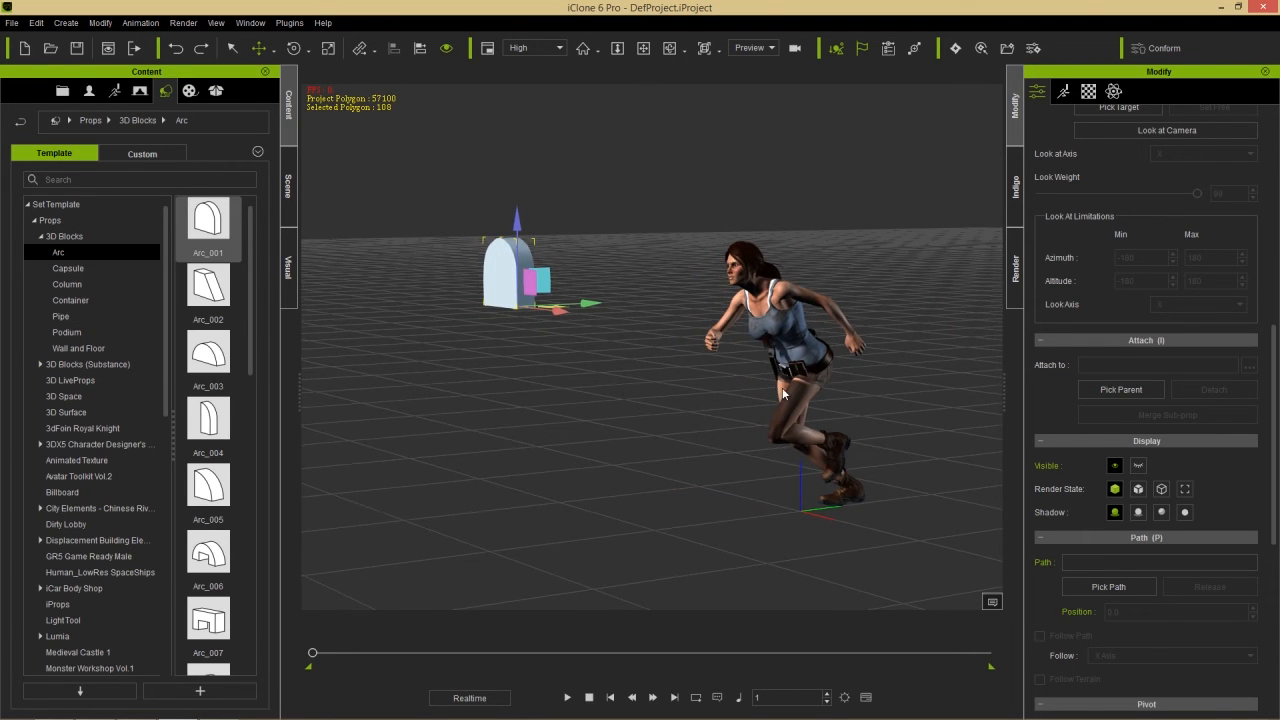
key("F3")
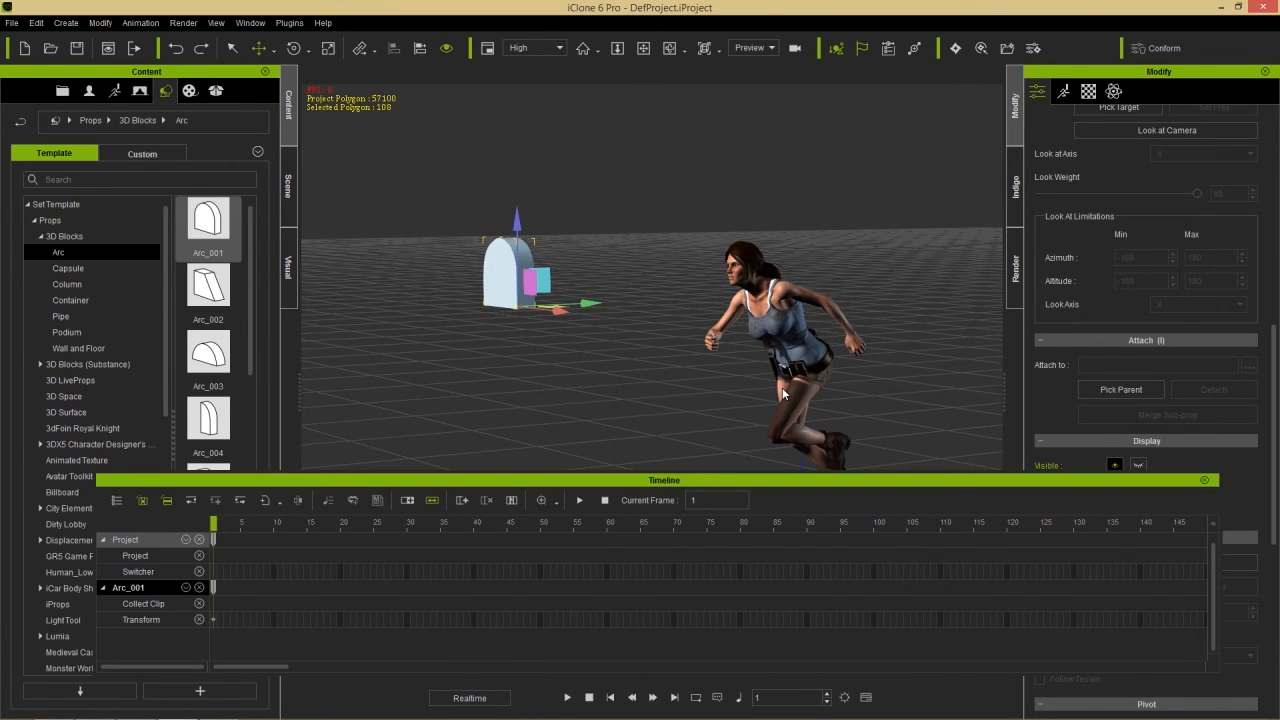
left_click(795, 324)
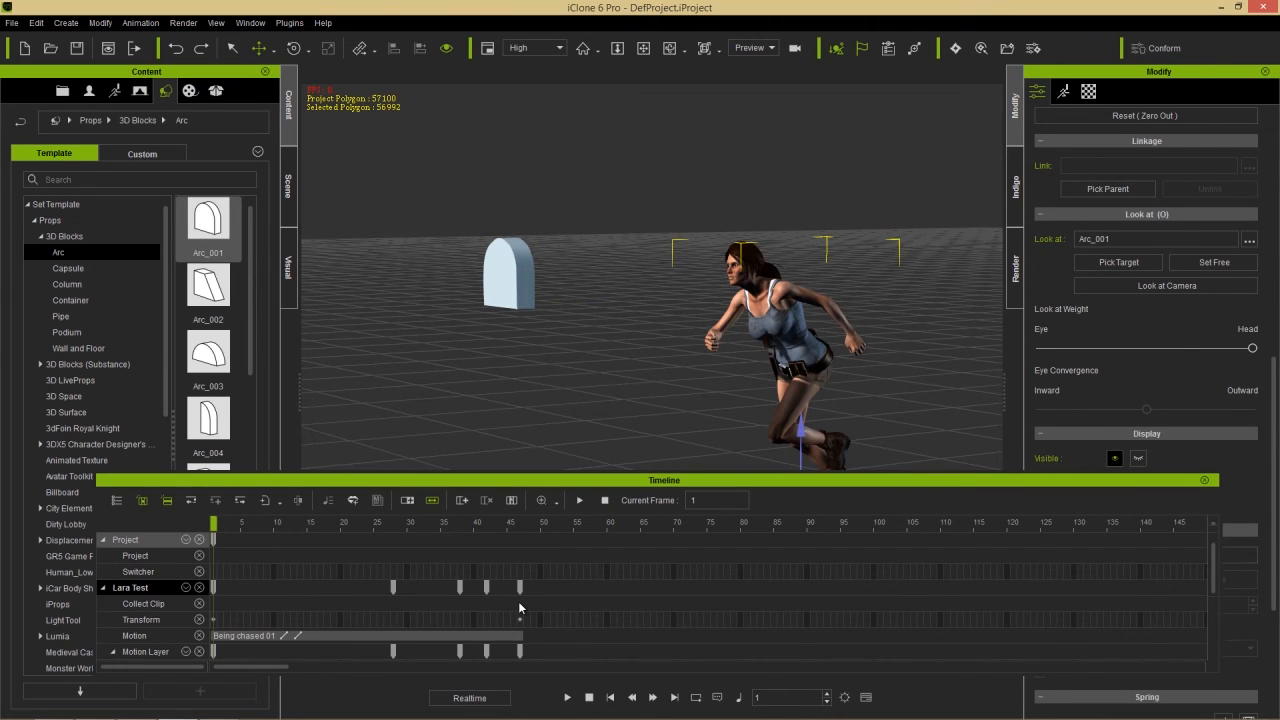
left_click_drag(521, 603, 216, 604)
right_click(250, 604)
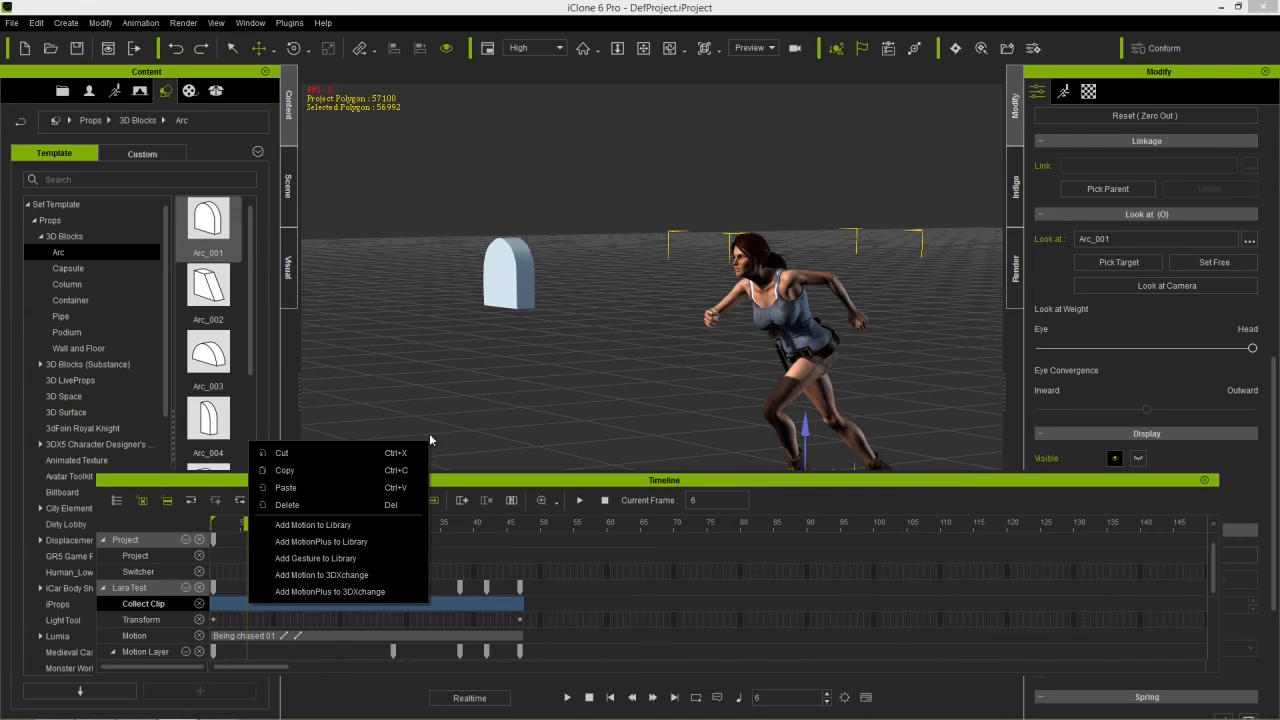
left_click(334, 542)
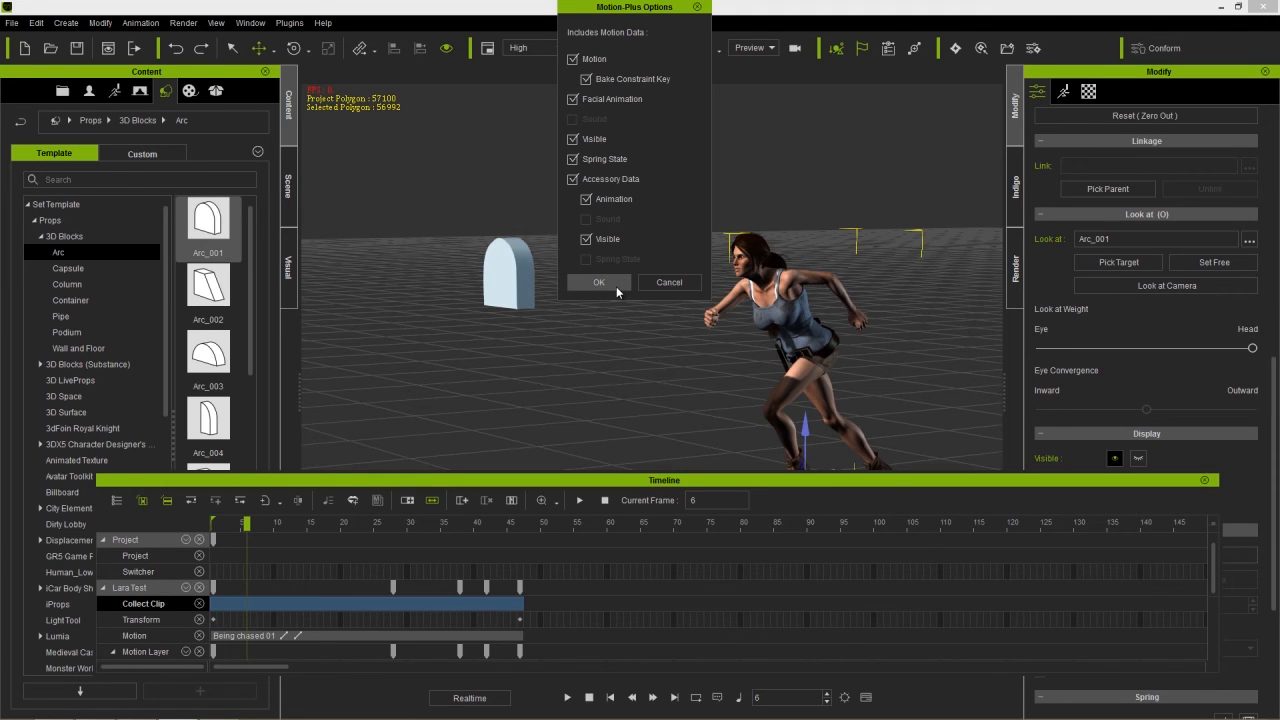
left_click(668, 284)
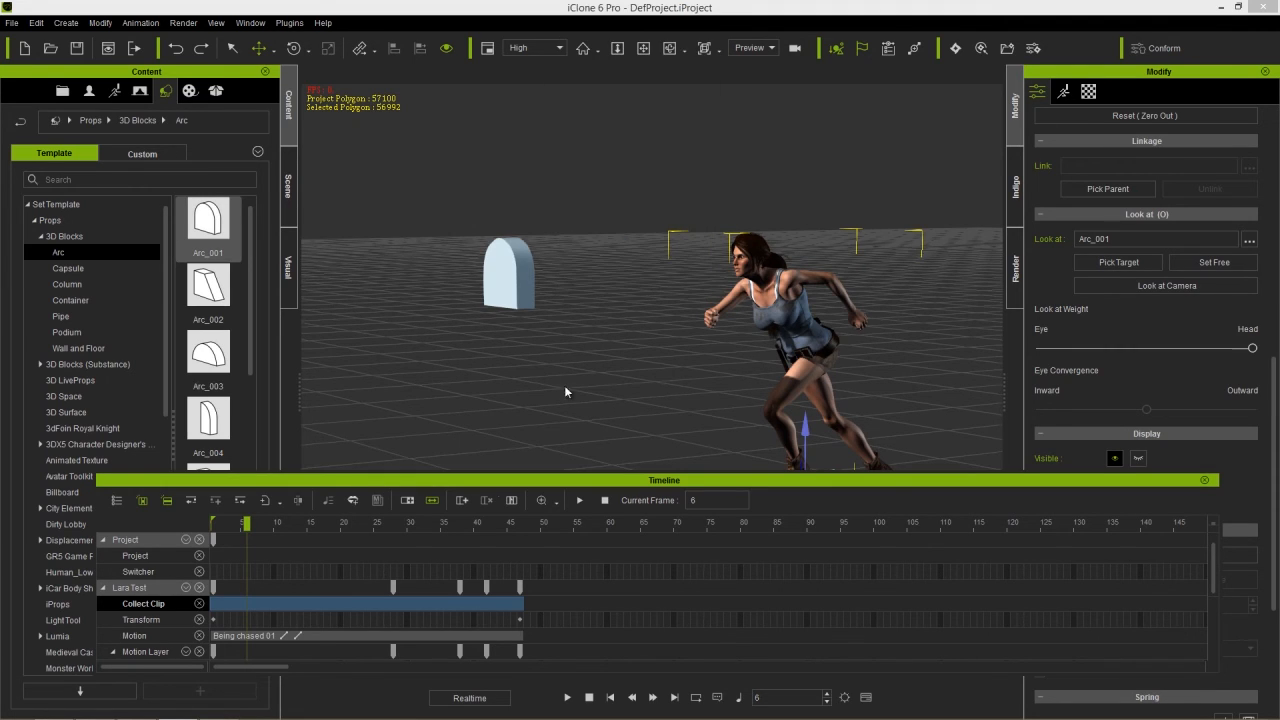
- Send the collected run clip to 3DXchange as MotionPlus, stop its playback there and inspect the character from the side
right_click(368, 600)
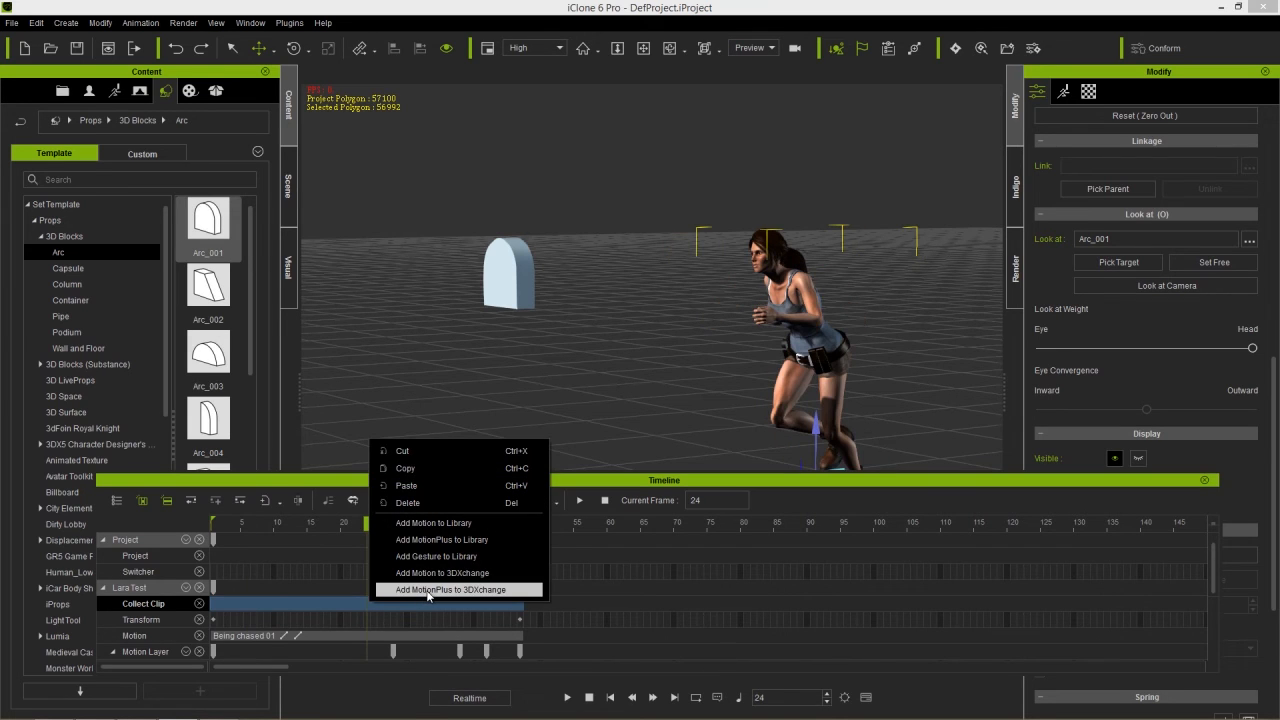
left_click(428, 590)
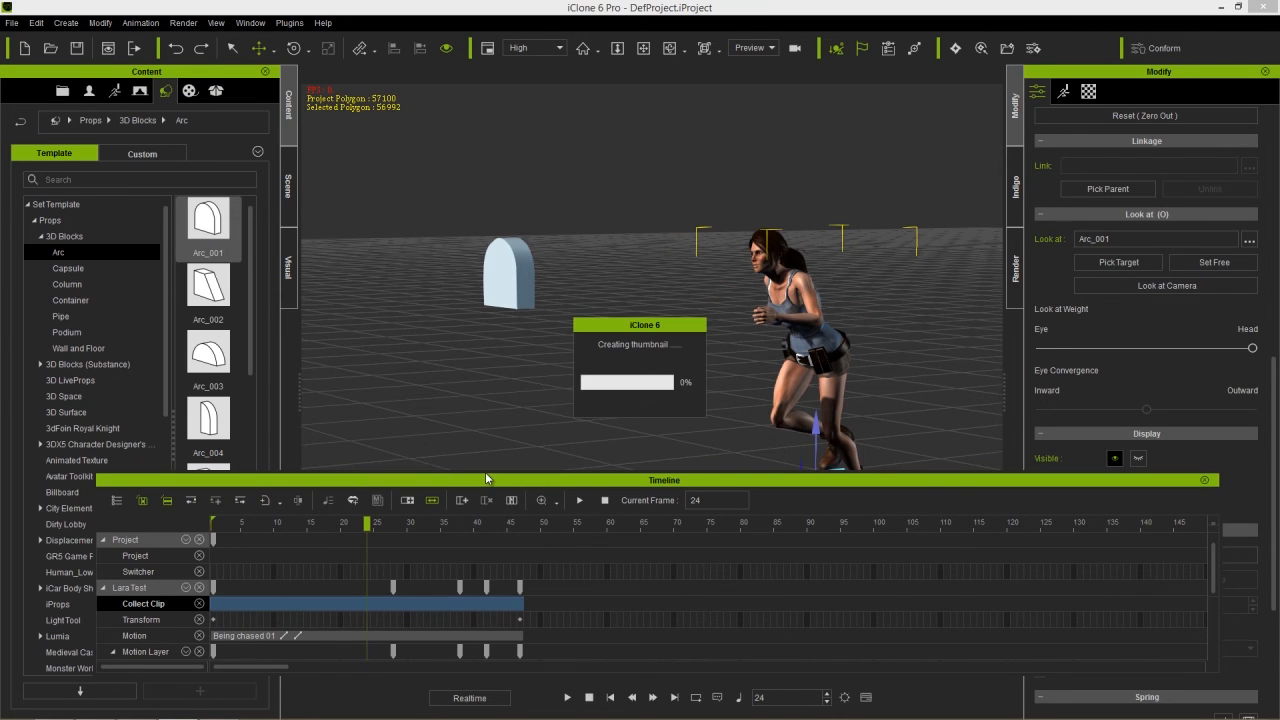
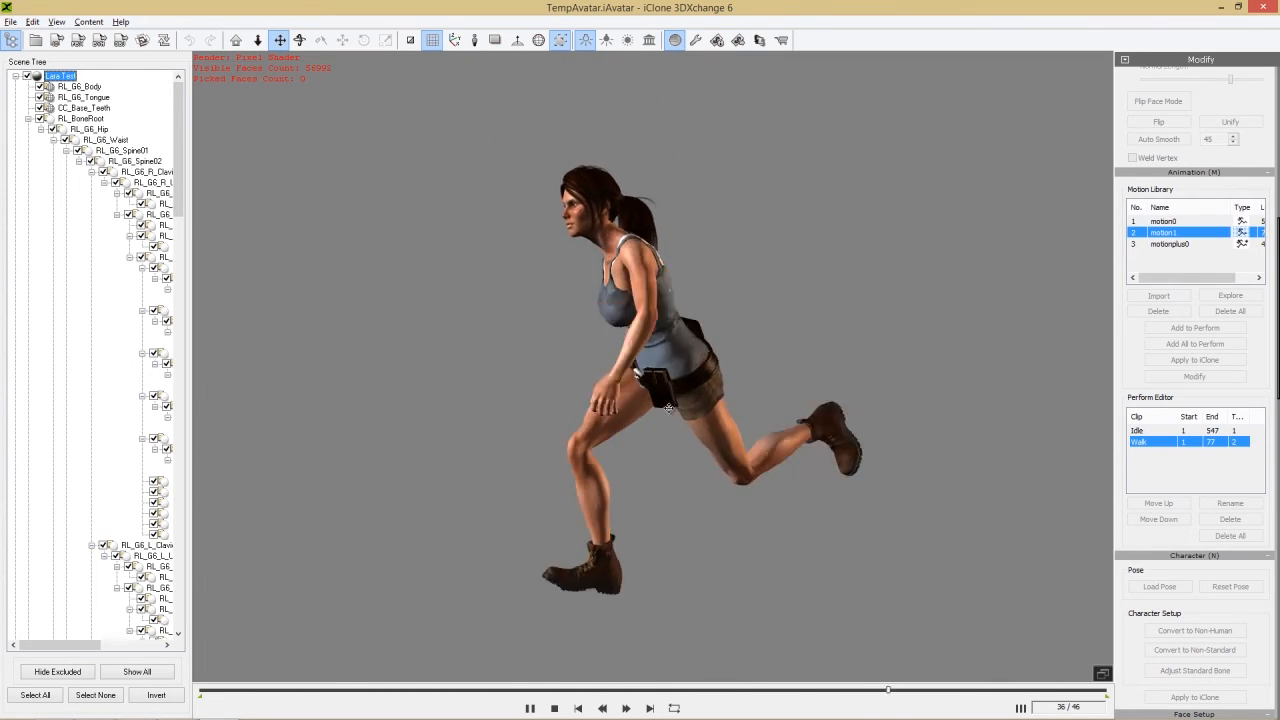
left_click(554, 708)
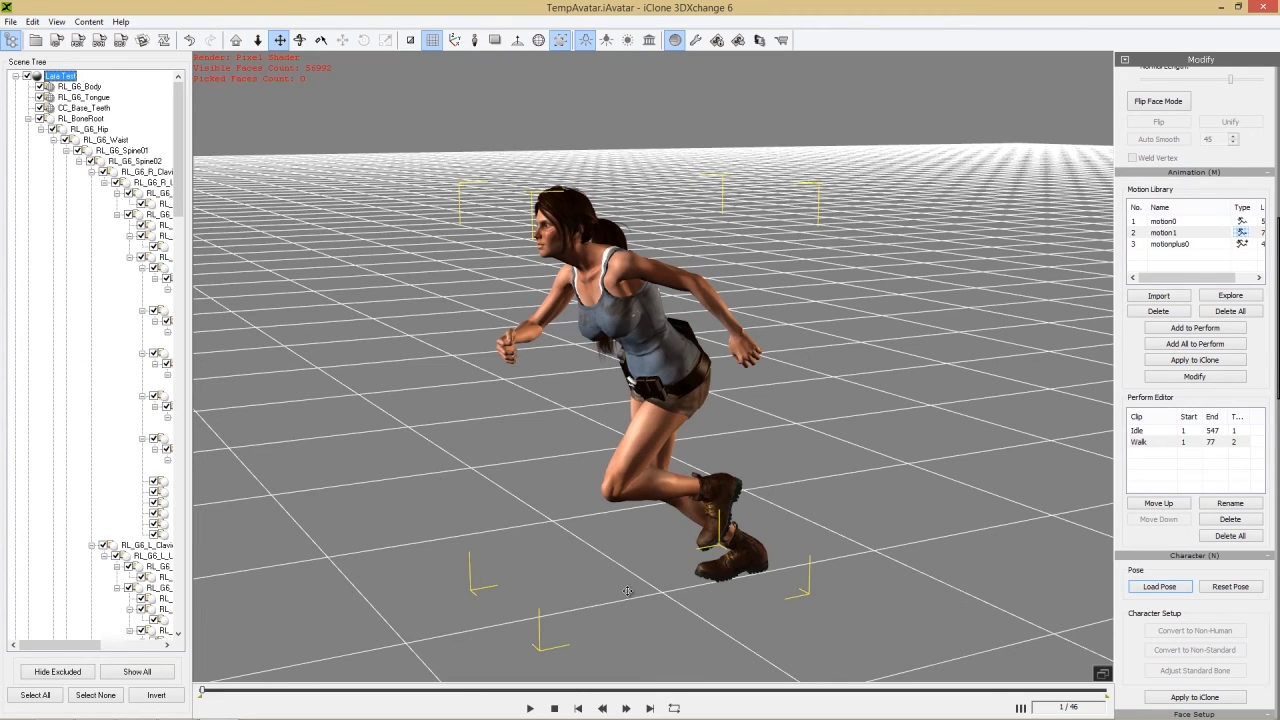
right_click_drag(781, 451, 651, 438)
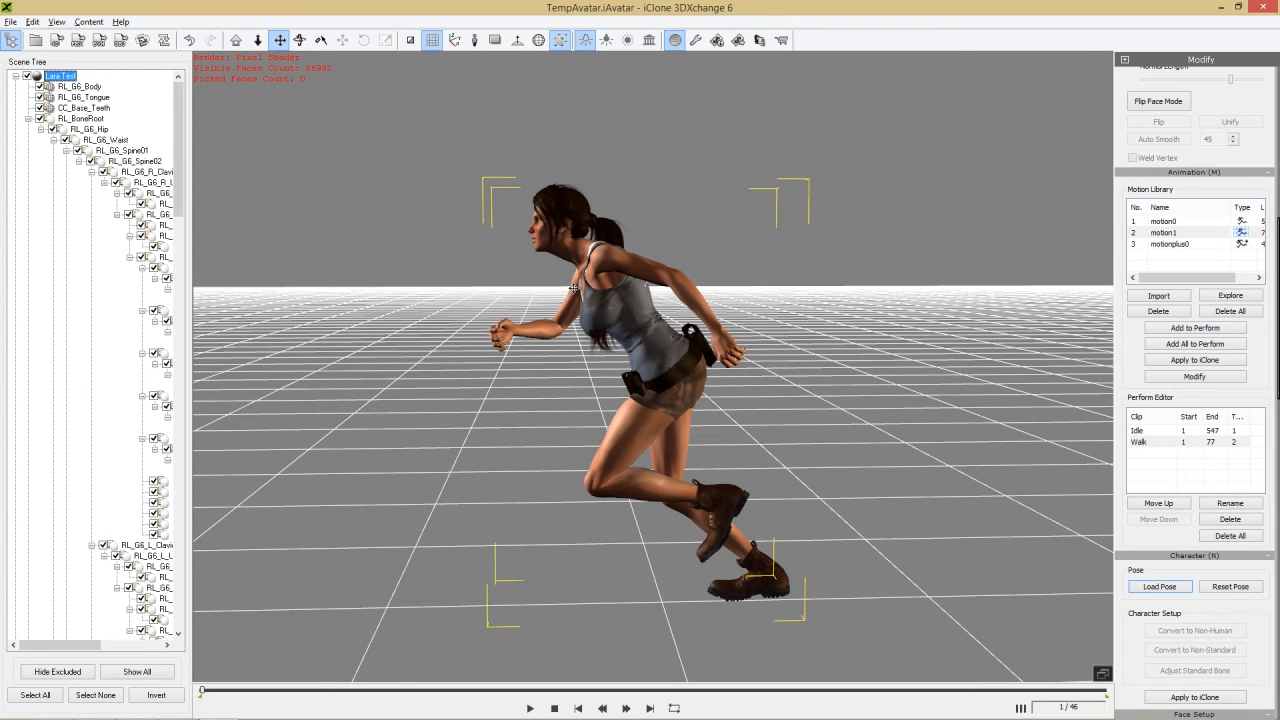
- Switch back to iClone and save the collected clip as a MotionPlus file named run test 01, with Bake Constraint Key included
key("alt+Tab")
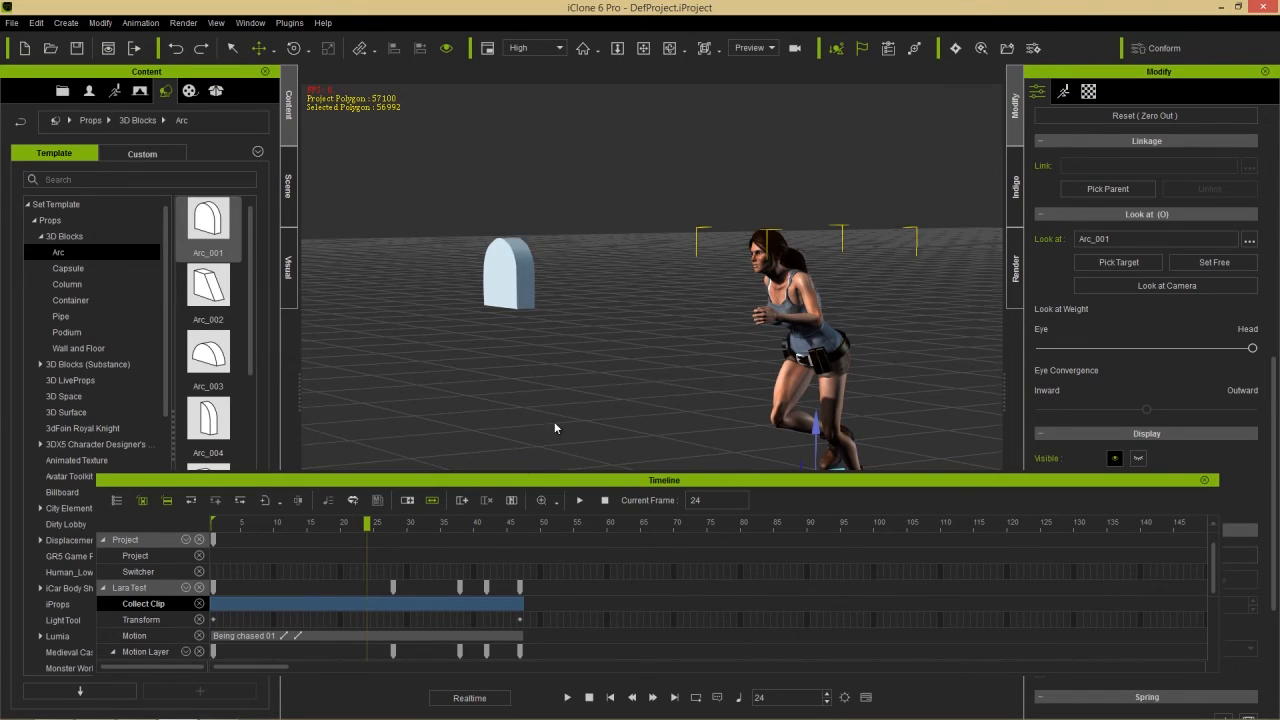
right_click(339, 598)
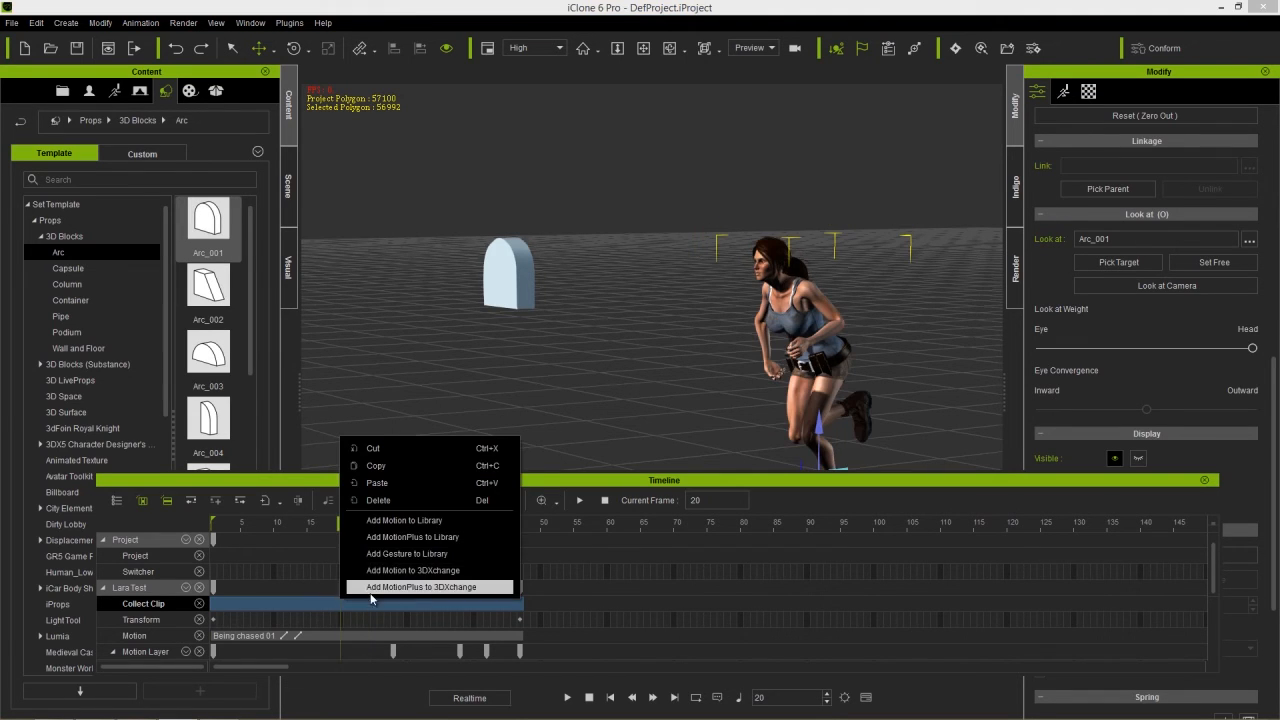
left_click(435, 538)
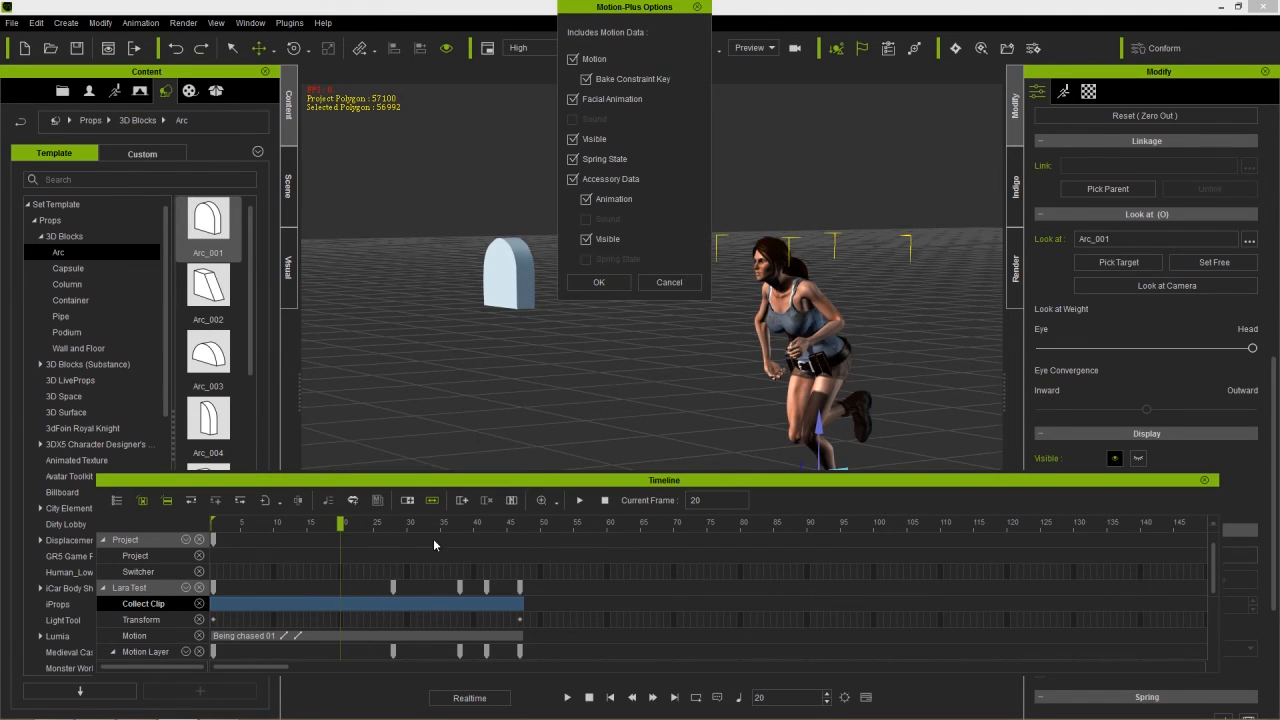
left_click(600, 283)
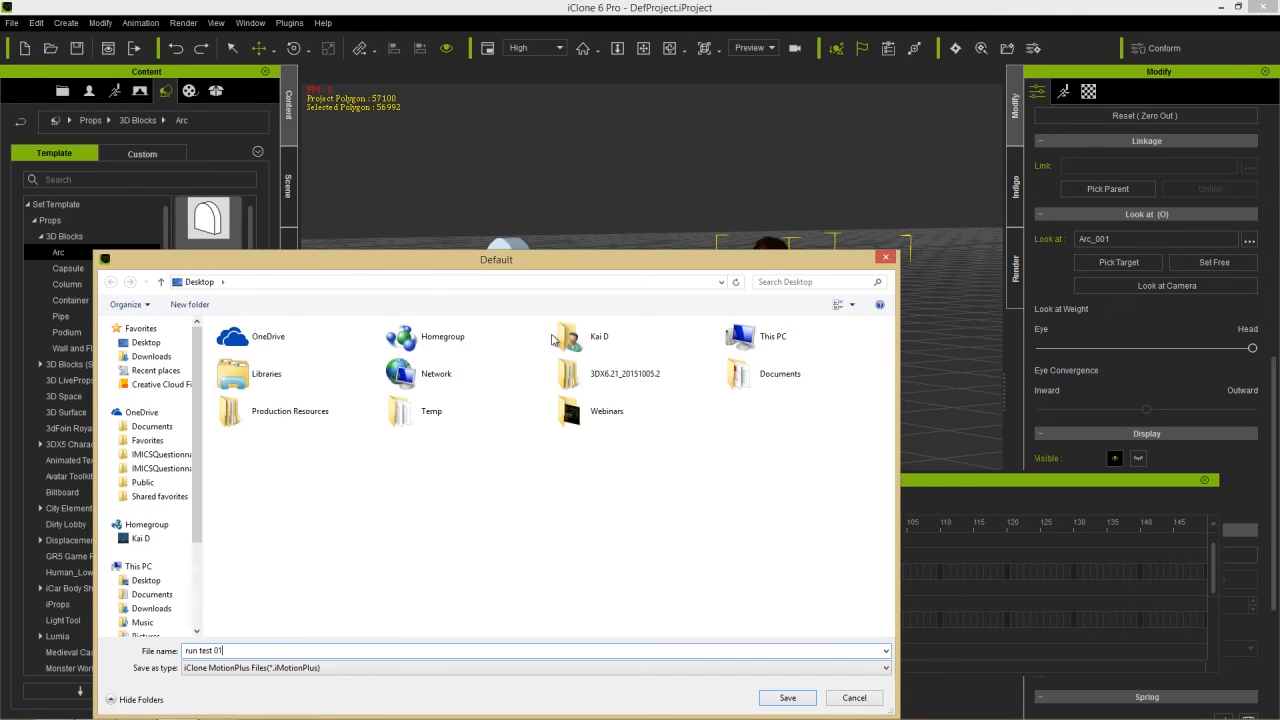
key("Return")
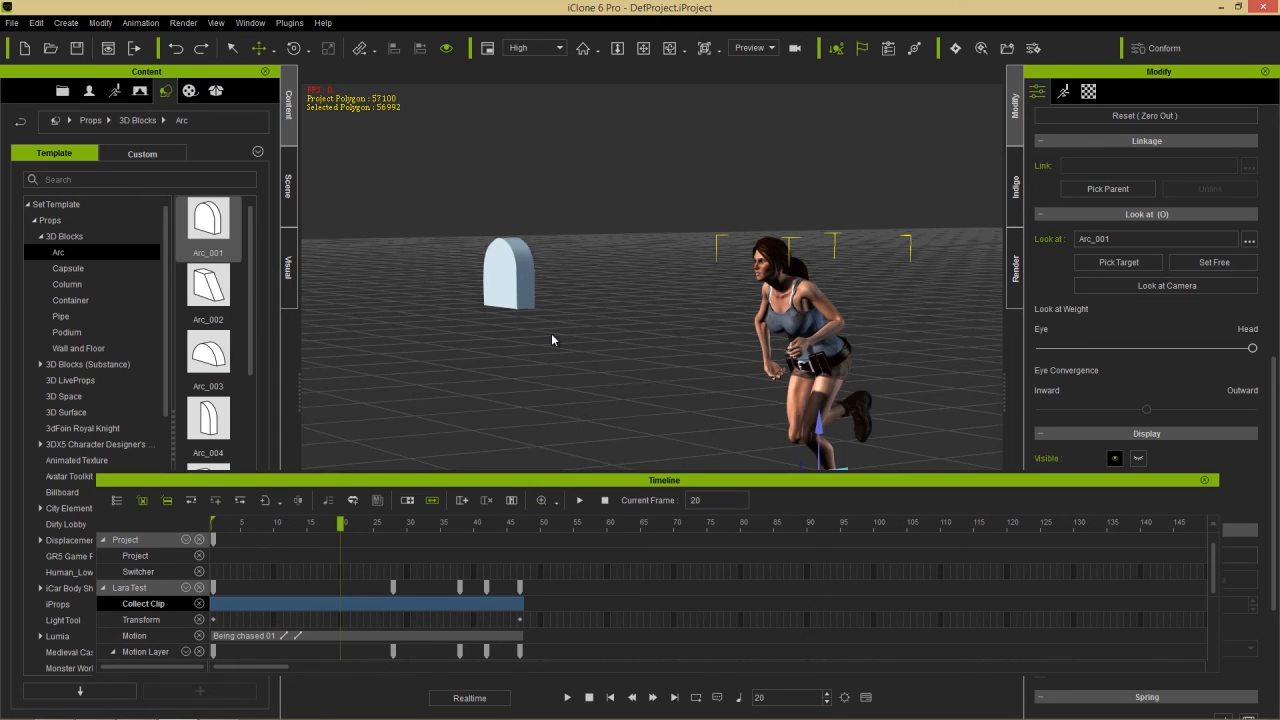
- Clear all animation from the character and delete the Arc_001 prop
right_click(807, 325)
left_click(875, 476)
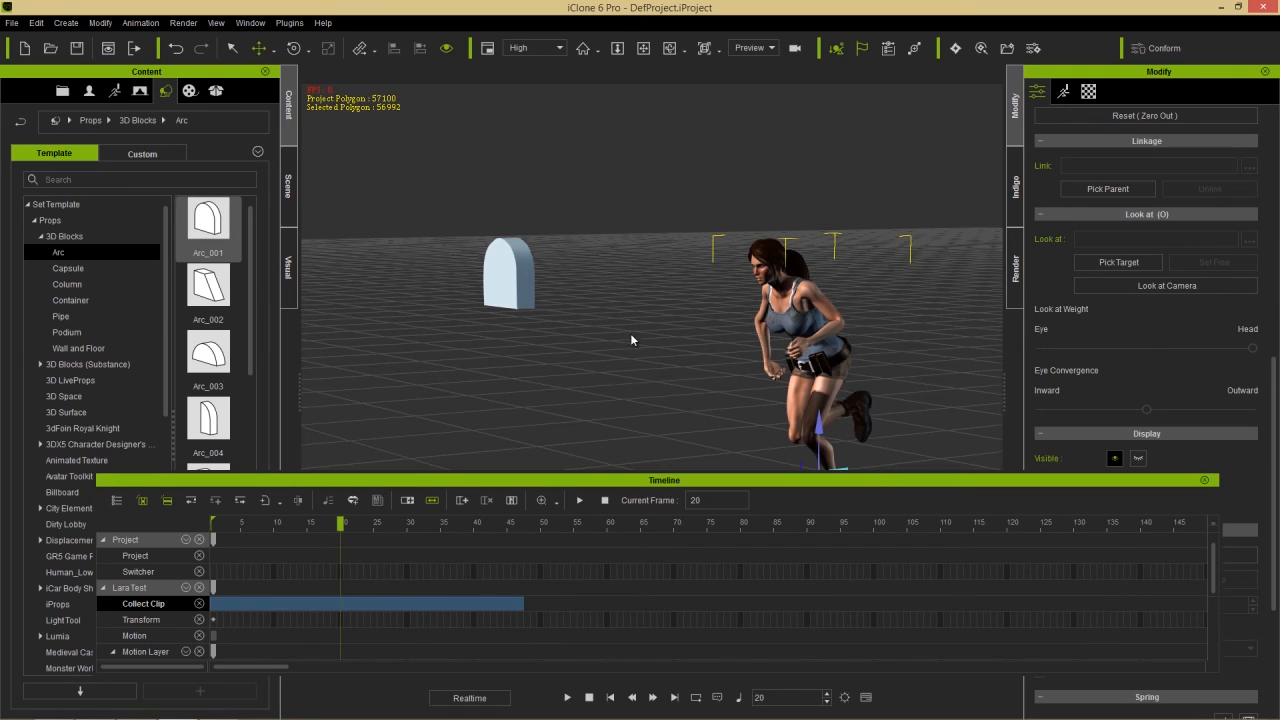
left_click(512, 278)
key("Delete")
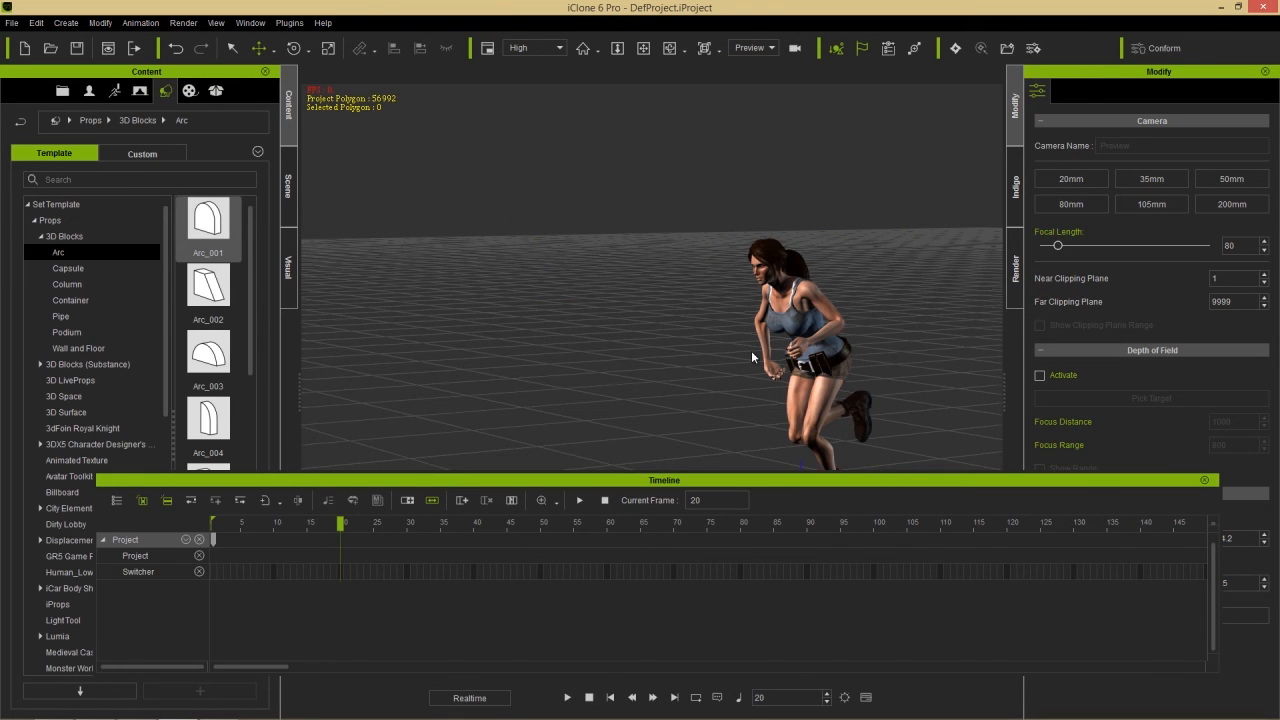
- Apply the saved run test 01 motion from the desktop to the character in the iClone viewport
key("super+d")
left_click_drag(78, 218, 797, 337)
key("alt+Tab")
key("alt+Tab")
key("alt+Tab")
key("alt+Tab")
key("alt+Tab")
key("alt+Tab")
key("alt+Tab")
key("alt+Tab")
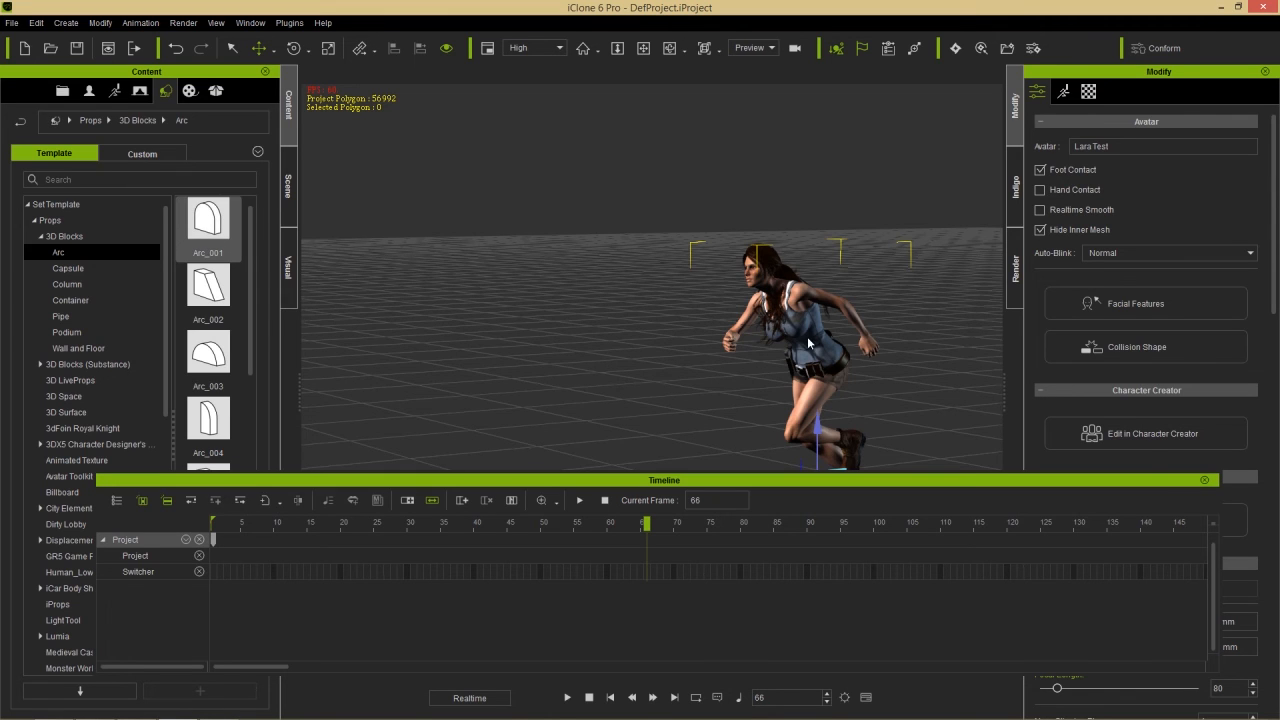
- Close the timeline and examine the character's run pose at frame 66 in a close side view
left_click(1203, 481)
middle_click_drag(733, 404, 577, 392)
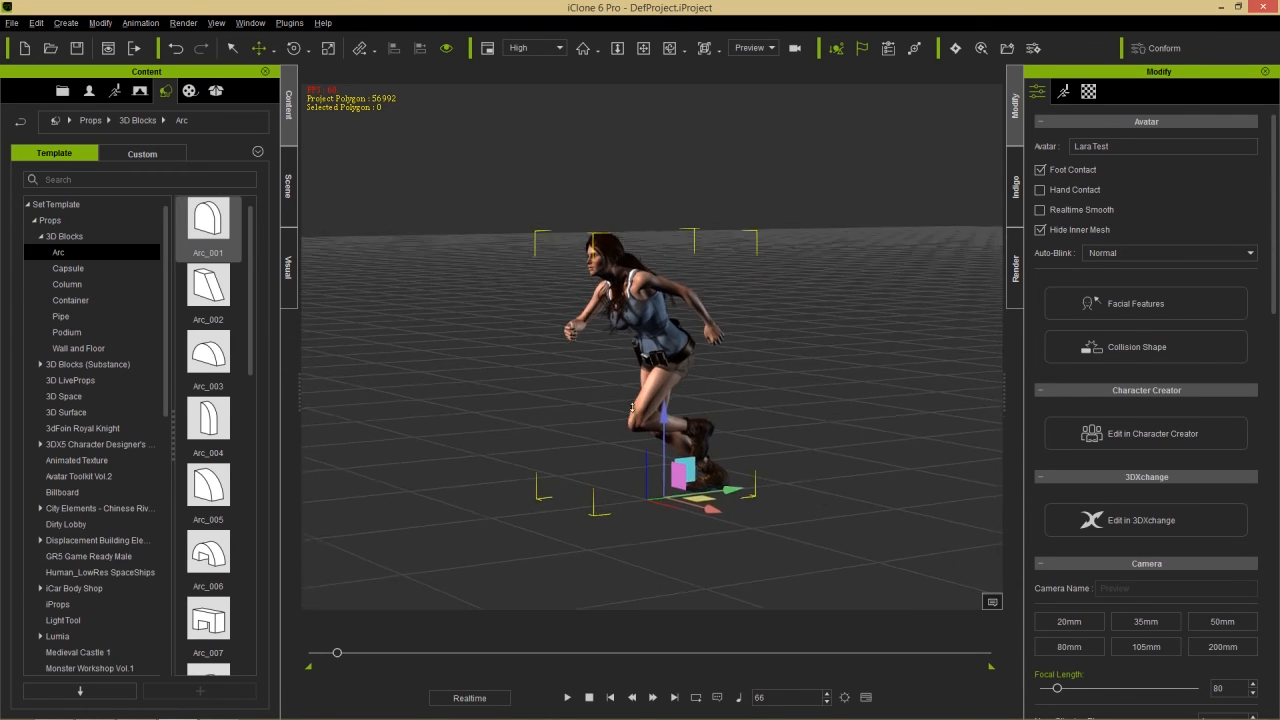
scroll(577, 392, "up", 4)
right_click_drag(854, 343, 634, 391)
middle_click_drag(634, 391, 639, 366)
scroll(639, 366, "down", 2)
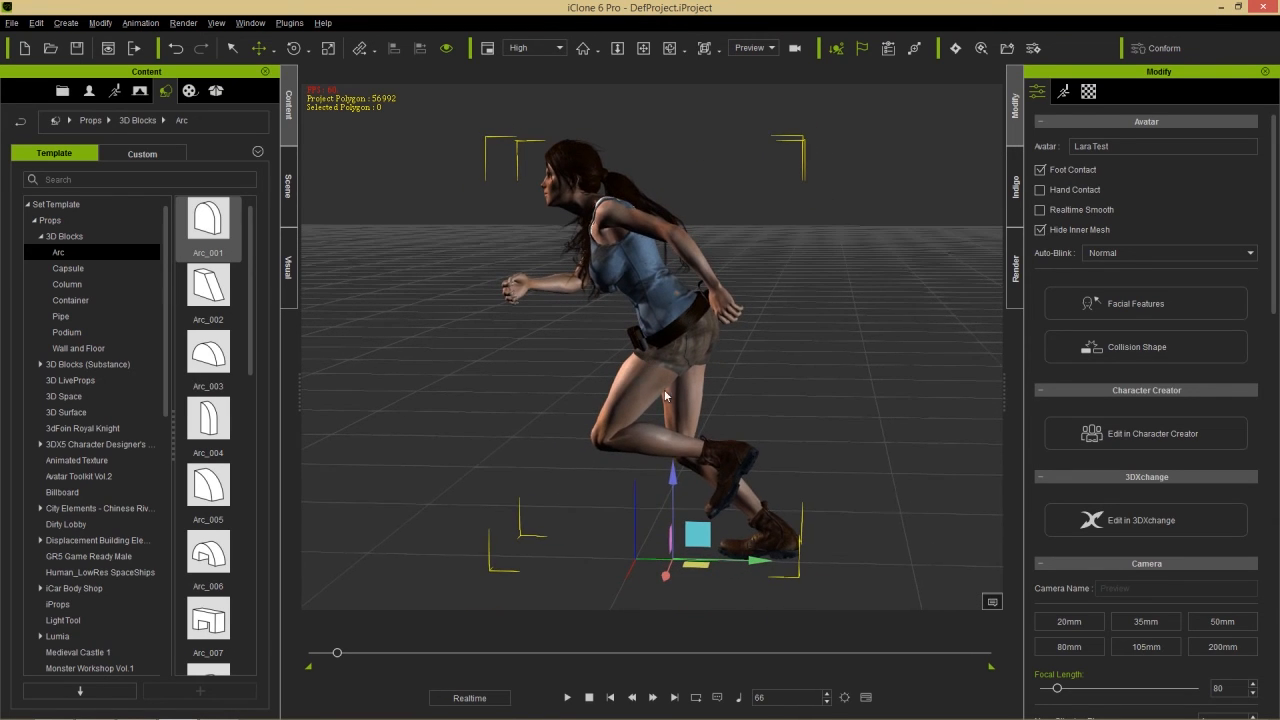
- Show the Lara Test tracks in the timeline and move the run test 01 motion clip to the start of the animation
left_click(591, 697)
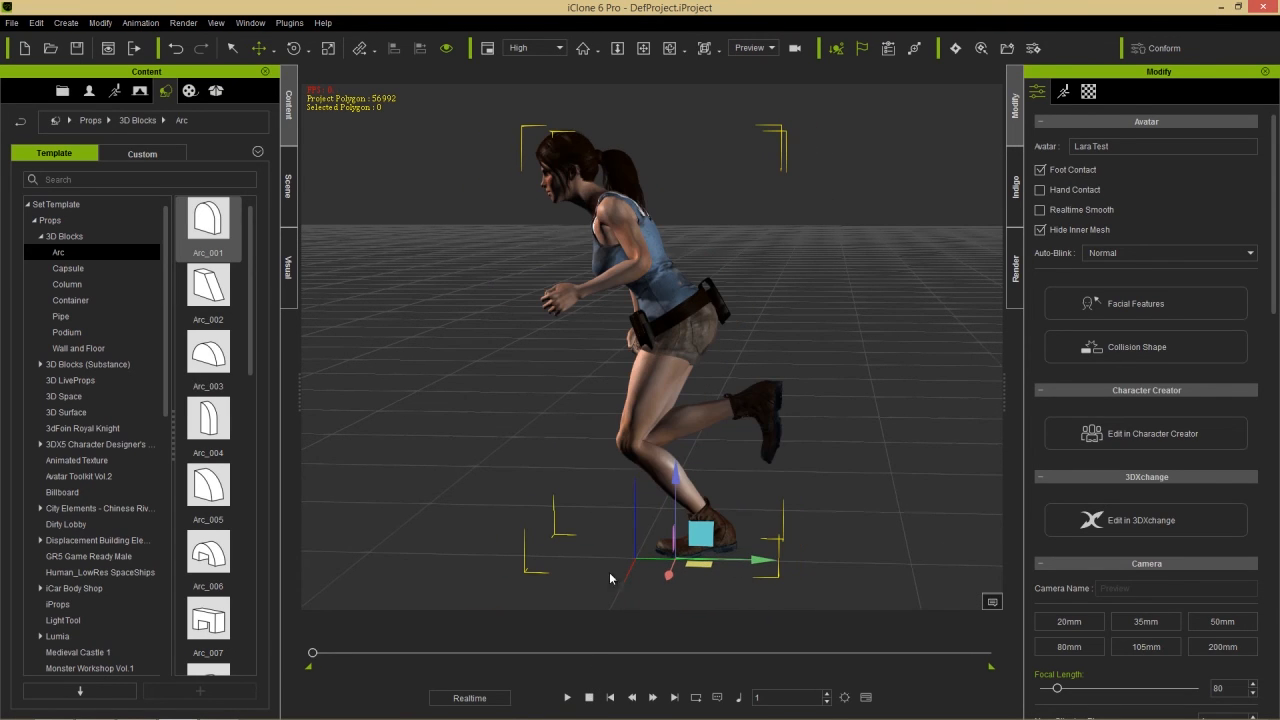
key("F3")
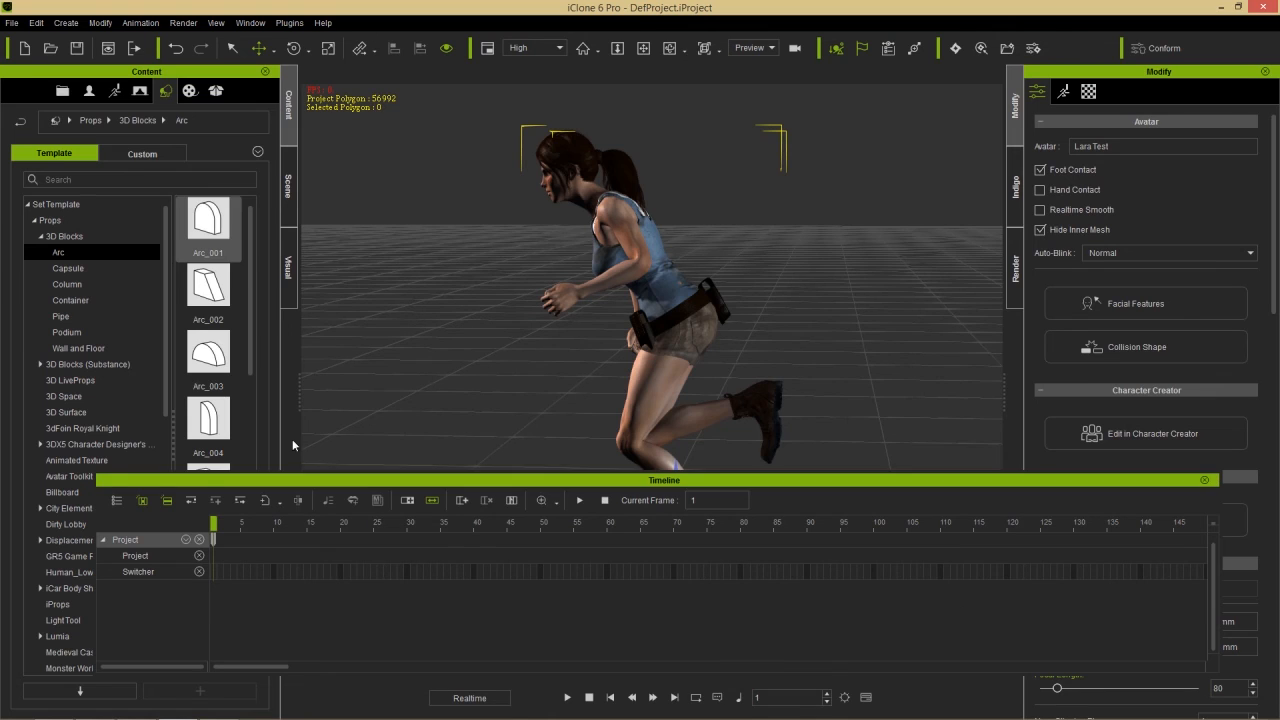
left_click(117, 500)
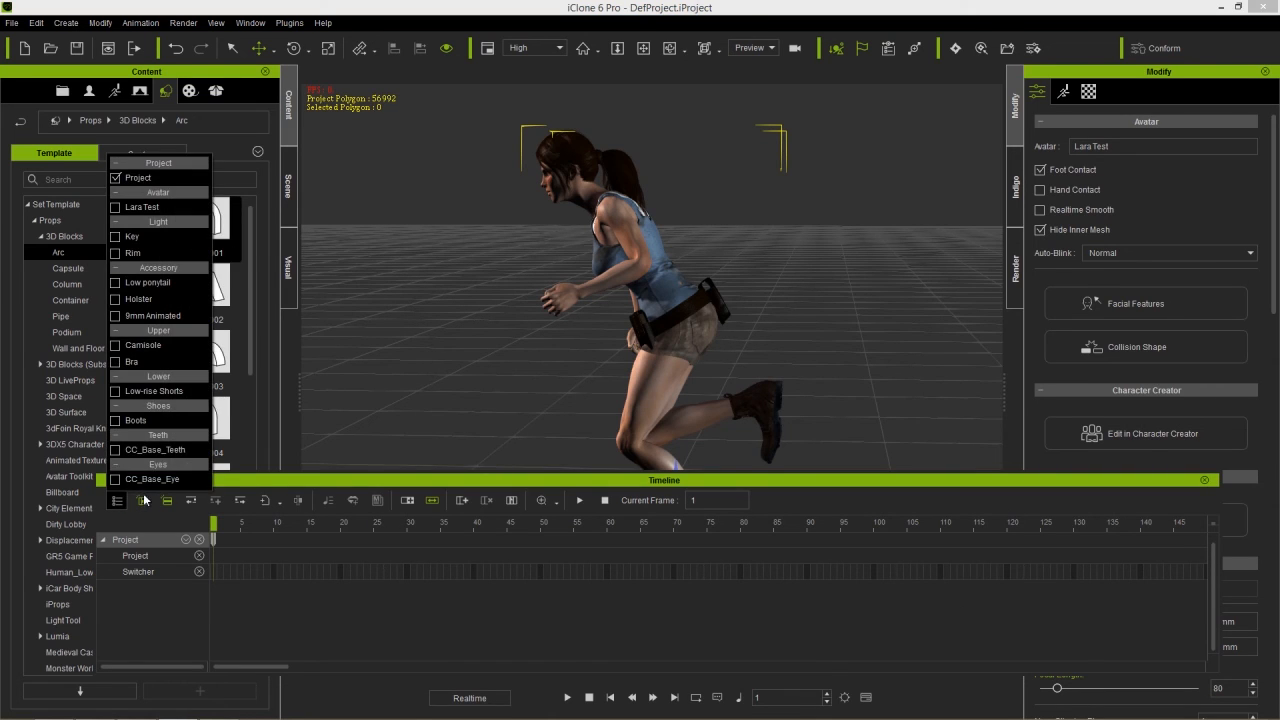
left_click(116, 207)
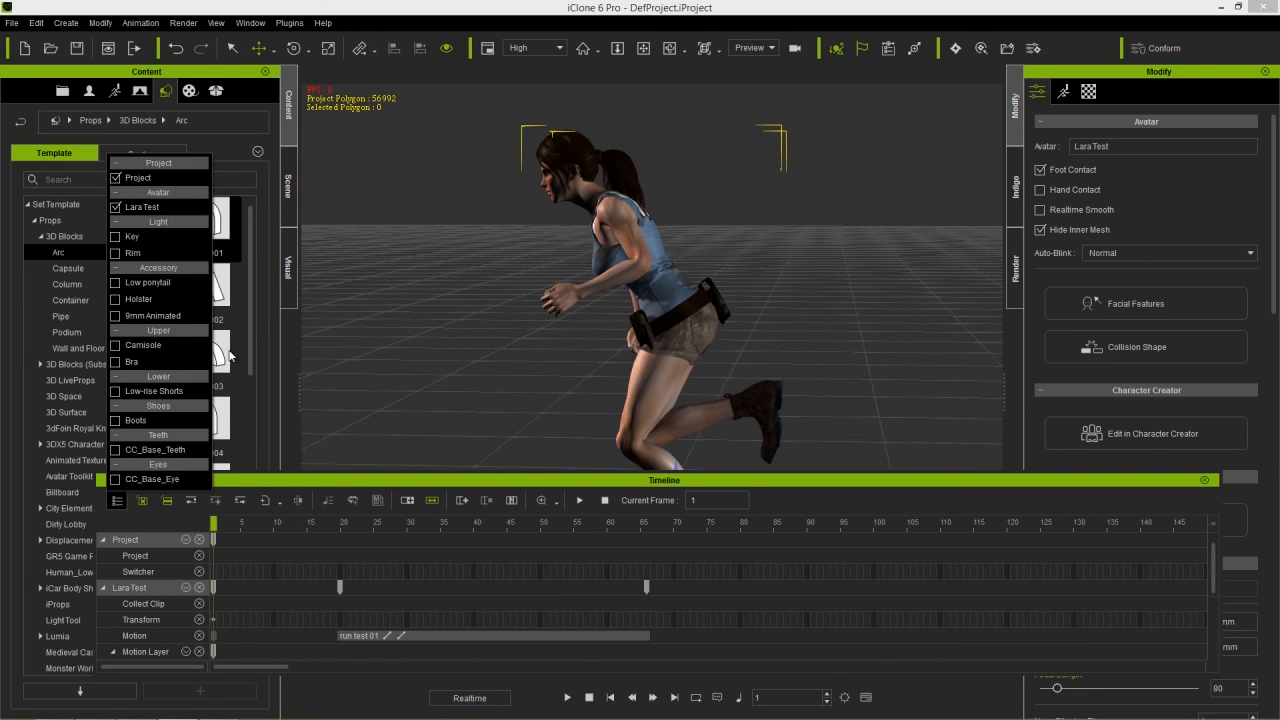
left_click(354, 485)
left_click_drag(346, 524, 509, 528)
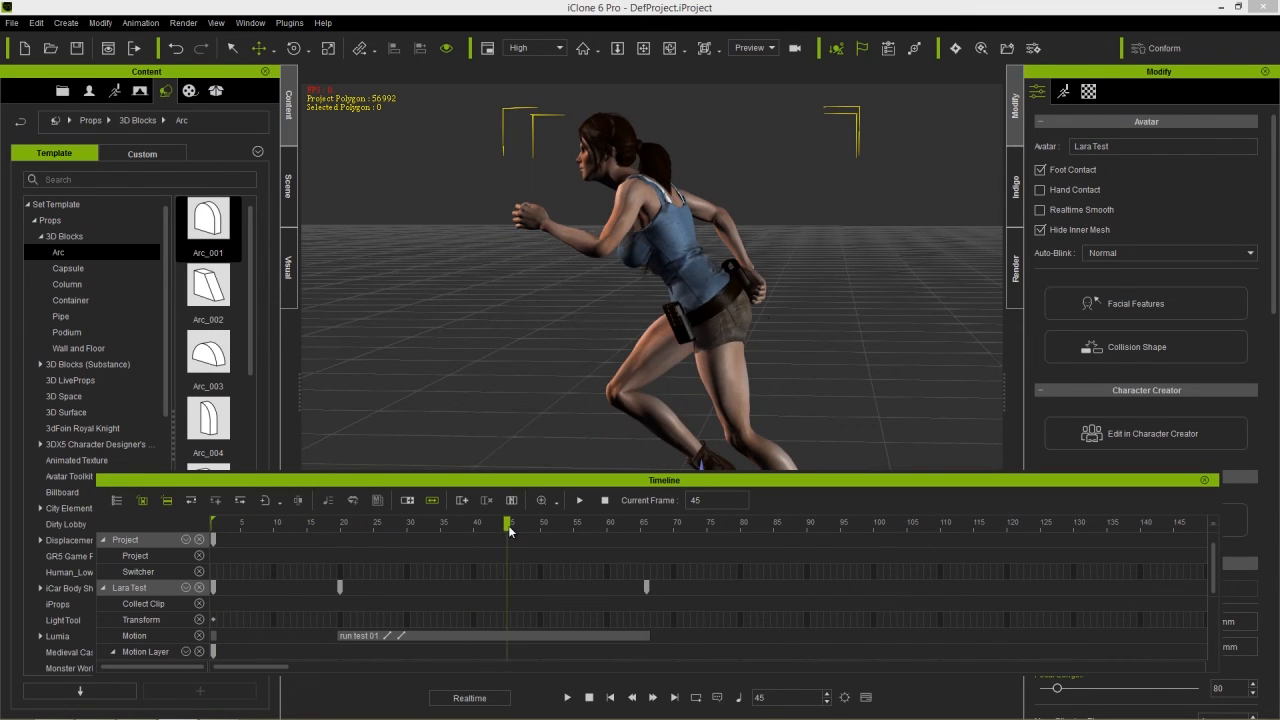
left_click_drag(421, 636, 299, 634)
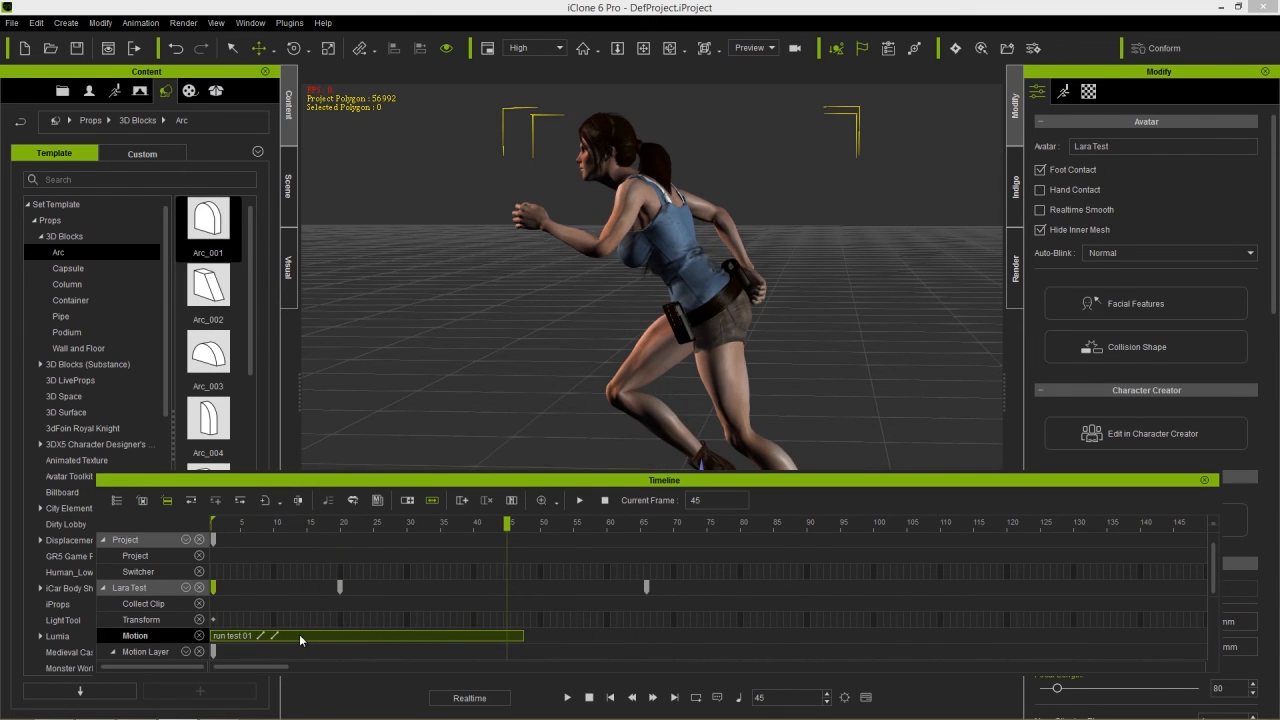
- At frame 1, open the motion layer editor for the character and move the hip bone slightly up and back
left_click(286, 523)
left_click_drag(288, 523, 196, 515)
right_click_drag(484, 298, 544, 319)
mouse_move(560, 314)
middle_mouse_down()
mouse_move(544, 288)
mouse_move(557, 294)
middle_mouse_up()
scroll(564, 324, "down", 2)
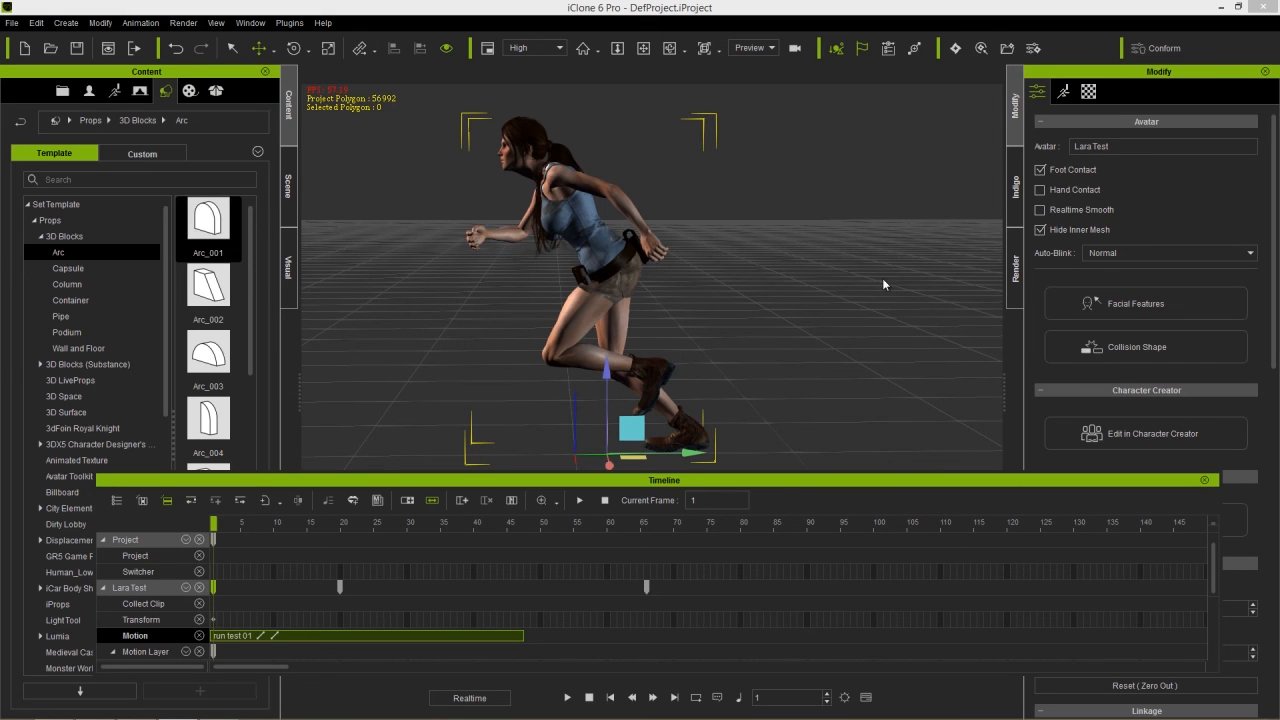
left_click(1065, 92)
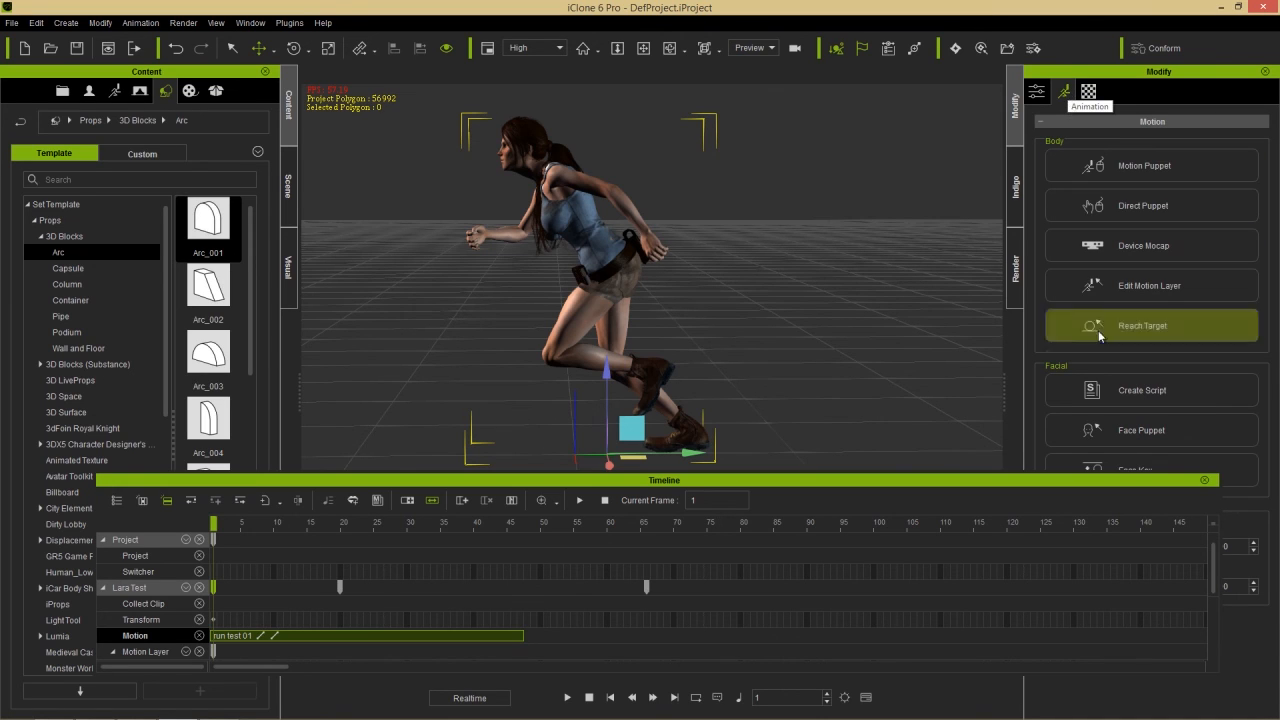
left_click(1178, 283)
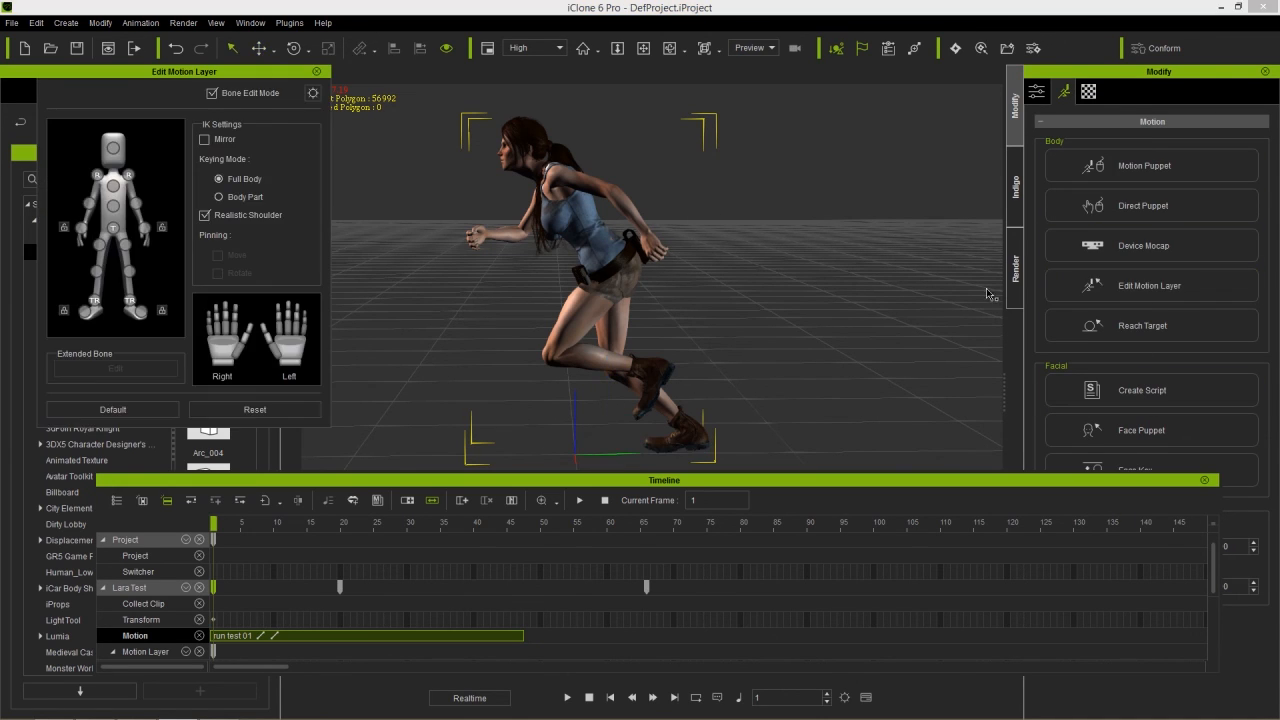
left_click(114, 229)
mouse_move(640, 246)
left_mouse_down()
mouse_move(654, 226)
mouse_move(650, 236)
left_mouse_up()
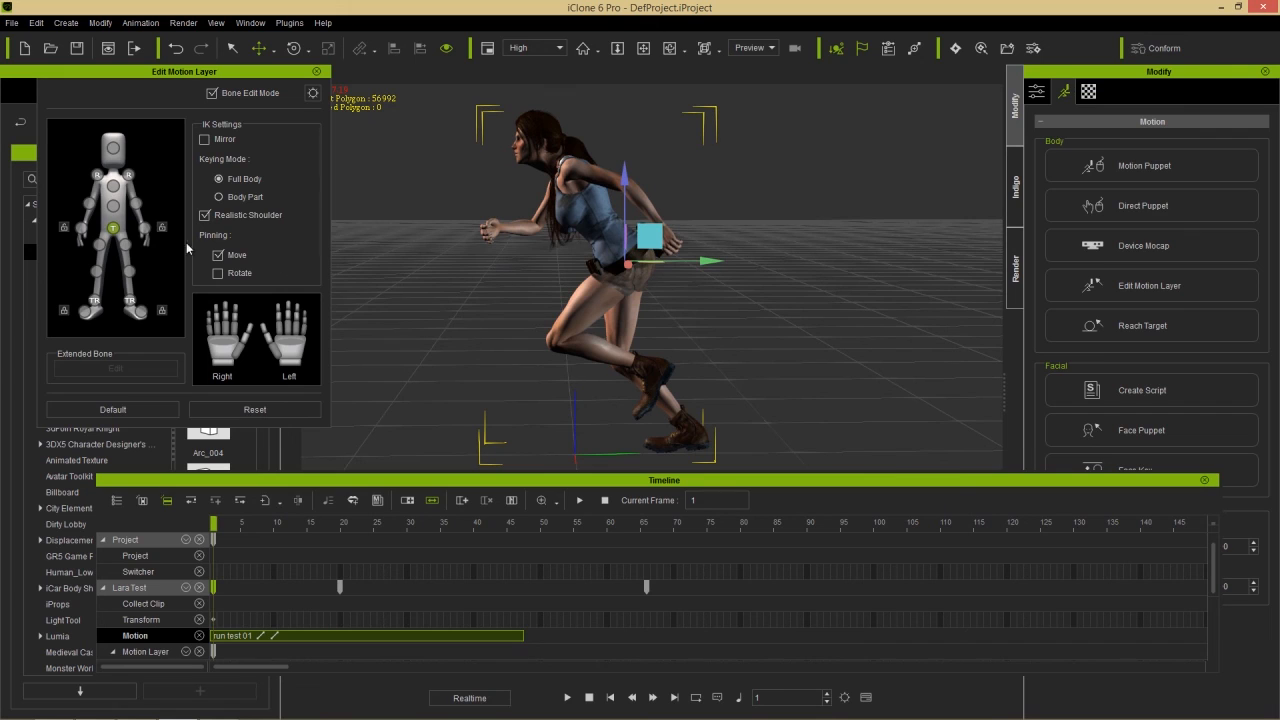
- Rotate the lower spine and chest bones to make the running torso more upright, and adjust the head to face forward
left_click(113, 206)
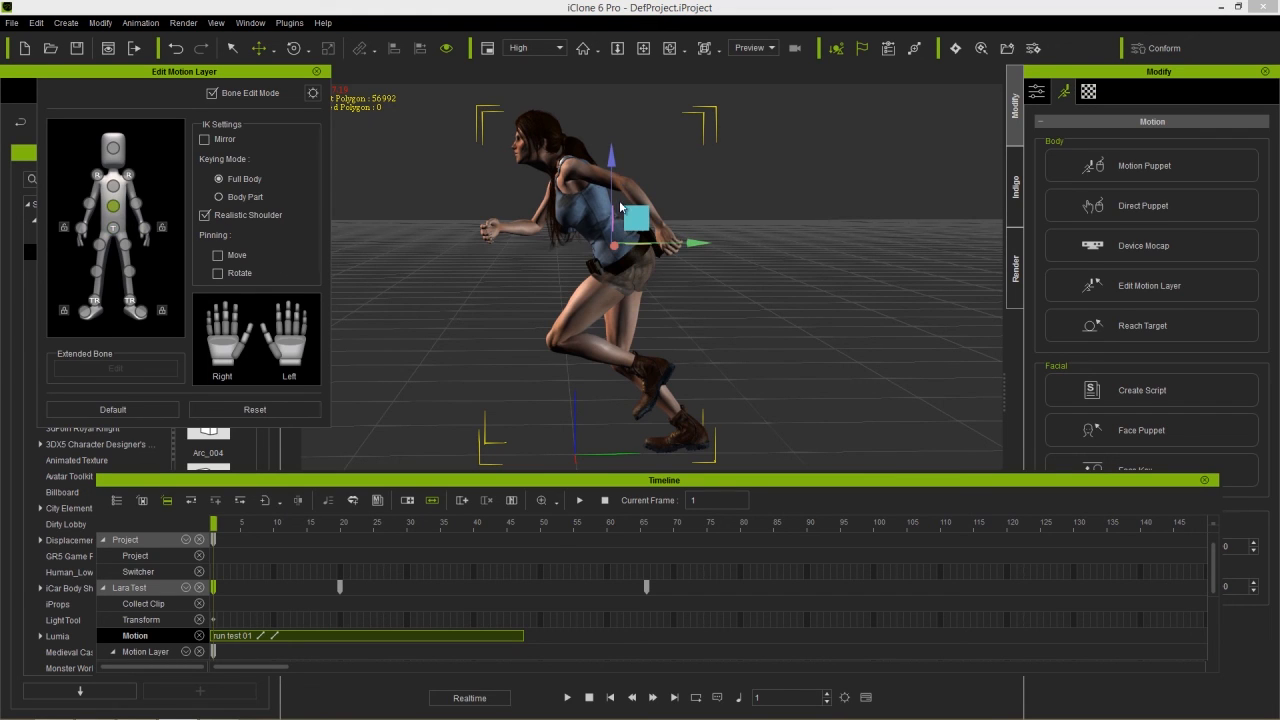
key("e")
left_click_drag(690, 195, 676, 195)
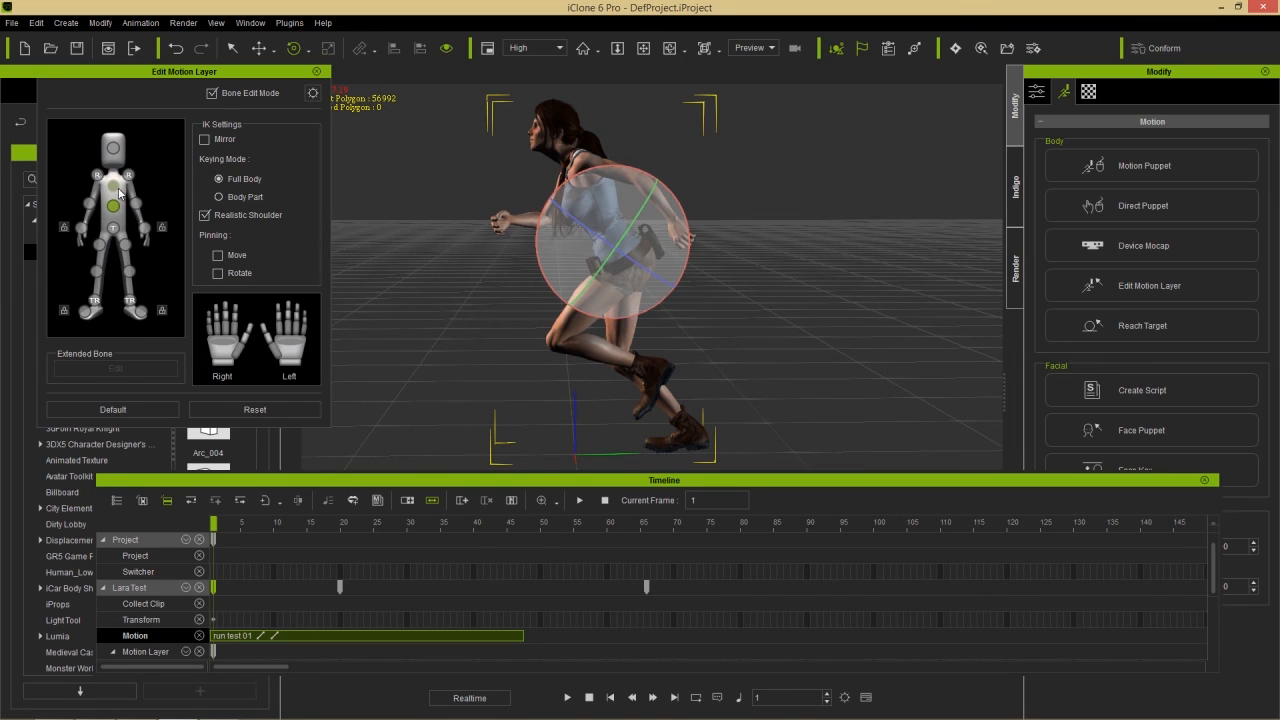
left_click(117, 190)
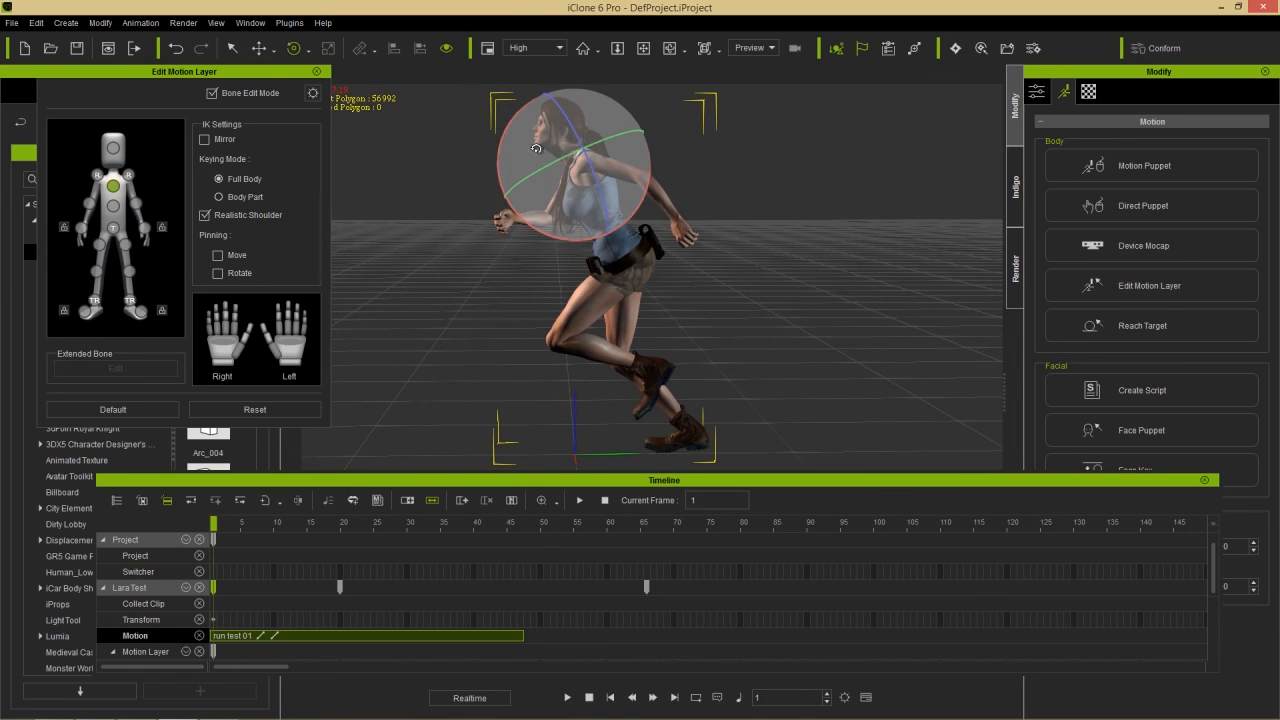
left_click(115, 150)
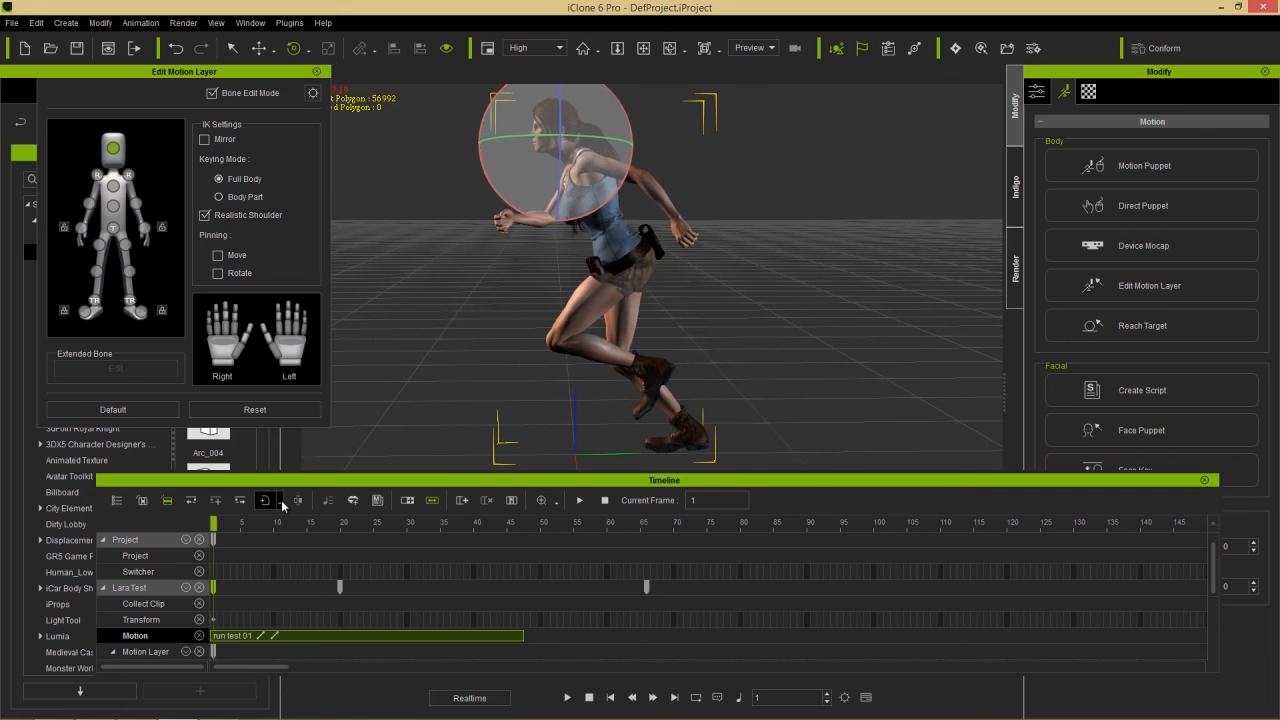
- Play back the adjusted run animation and check the character's posture through the cycle
key("space")
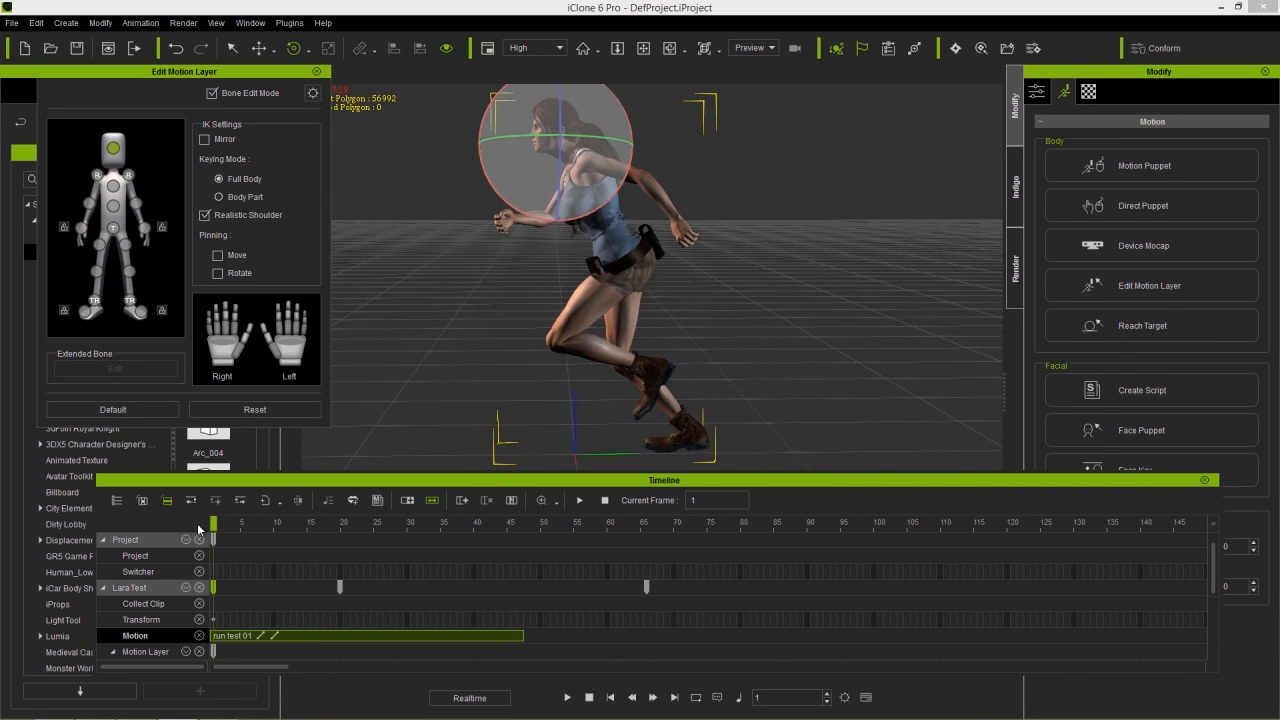
key("space")
key("space")
key("space")
left_click(284, 534)
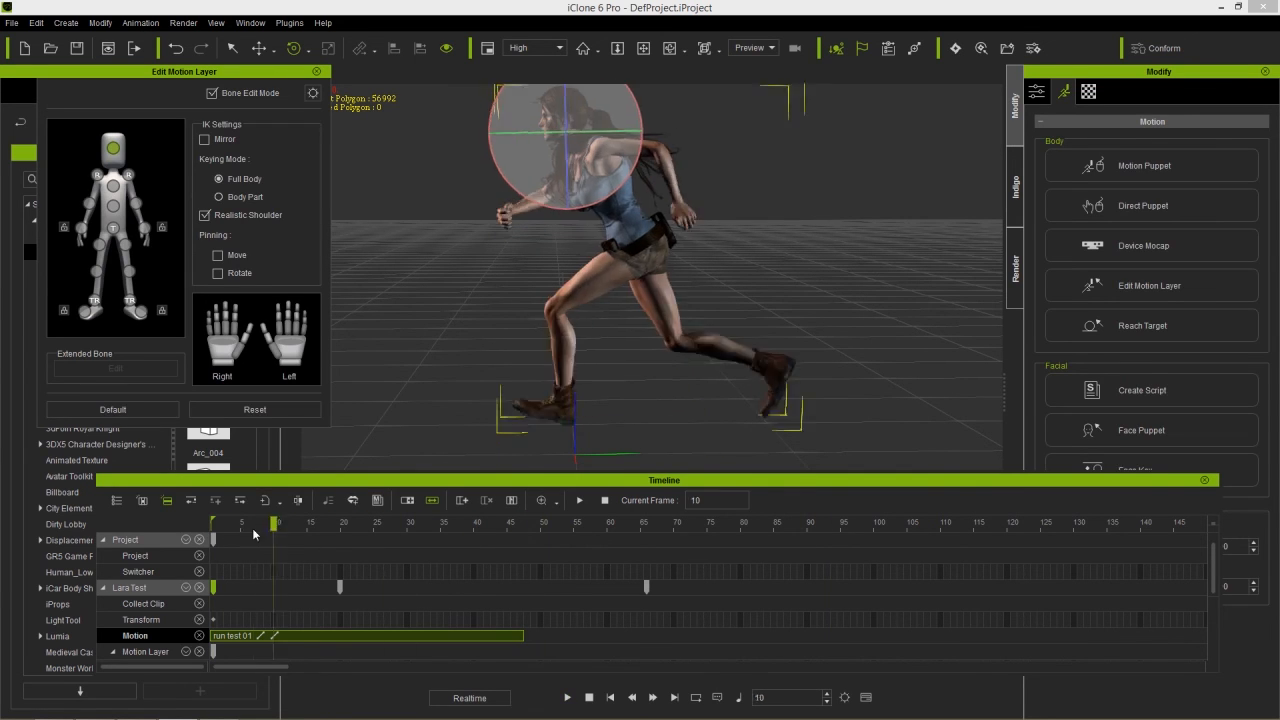
key("space")
key("space")
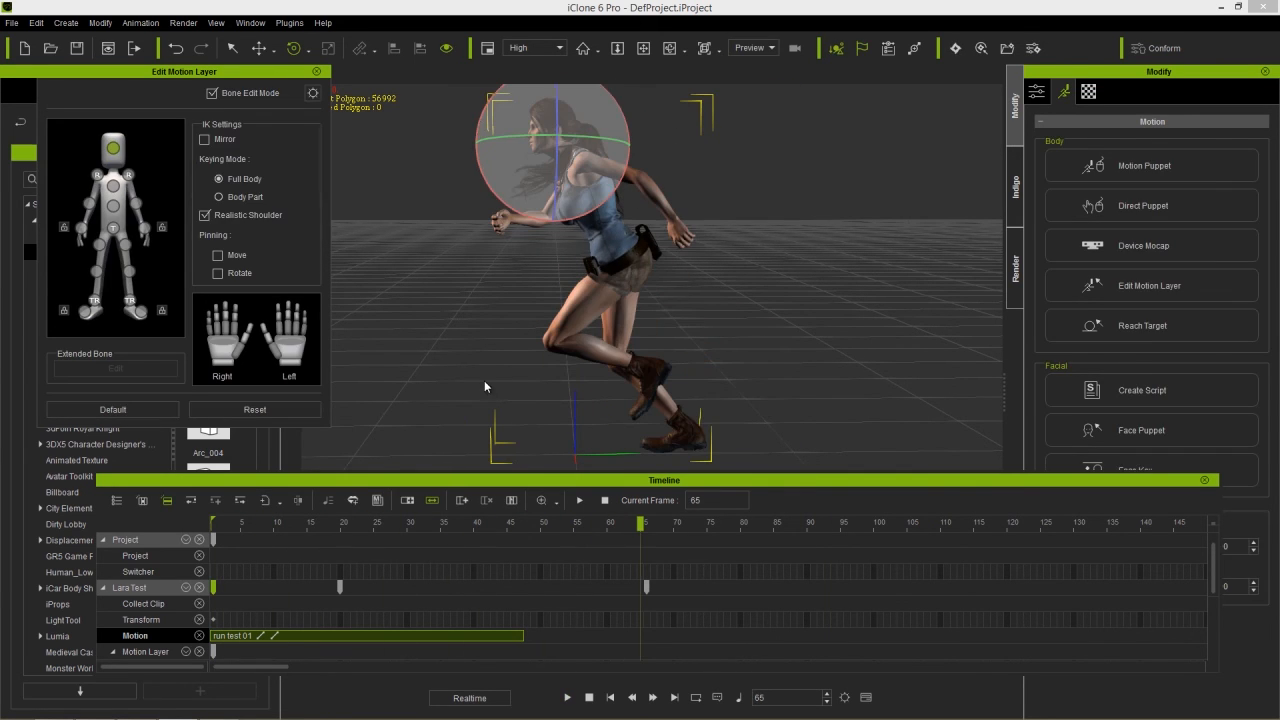
- Close the motion layer editor, collect the full run test 01 range as a clip, and add it to 3DXchange as MotionPlus
left_click(317, 73)
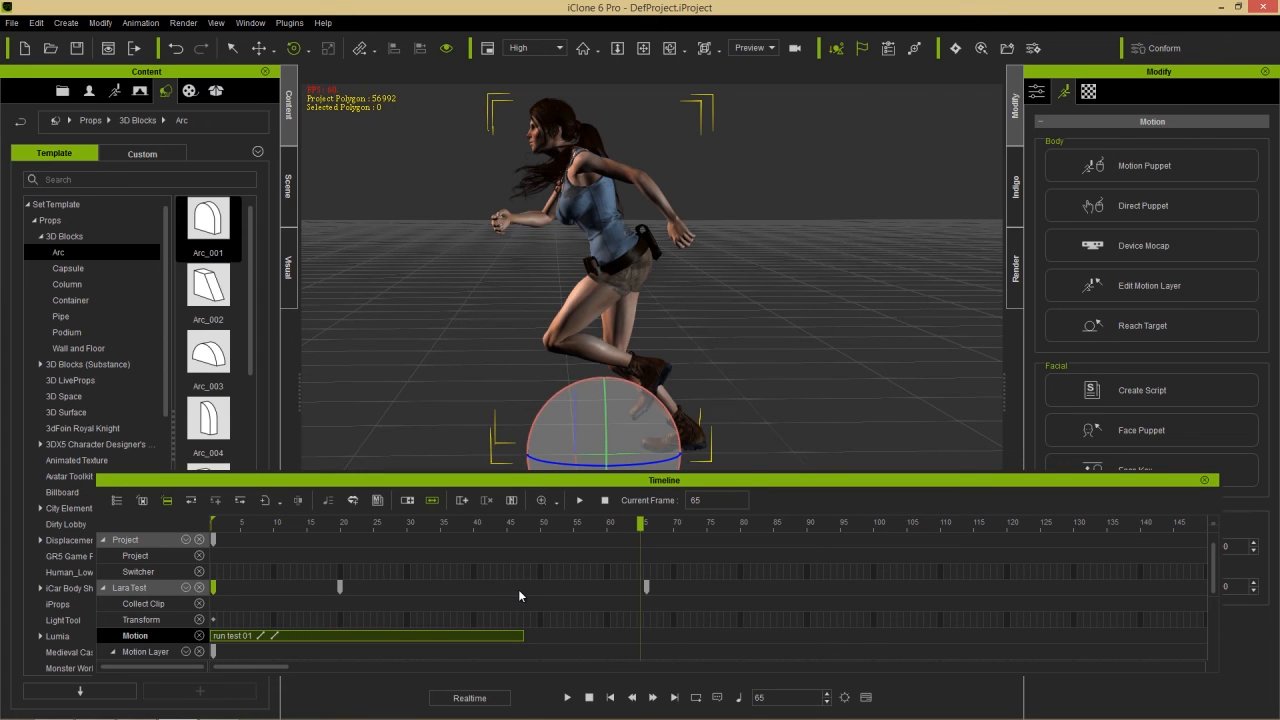
left_click_drag(522, 599, 202, 607)
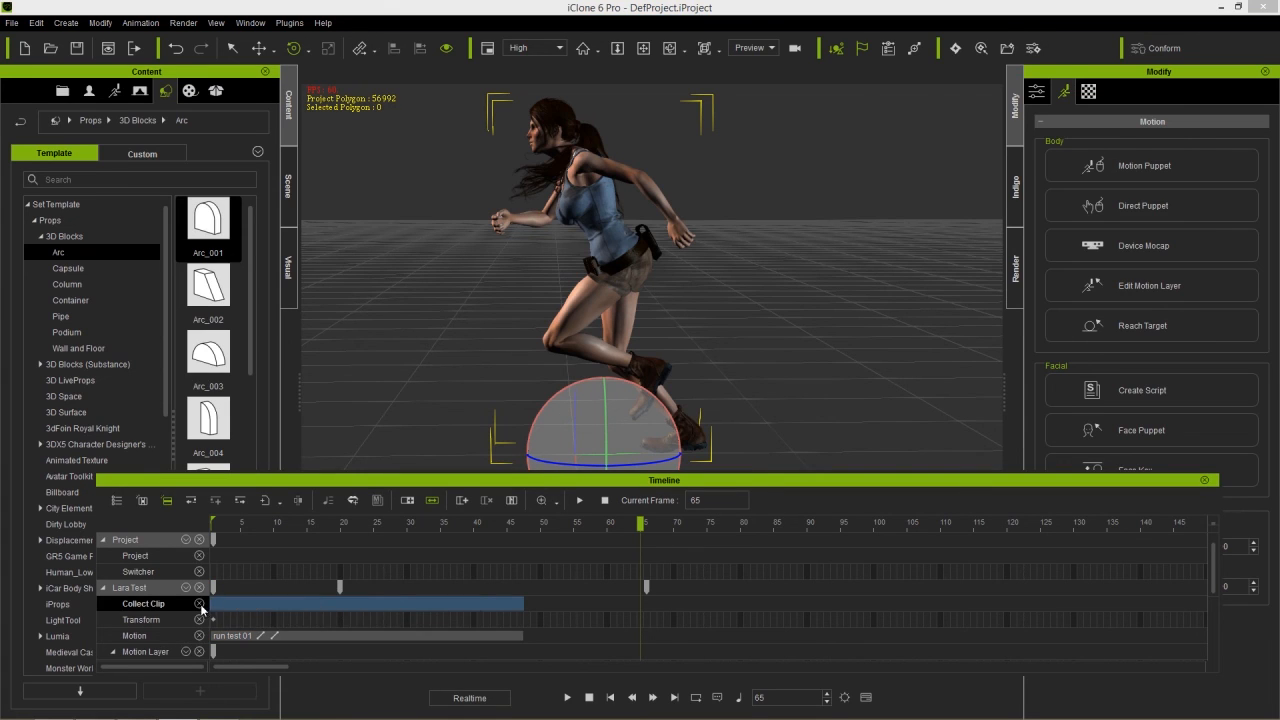
right_click(334, 603)
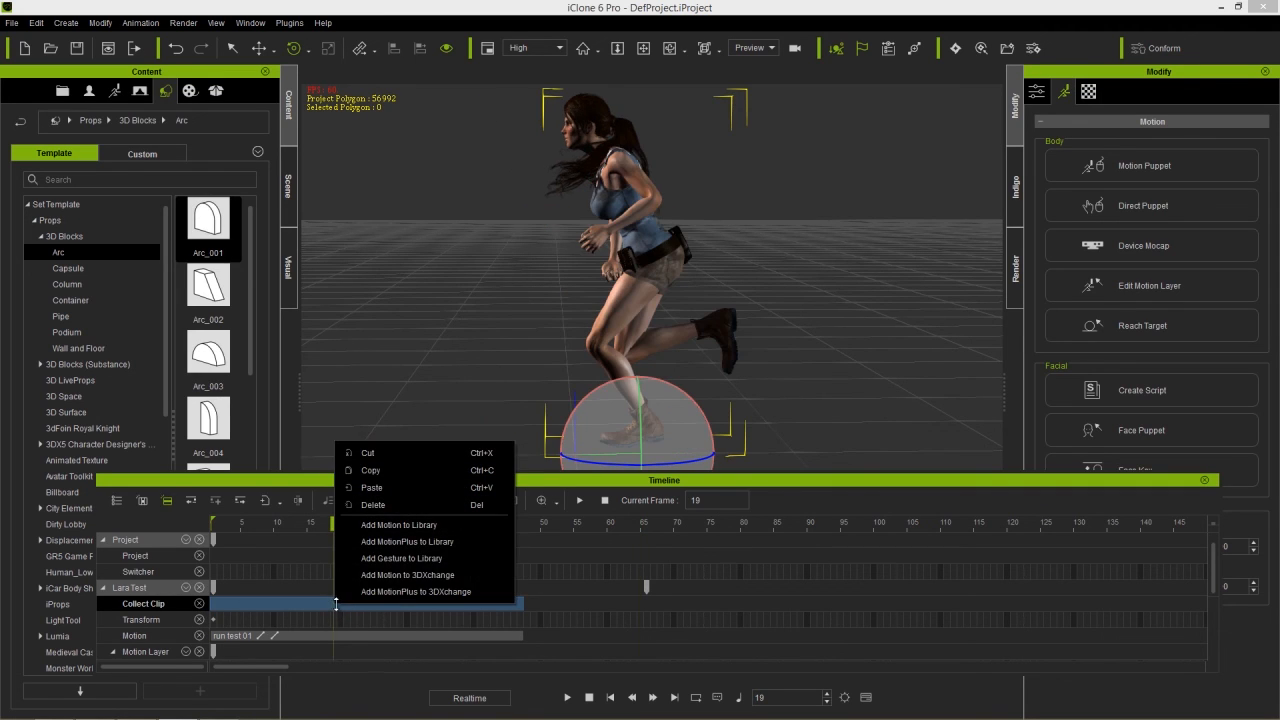
left_click(405, 591)
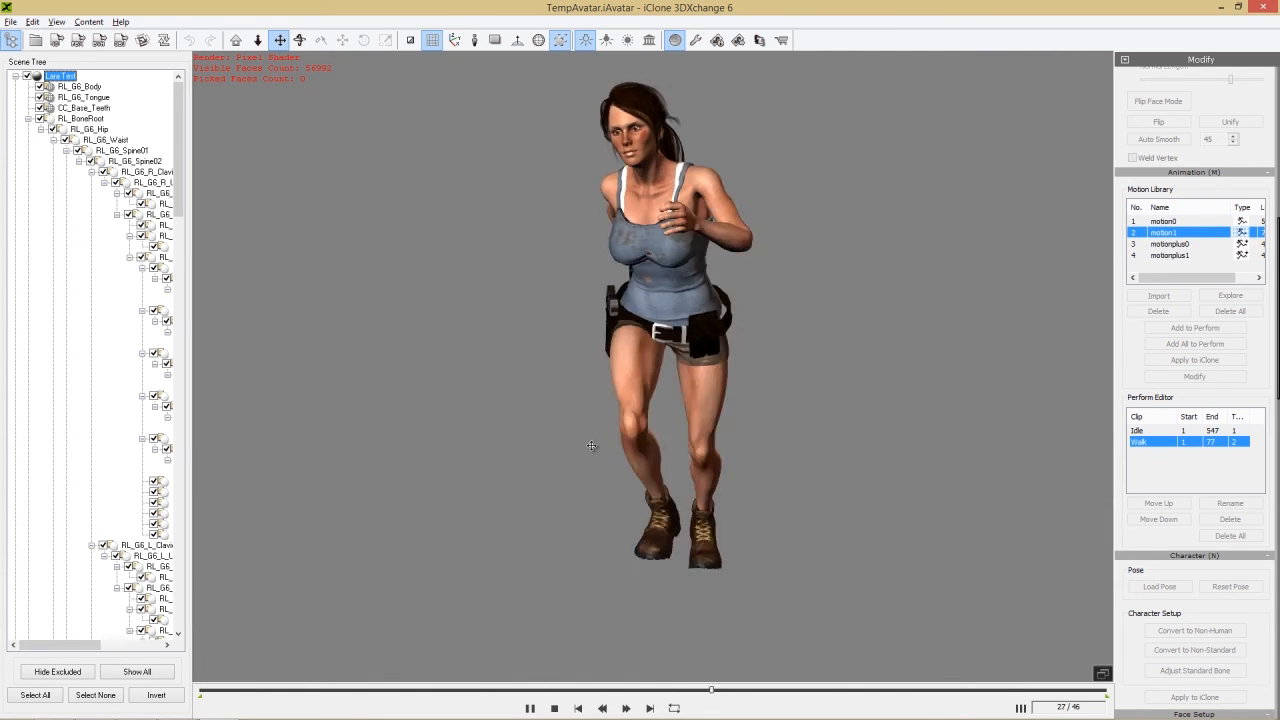
- Examine the playing run motion in 3DXchange from the side, back and front of the character
right_click_drag(791, 346, 520, 375)
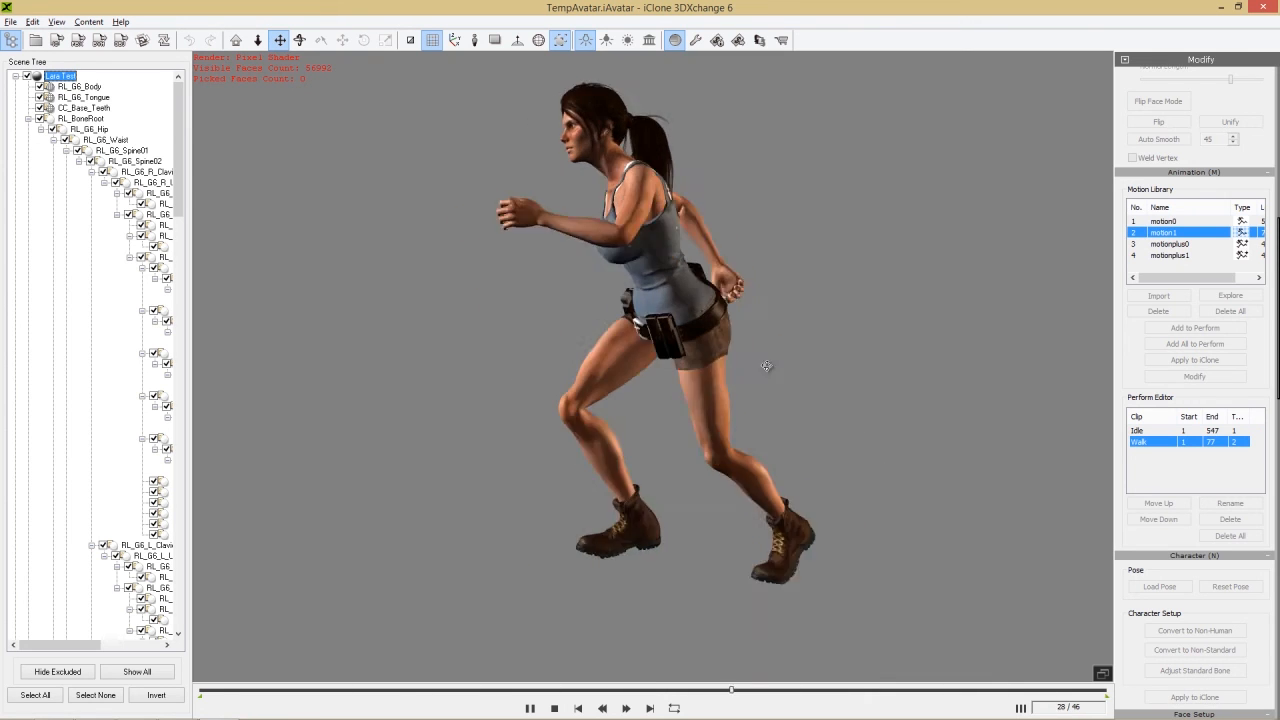
right_click_drag(609, 357, 716, 311)
scroll(718, 314, "down", 4)
mouse_move(740, 380)
right_mouse_down()
mouse_move(846, 351)
mouse_move(480, 406)
mouse_move(536, 368)
mouse_move(745, 367)
right_mouse_up()
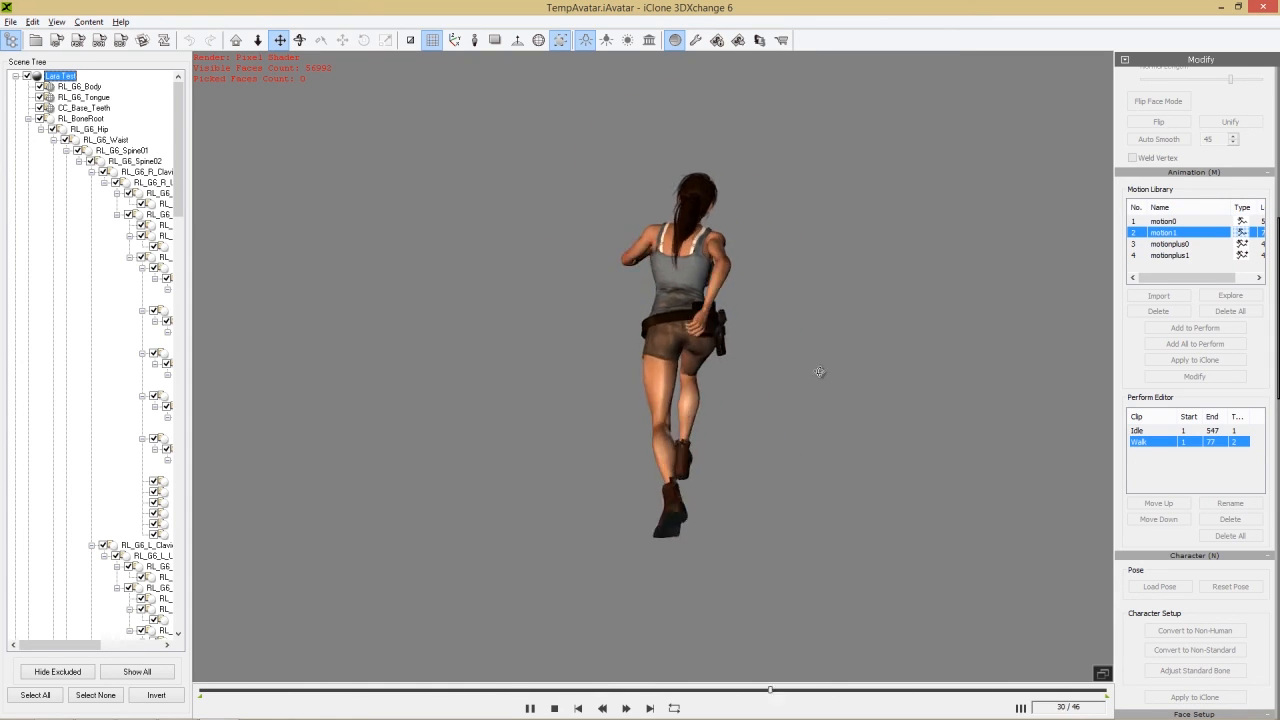
right_click_drag(783, 389, 720, 385)
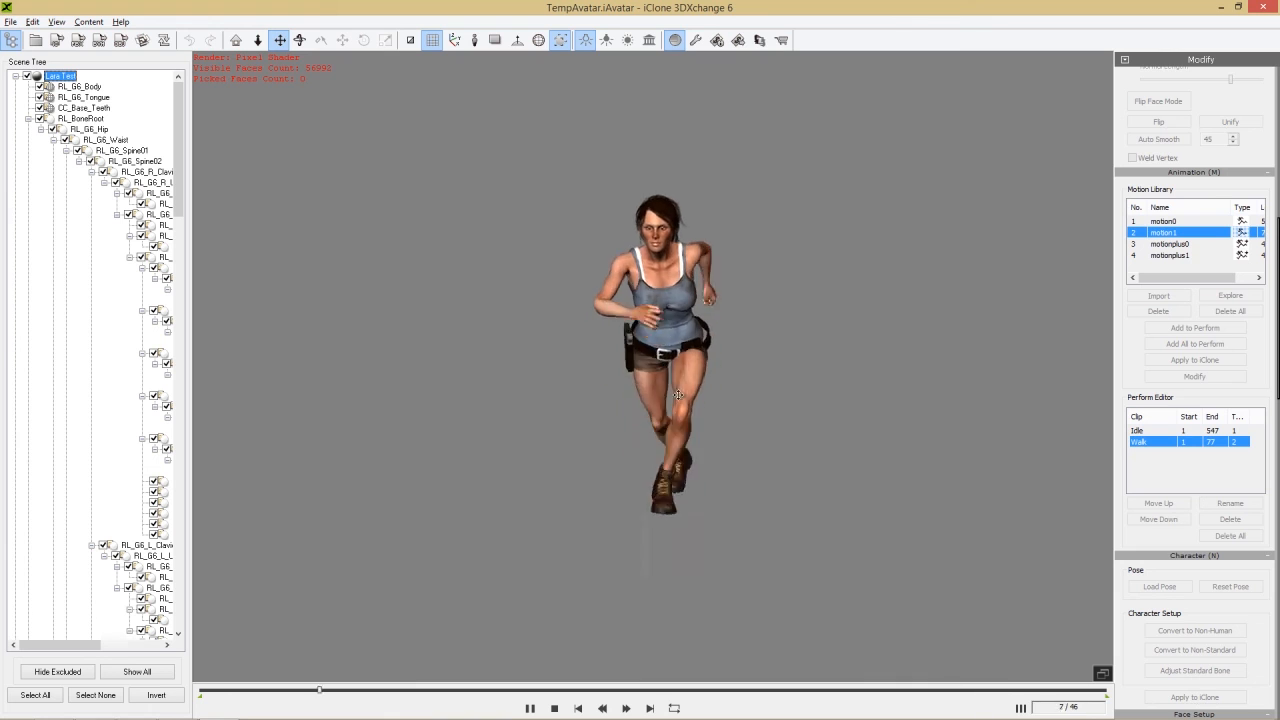
right_click_drag(673, 395, 1010, 352)
right_click_drag(560, 406, 1131, 343)
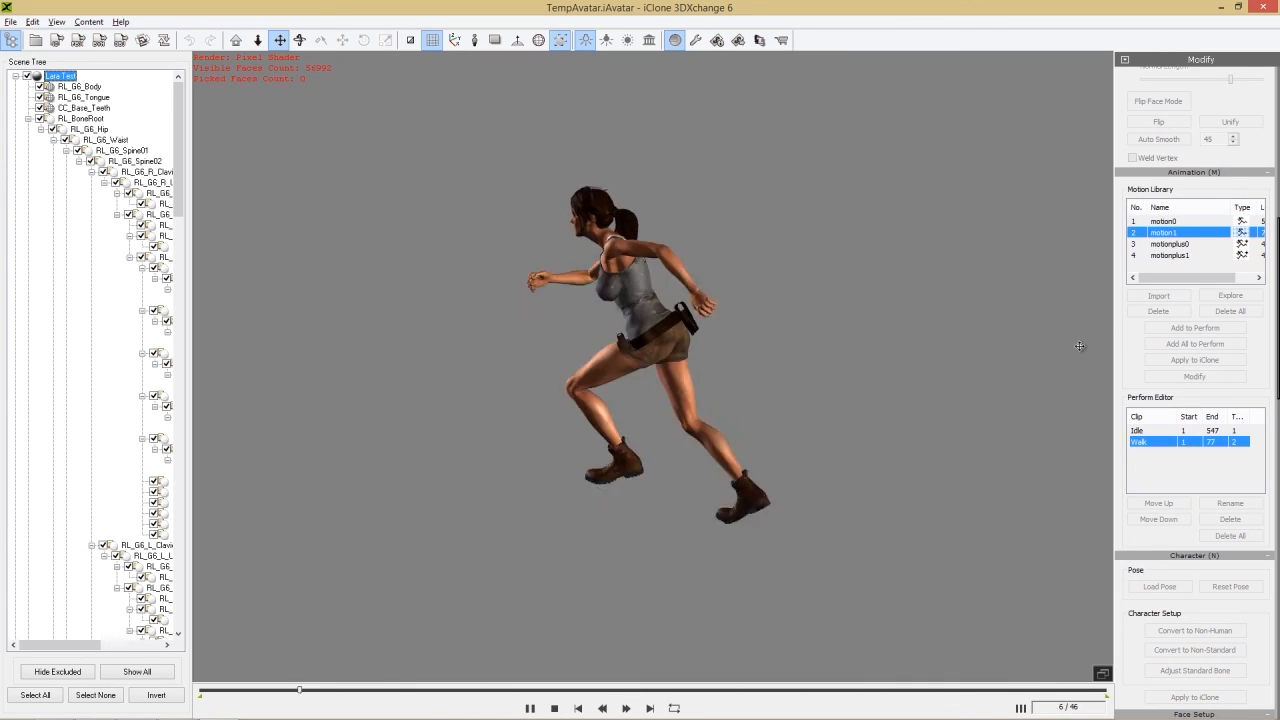
right_click_drag(607, 403, 1128, 323)
key("space")
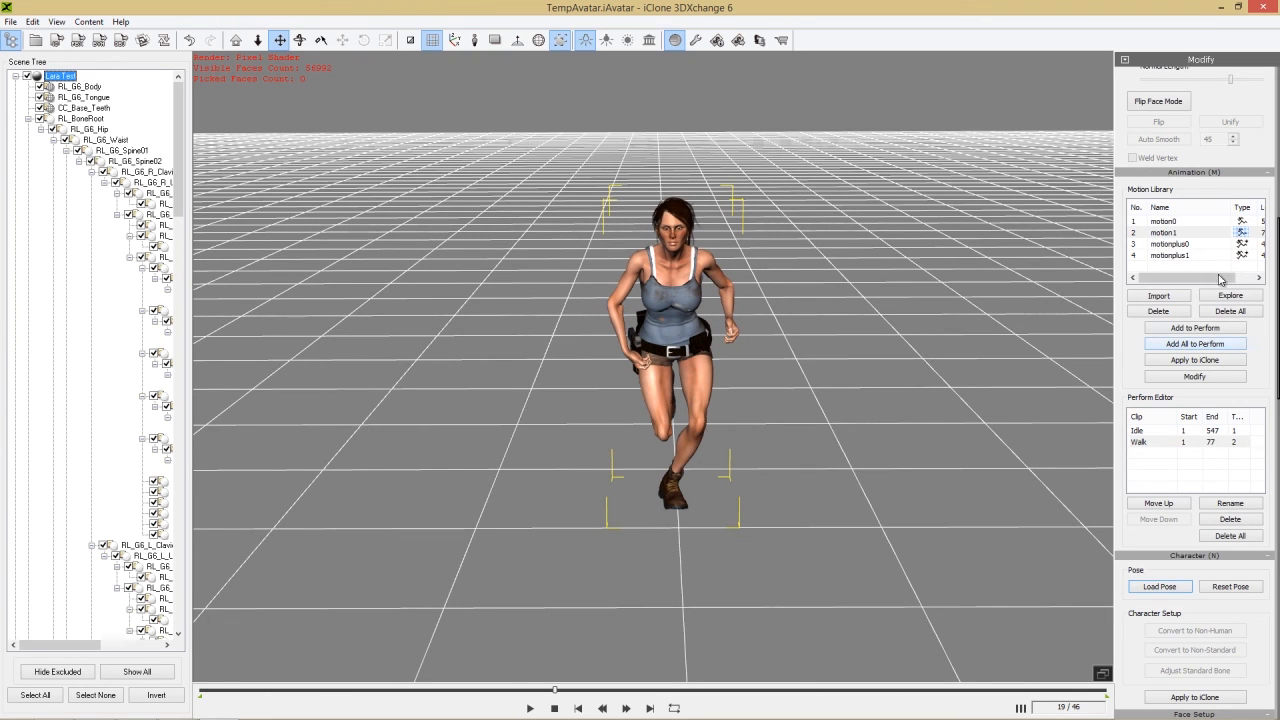
- Add motionplus1 to the perform list under the name Sprint, and switch back to iClone
left_click(1189, 256)
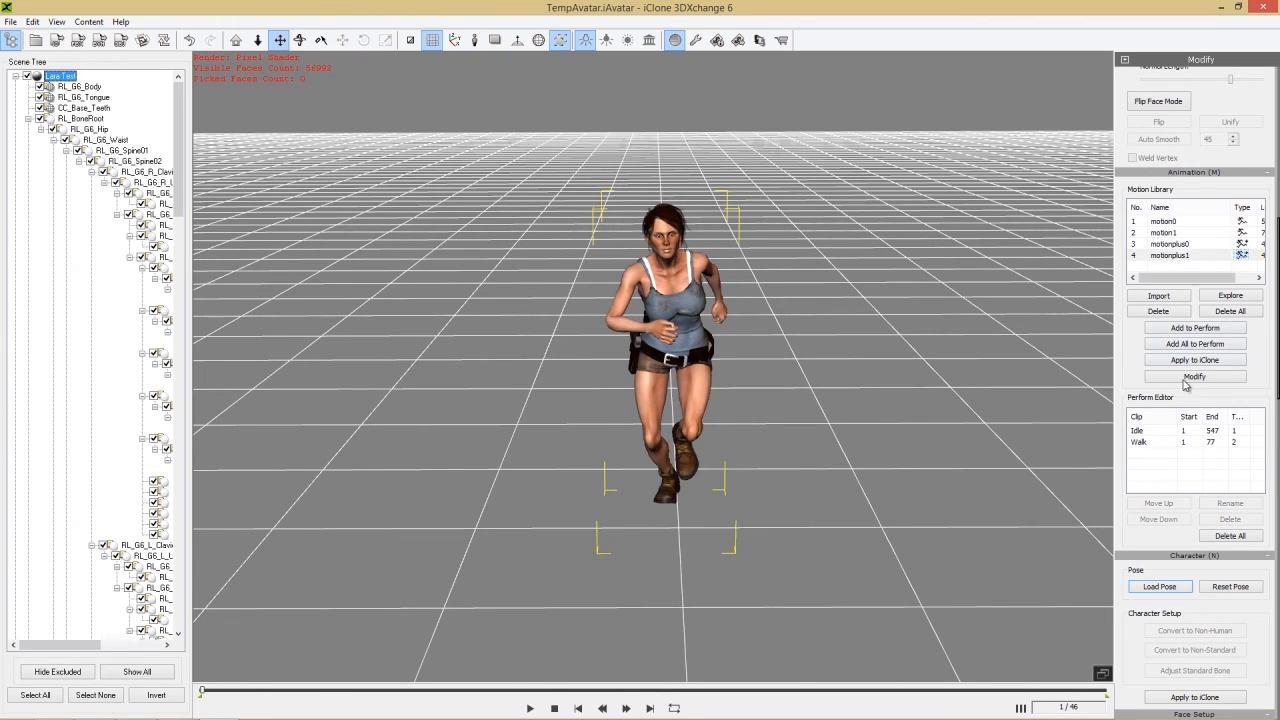
left_click(1198, 331)
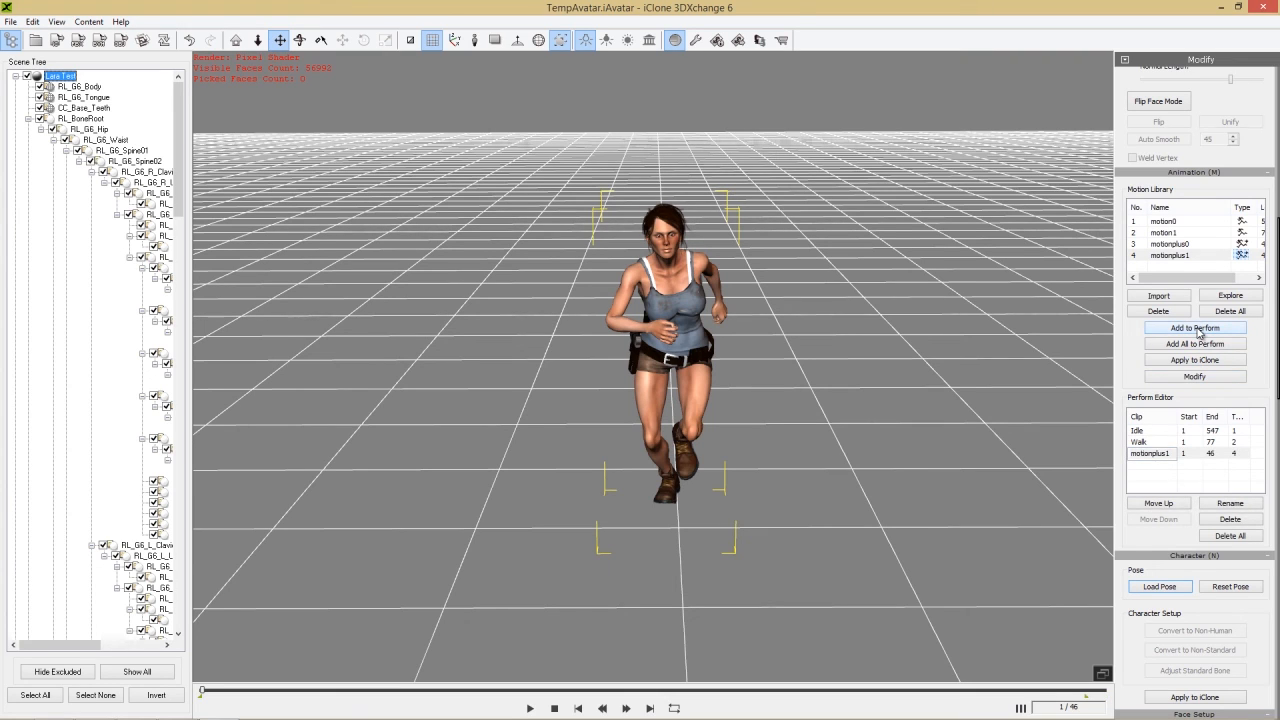
type("Sprint")
key("Return")
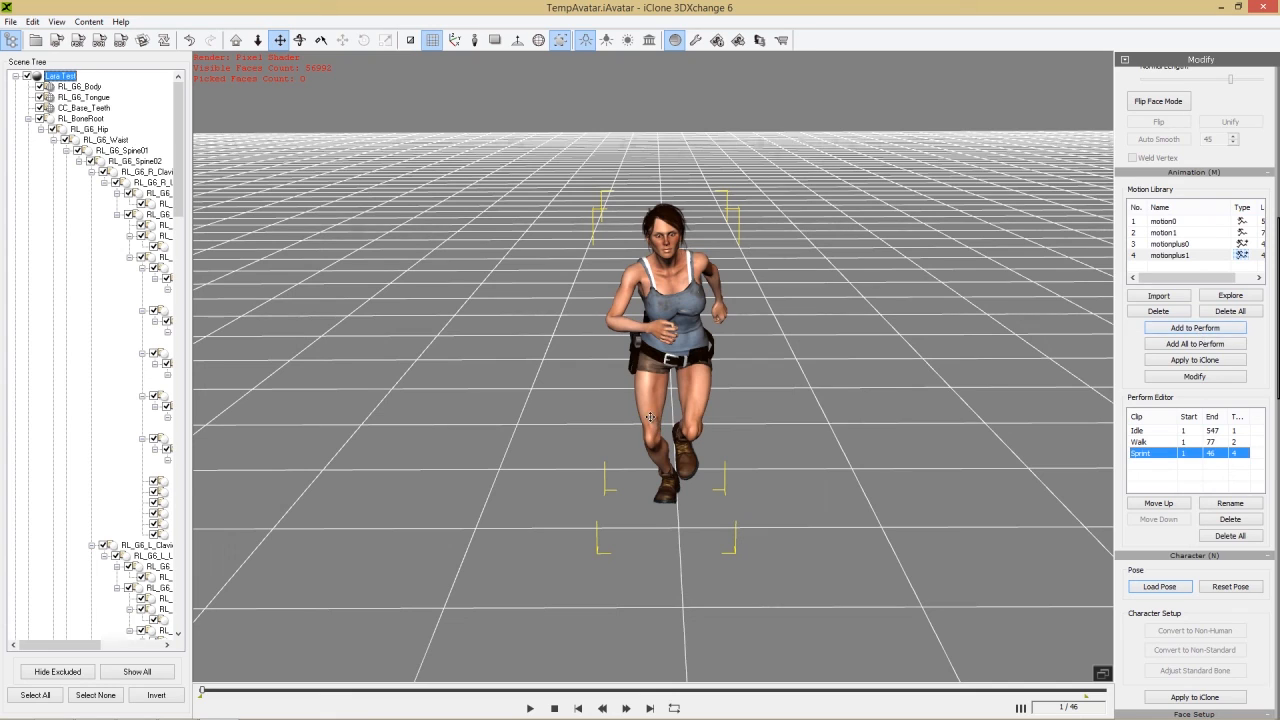
key("alt+Tab")
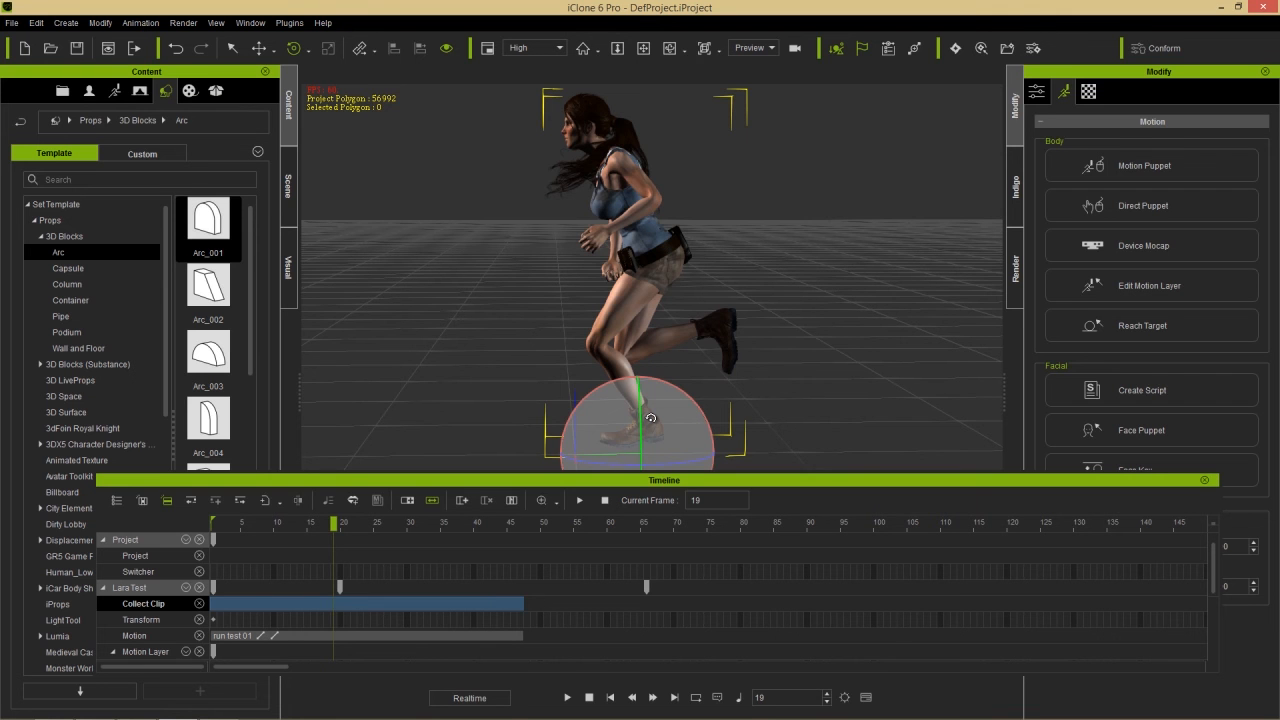